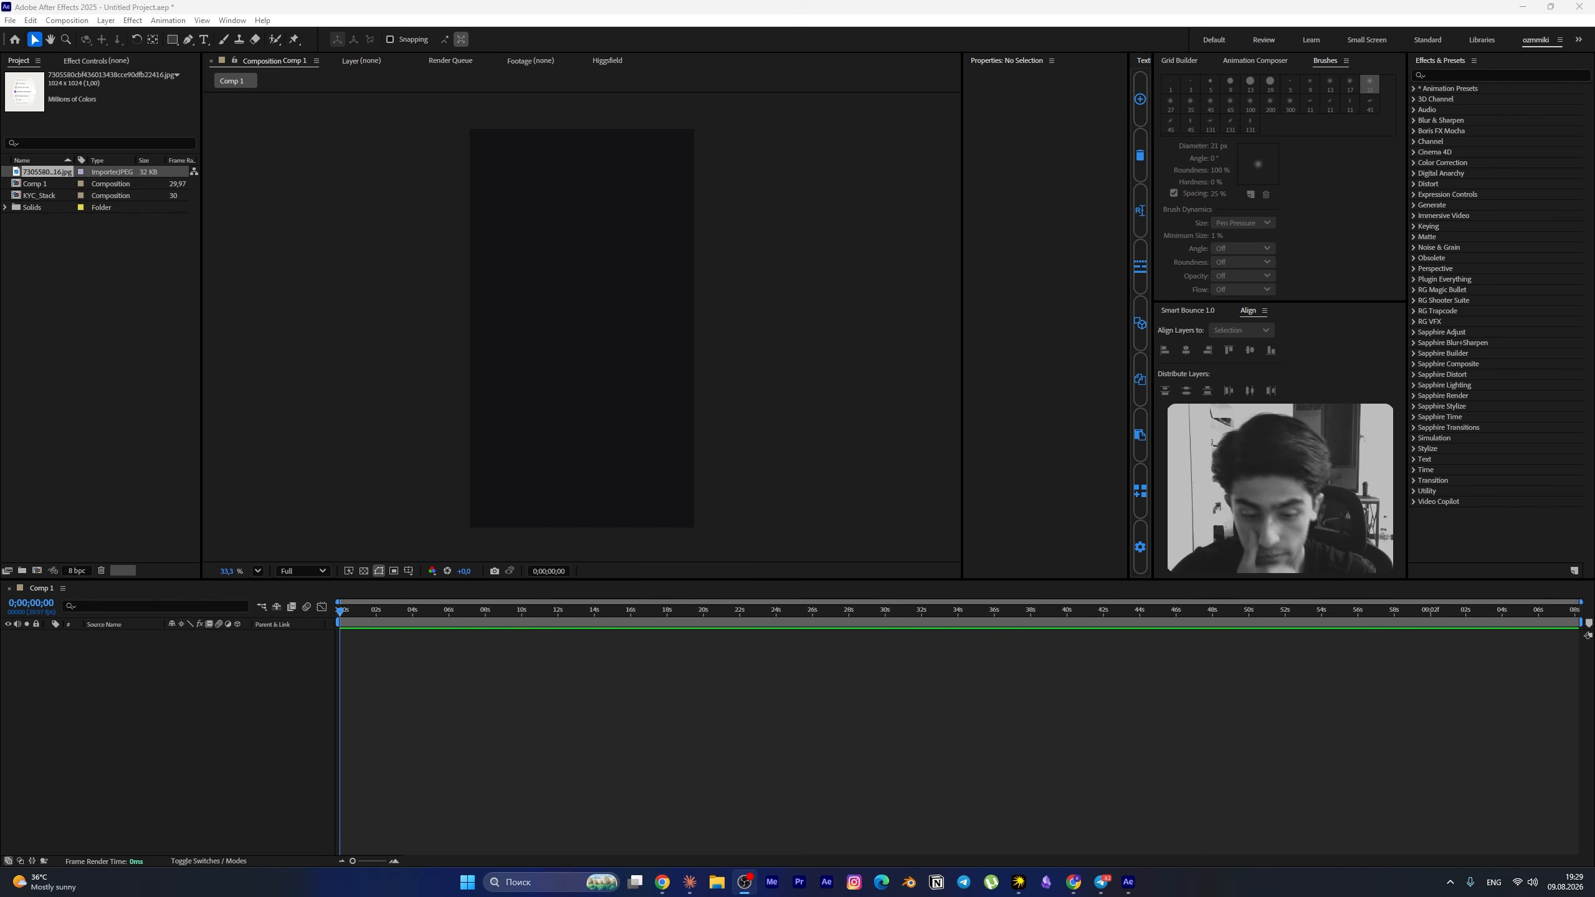
- Switch to Chrome, search the web for "higsfield" and open the official Higgsfield AI website
left_click(661, 891)
left_click(560, 36)
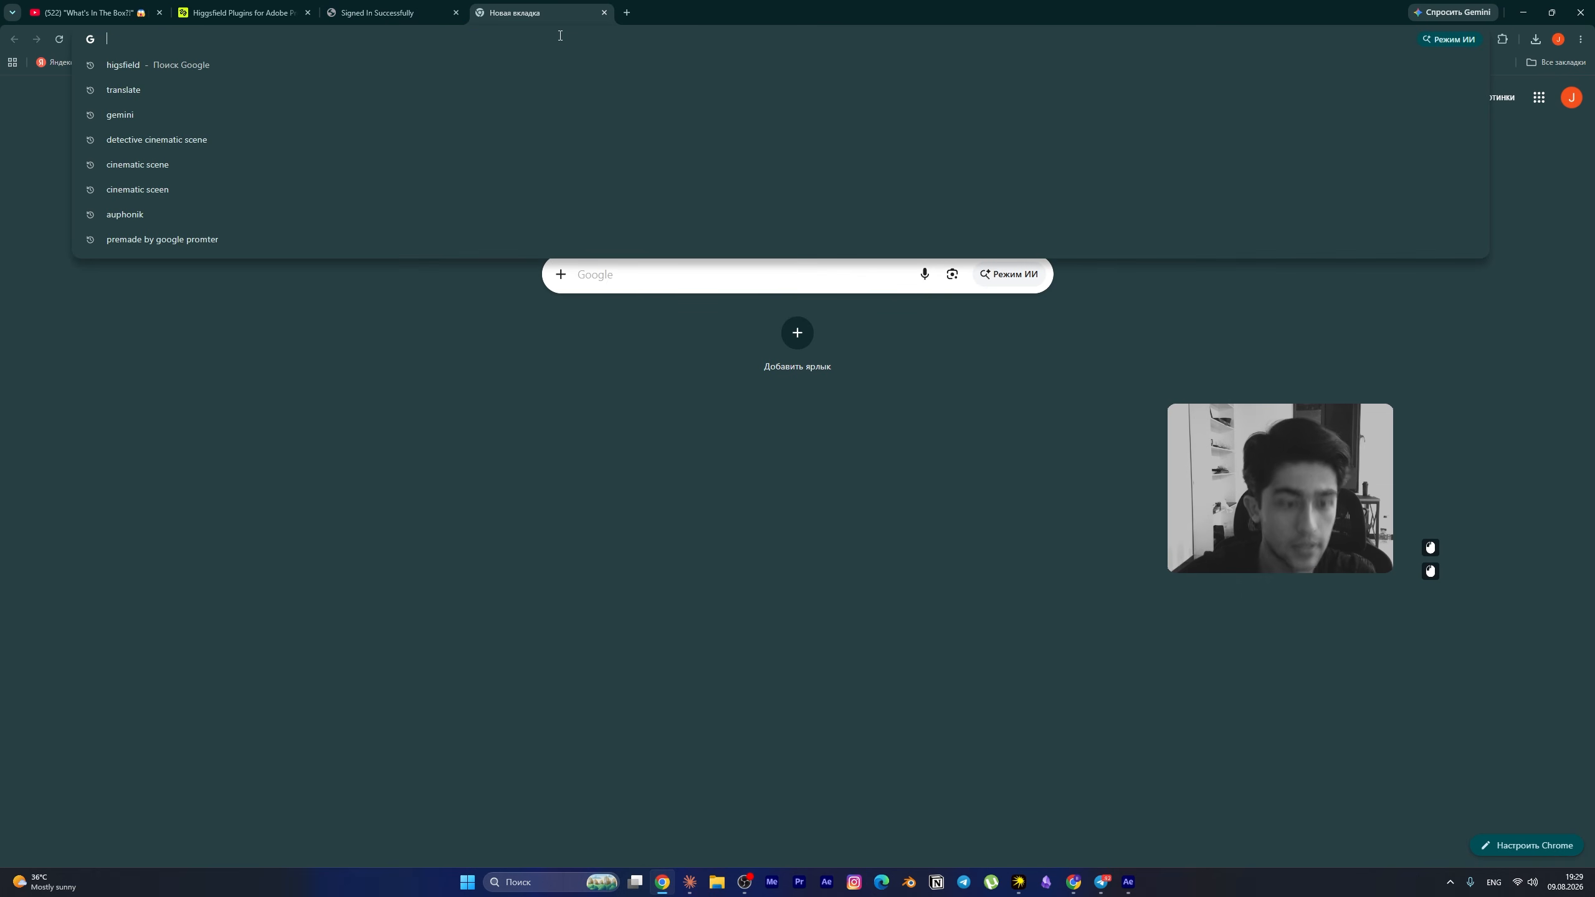
type("hig")
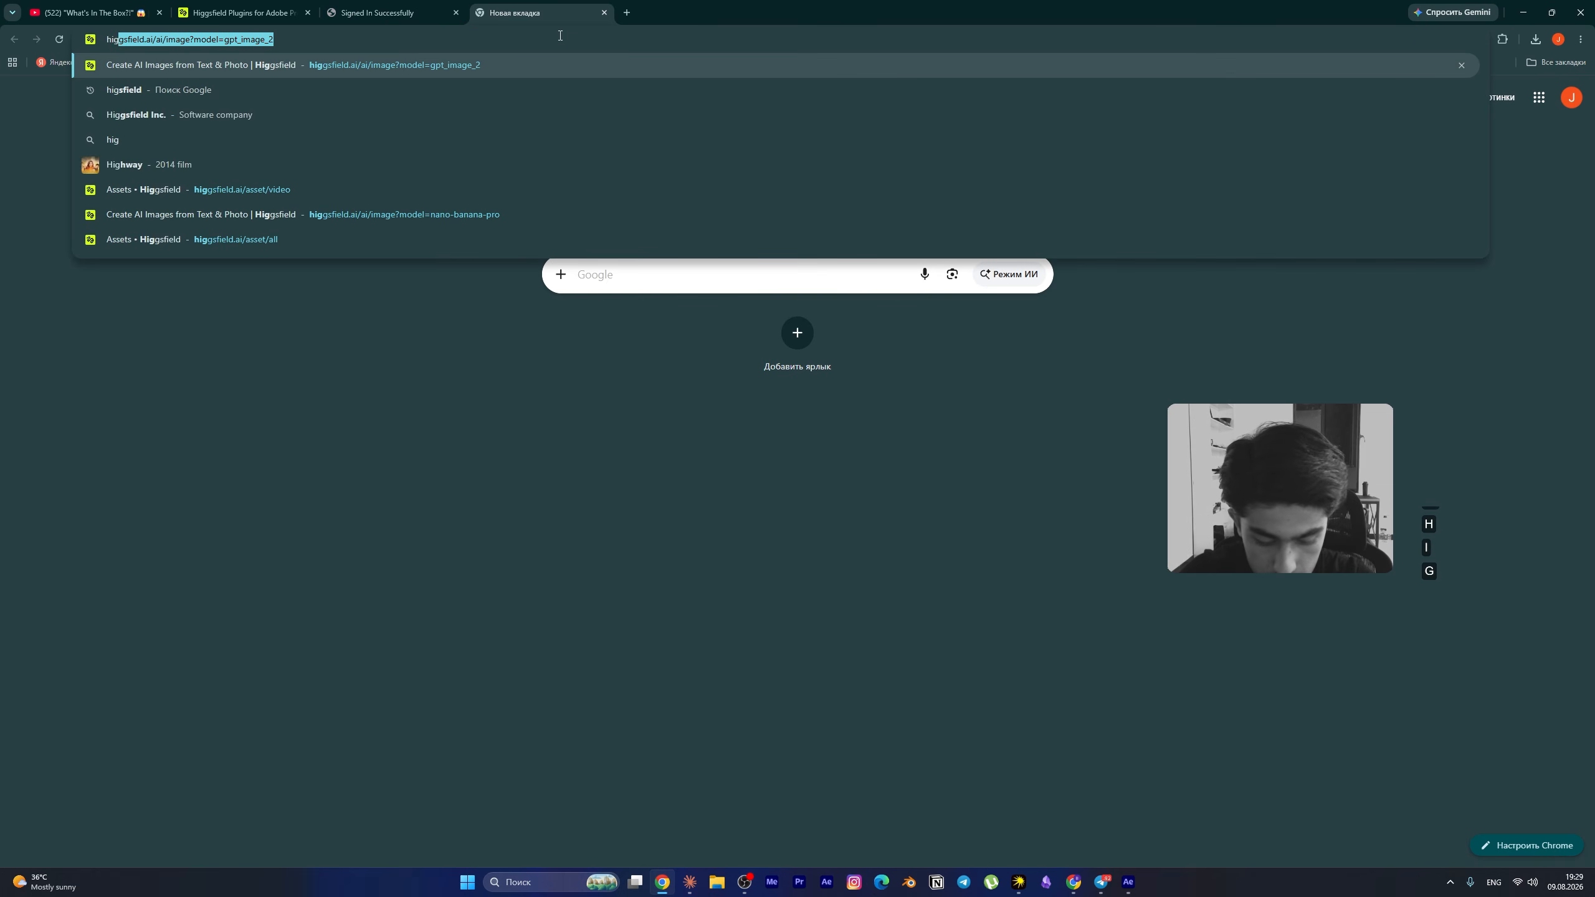
type("sfield")
key("Return")
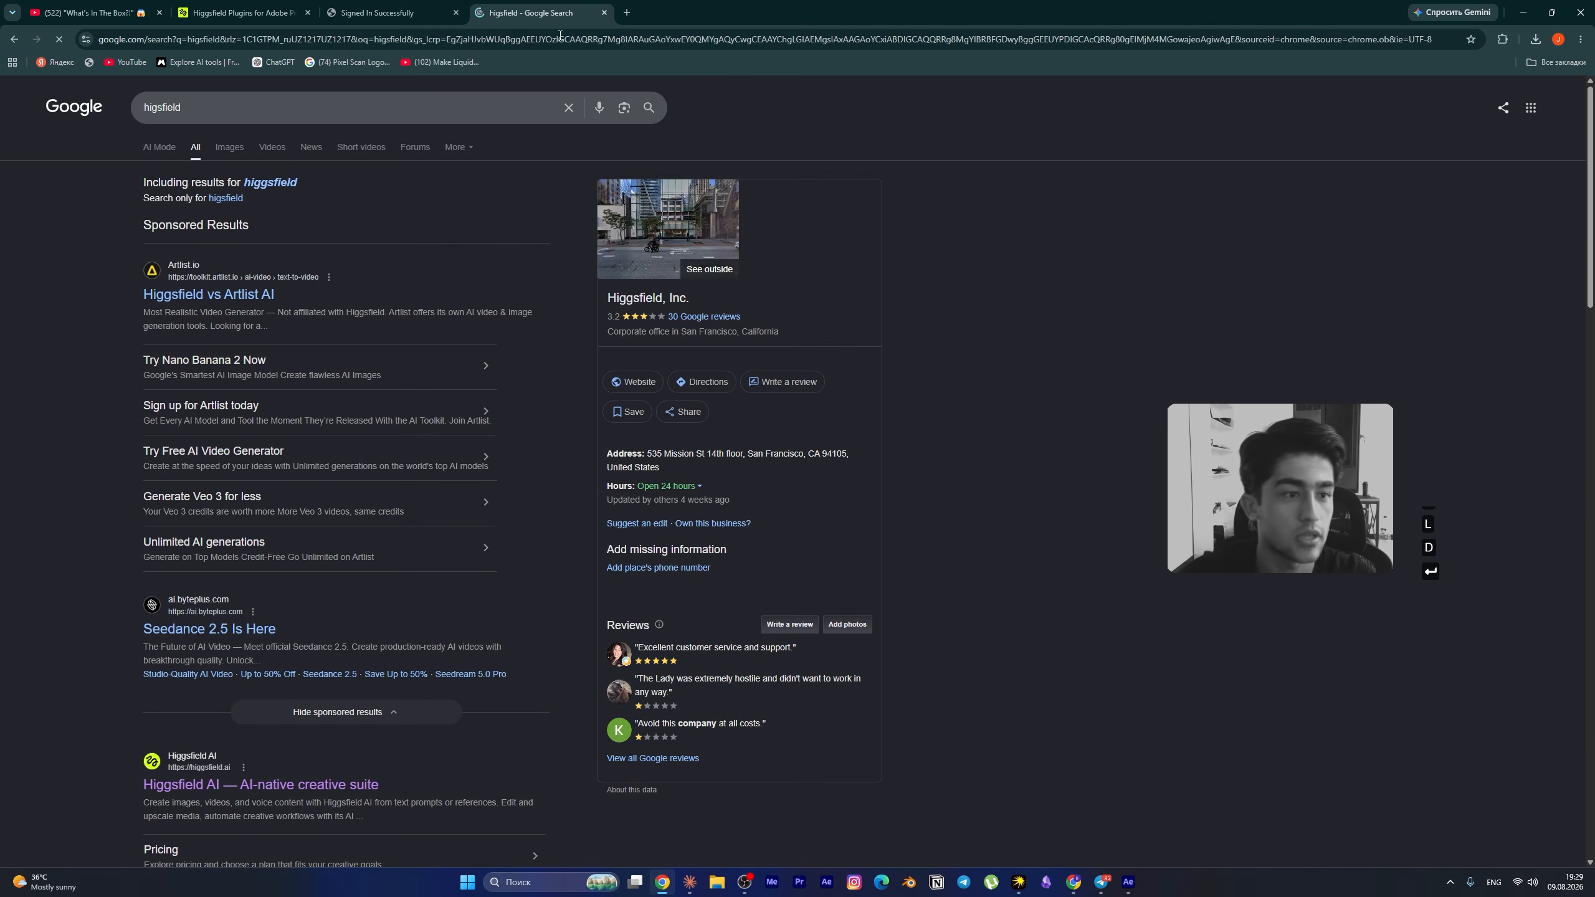
scroll(238, 583, "down", 5)
left_click(226, 479)
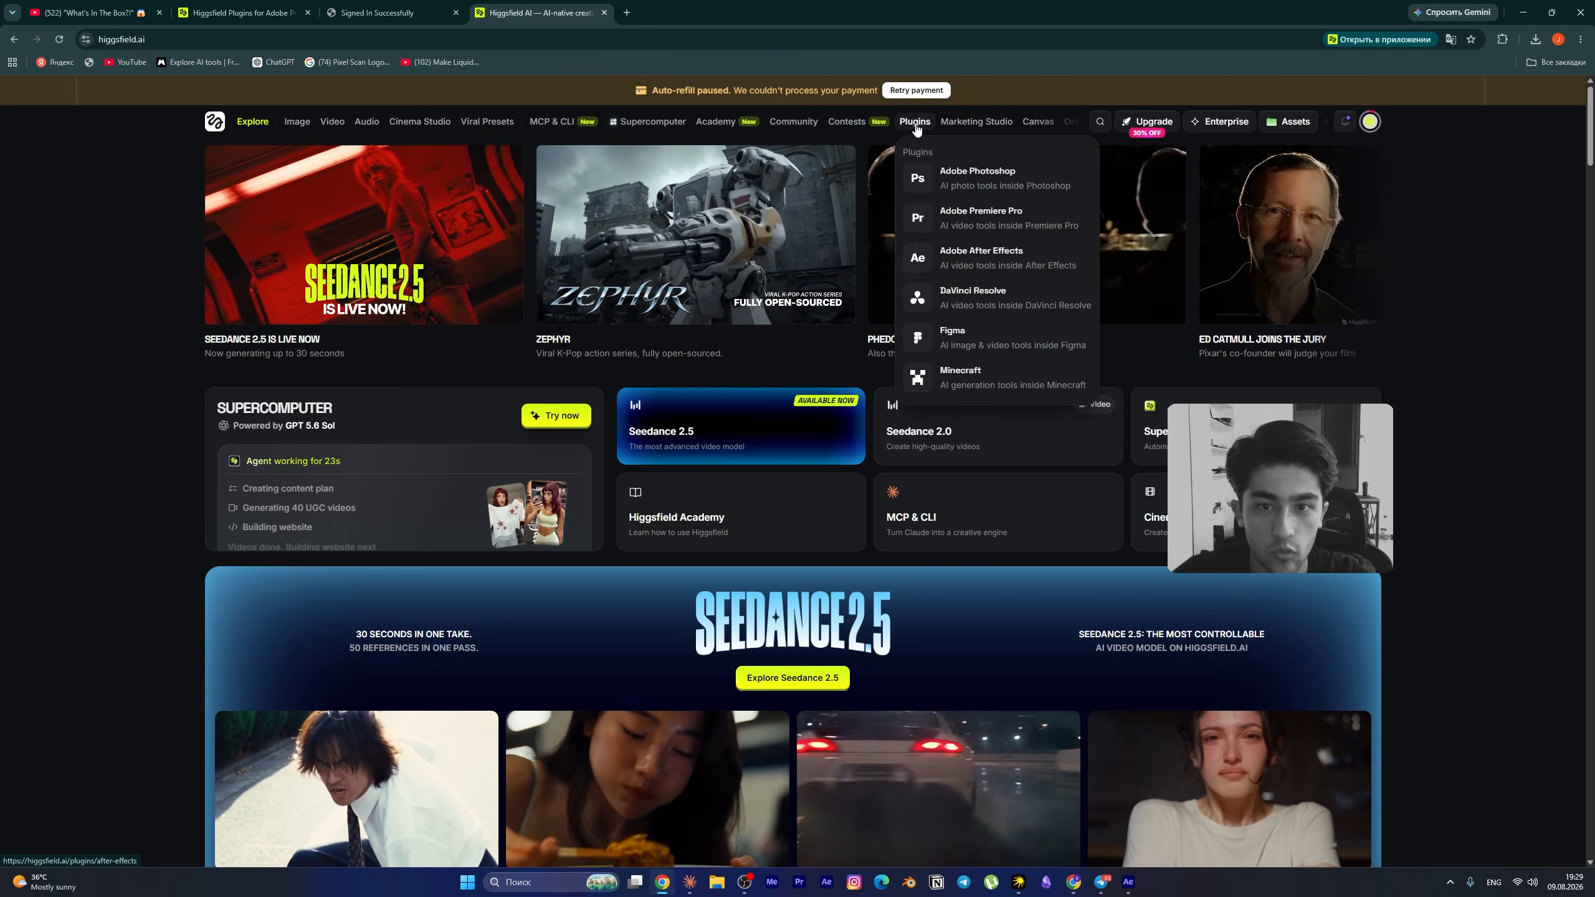
- Open the After Effects plugin page on the Higgsfield site, looking over the versions for other editing programs
left_click(915, 123)
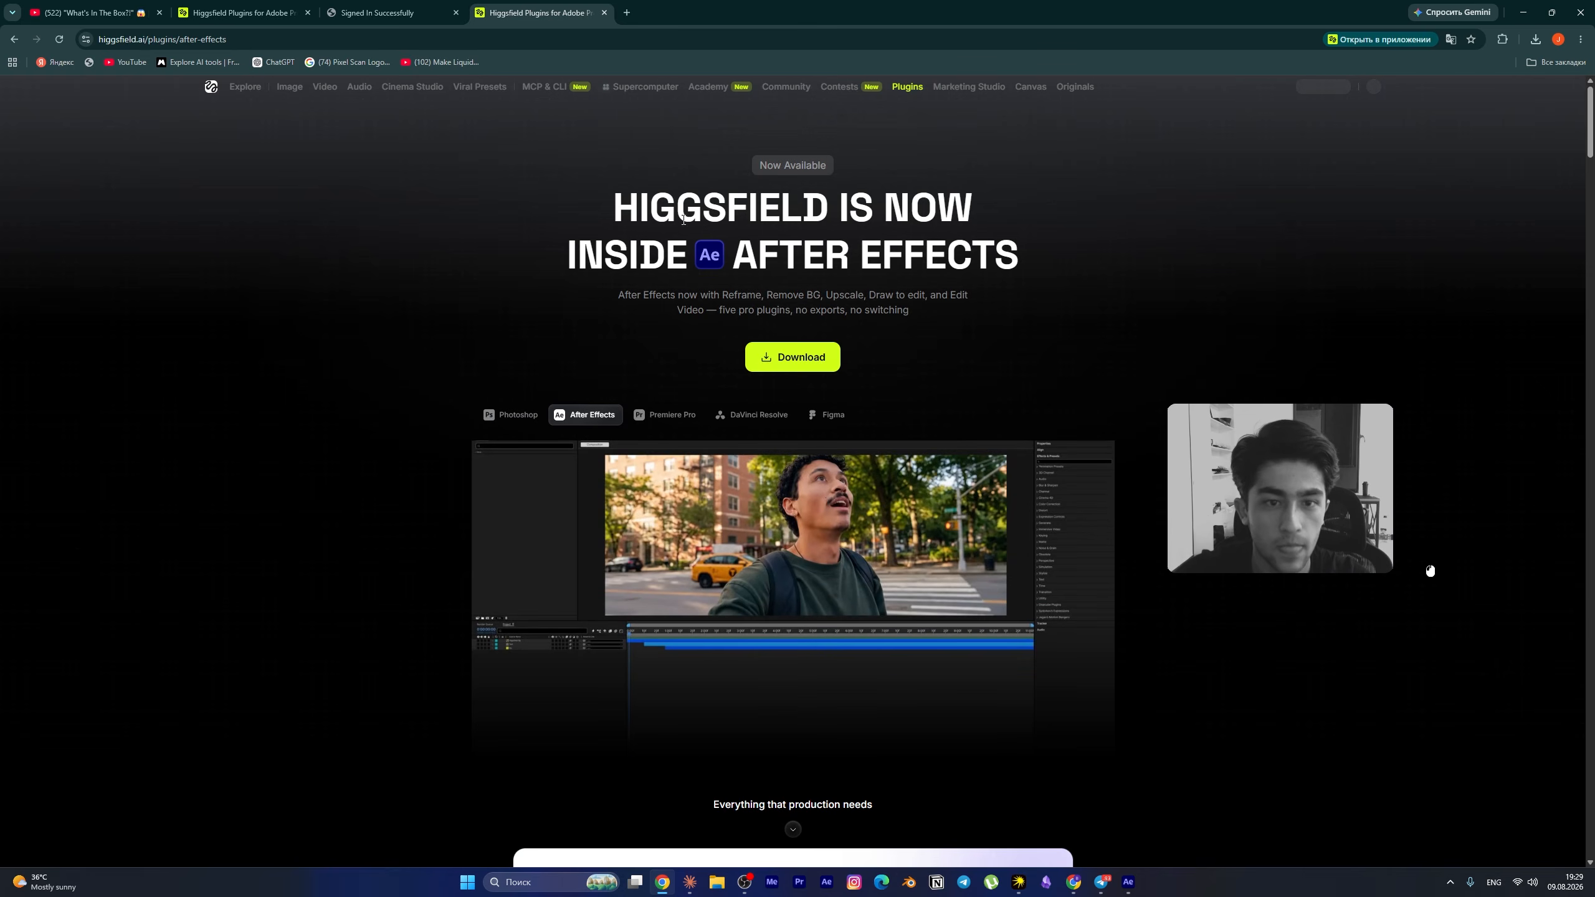
scroll(663, 466, "down", 1)
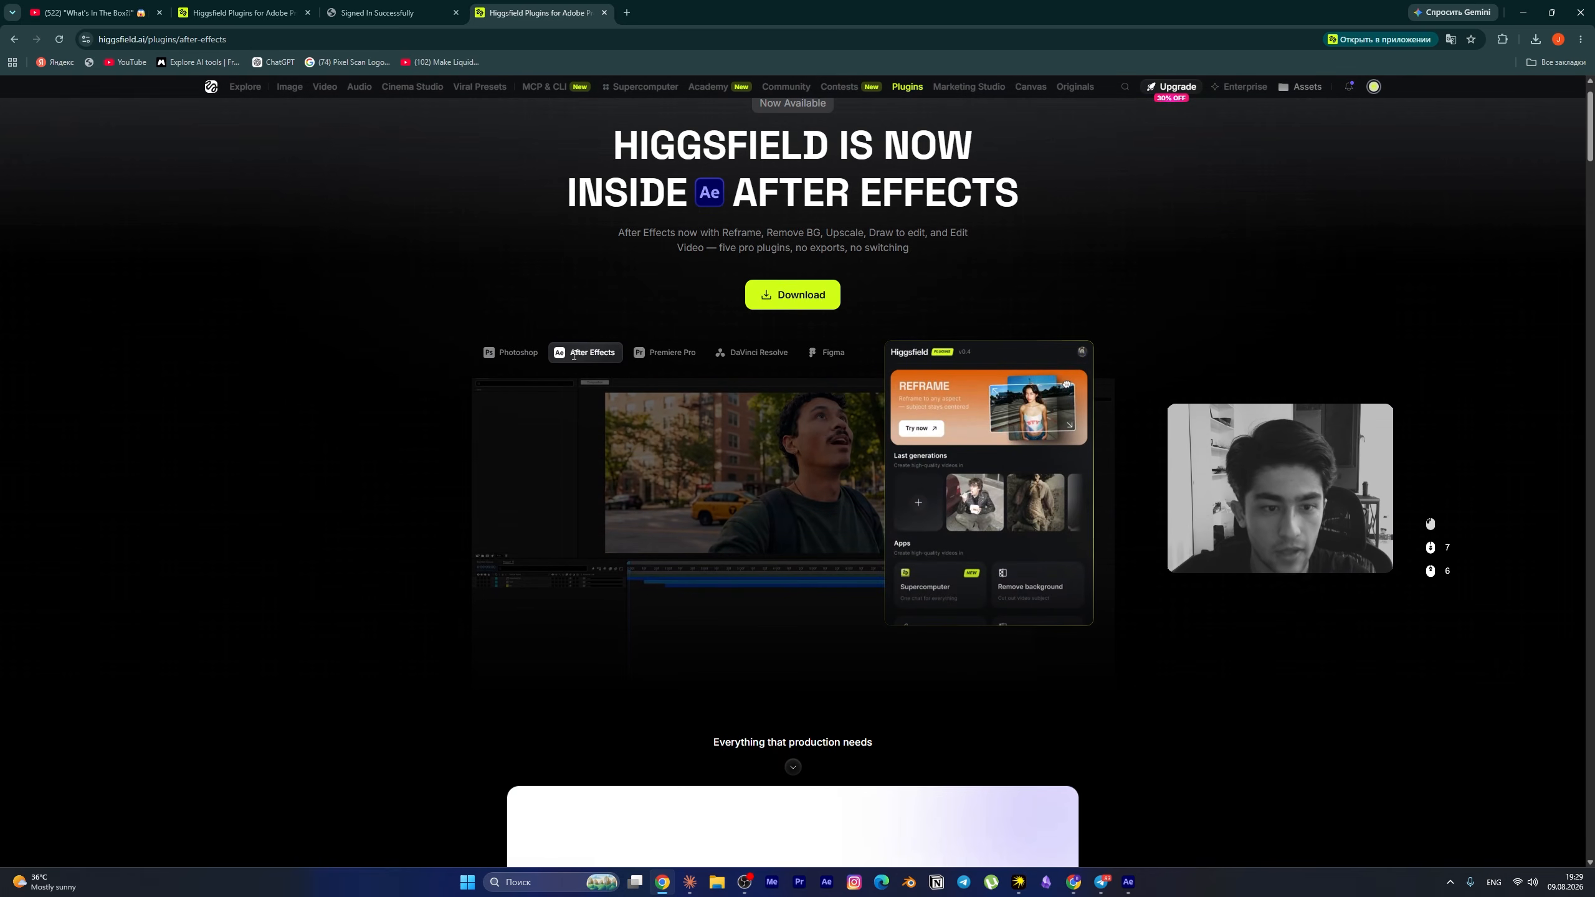
left_click(536, 356)
left_click(587, 415)
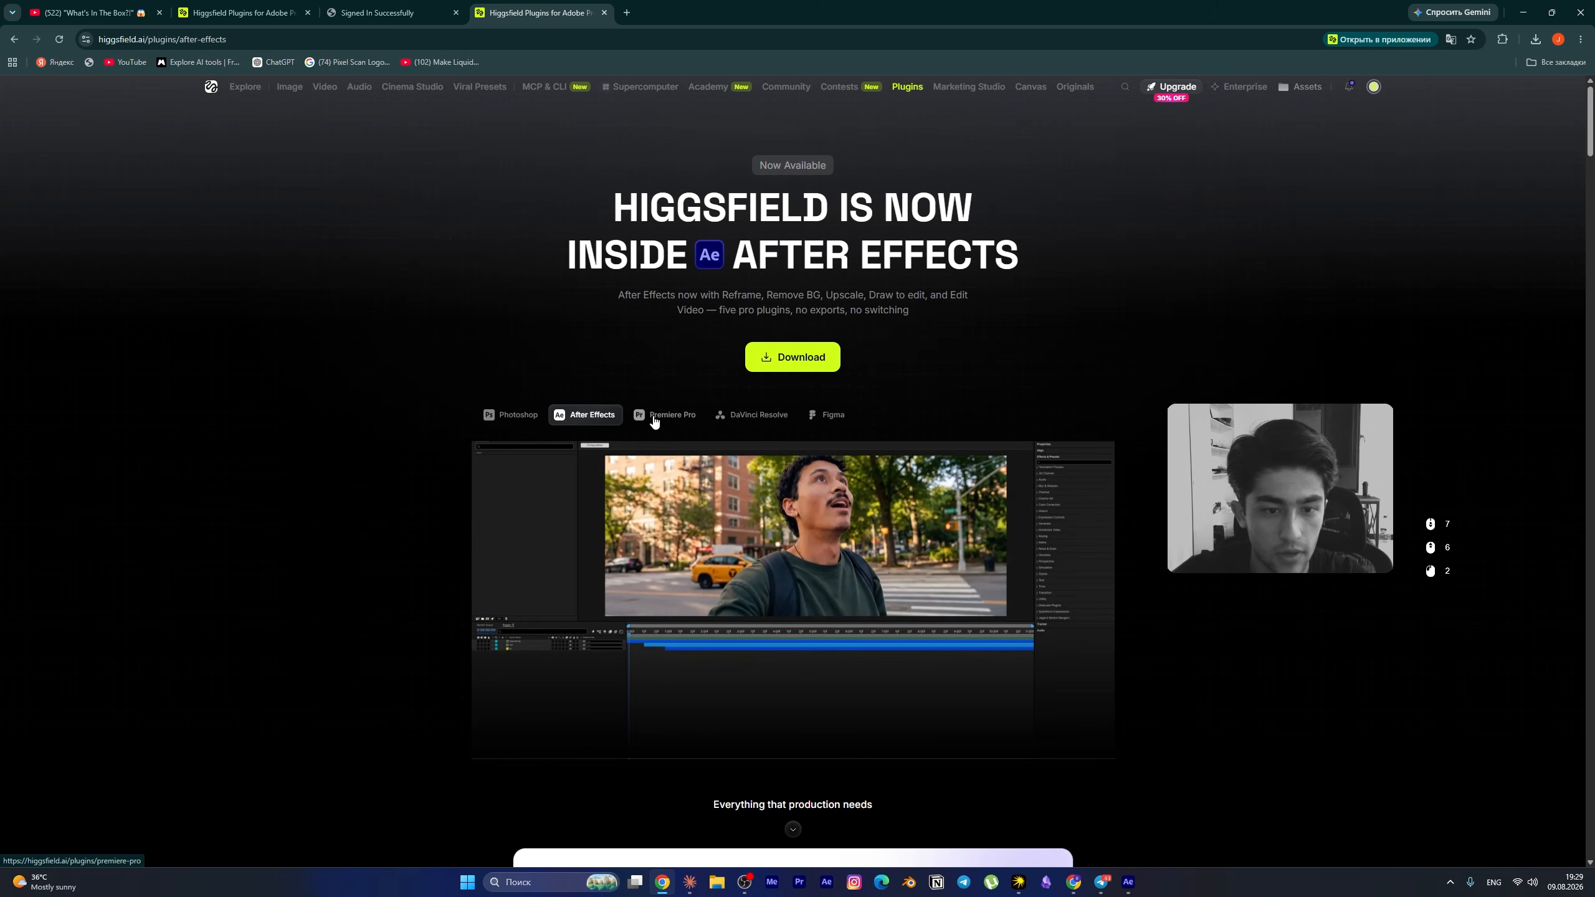
left_click(666, 415)
left_click(719, 420)
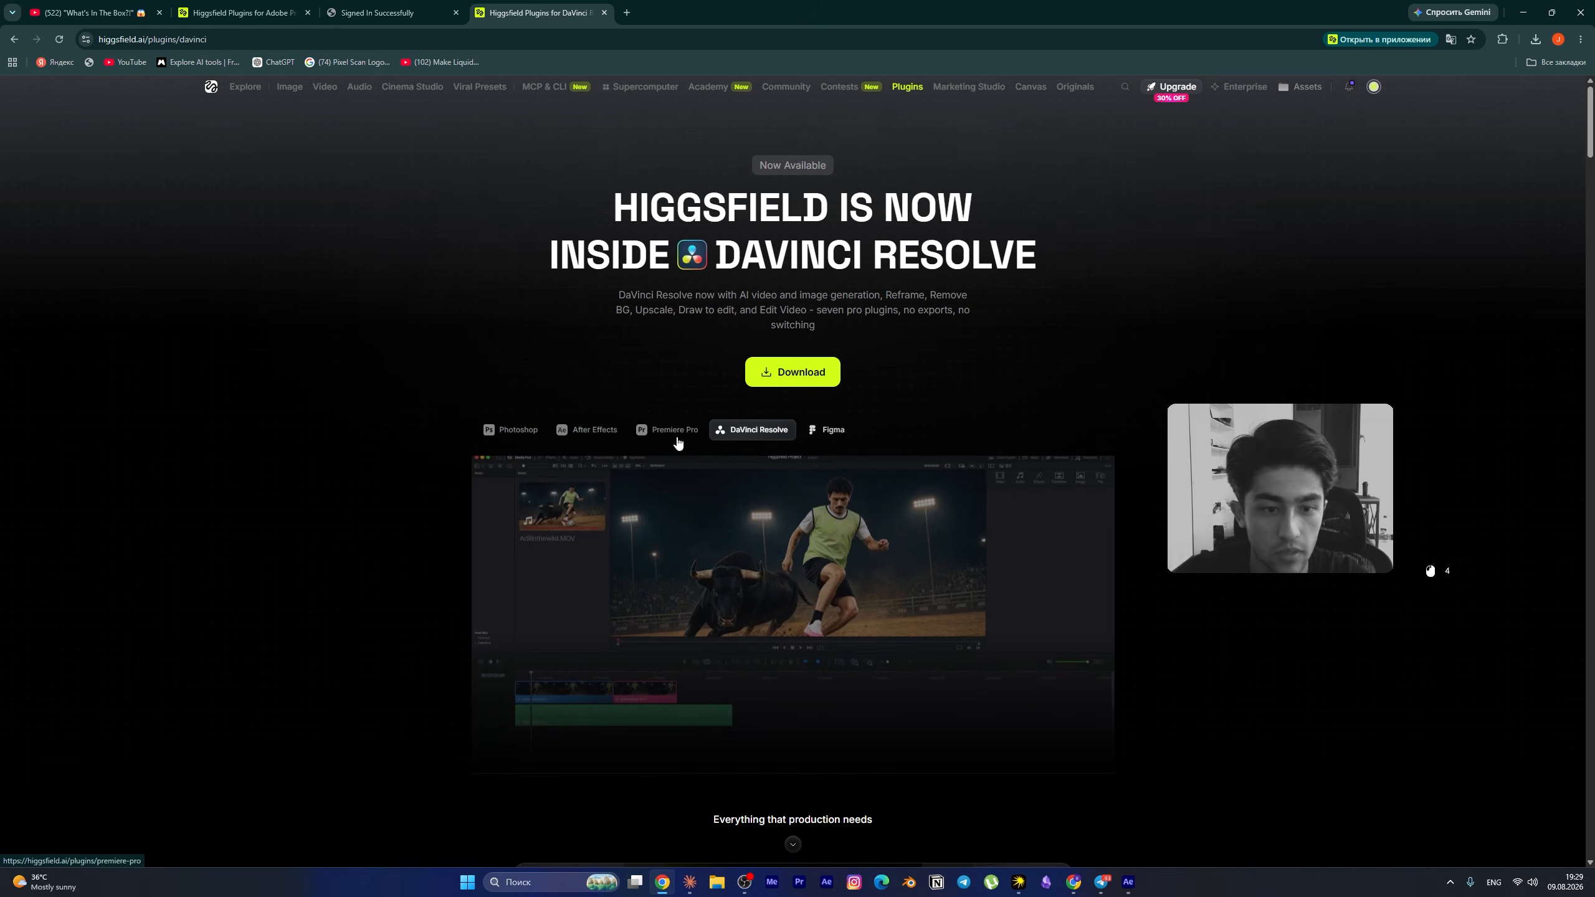
left_click(592, 432)
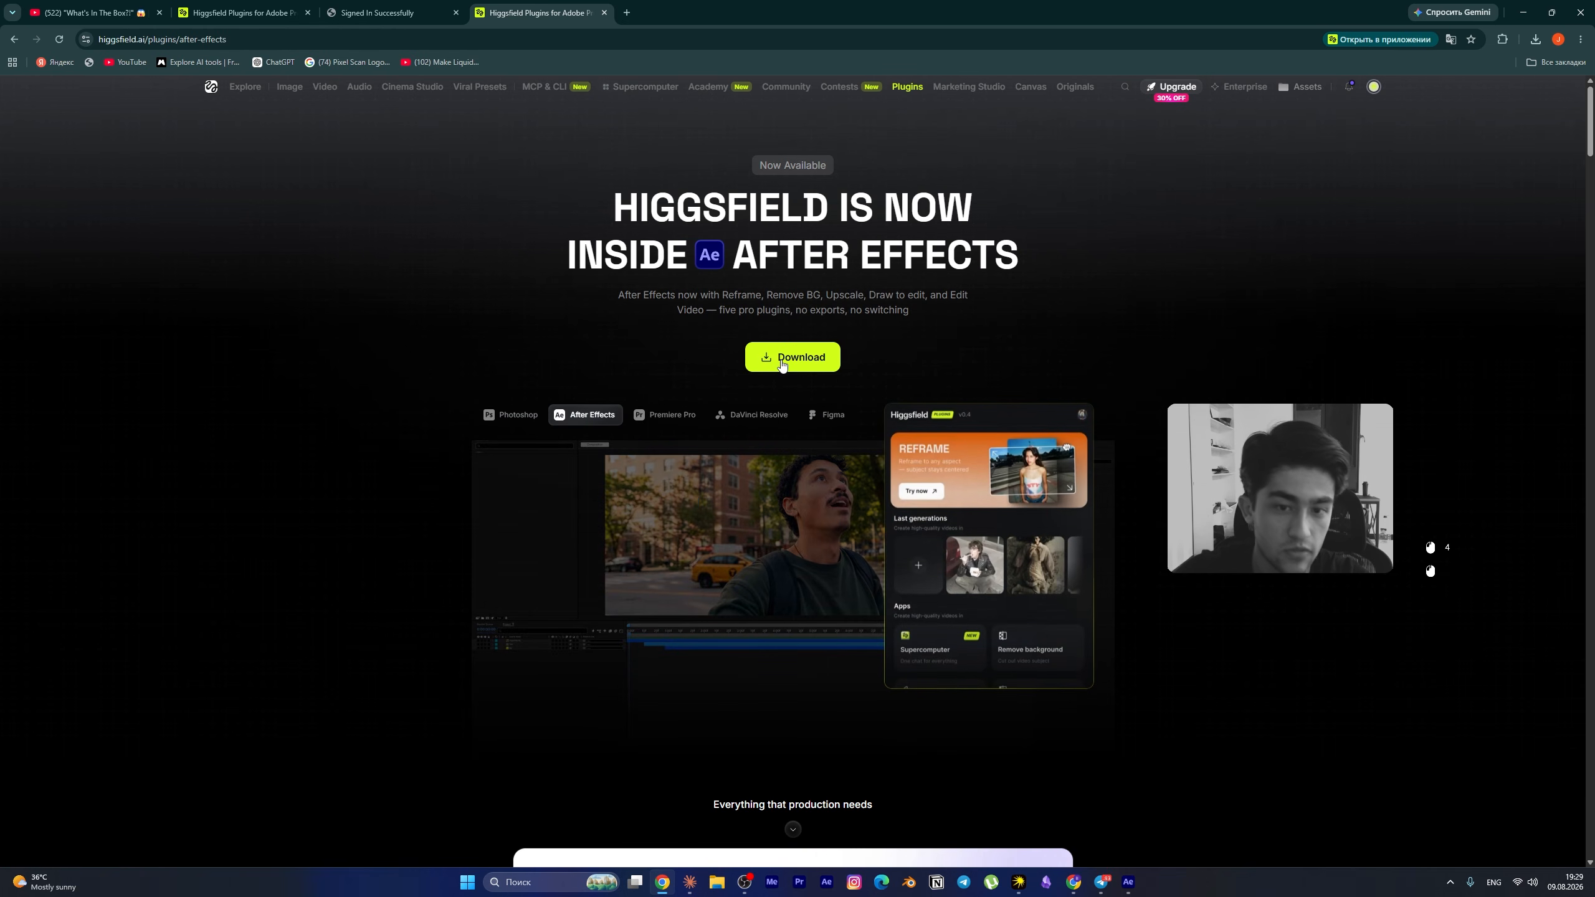
- Download the After Effects plugin and open the installer higgsfield-cep-1.0.47.msi from the recent downloads
left_click(791, 371)
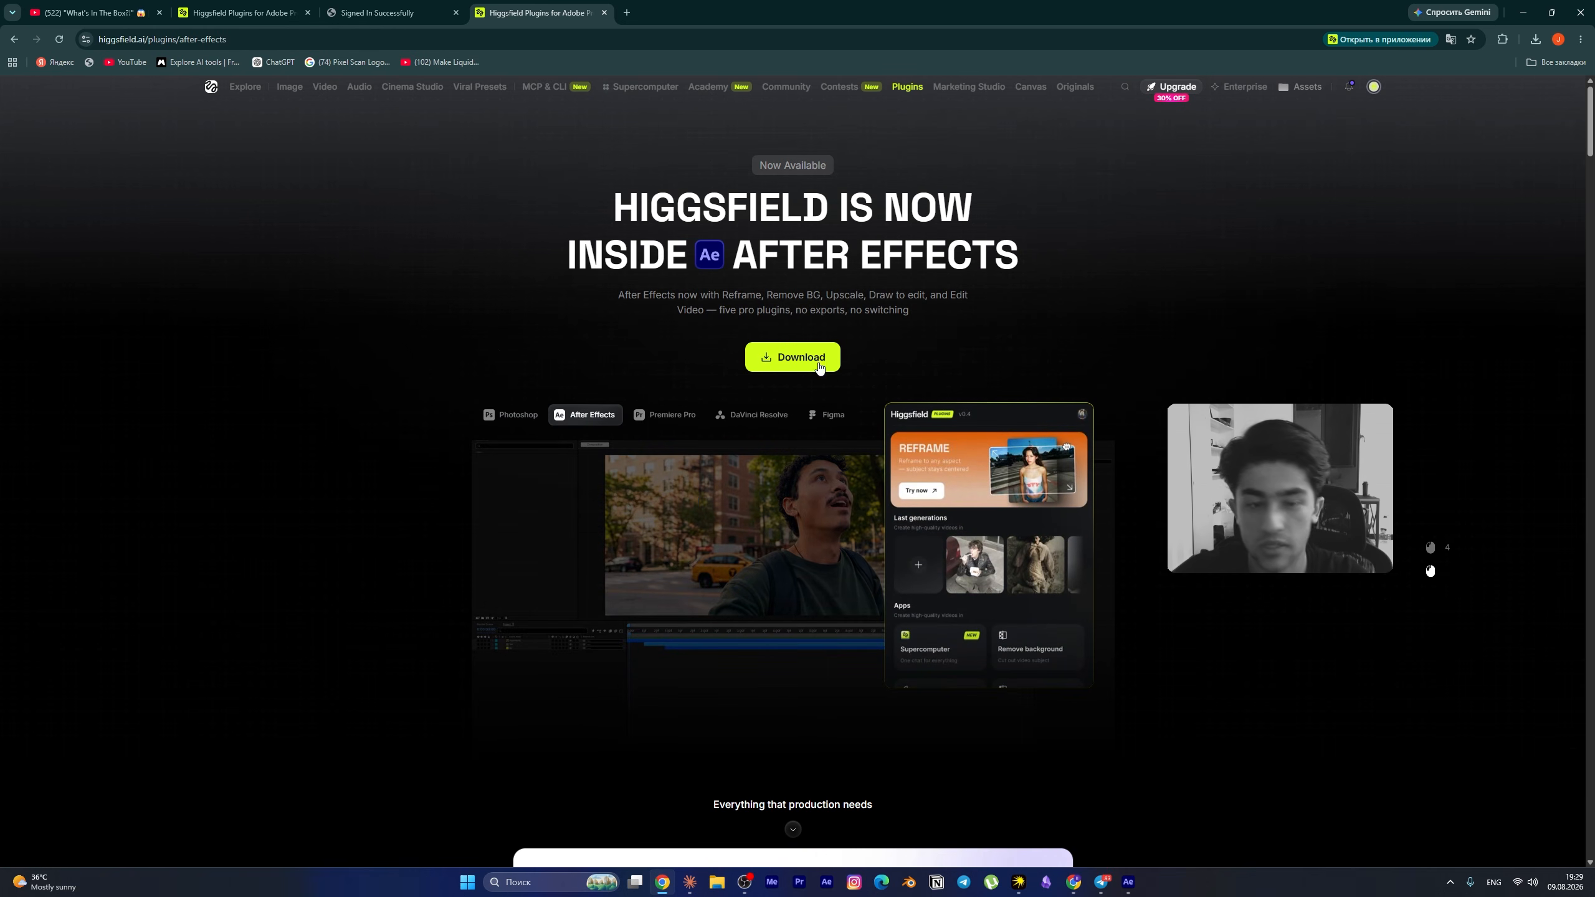
left_click(1535, 39)
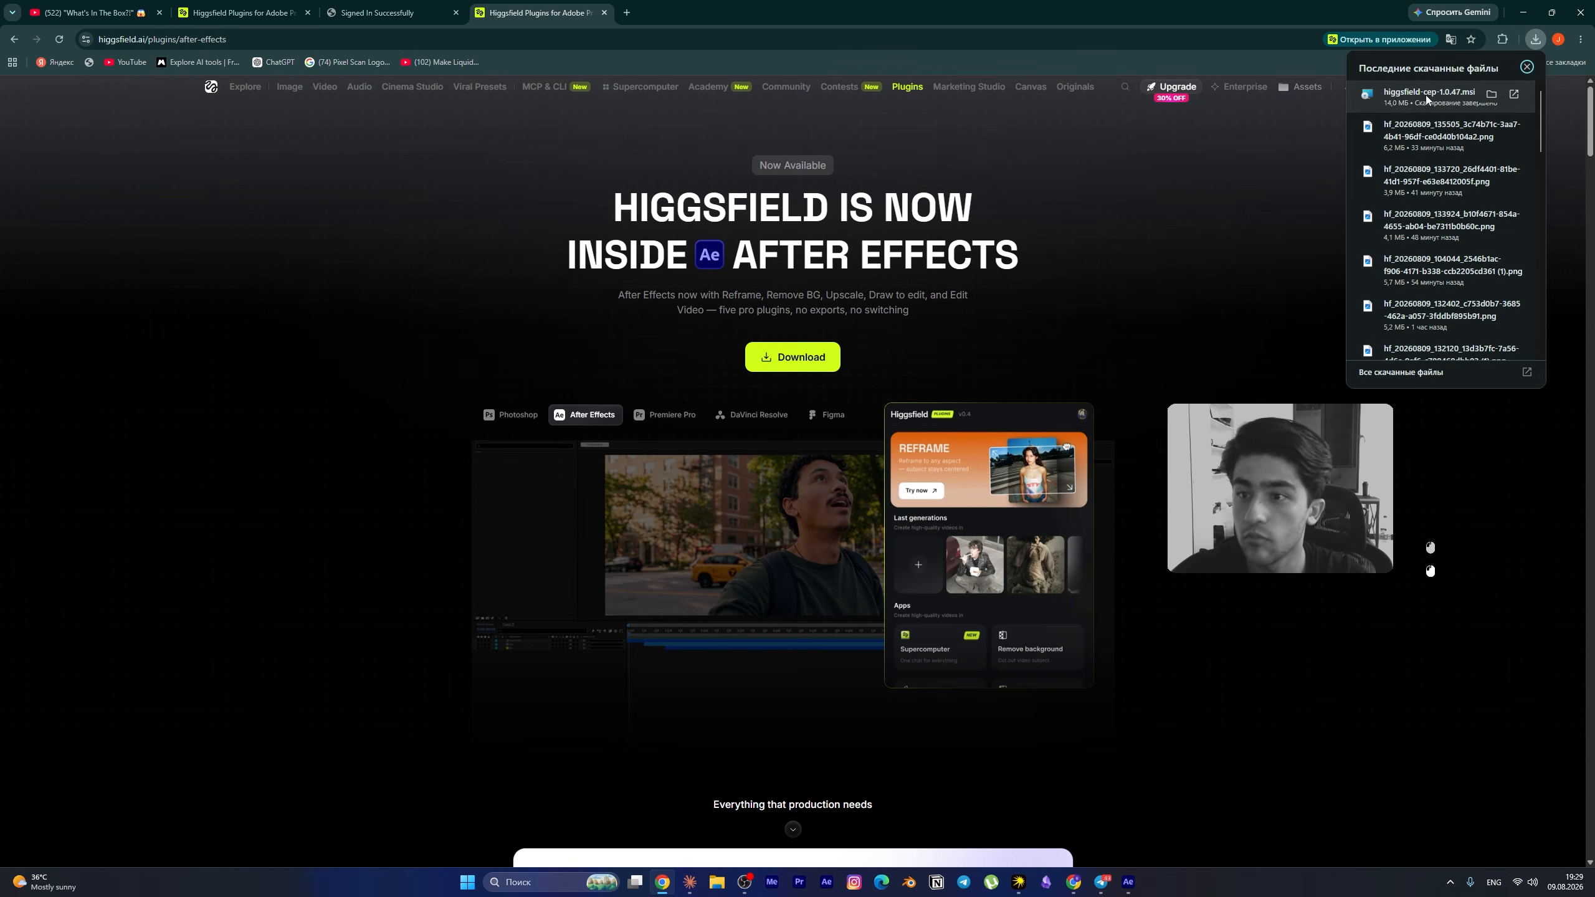
left_click(1393, 94)
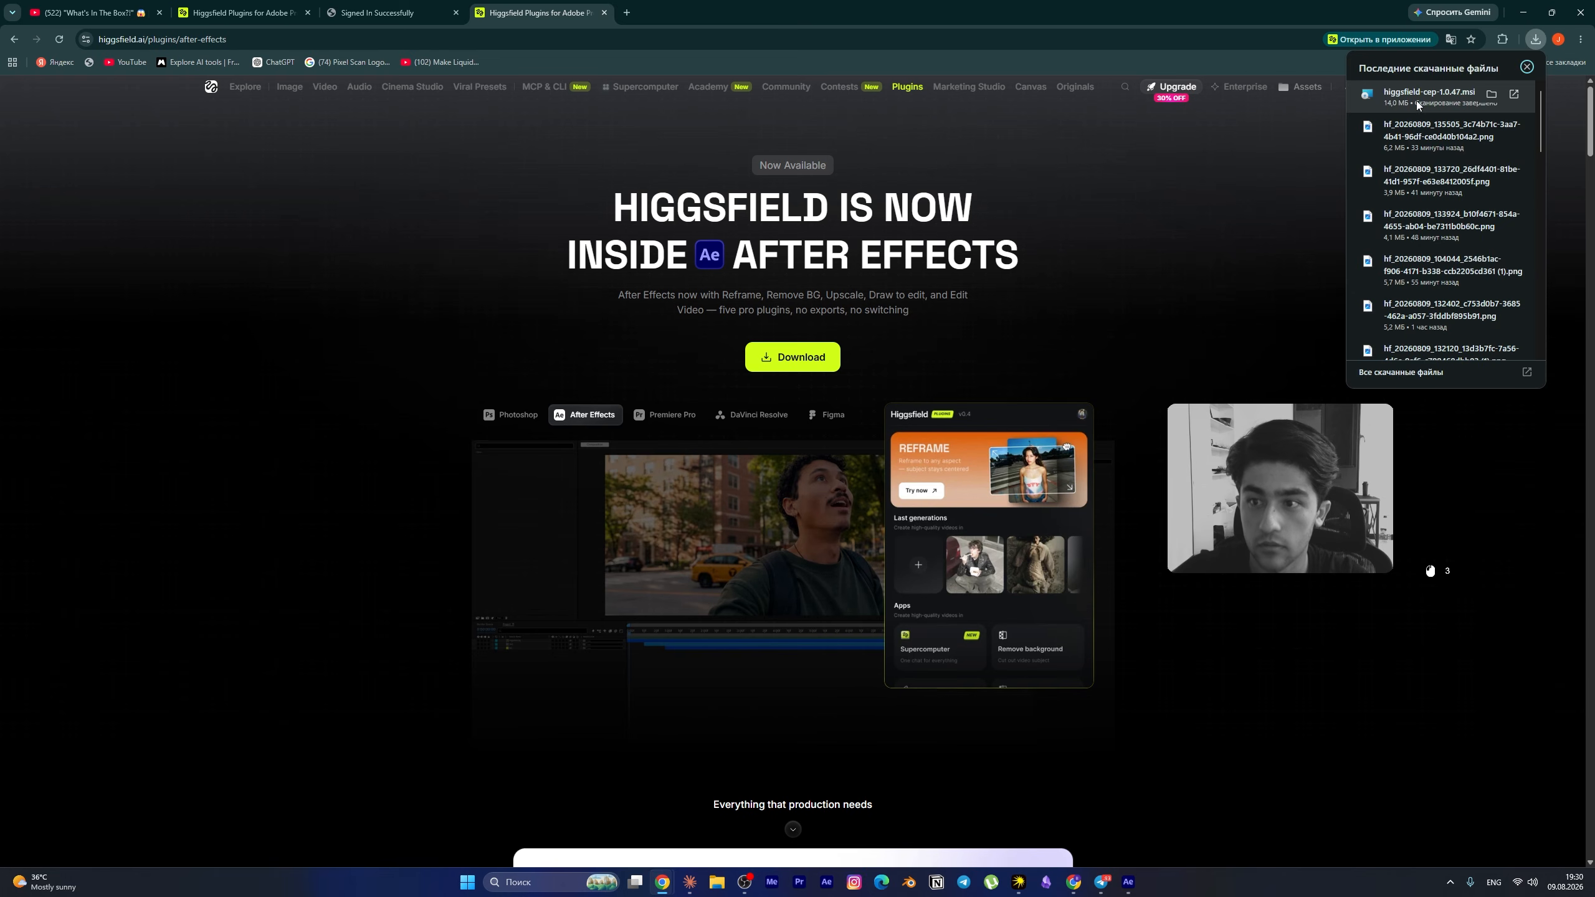
left_click(1393, 94)
left_click(839, 453)
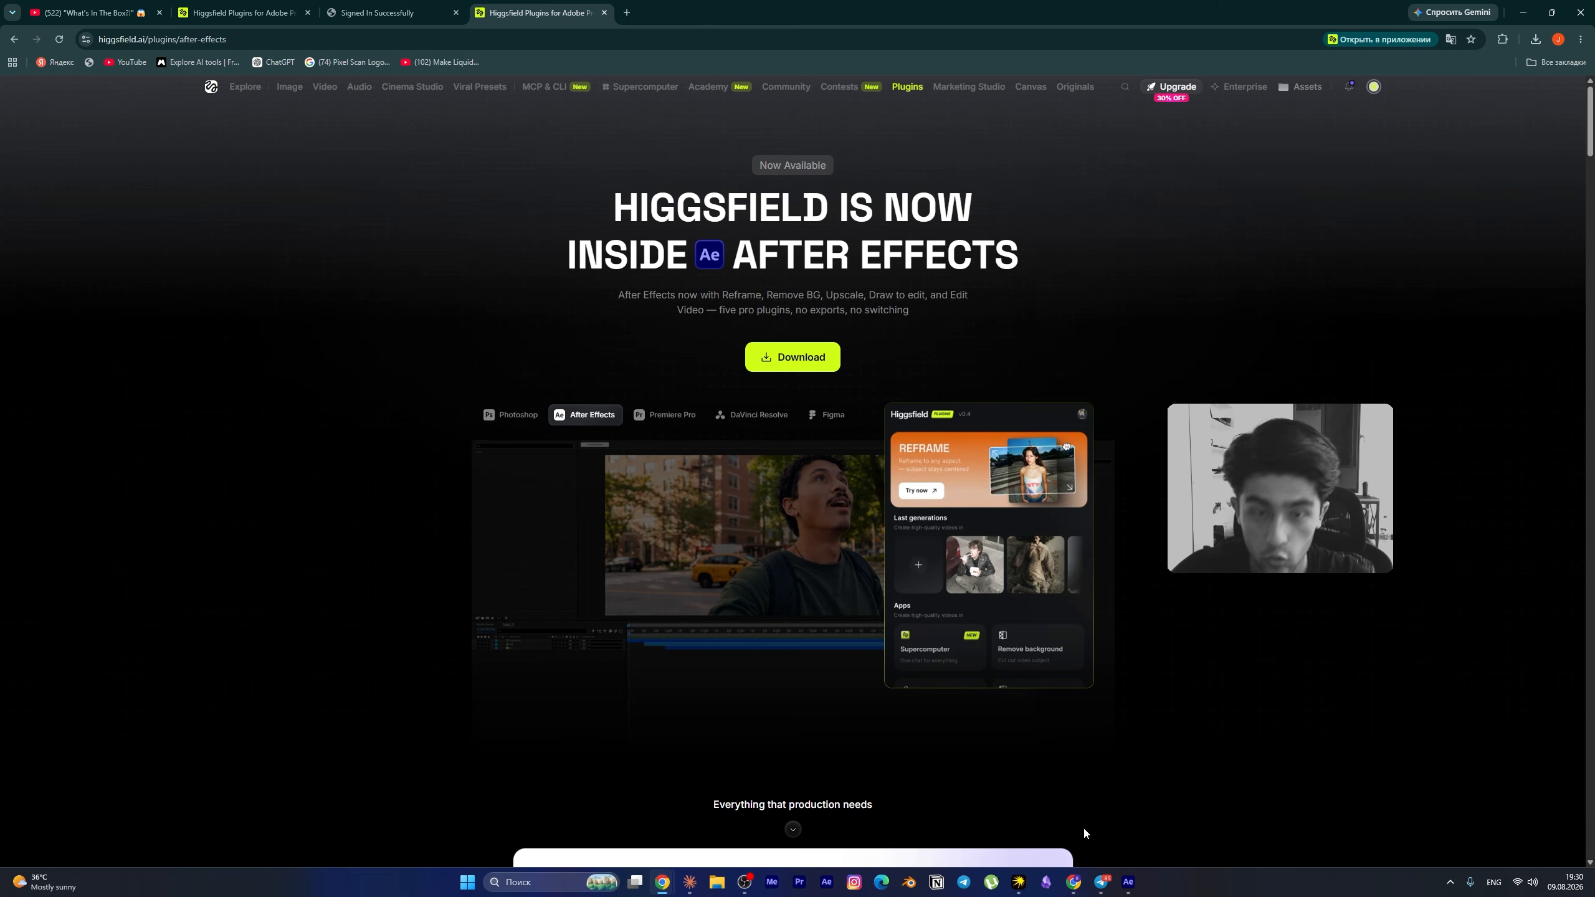
- Switch to After Effects and create a 1080 x 1920 composition named Comp 2 at 29,97 frames per second
left_click(1142, 880)
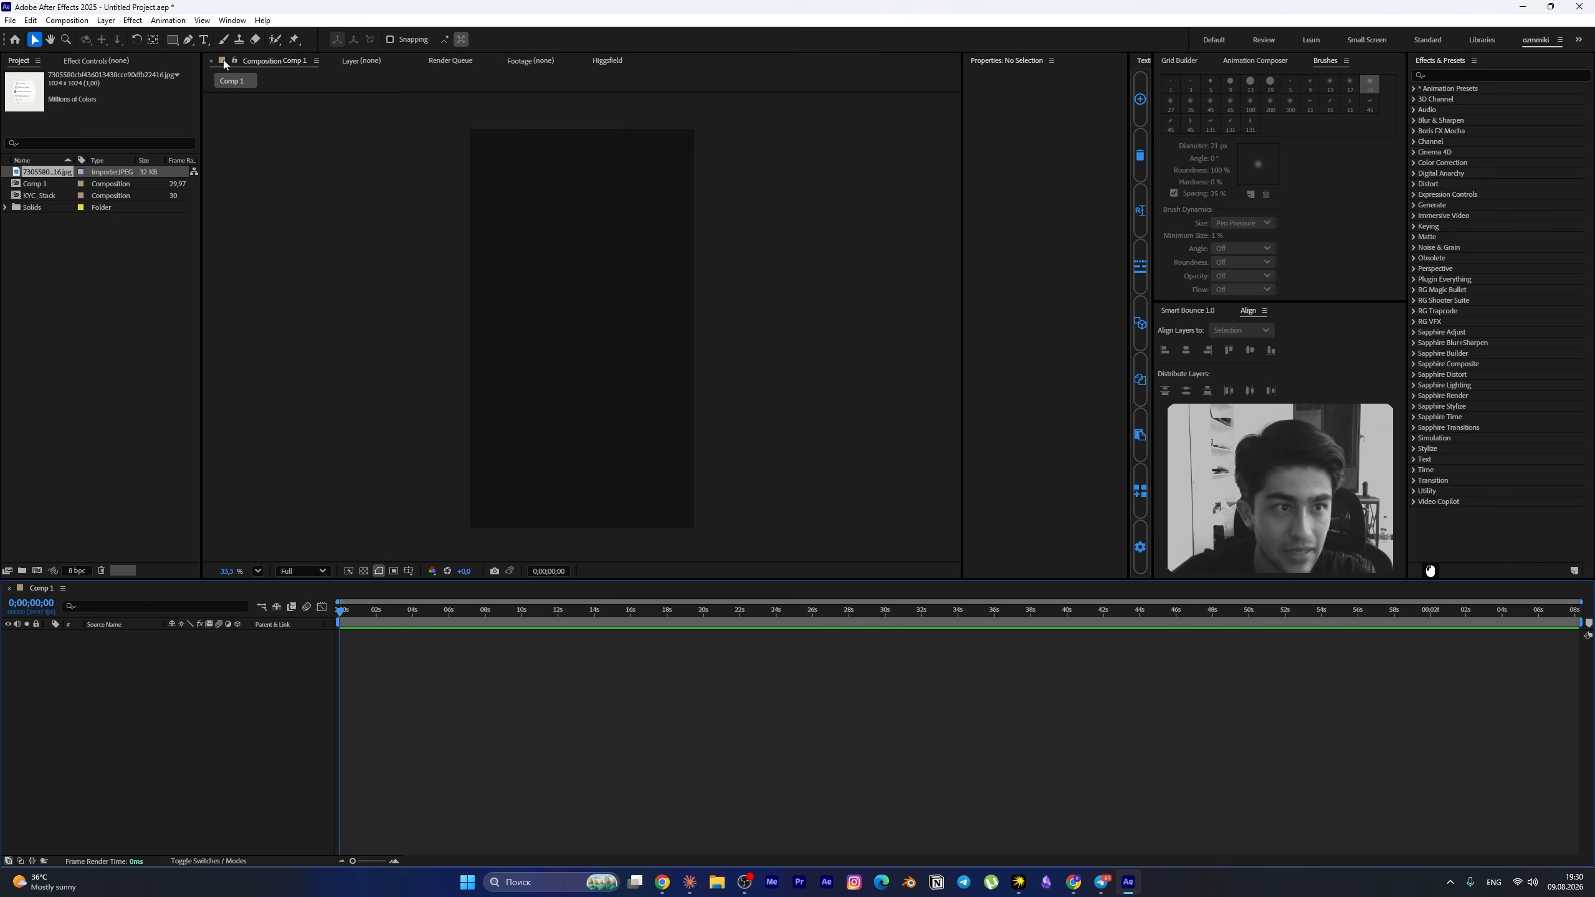
left_click(234, 23)
left_click(145, 325)
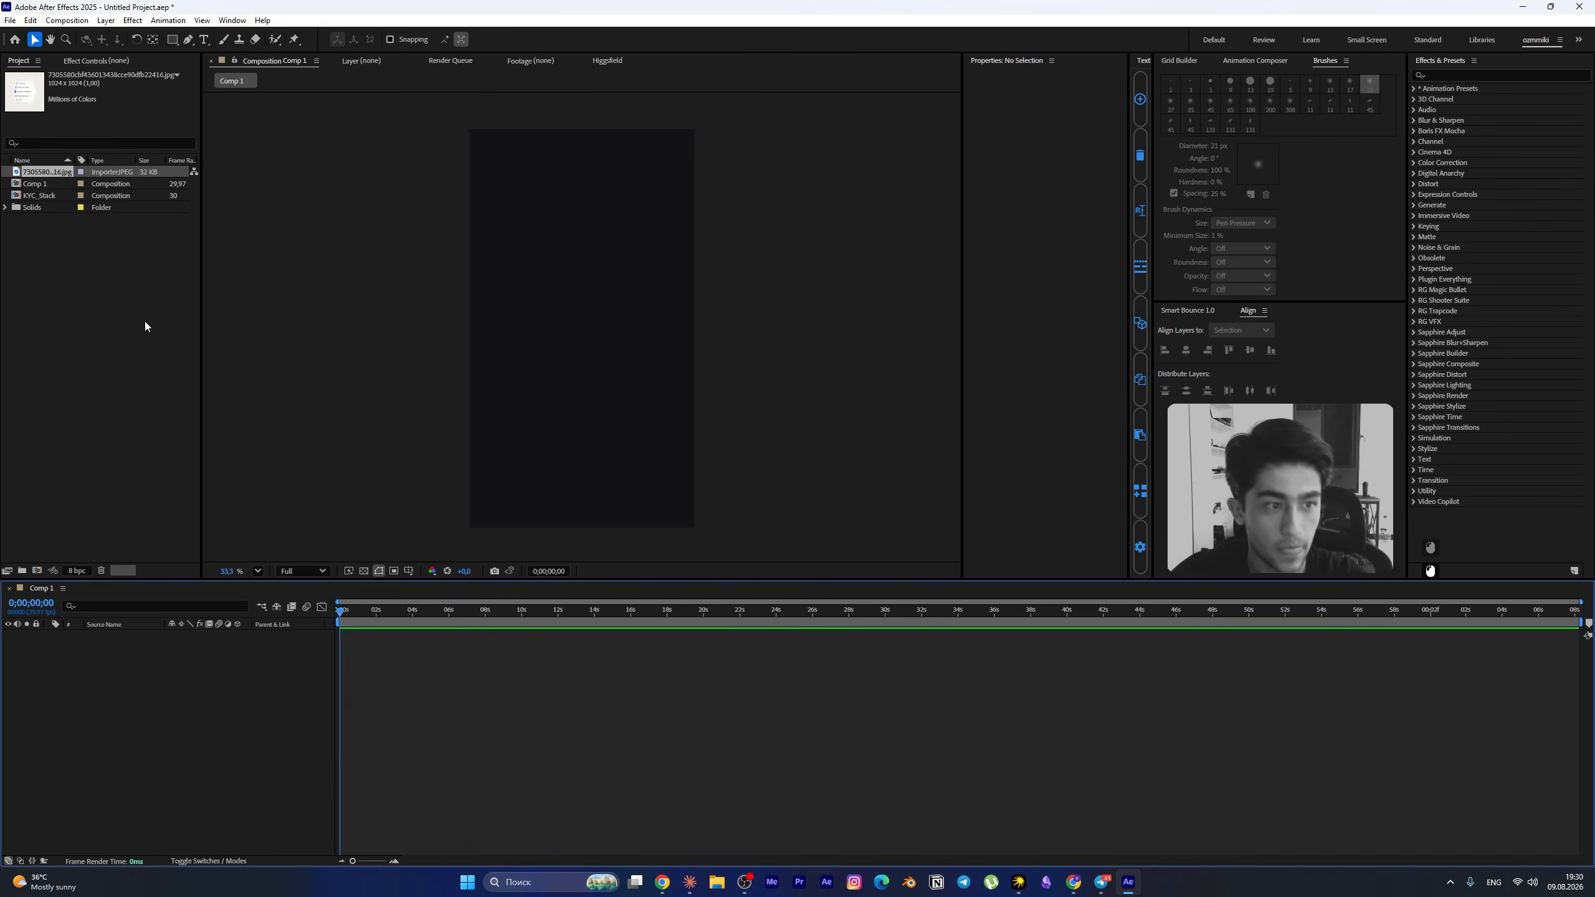
left_click(9, 588)
left_click(36, 859)
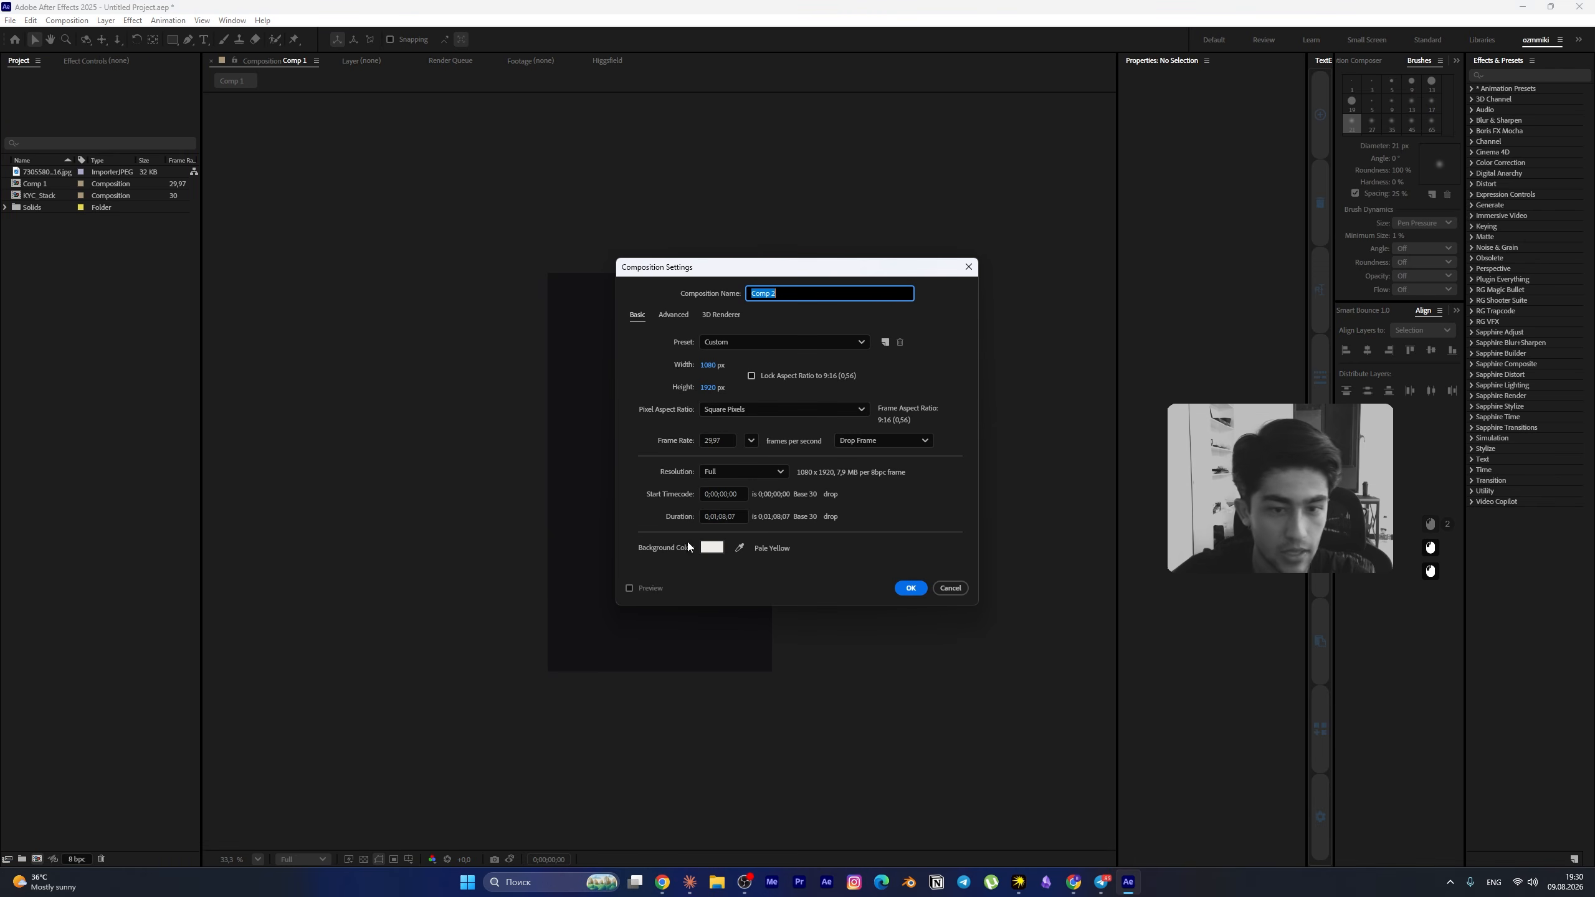
left_click(909, 588)
scroll(660, 409, "down", 1)
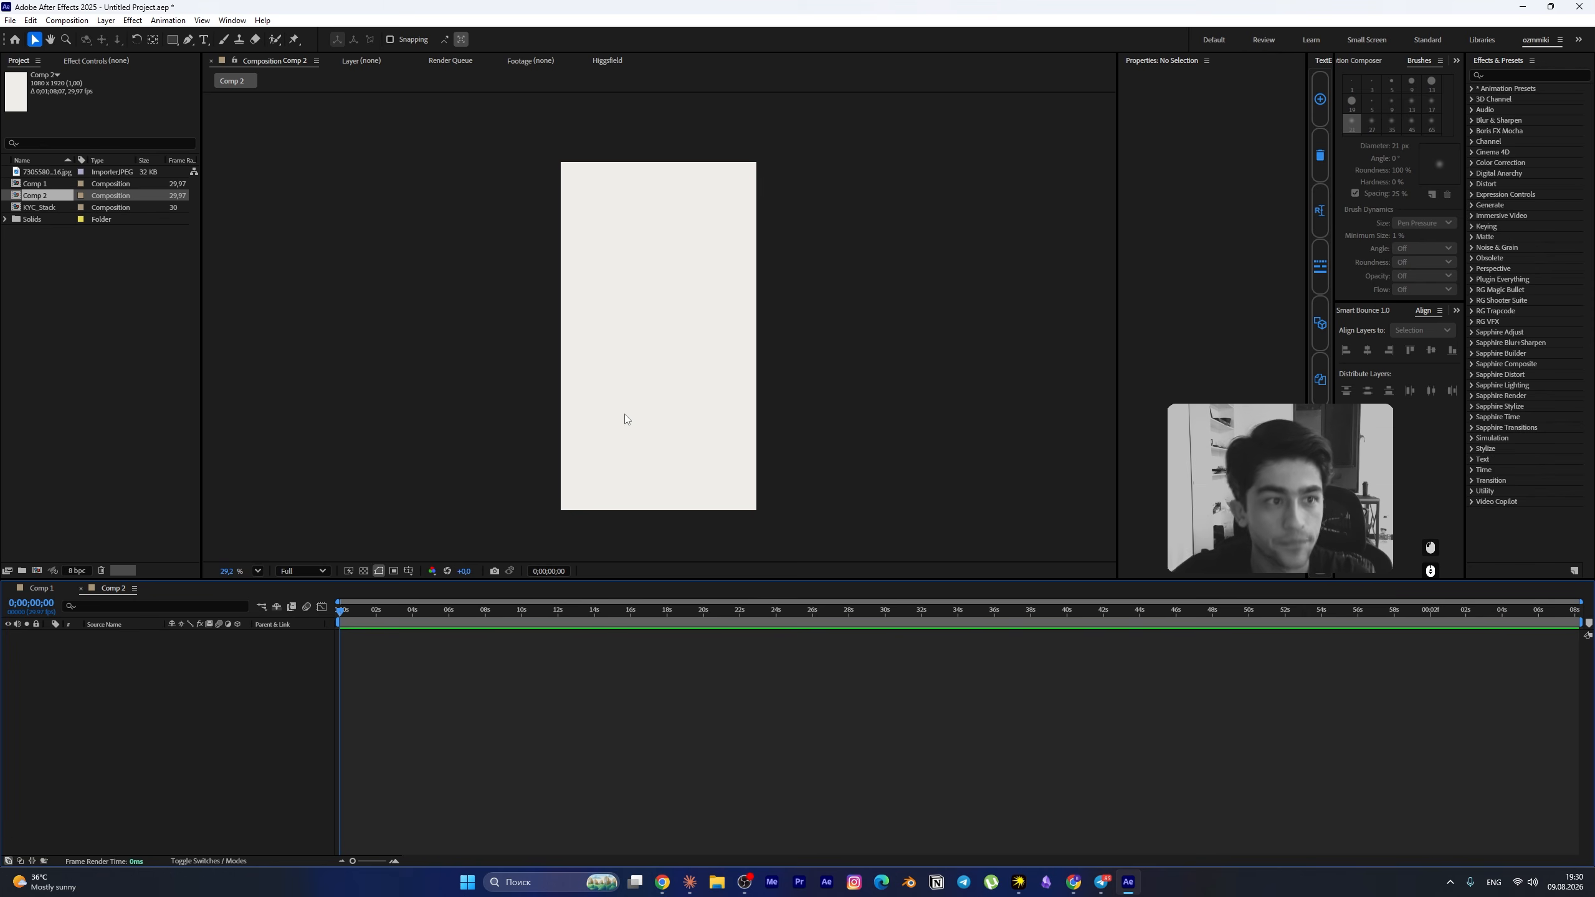
- Show the Higgsfield extension and close its panel again
left_click(232, 18)
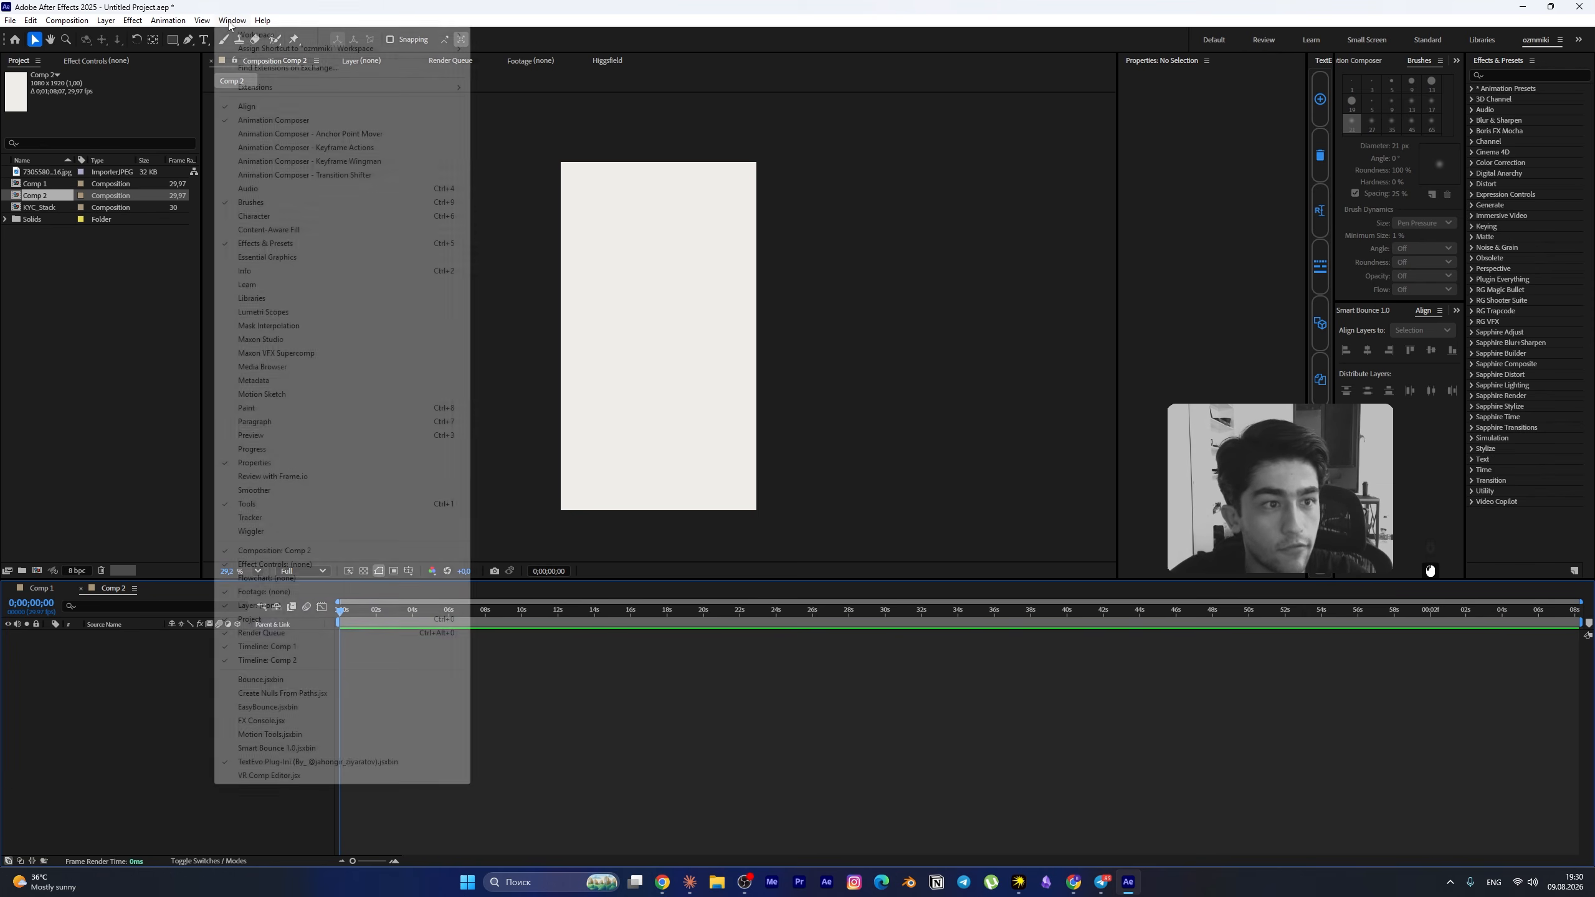
mouse_move(270, 91)
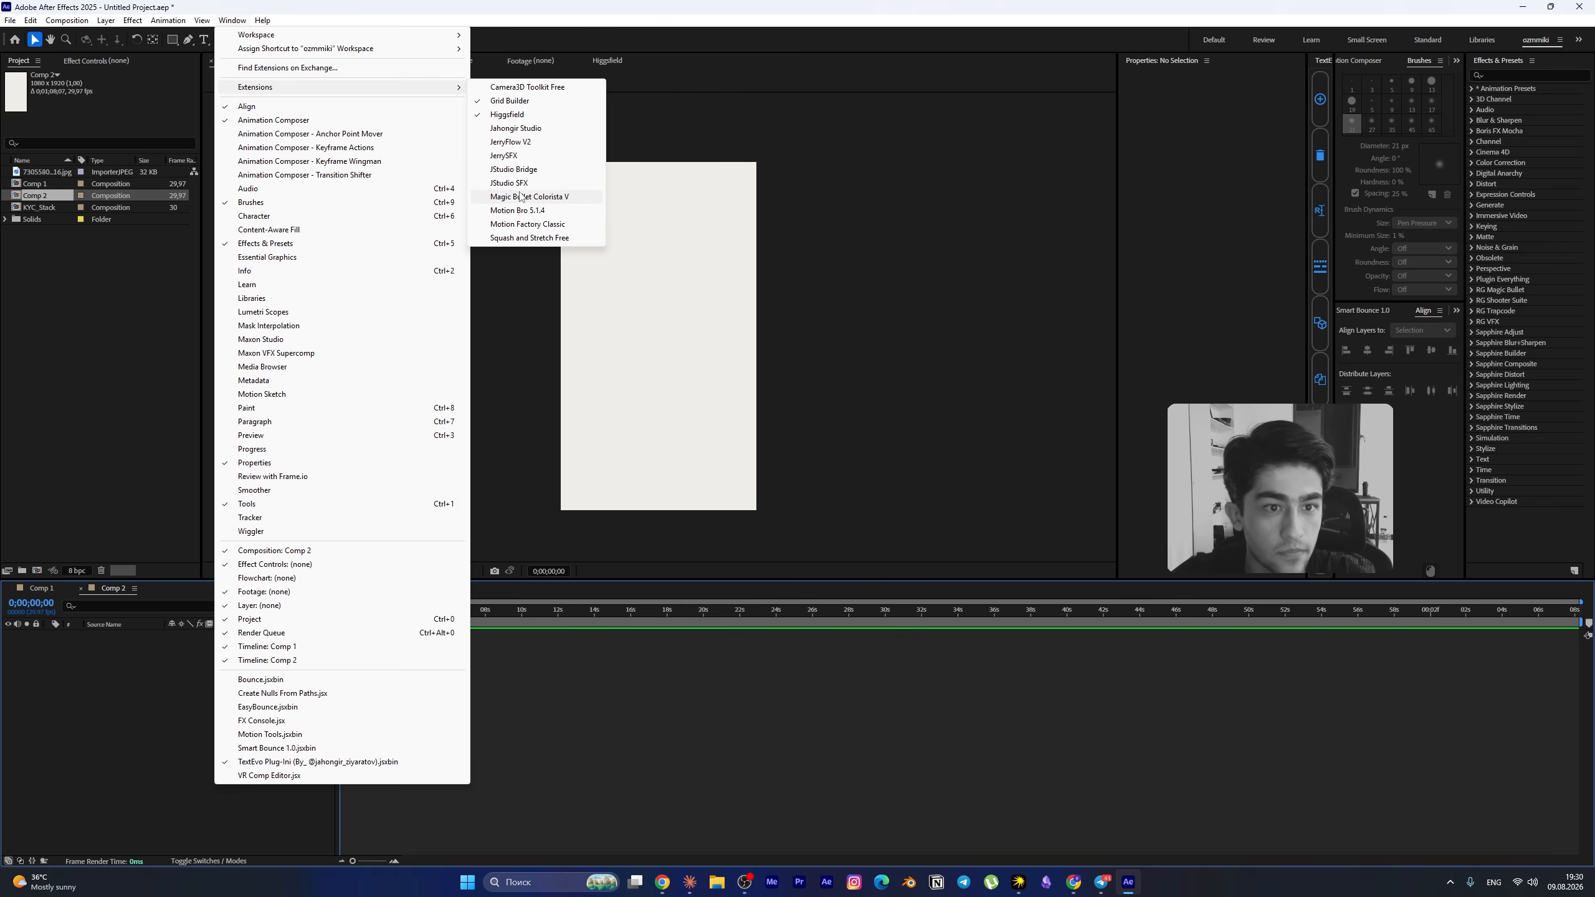
left_click(508, 114)
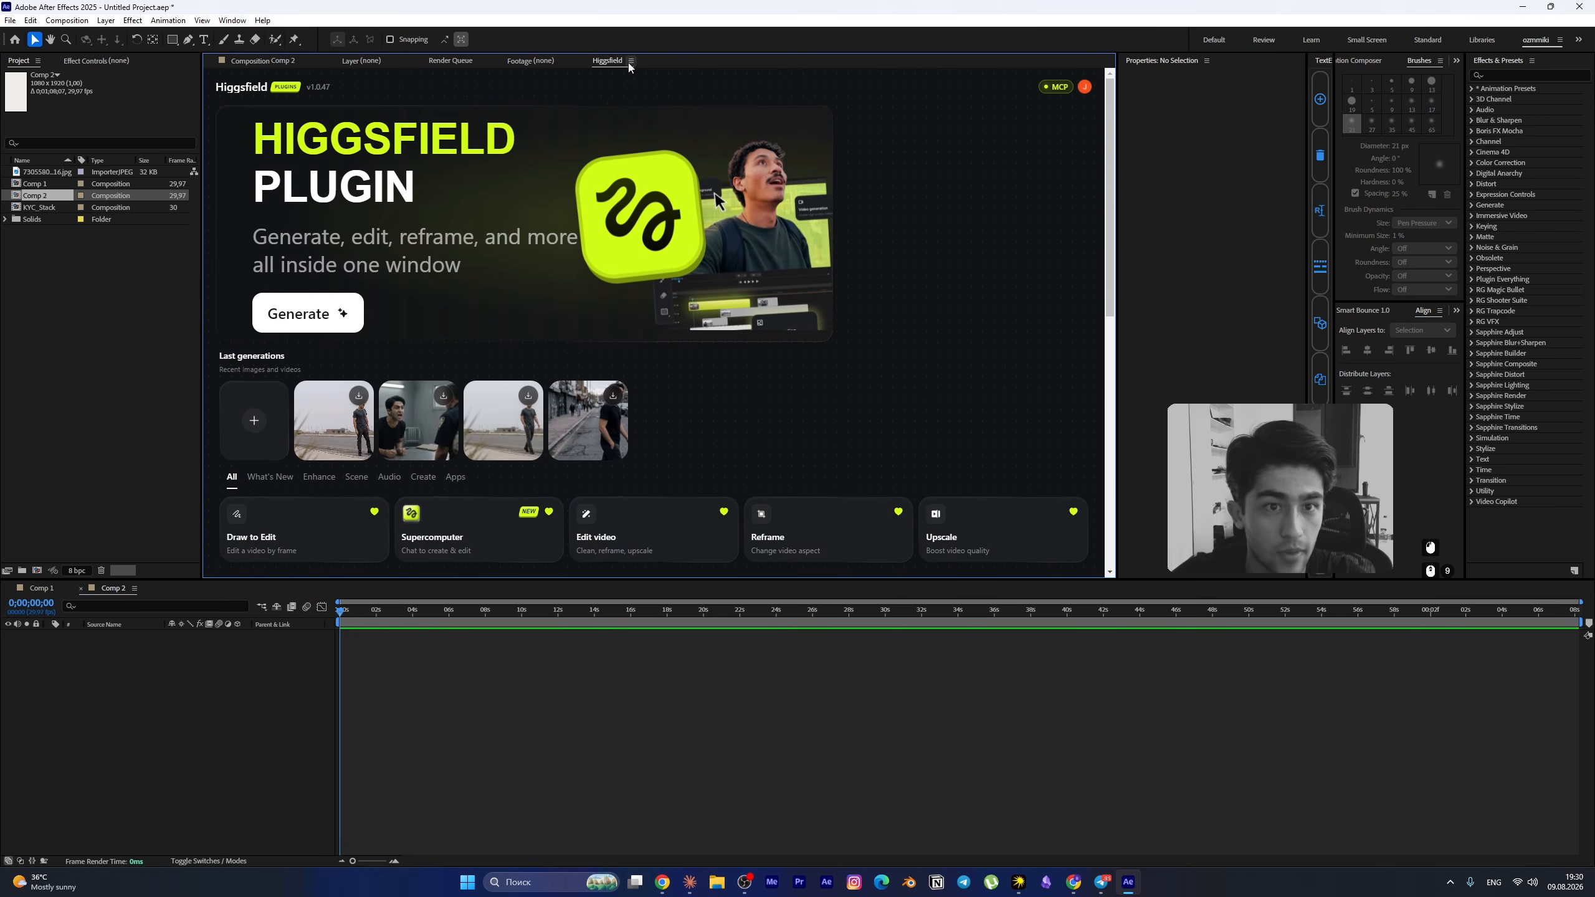
left_click(631, 61)
left_click(659, 87)
- Open the Higgsfield extension in After Effects and look over the tools on its home page
left_click(233, 19)
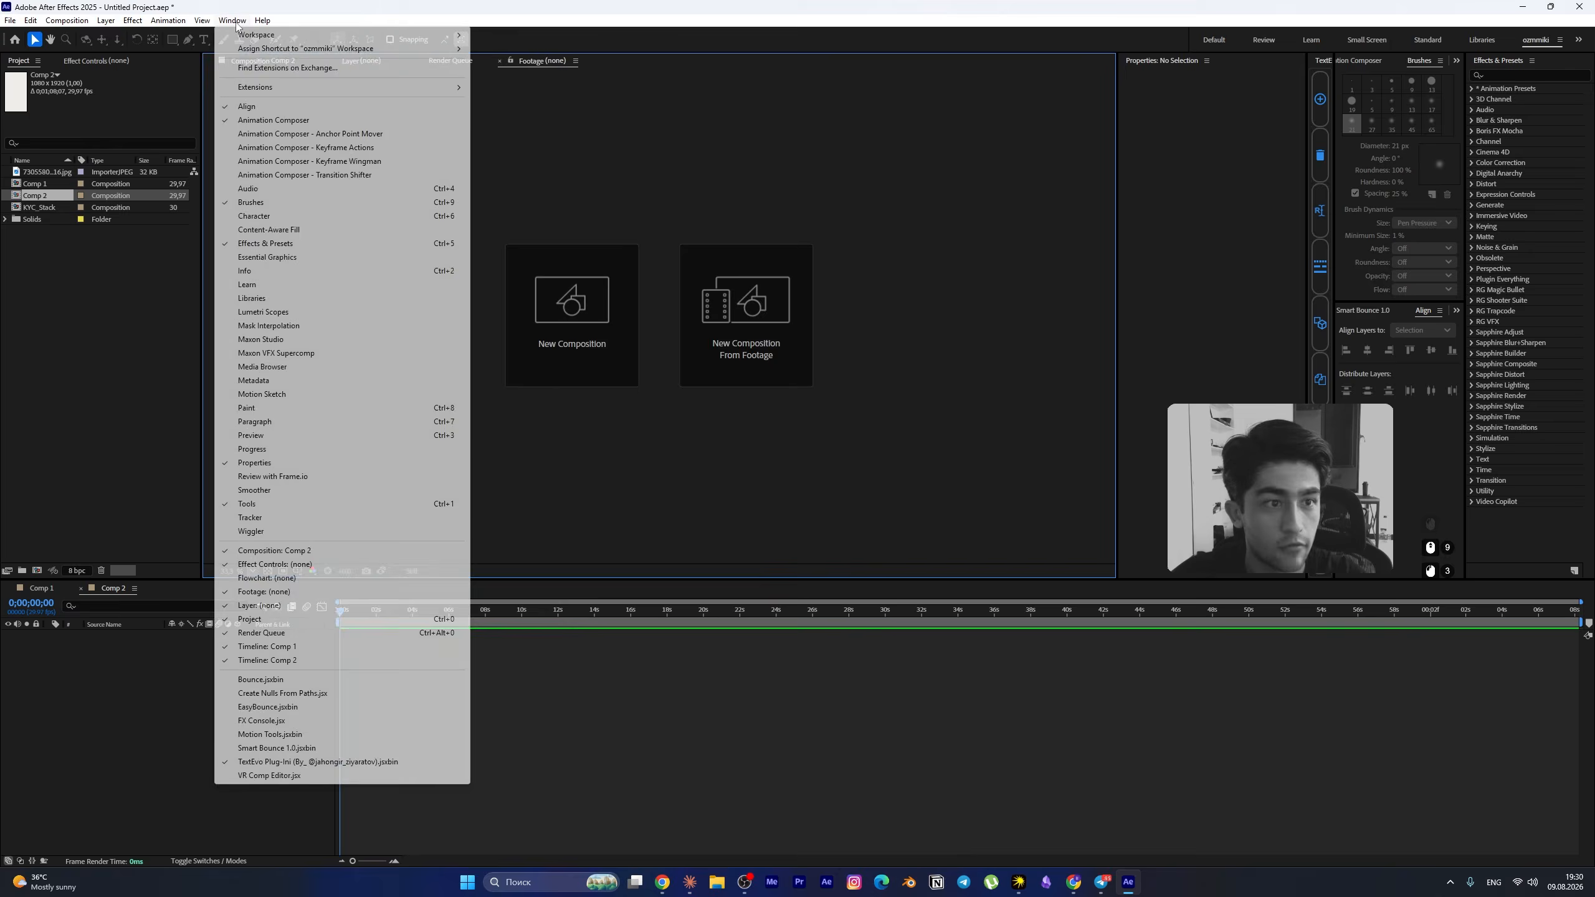
mouse_move(377, 86)
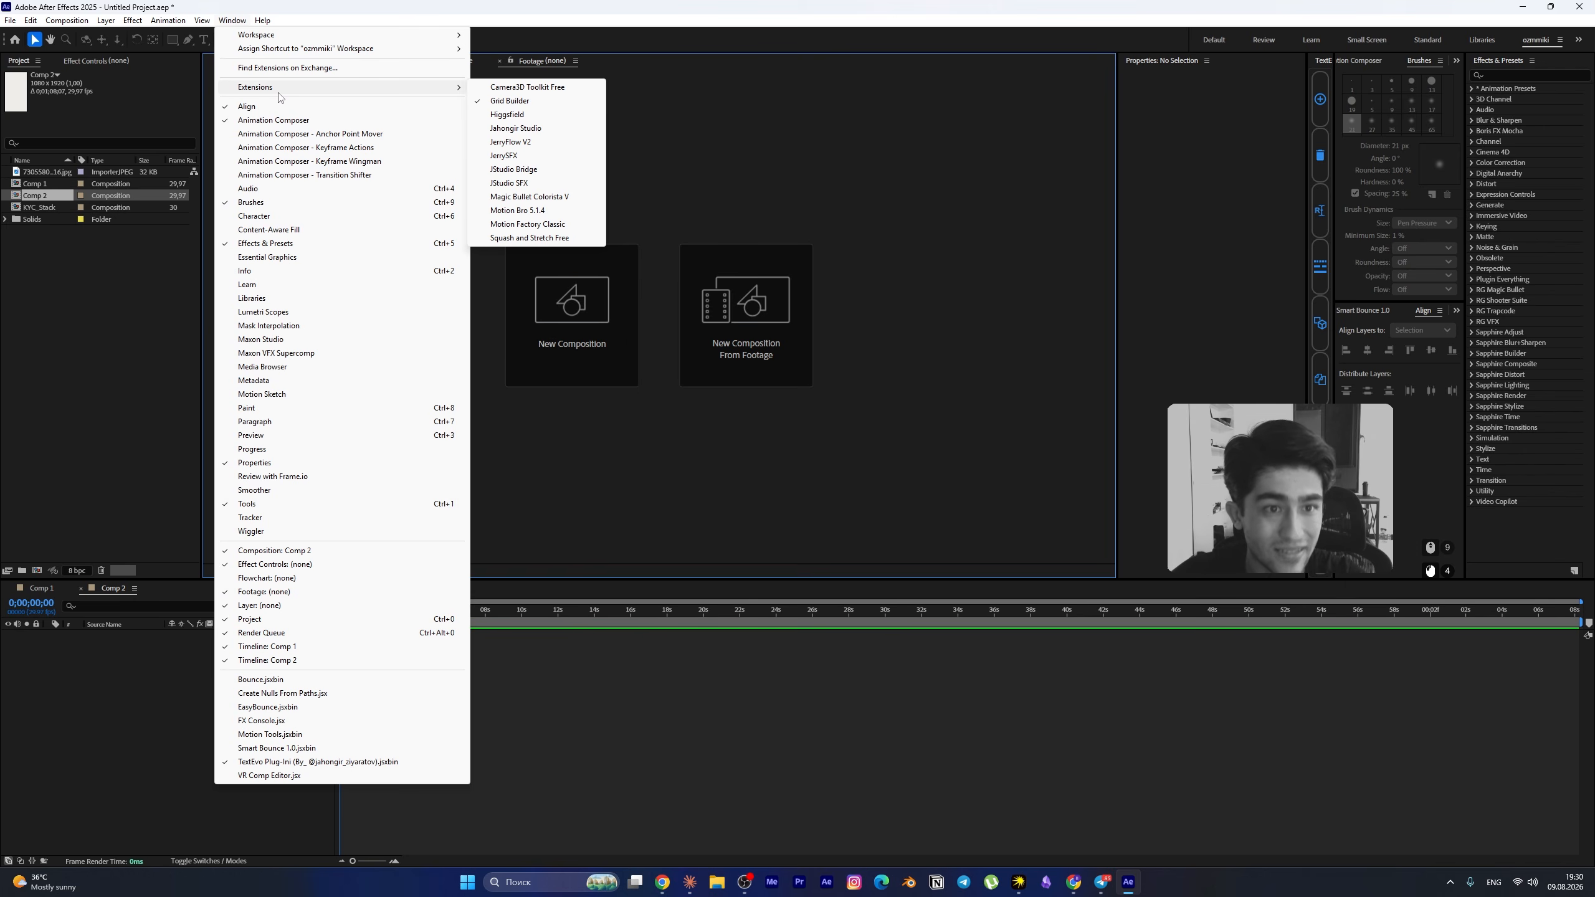
left_click(502, 119)
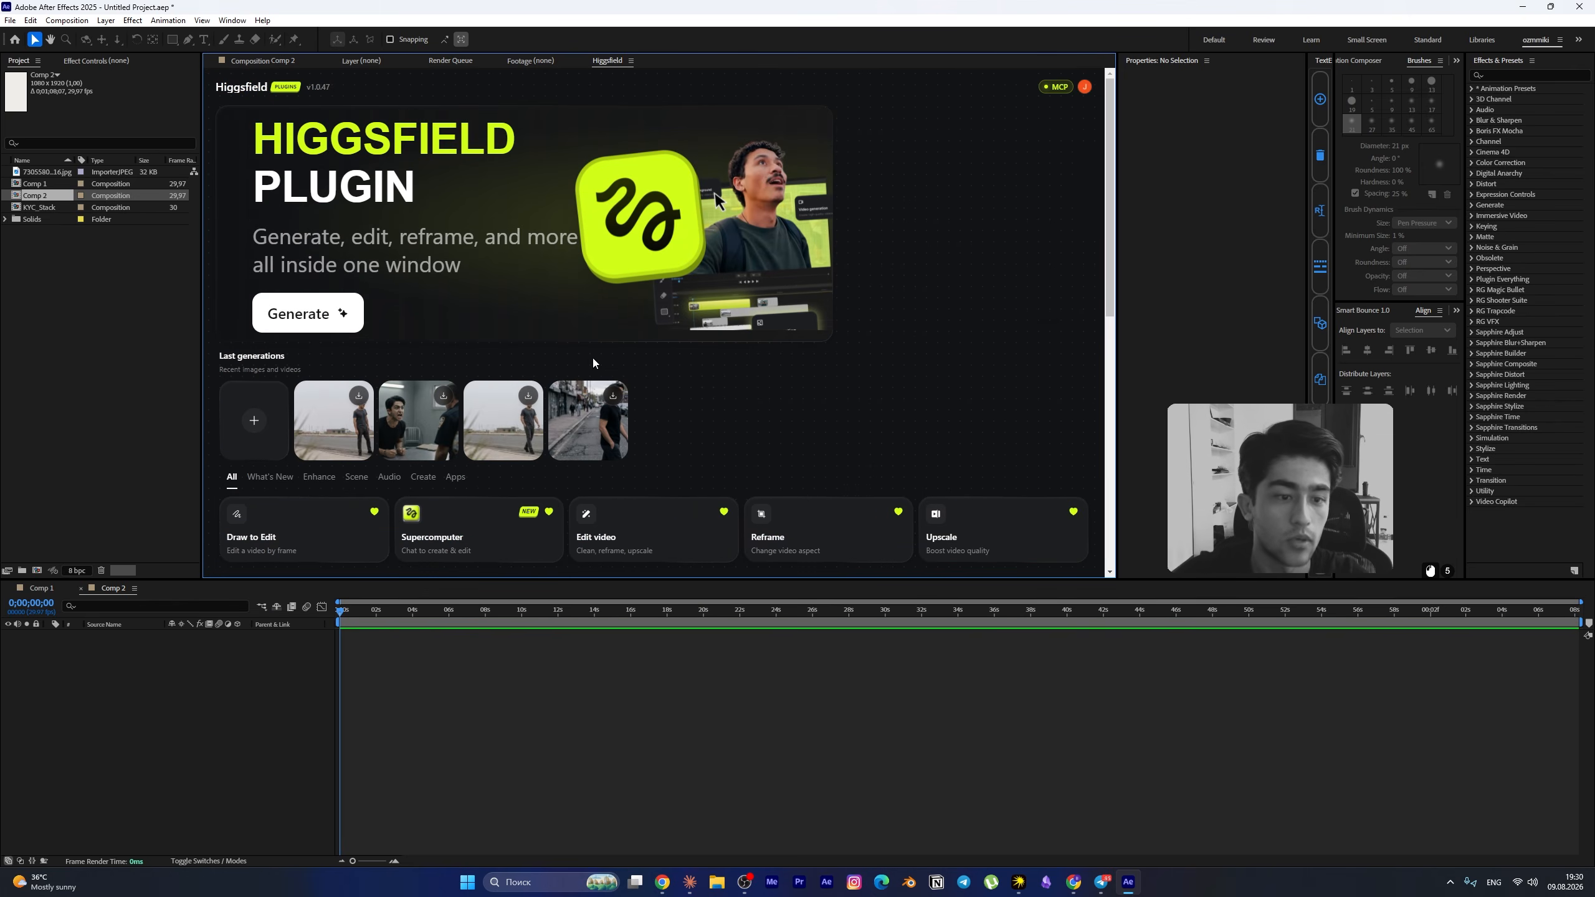
scroll(622, 355, "down", 7)
scroll(656, 345, "up", 10)
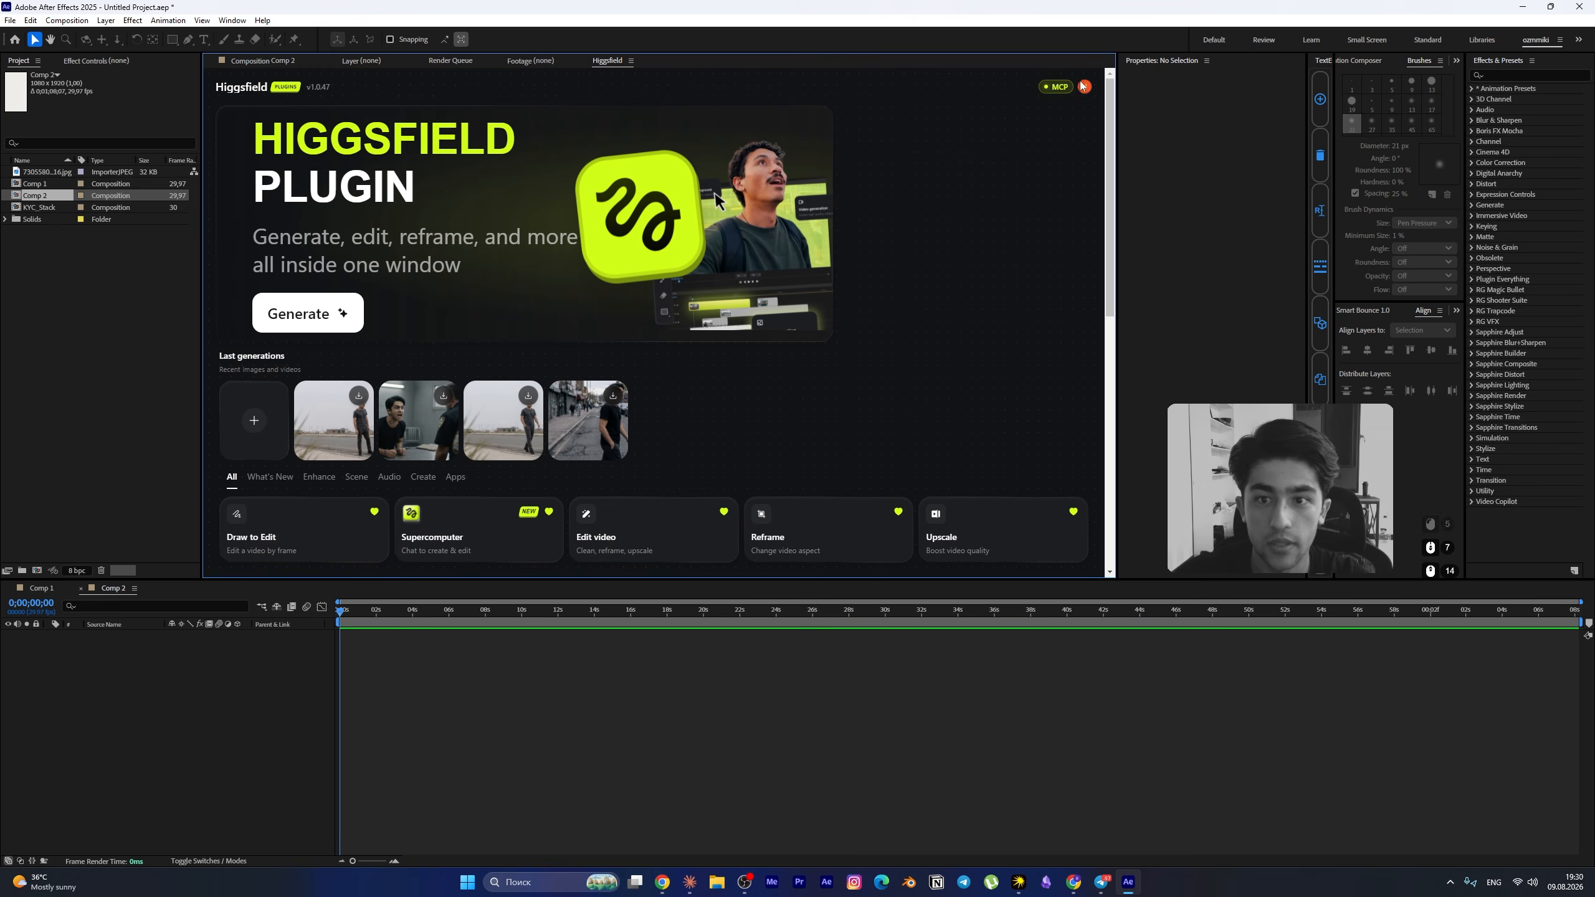
- Sign out of the Higgsfield plugin, start a new sign-in through the browser and switch to its sign-in page
left_click(1083, 85)
left_click(1032, 139)
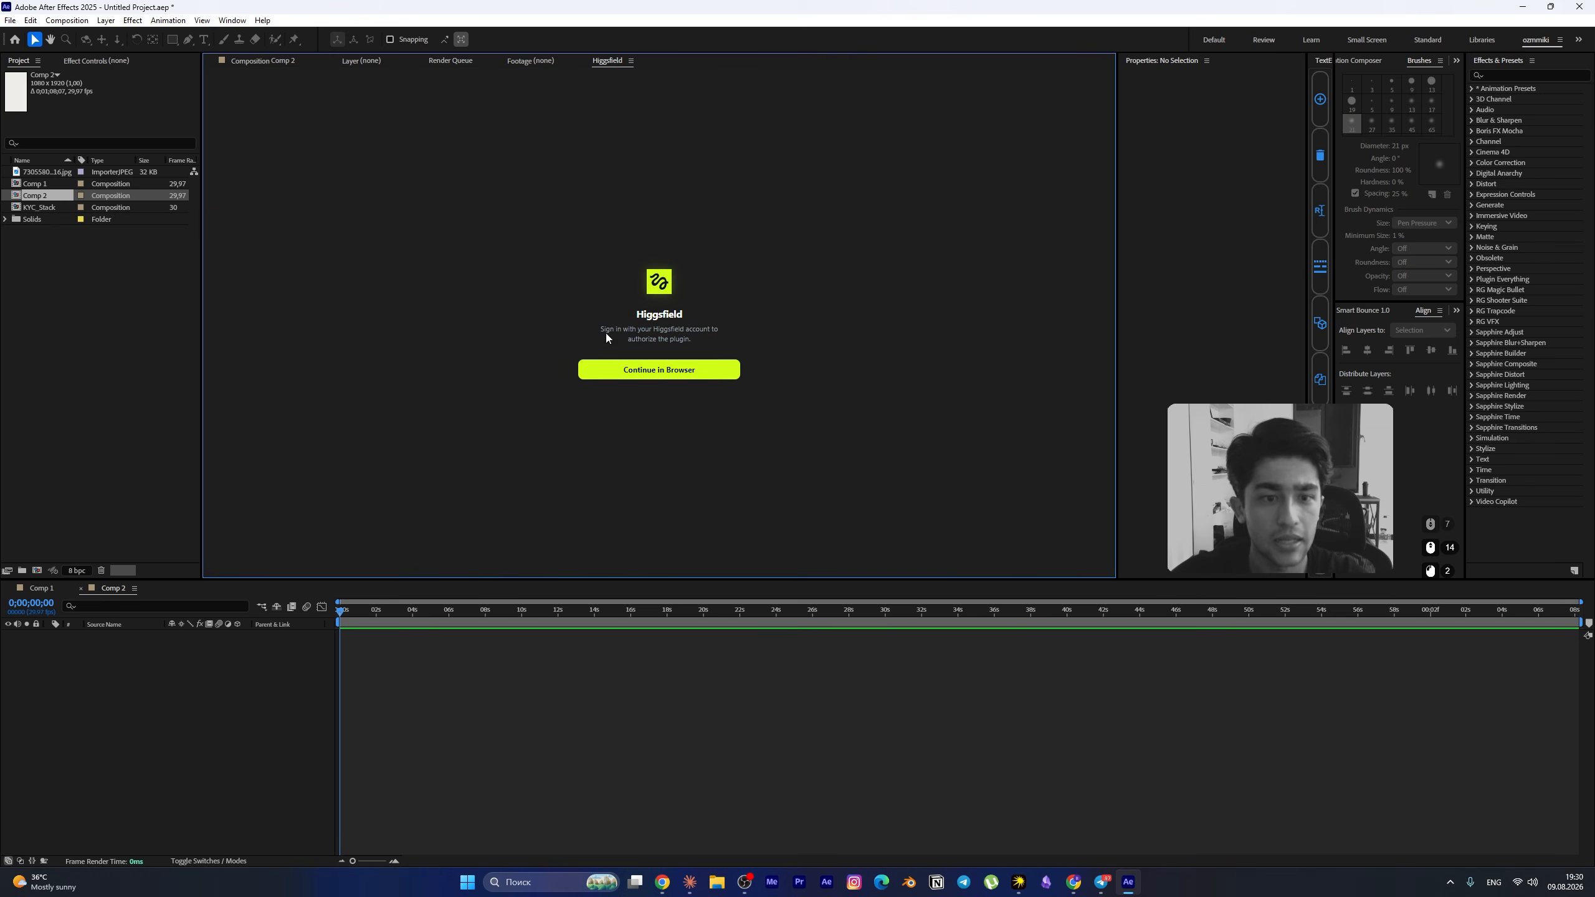
left_click(669, 374)
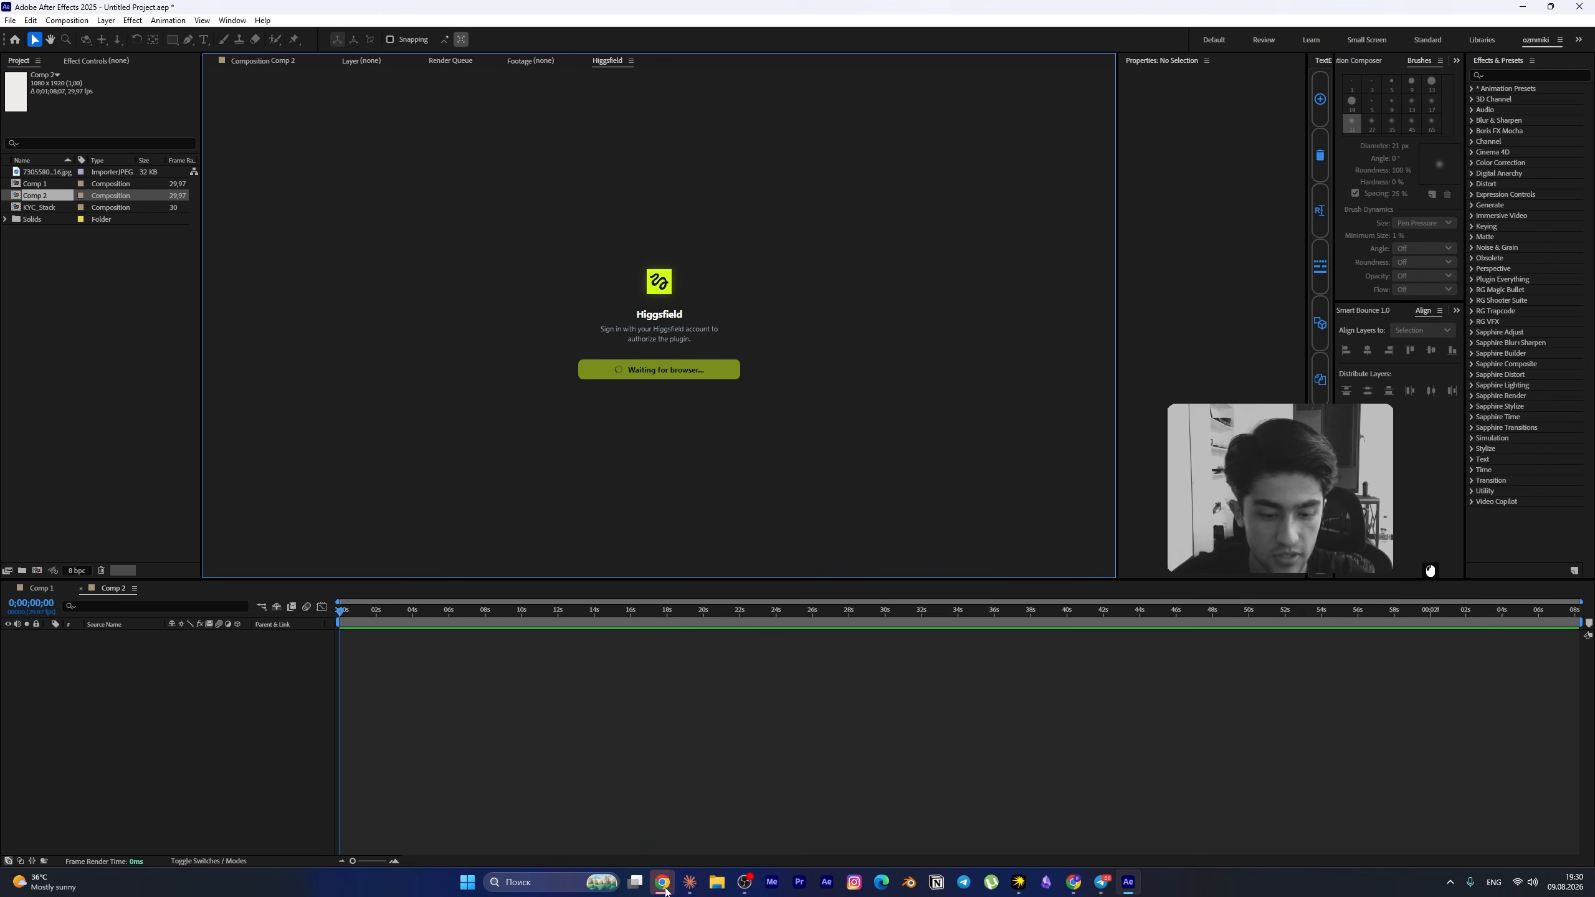
mouse_move(657, 884)
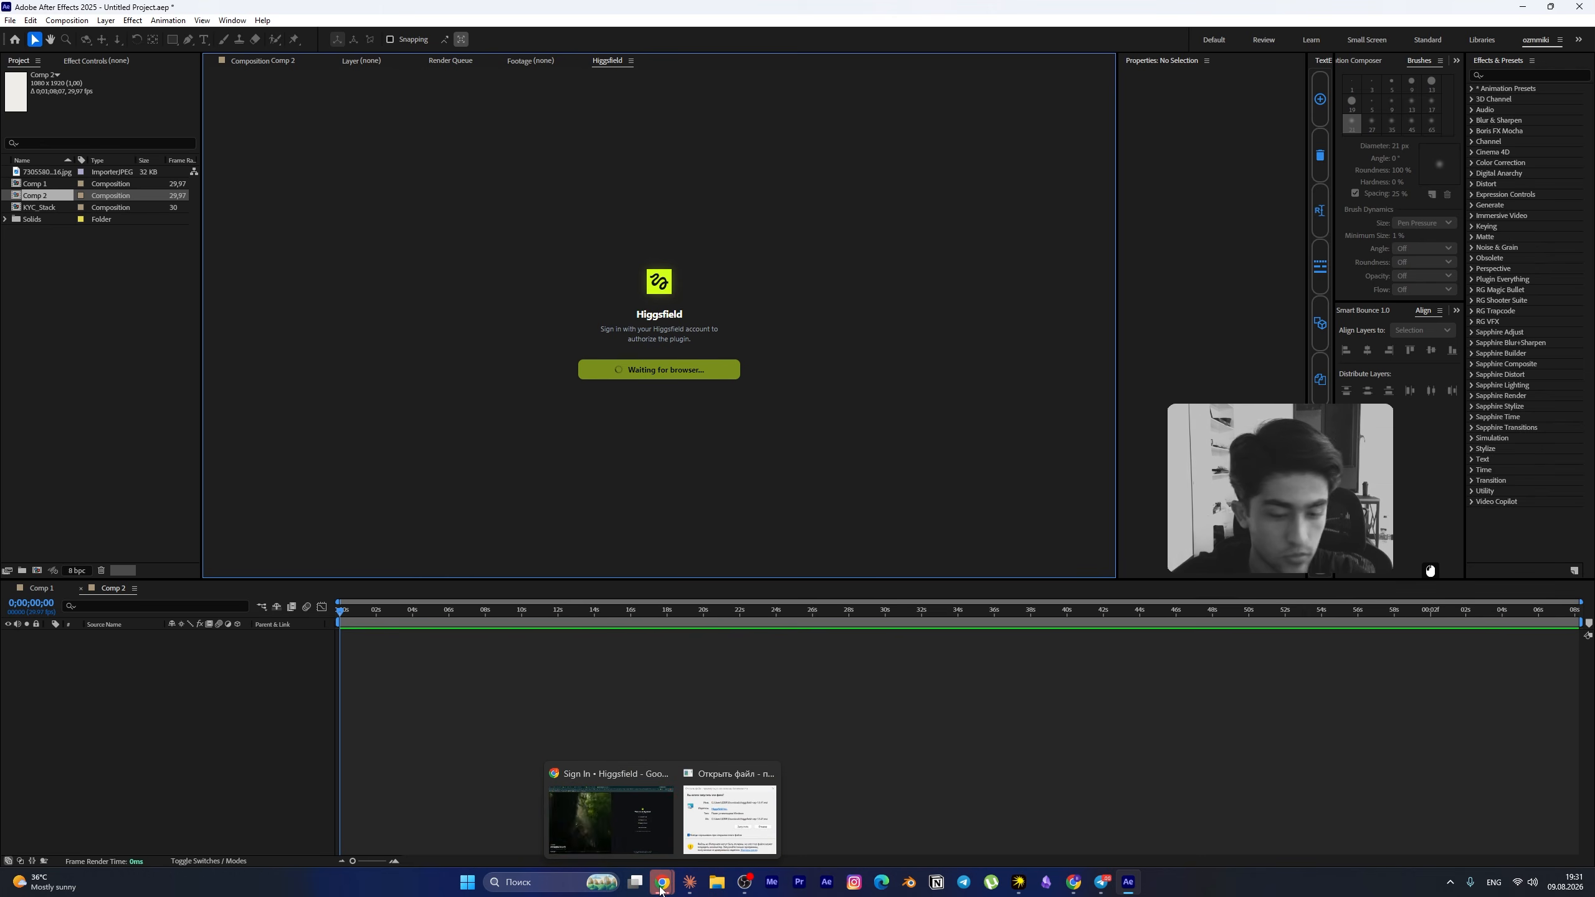
left_click(613, 817)
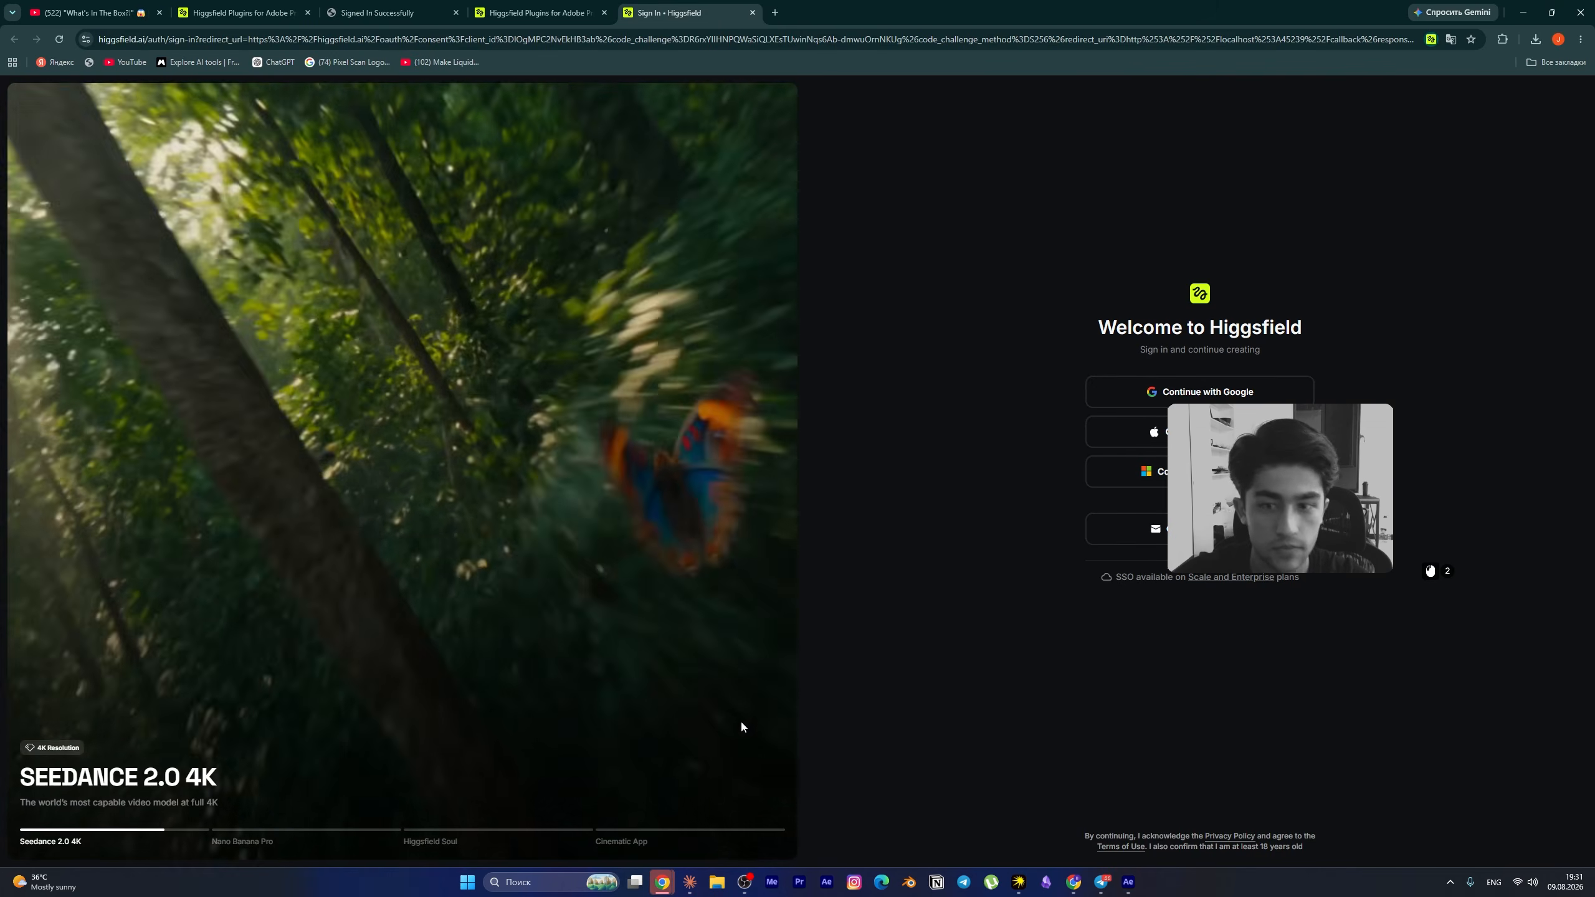
- Sign in to Higgsfield with the Google account and allow the Higgsfield Adobe plugin access
left_click(551, 18)
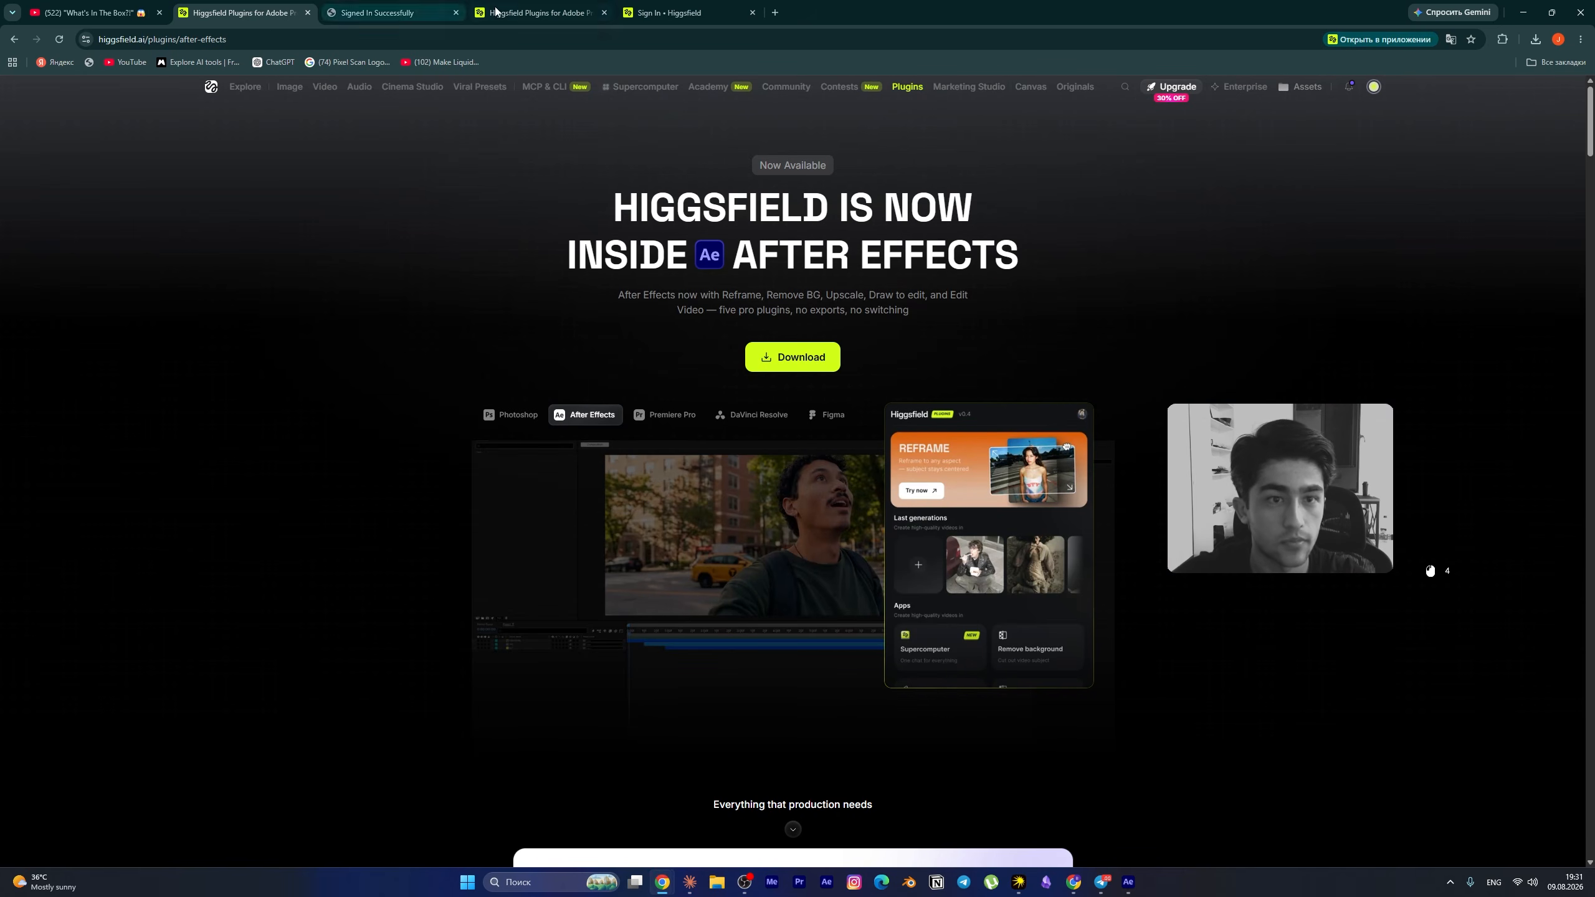
left_click(662, 15)
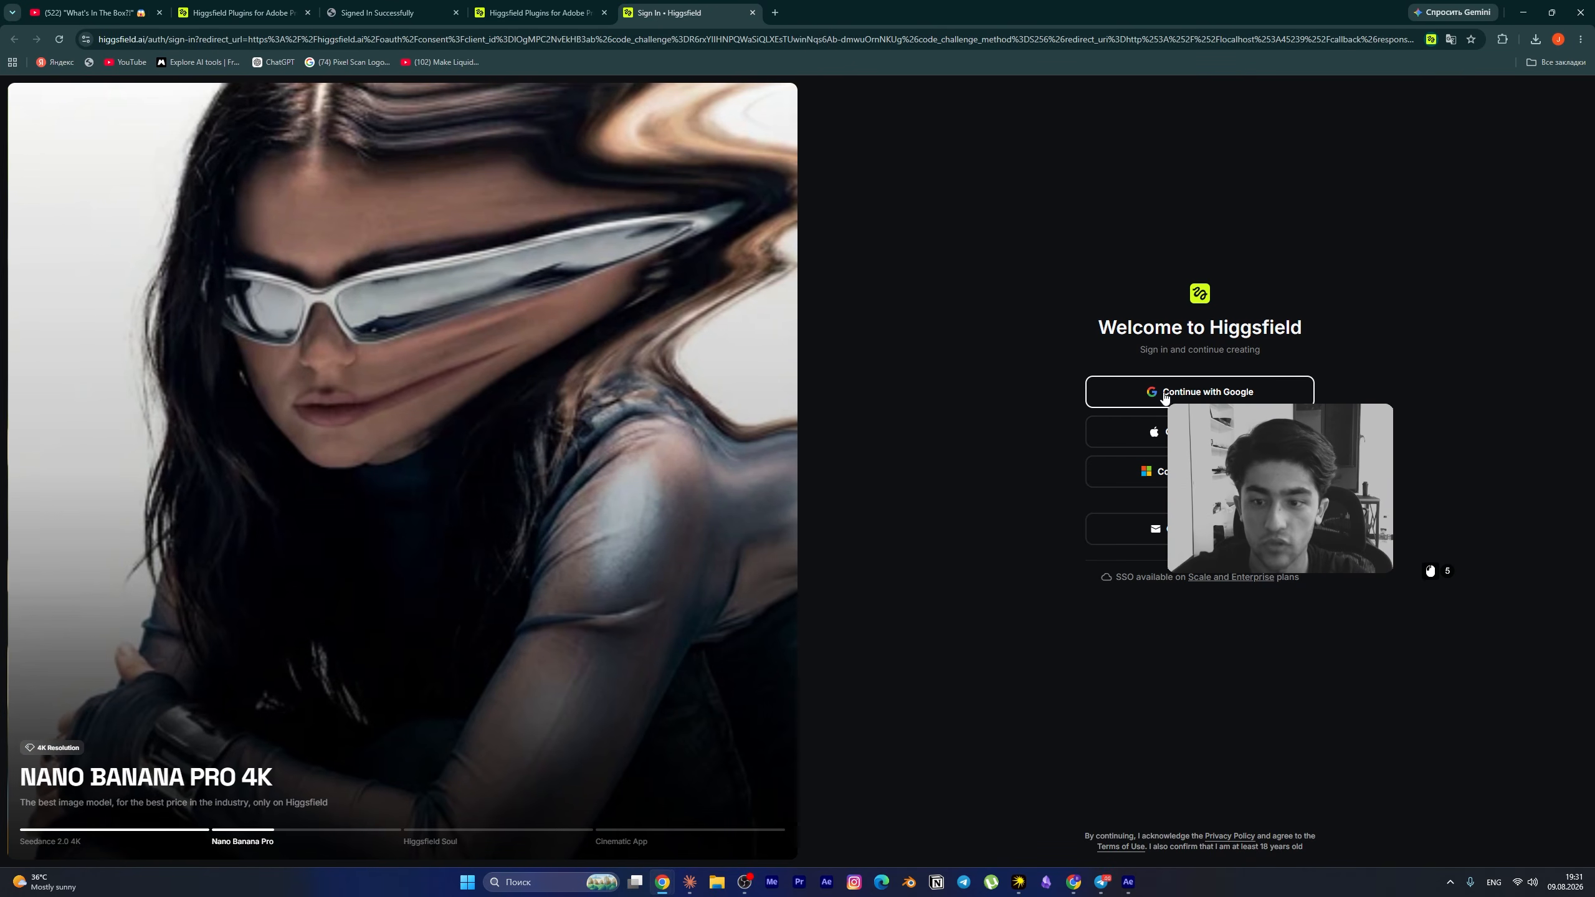
left_click(1164, 395)
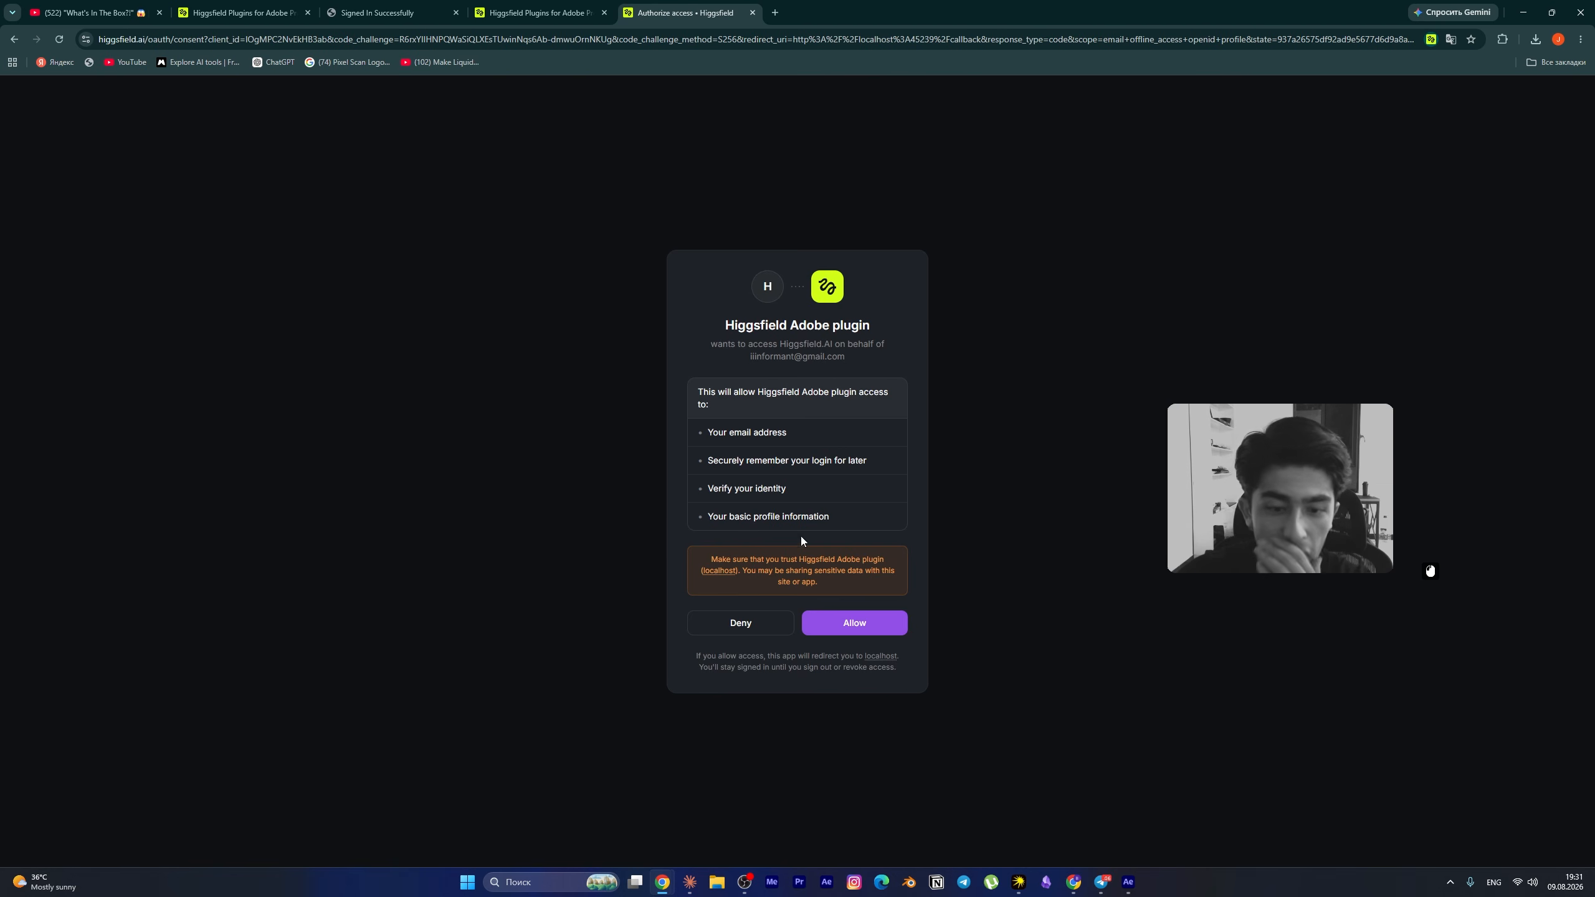
left_click(860, 630)
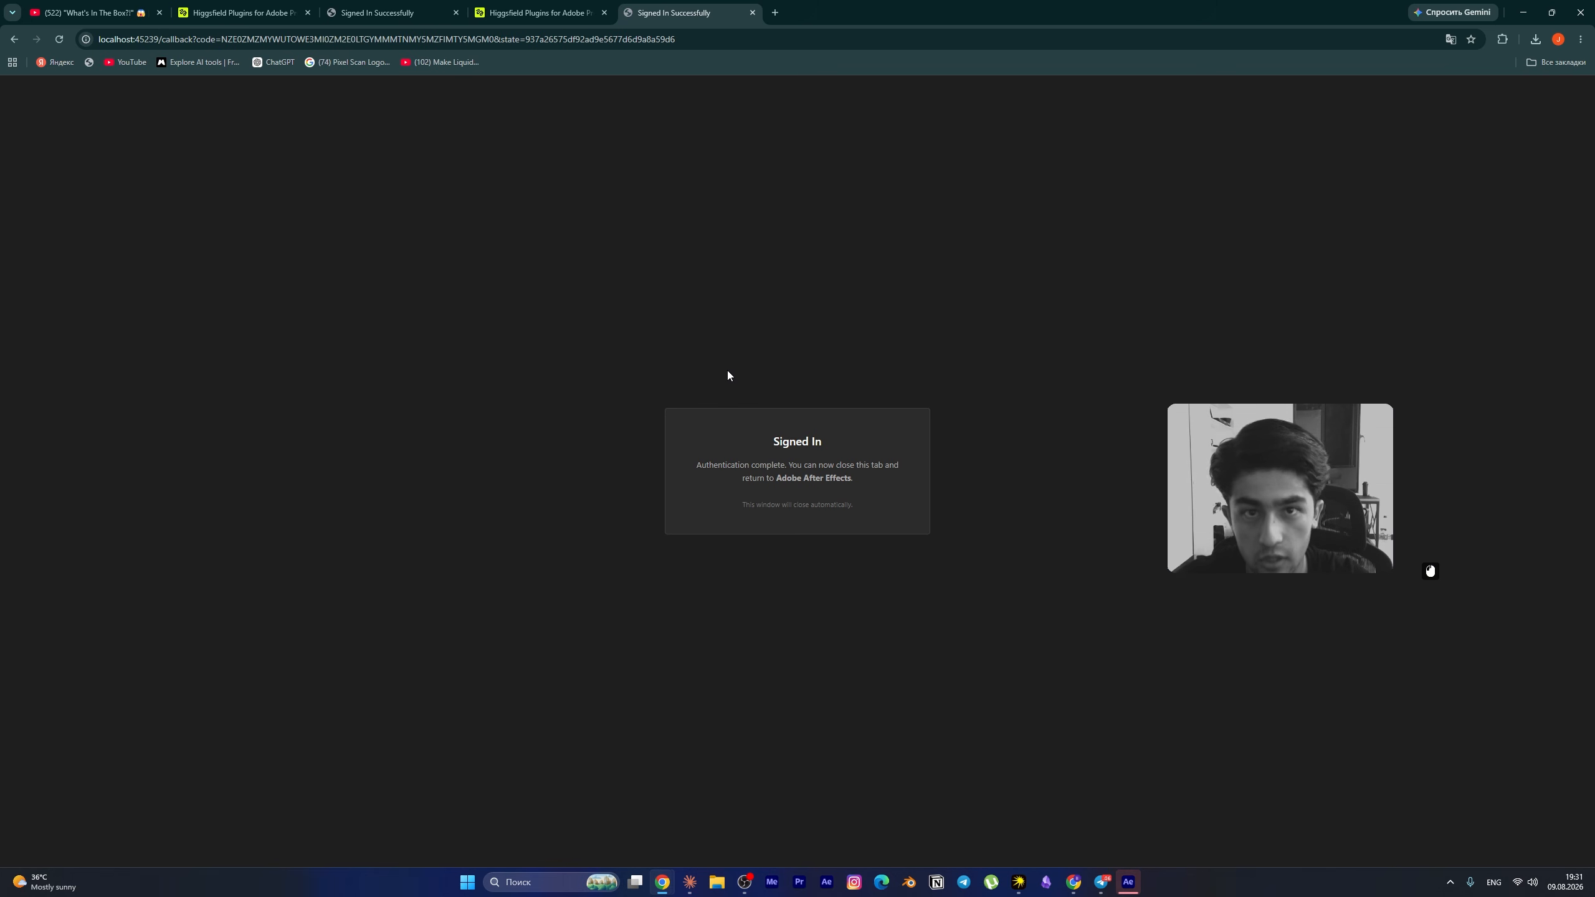
- Return to After Effects and open the plugin's Bridge MCP page with the Claude connection instructions
left_click(1129, 882)
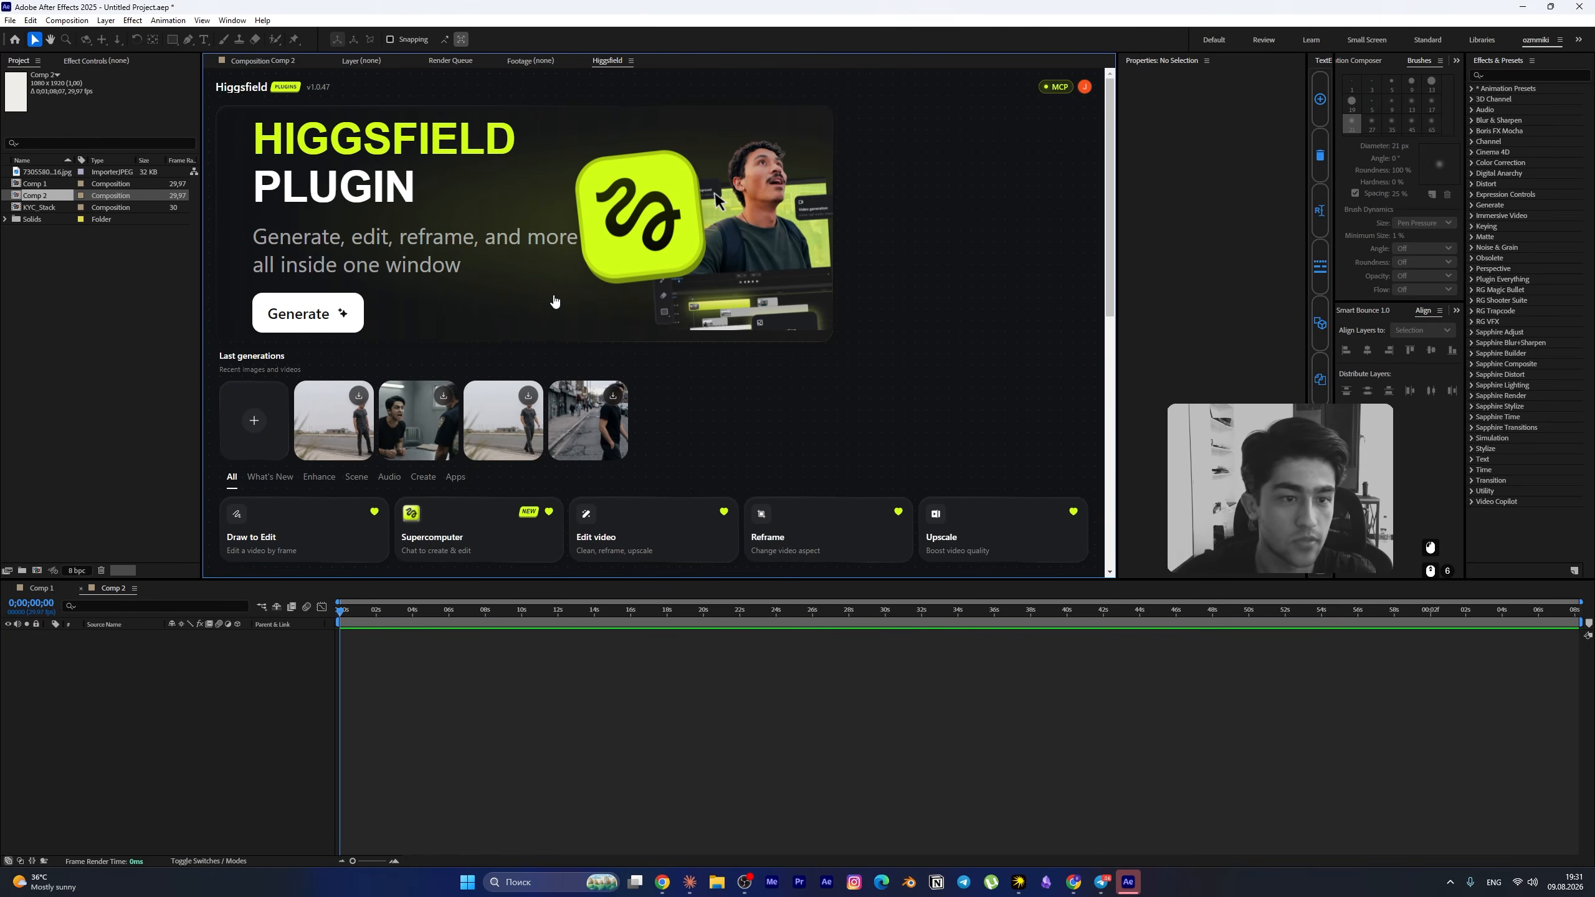
scroll(467, 397, "down", 4)
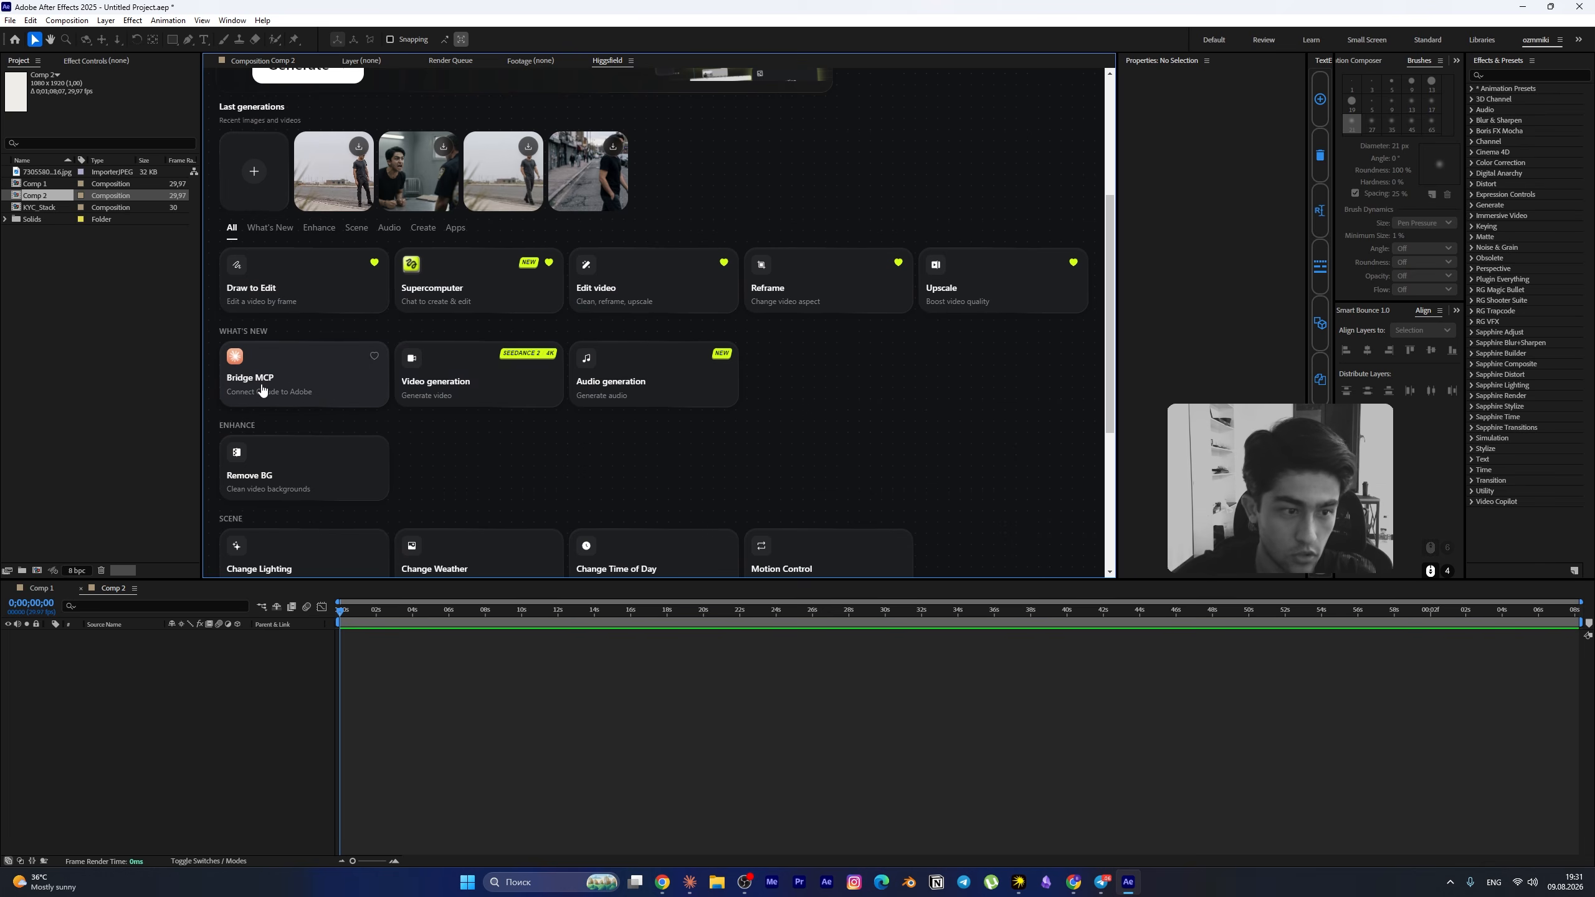
left_click(281, 379)
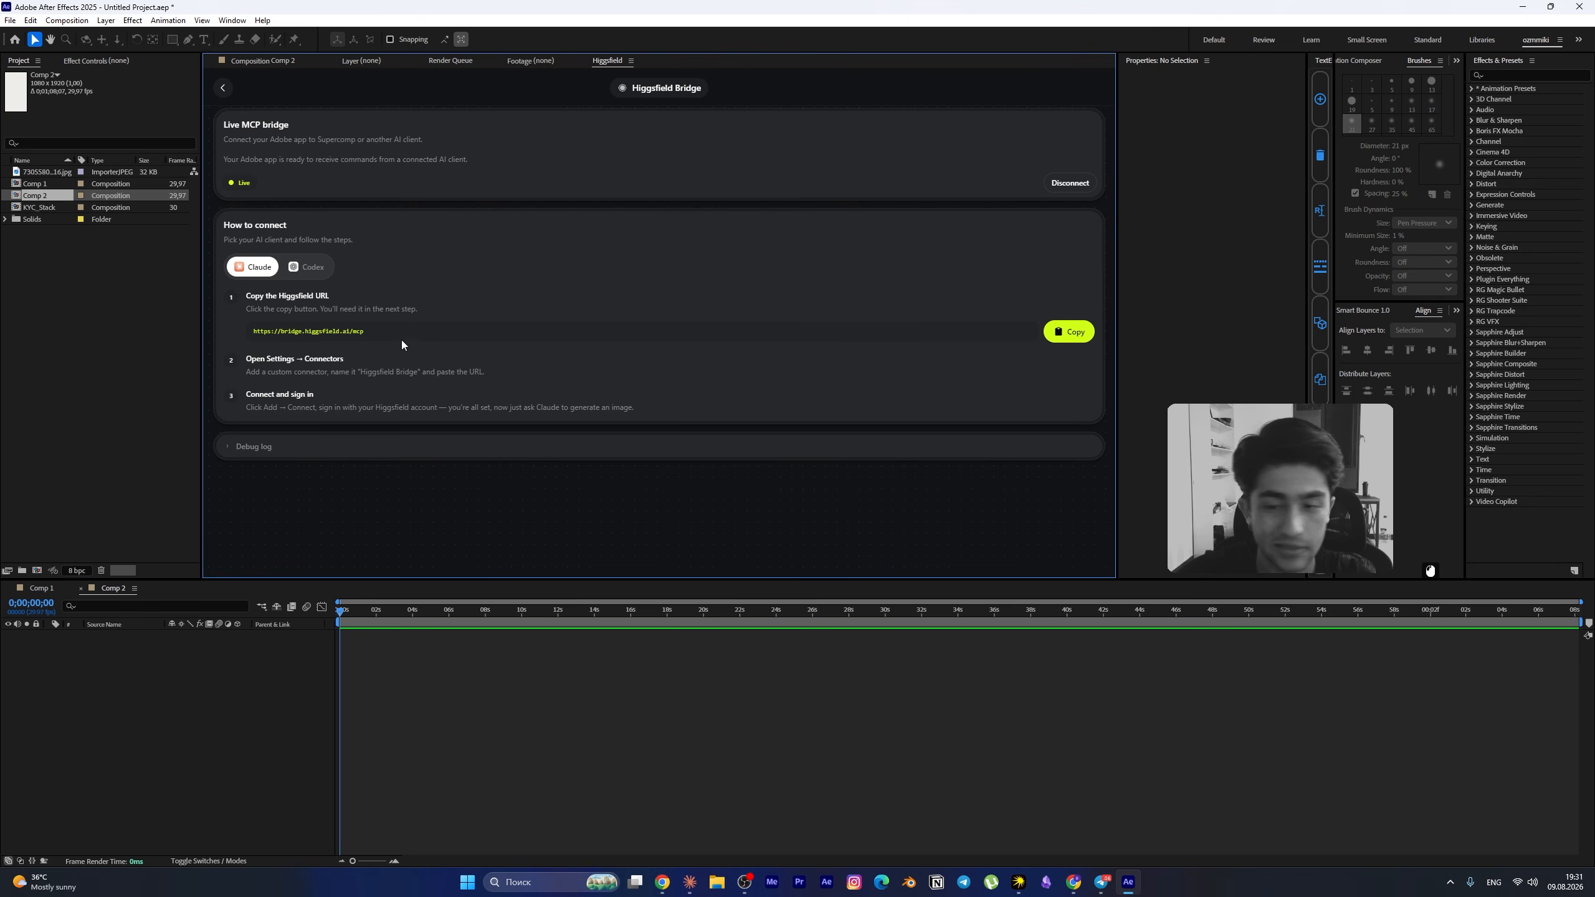
- Switch to the Claude desktop app and reposition its window so the message box and account name are fully visible
left_click(700, 883)
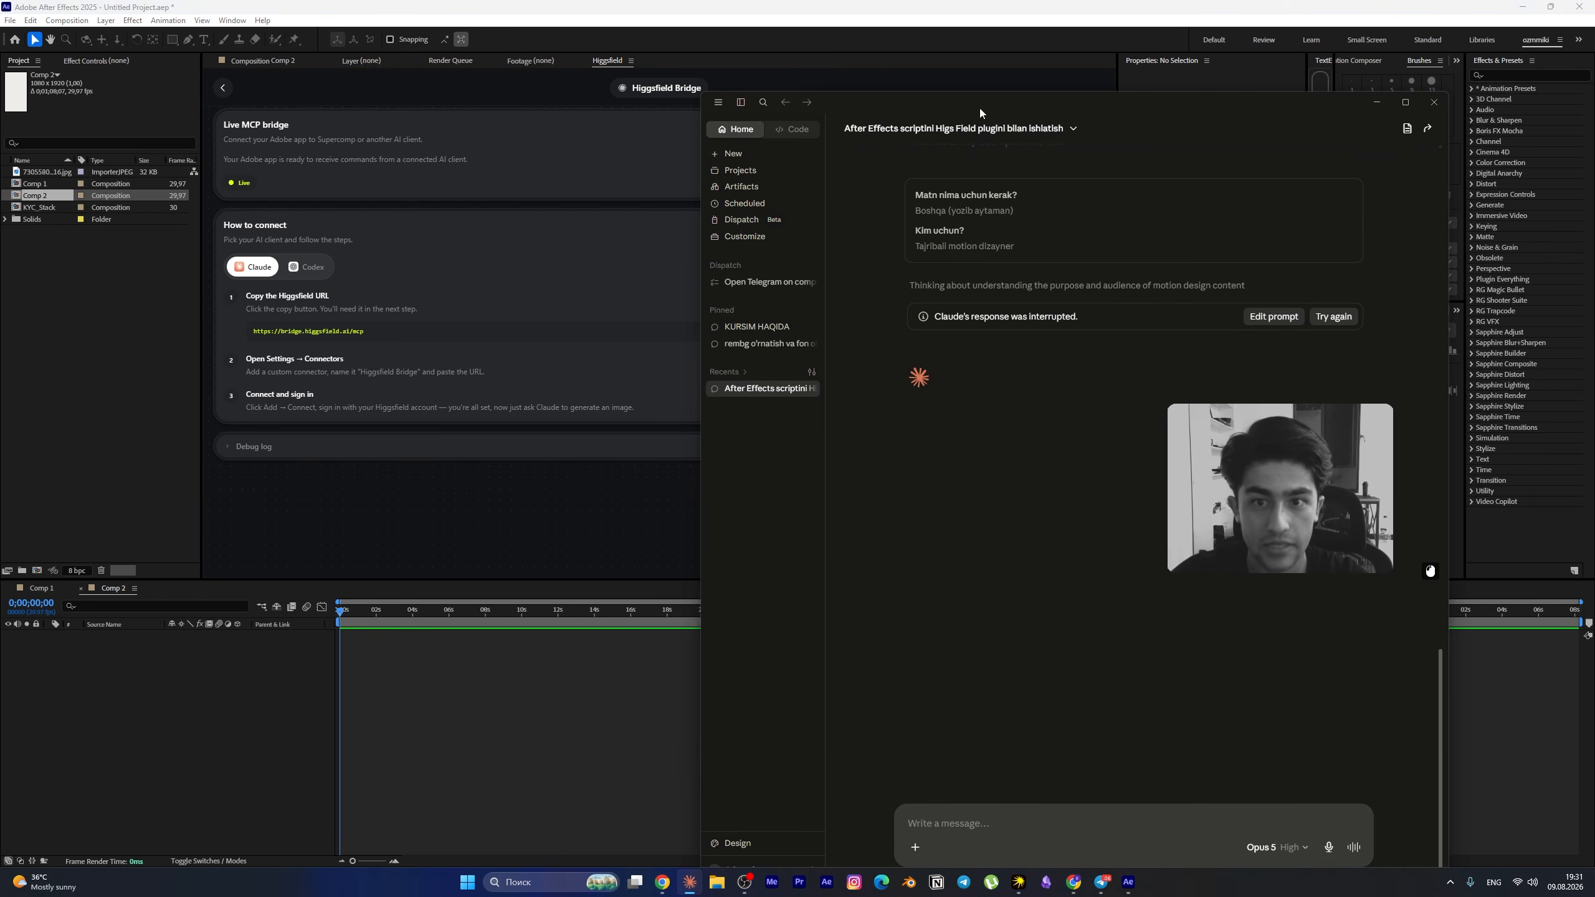
left_click_drag(979, 107, 938, 144)
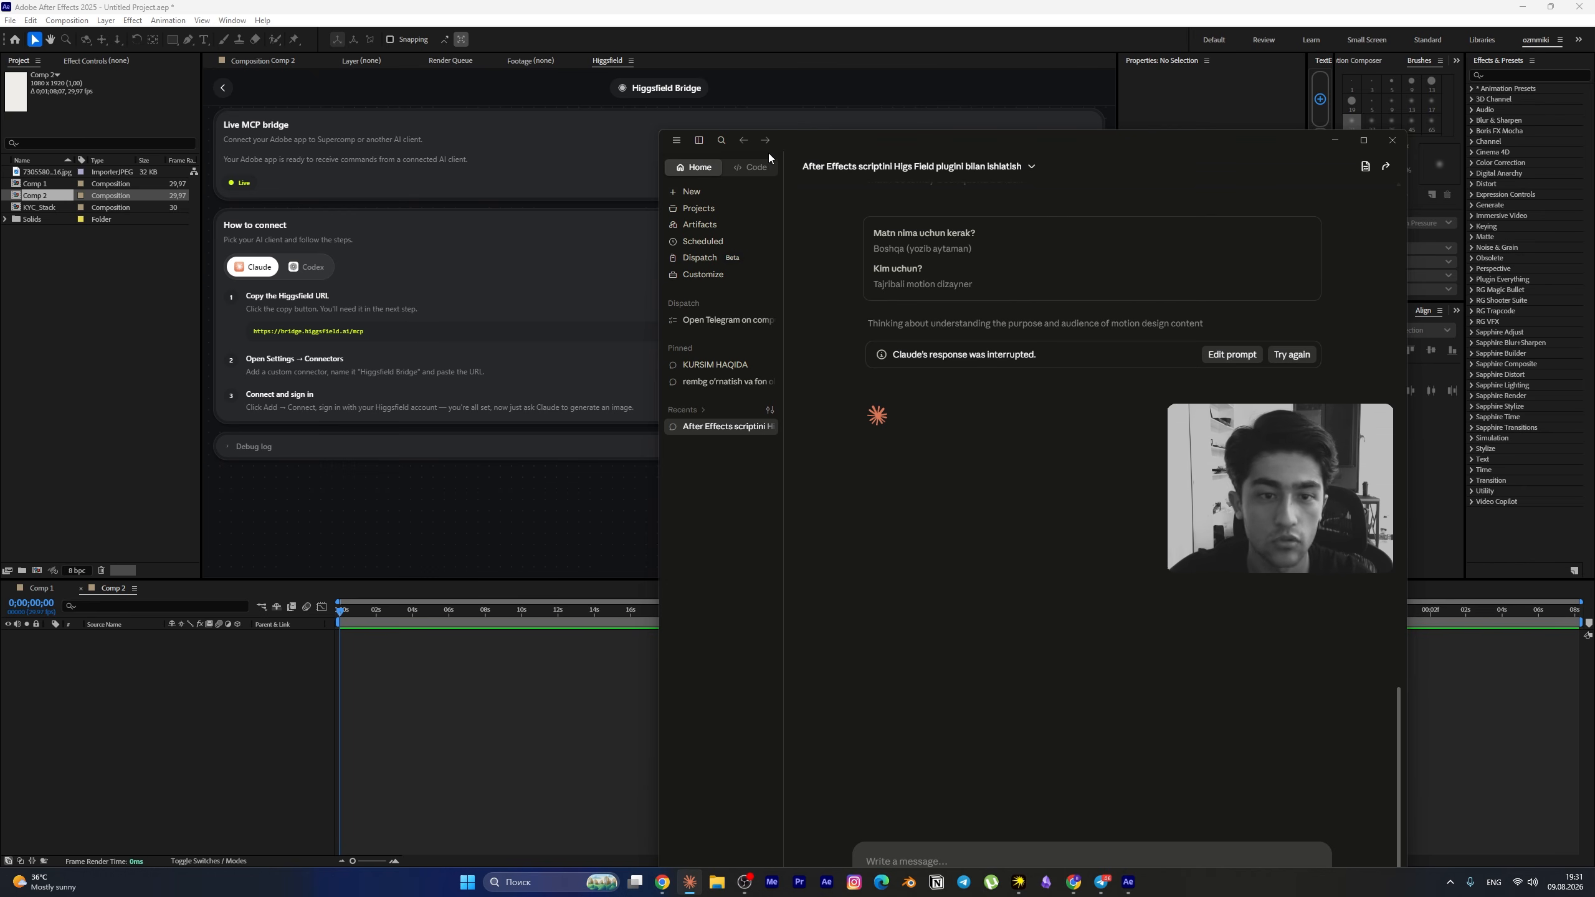
left_click(676, 142)
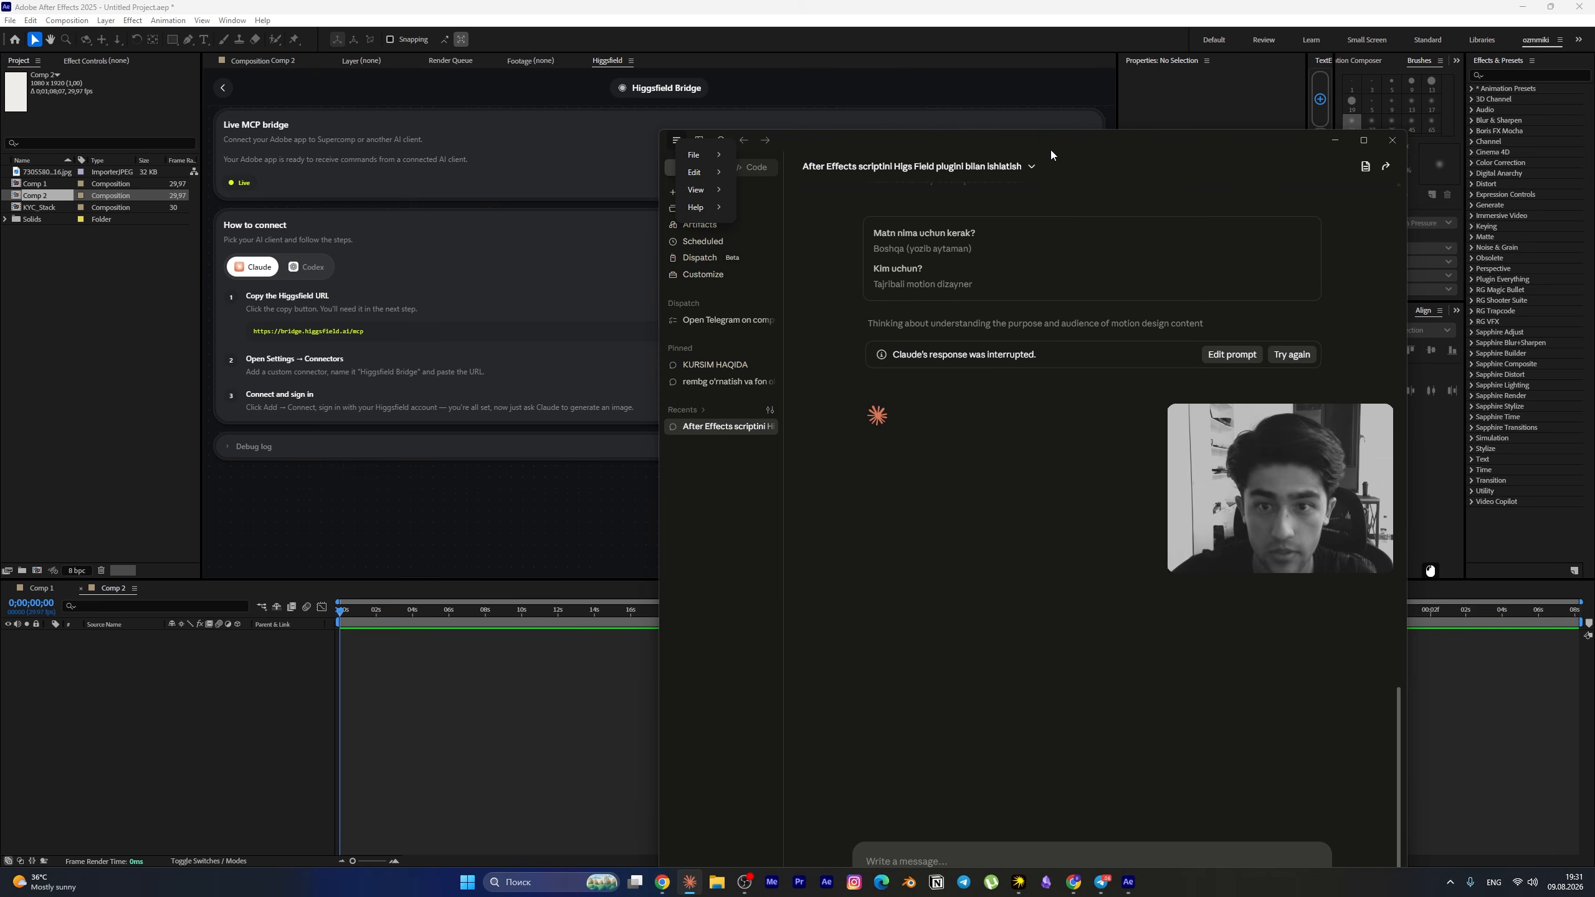
left_click(1079, 146)
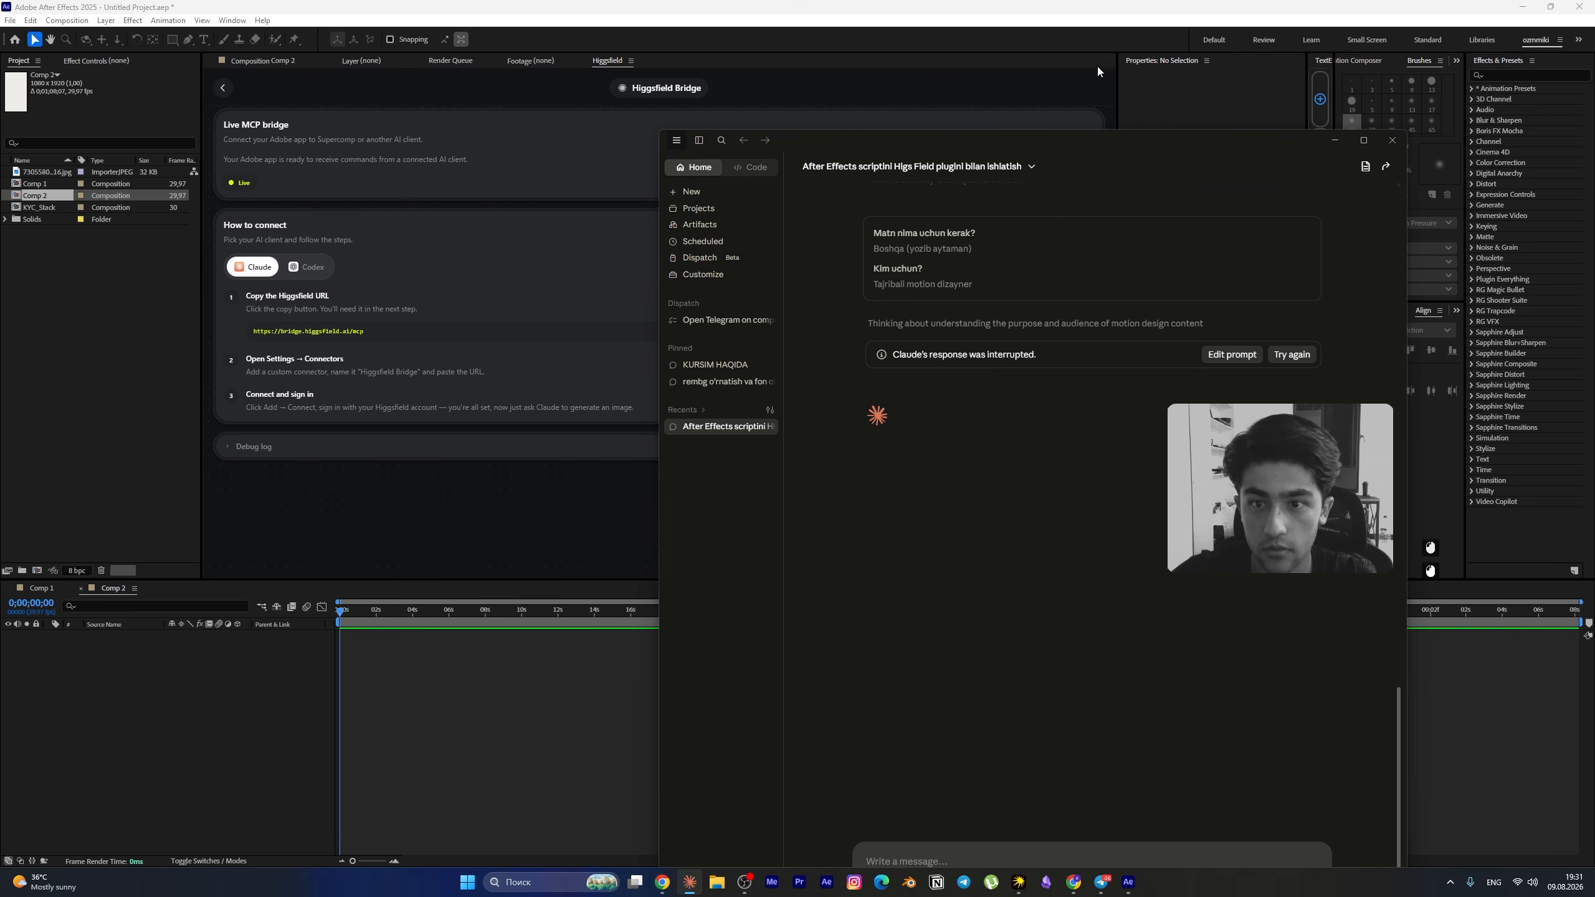
left_click_drag(1154, 135, 1122, 68)
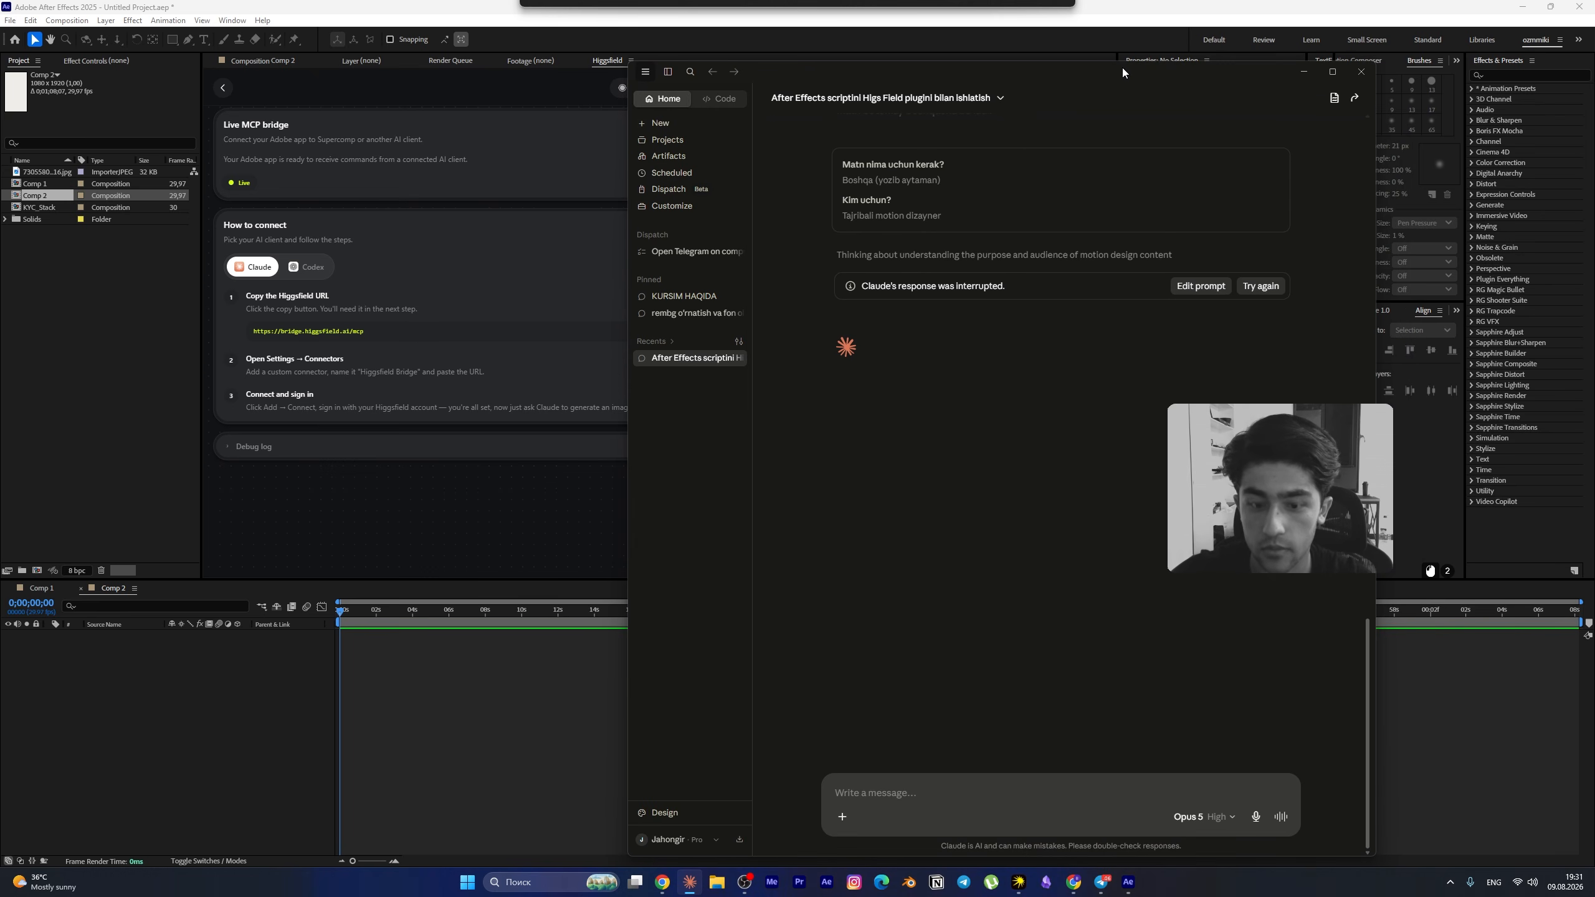
- Open the Connectors page in Claude's settings
left_click(691, 839)
mouse_move(684, 793)
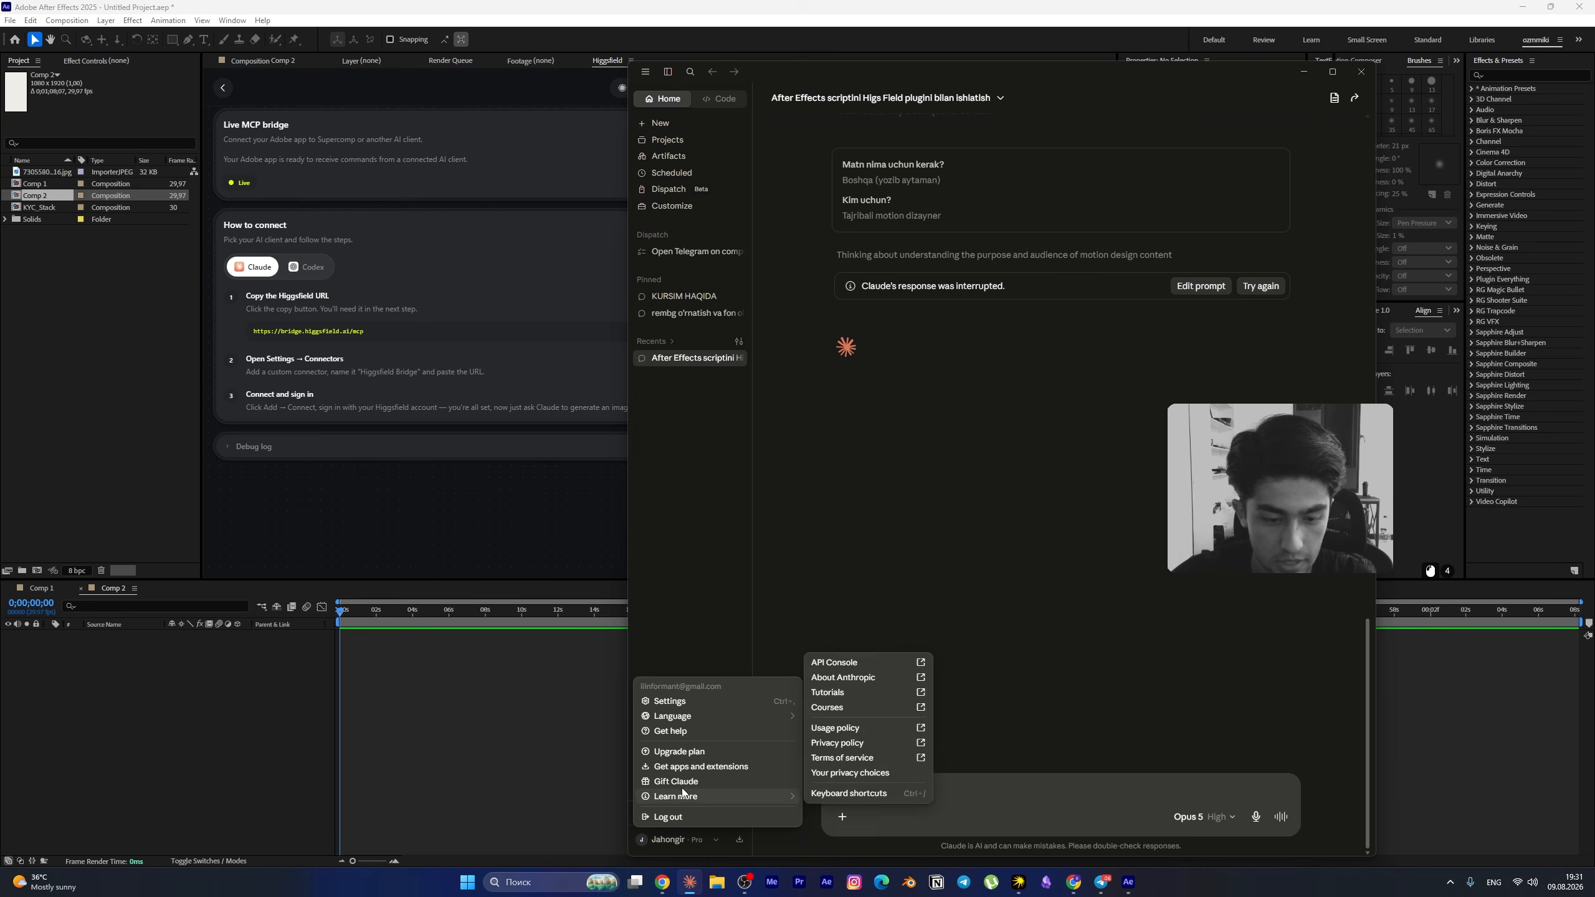
left_click(675, 700)
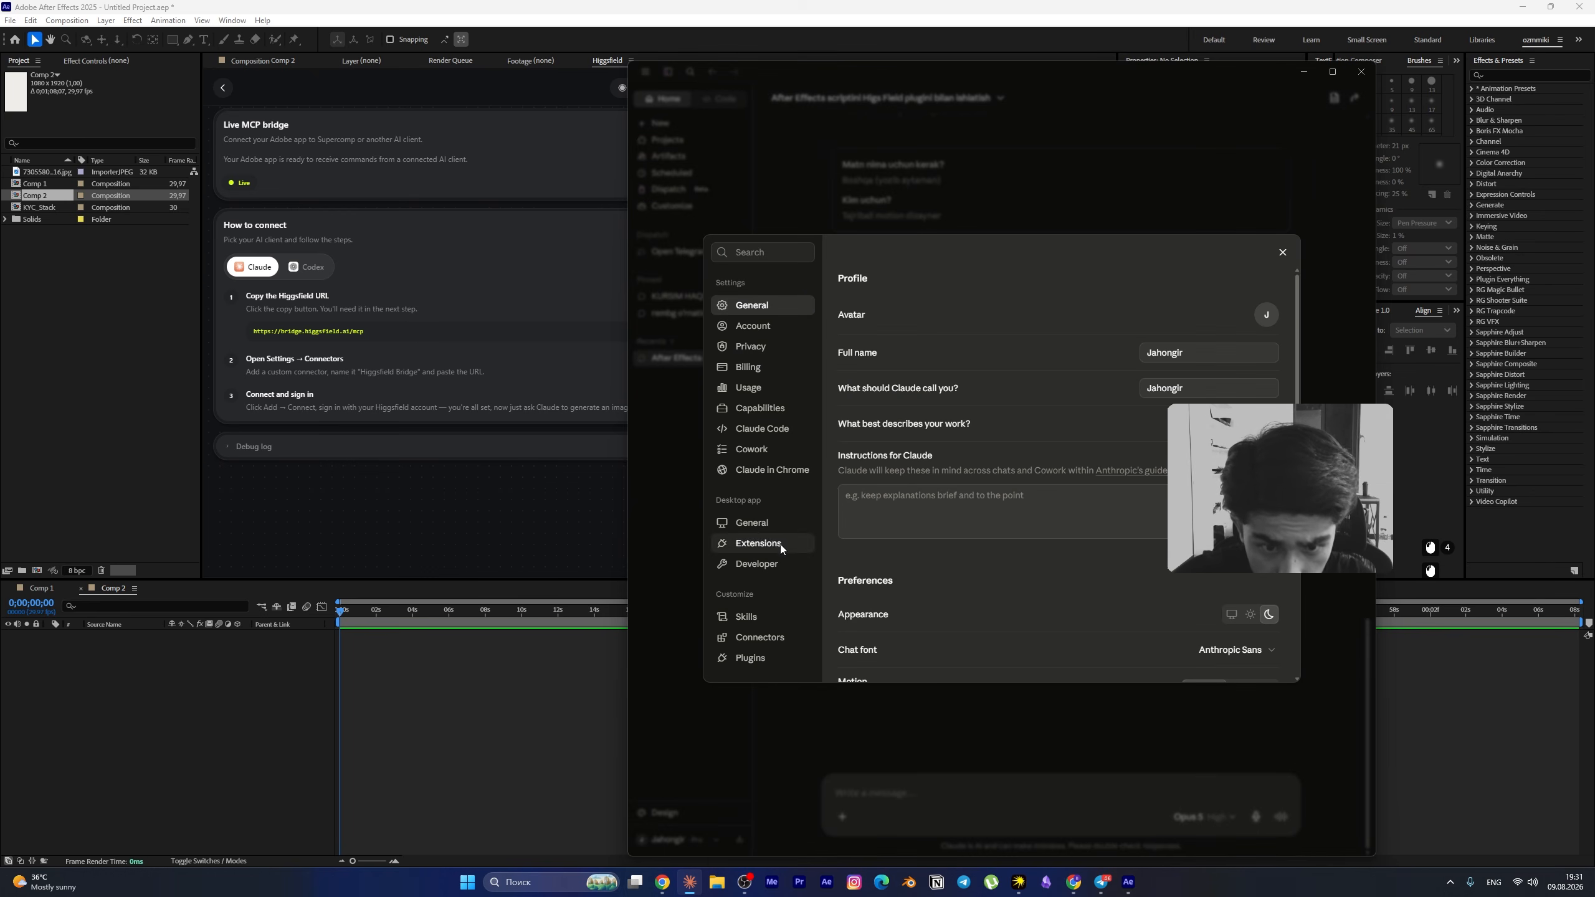
left_click(769, 638)
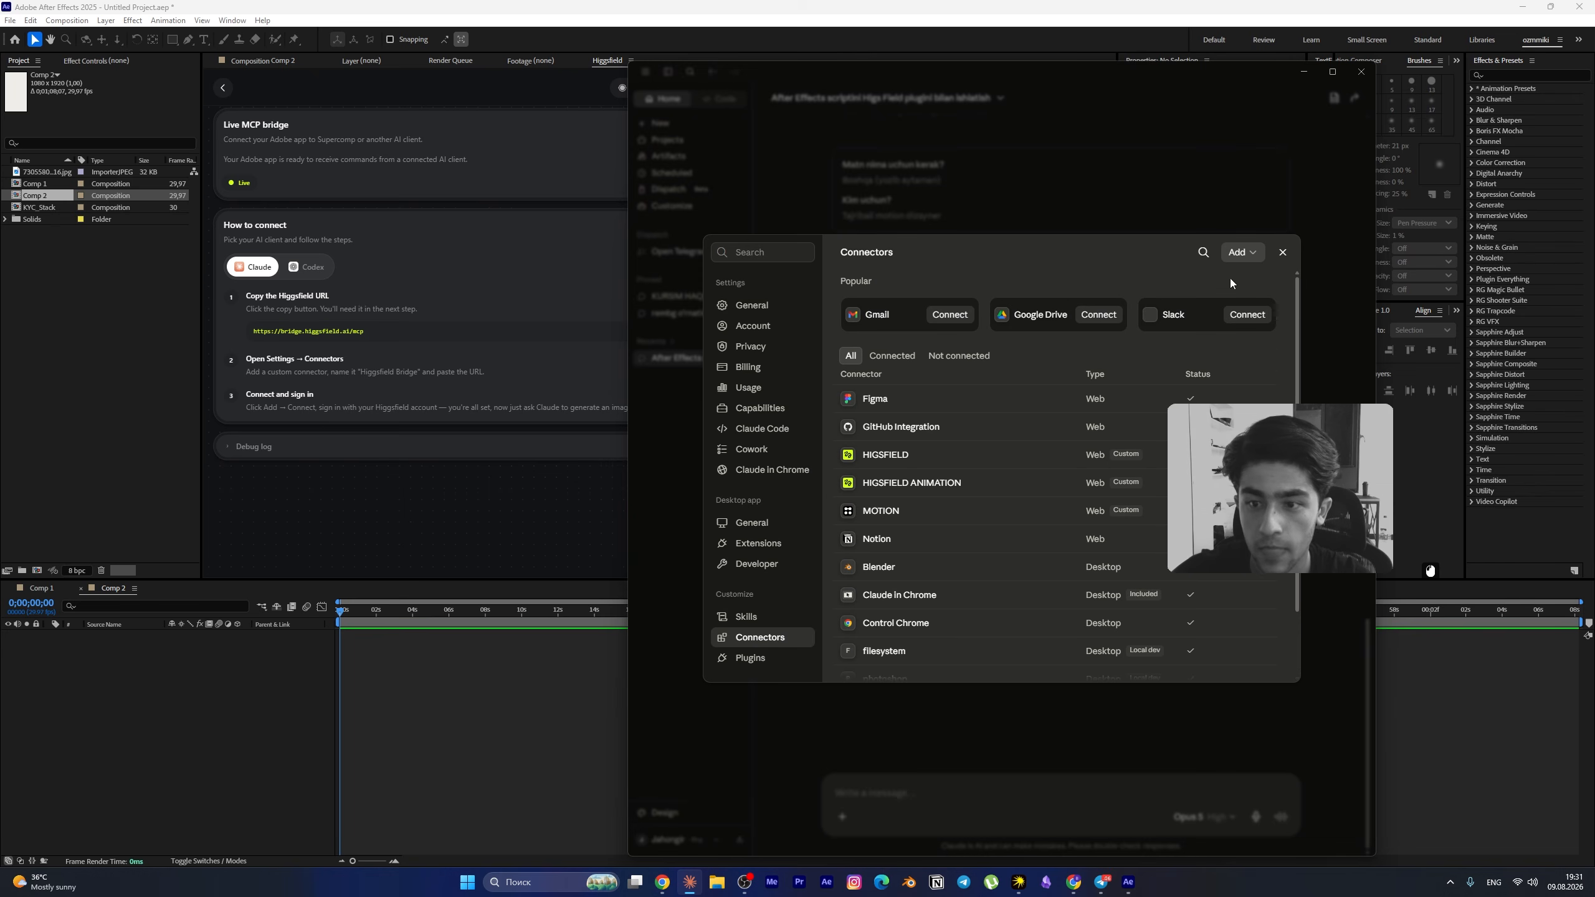
left_click(1235, 252)
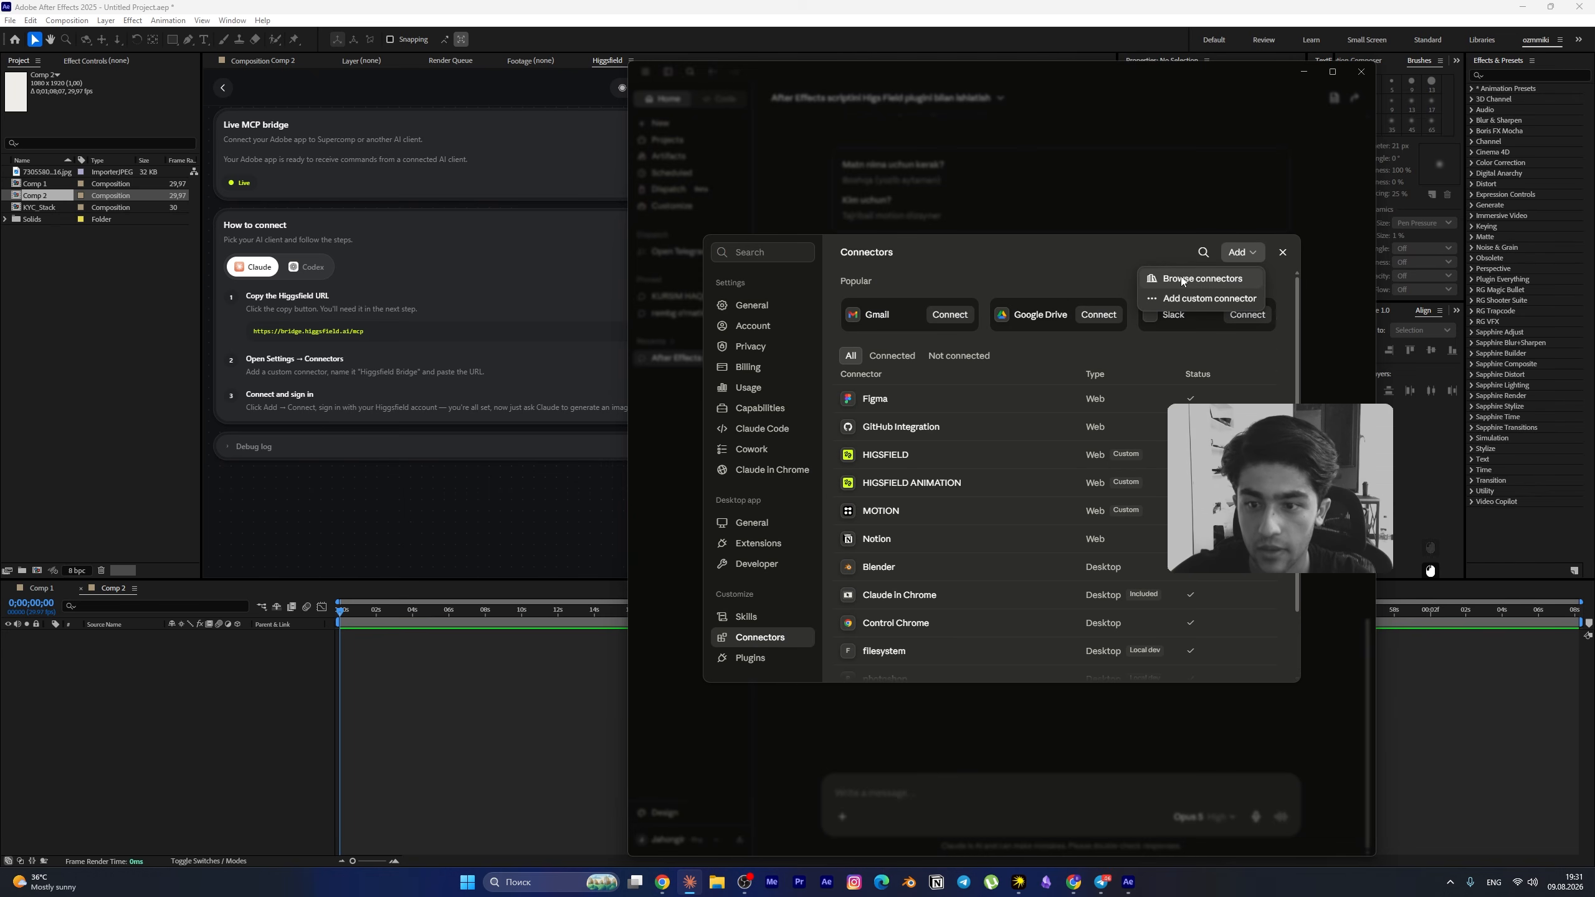
left_click(1180, 299)
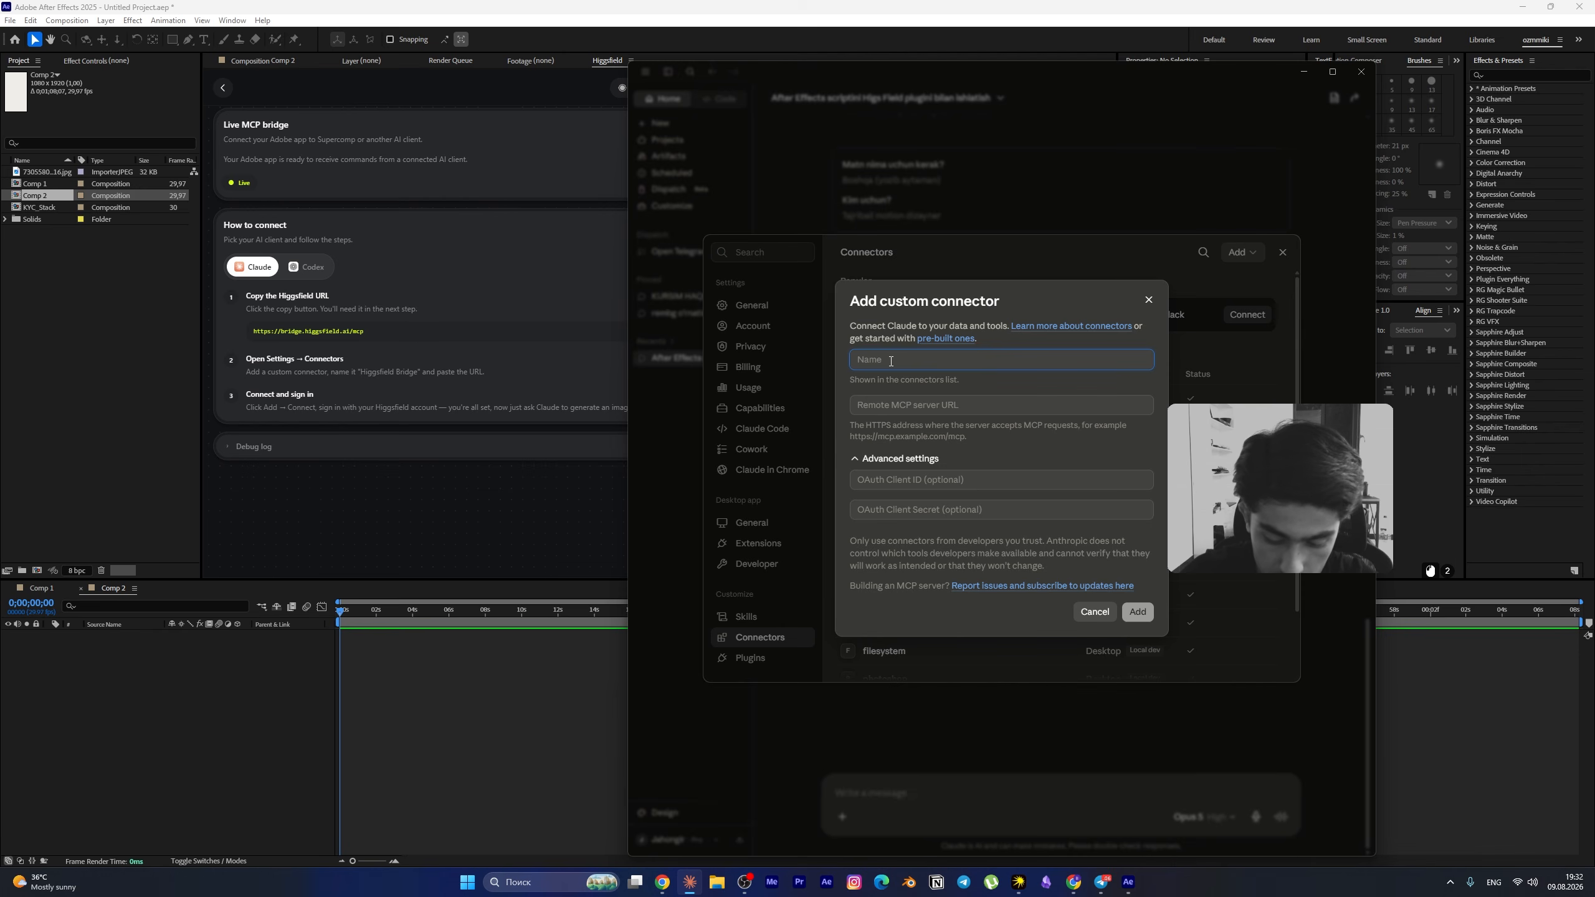
type("higsfield")
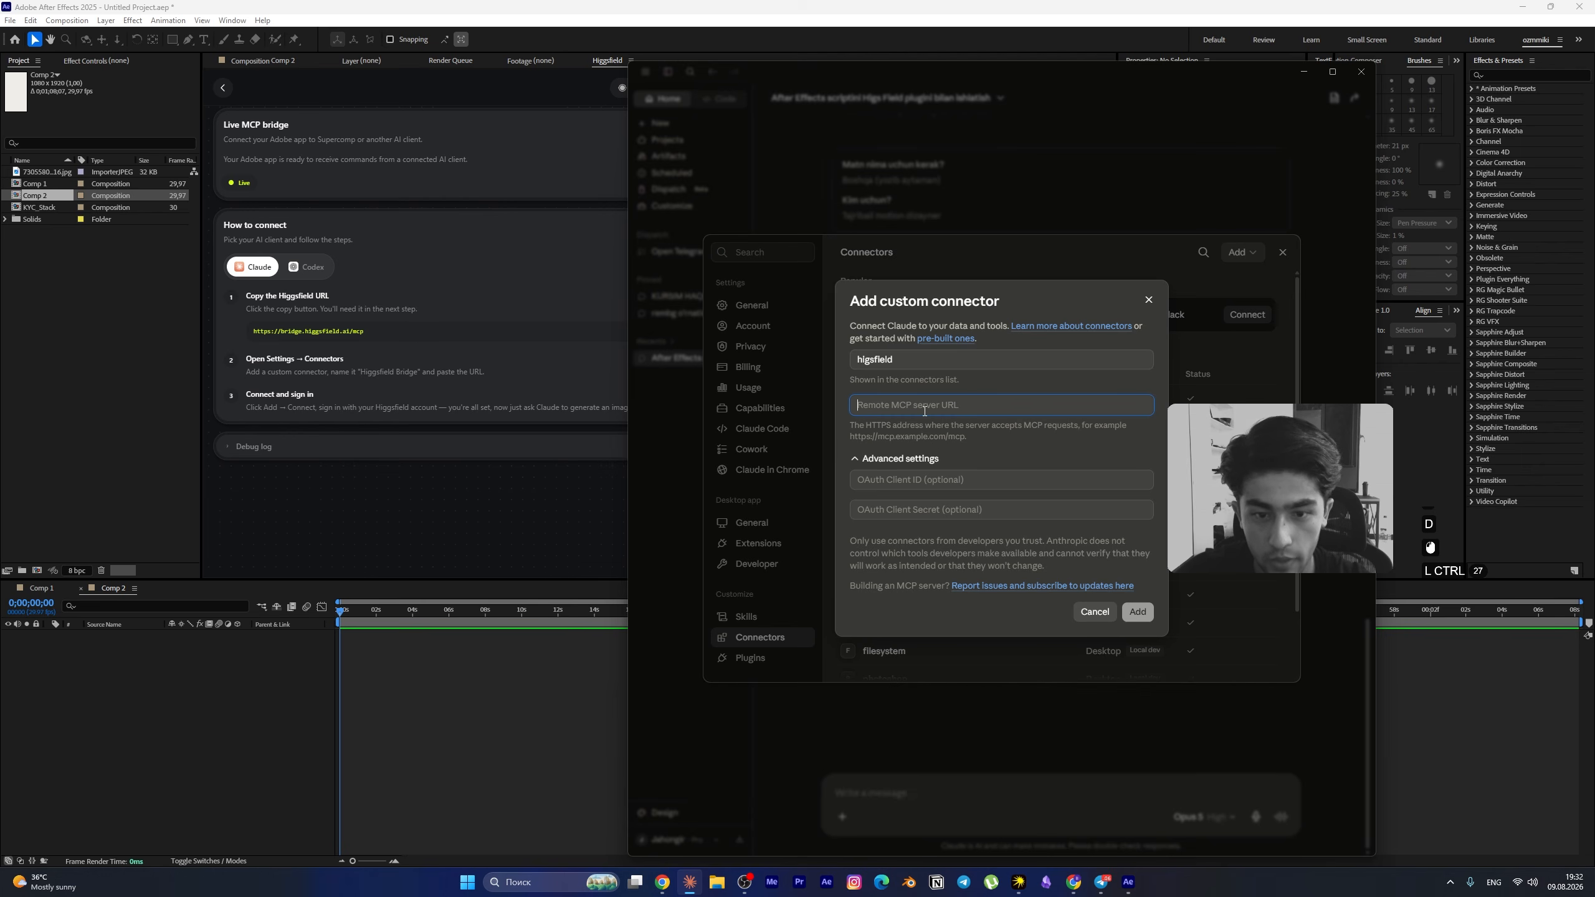
type("https://bridge.higgsfield.ai/mcp")
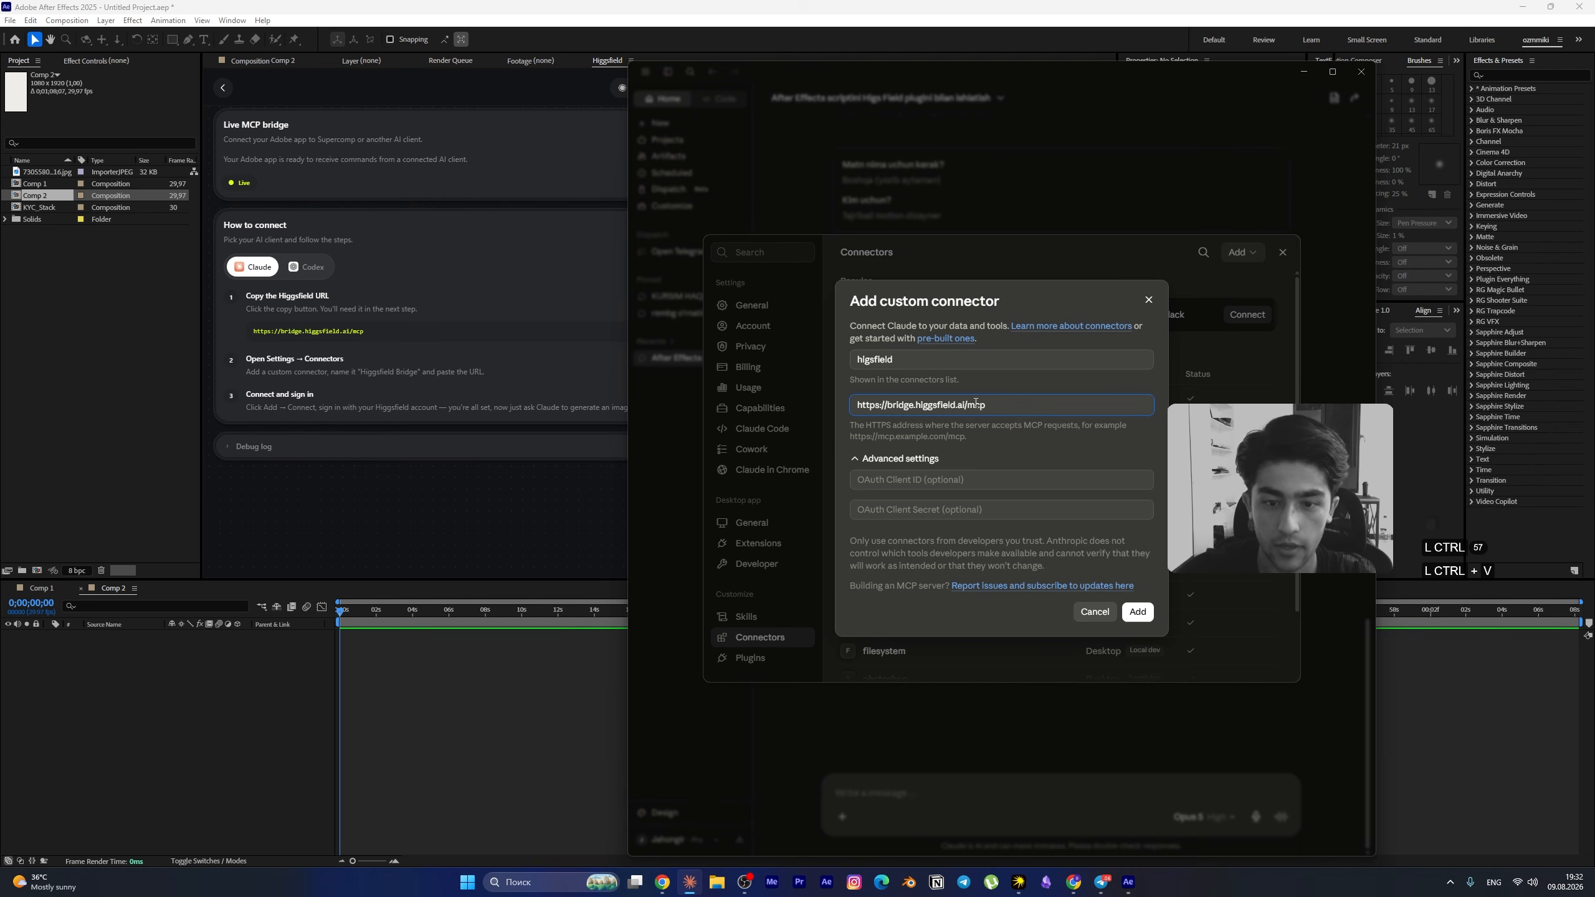
left_click(1149, 300)
left_click(1283, 251)
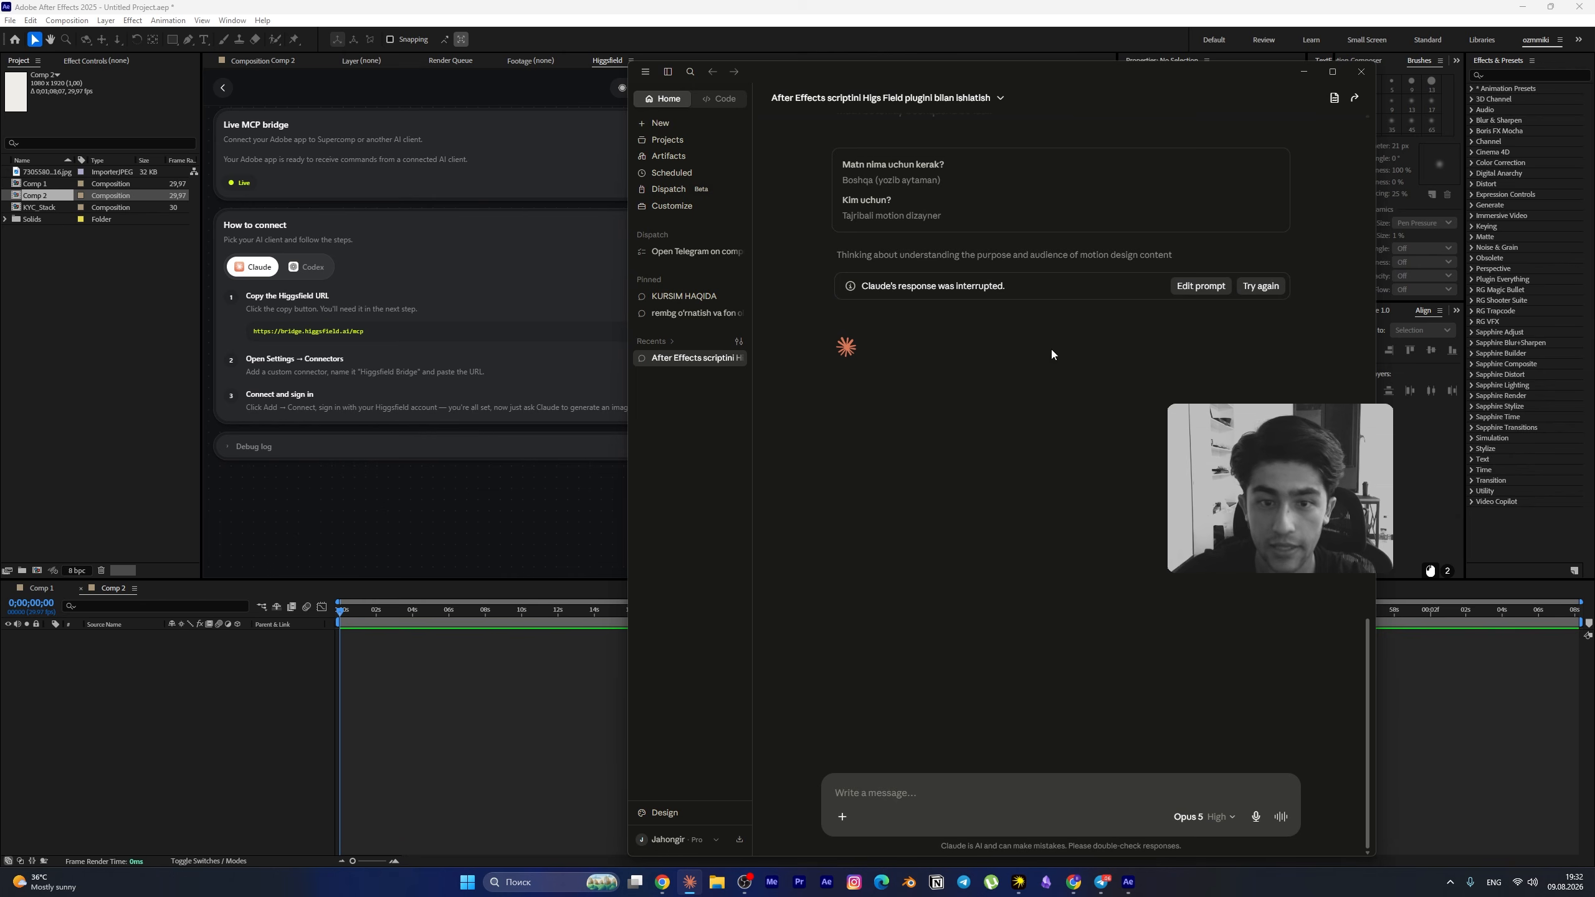
- Ask Claude in the open chat "after effectsdagi higsfielda pluginiga ulanganmisan"
left_click(887, 797)
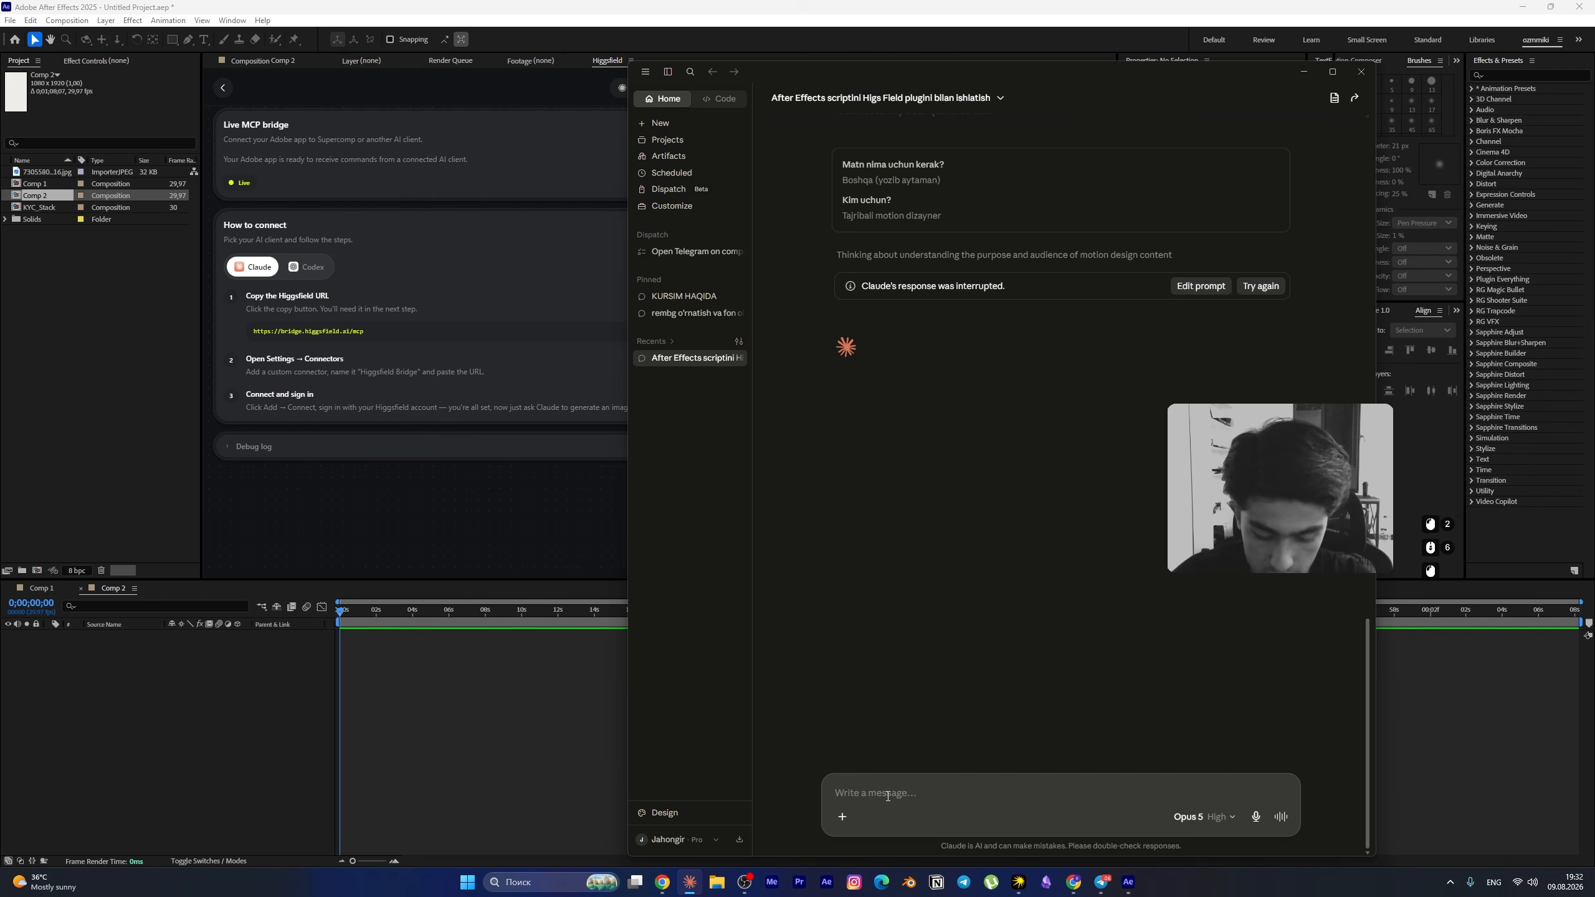
type("a")
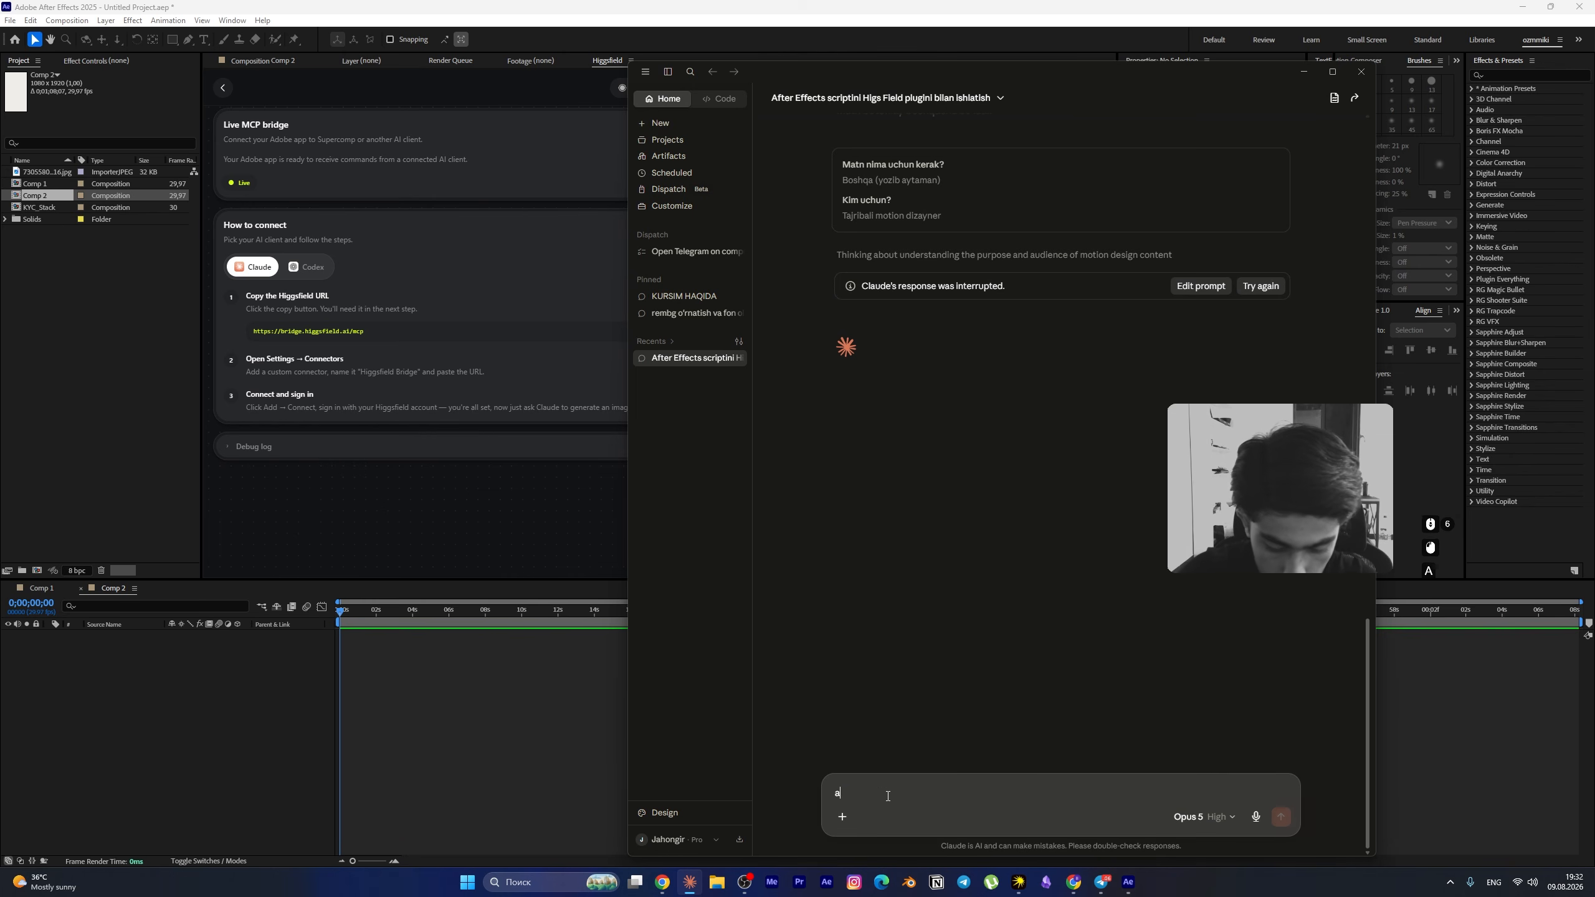
type("fter effectsda")
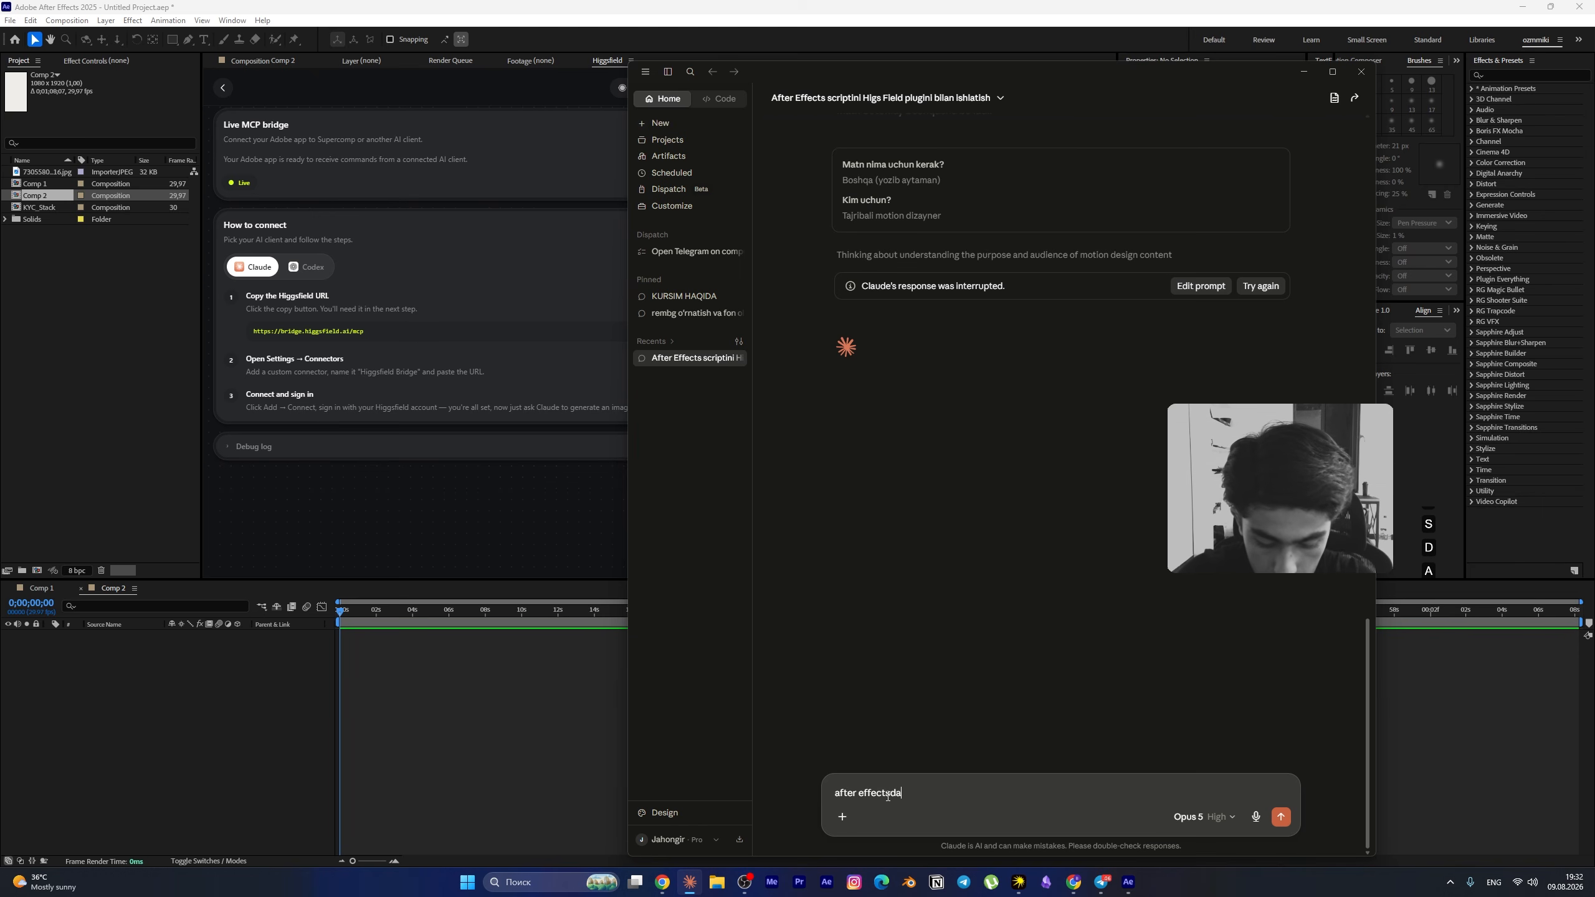
type("gi hig")
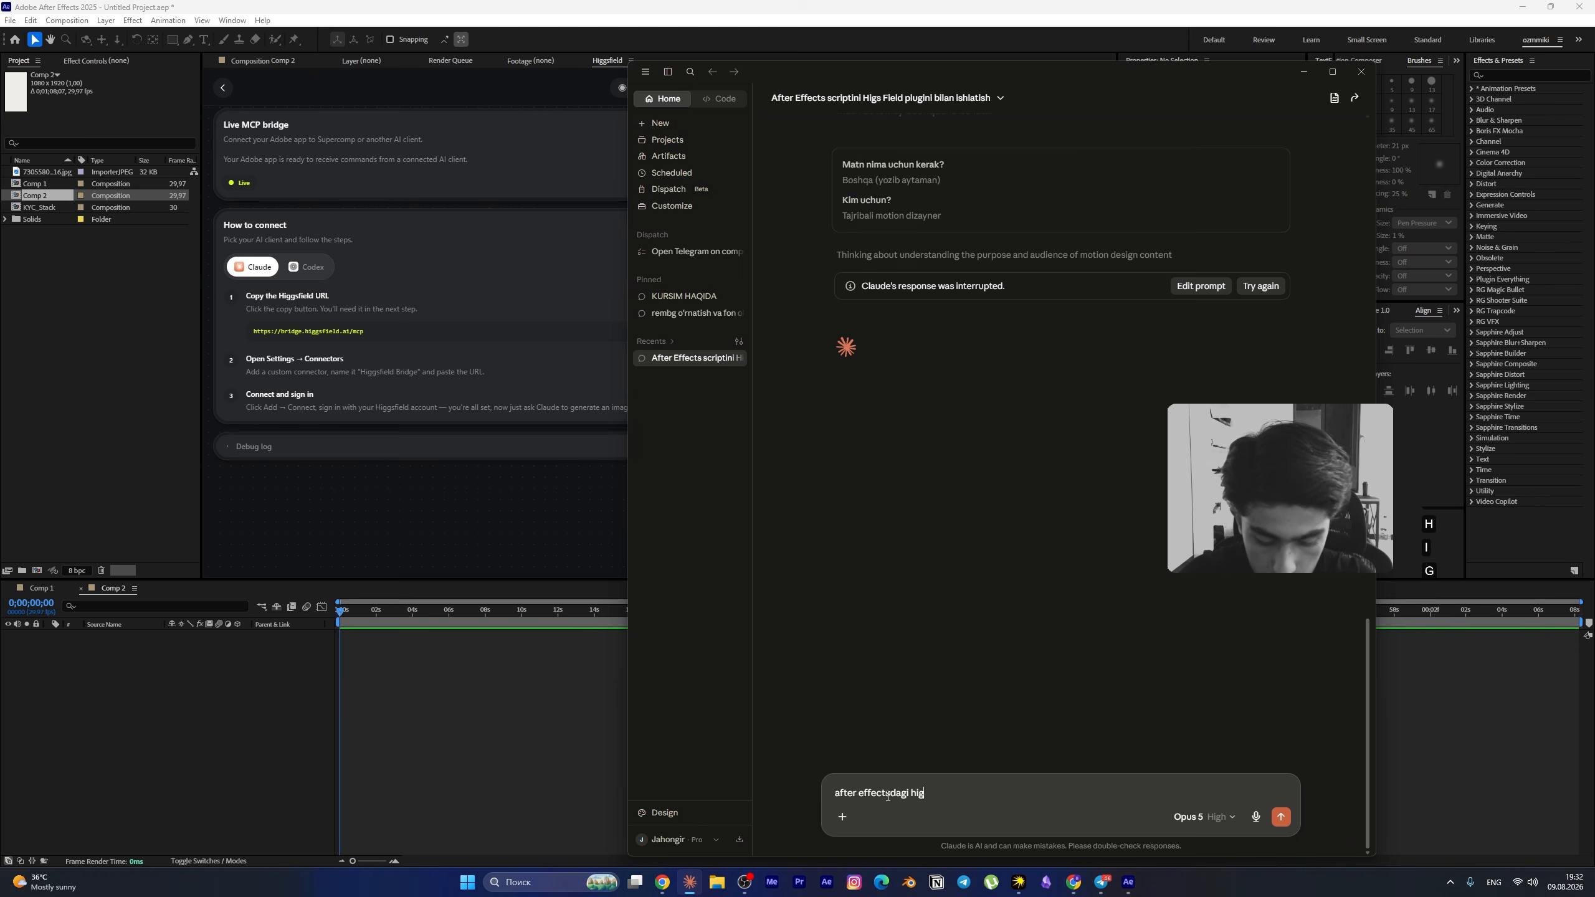
type("sfielda pl")
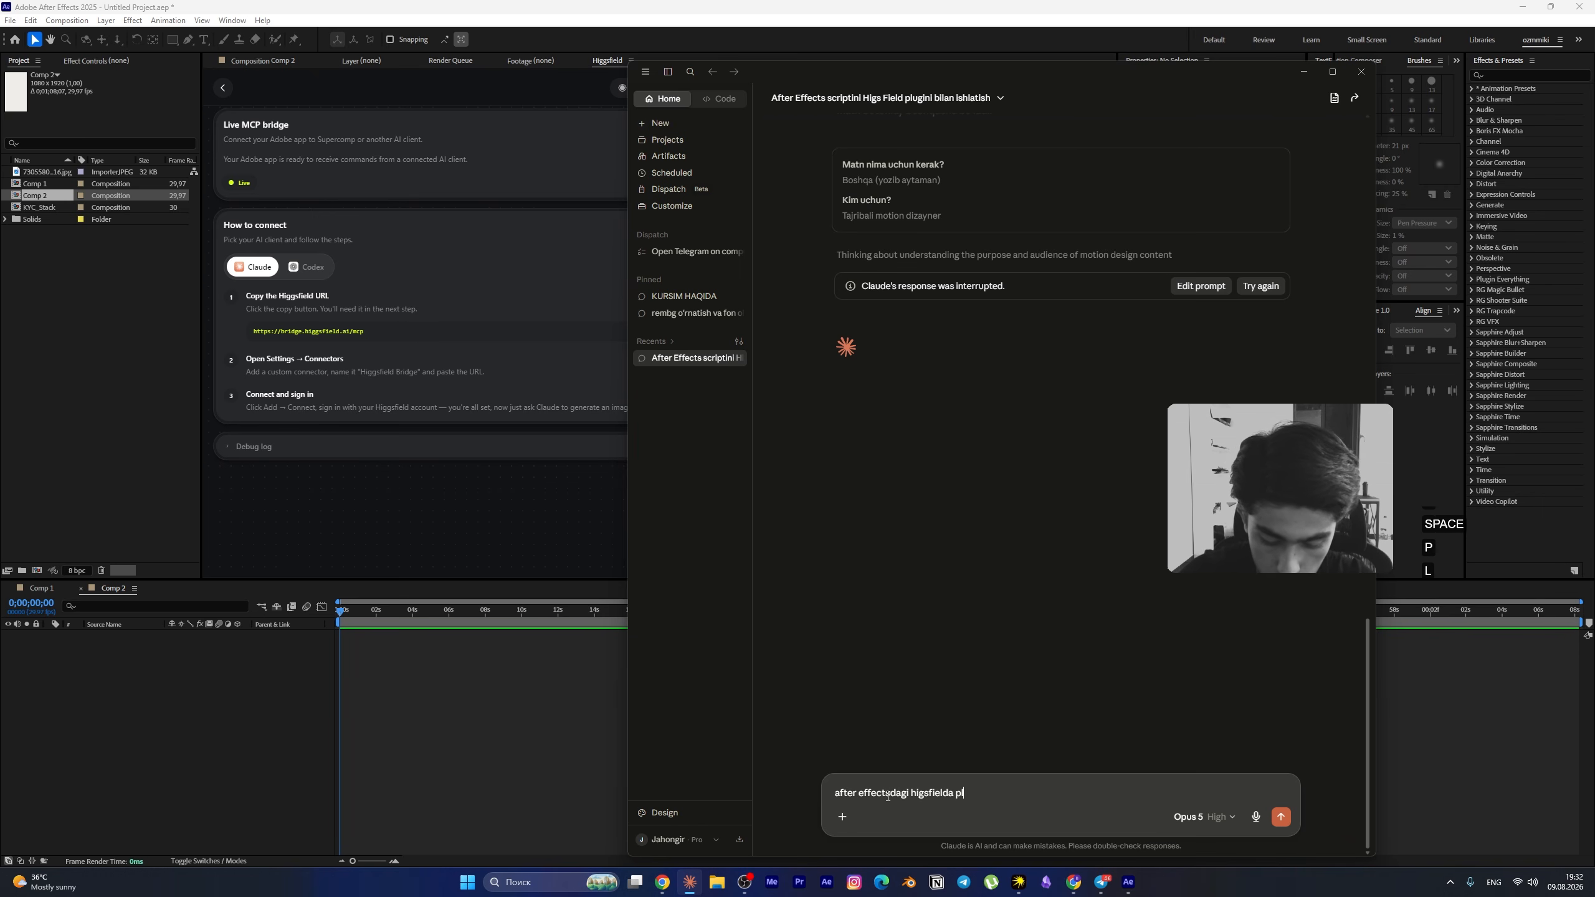
type("uginiga ulanganmisan")
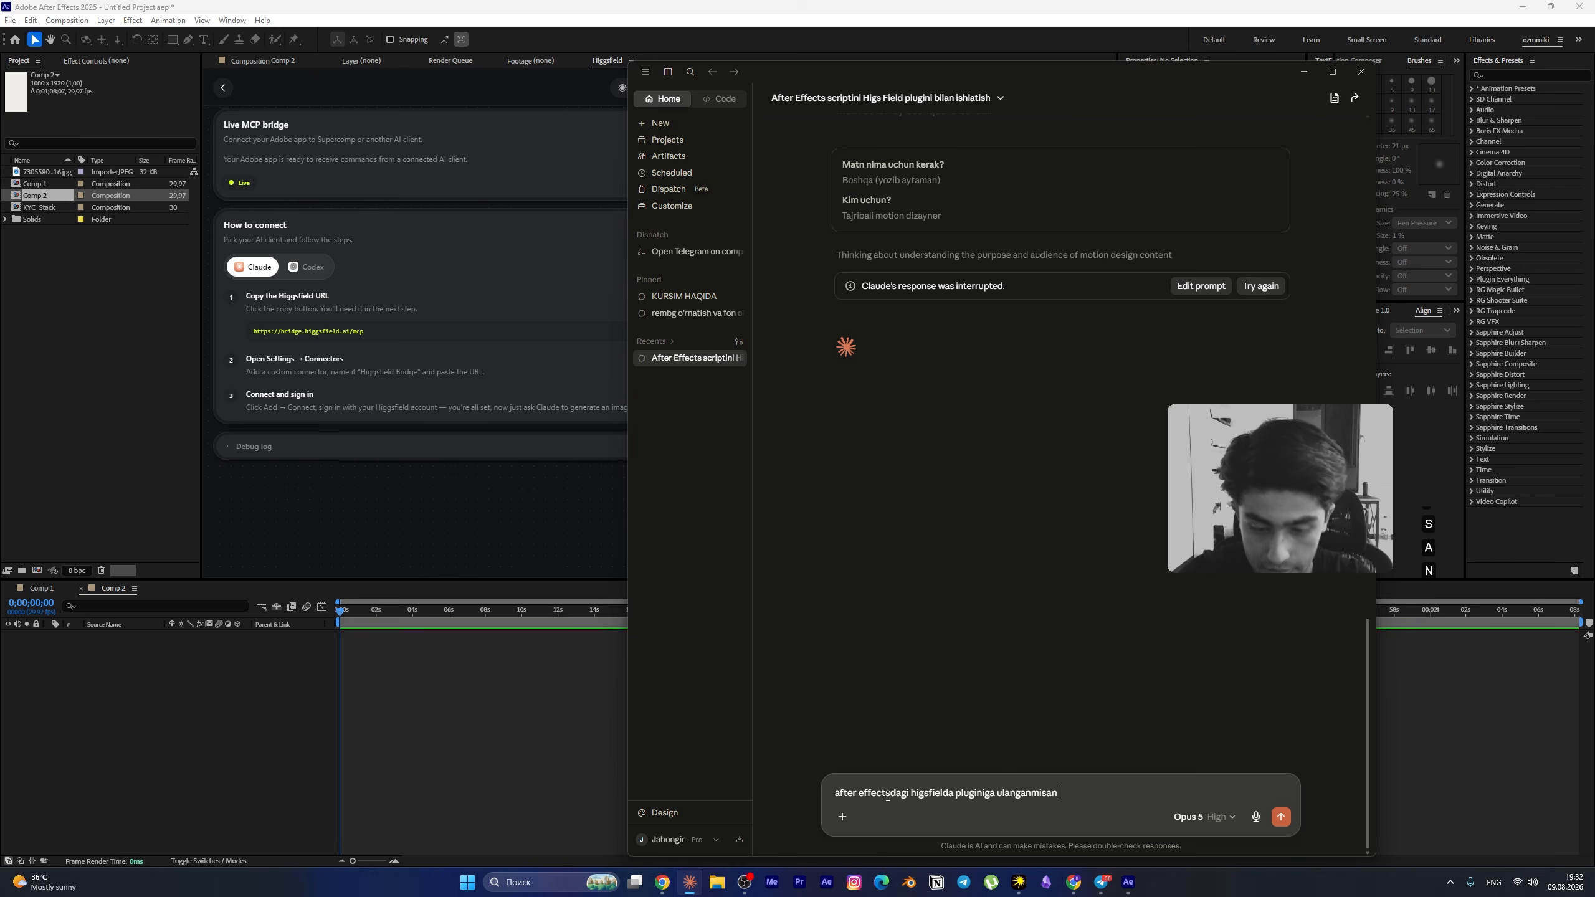
key("Return")
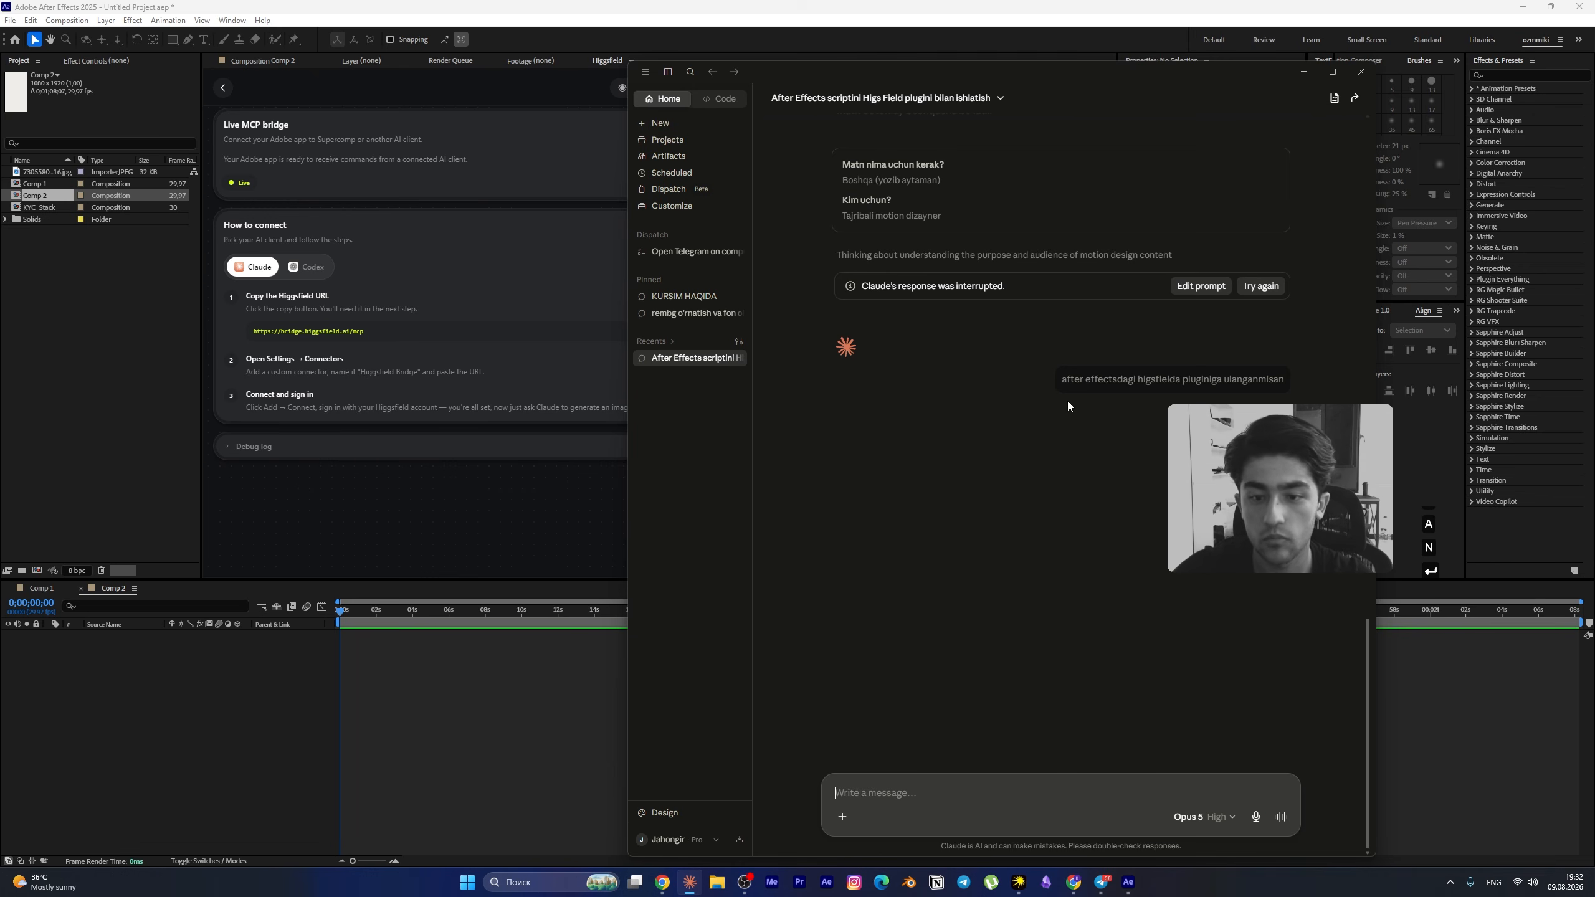
scroll(1088, 421, "down", 6)
- Return to After Effects, close the Higgsfield panel and reopen the extension to show the tools on its home page
left_click(570, 377)
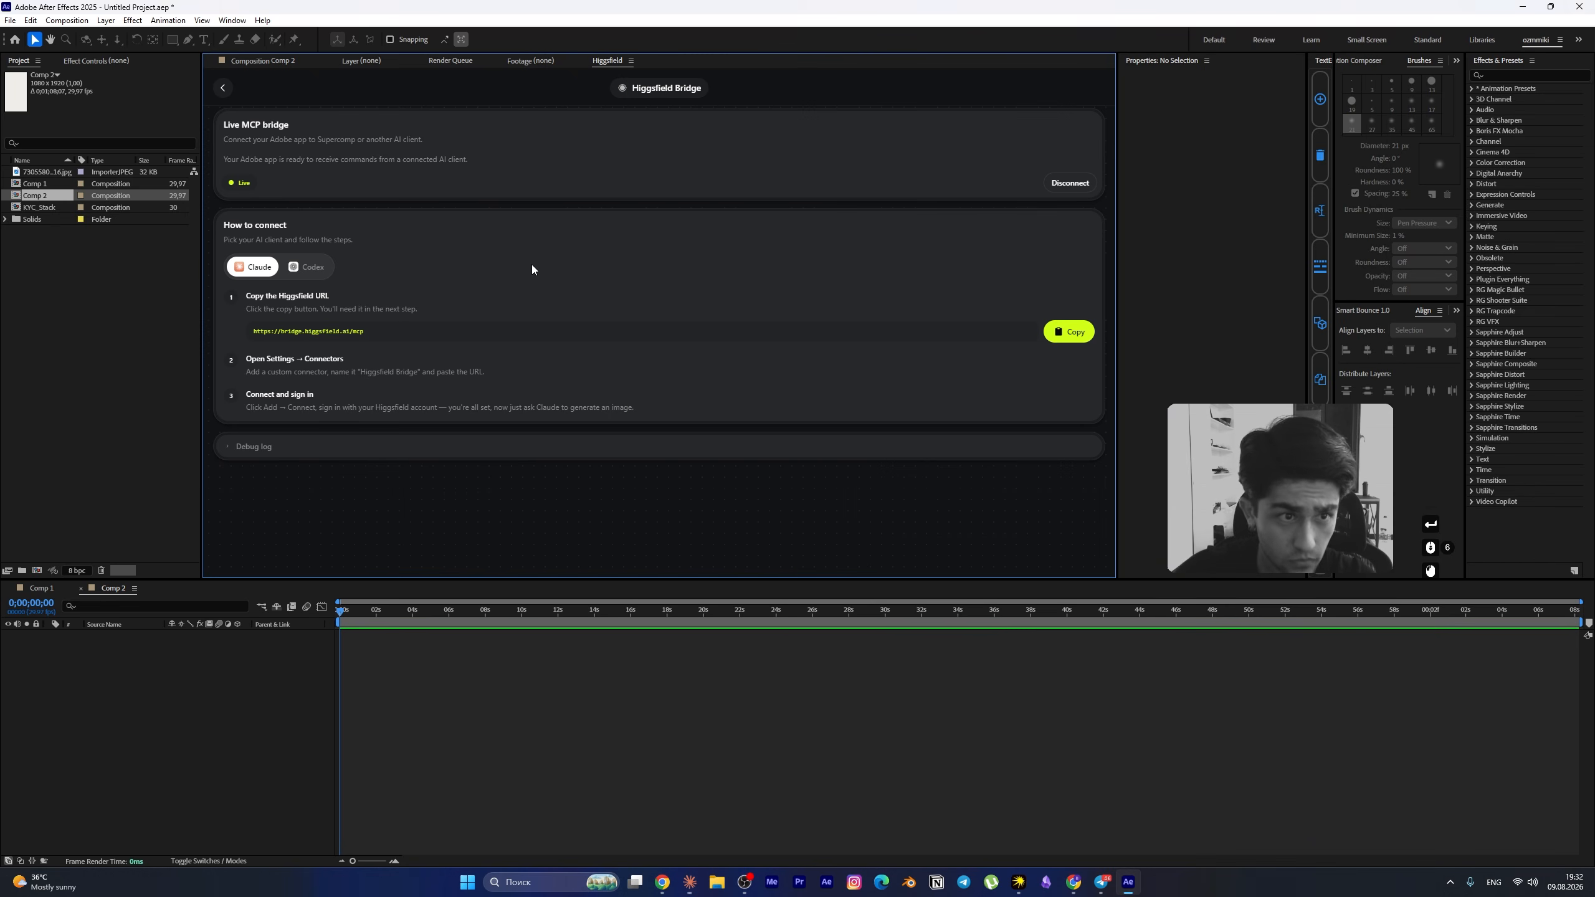
left_click(658, 86)
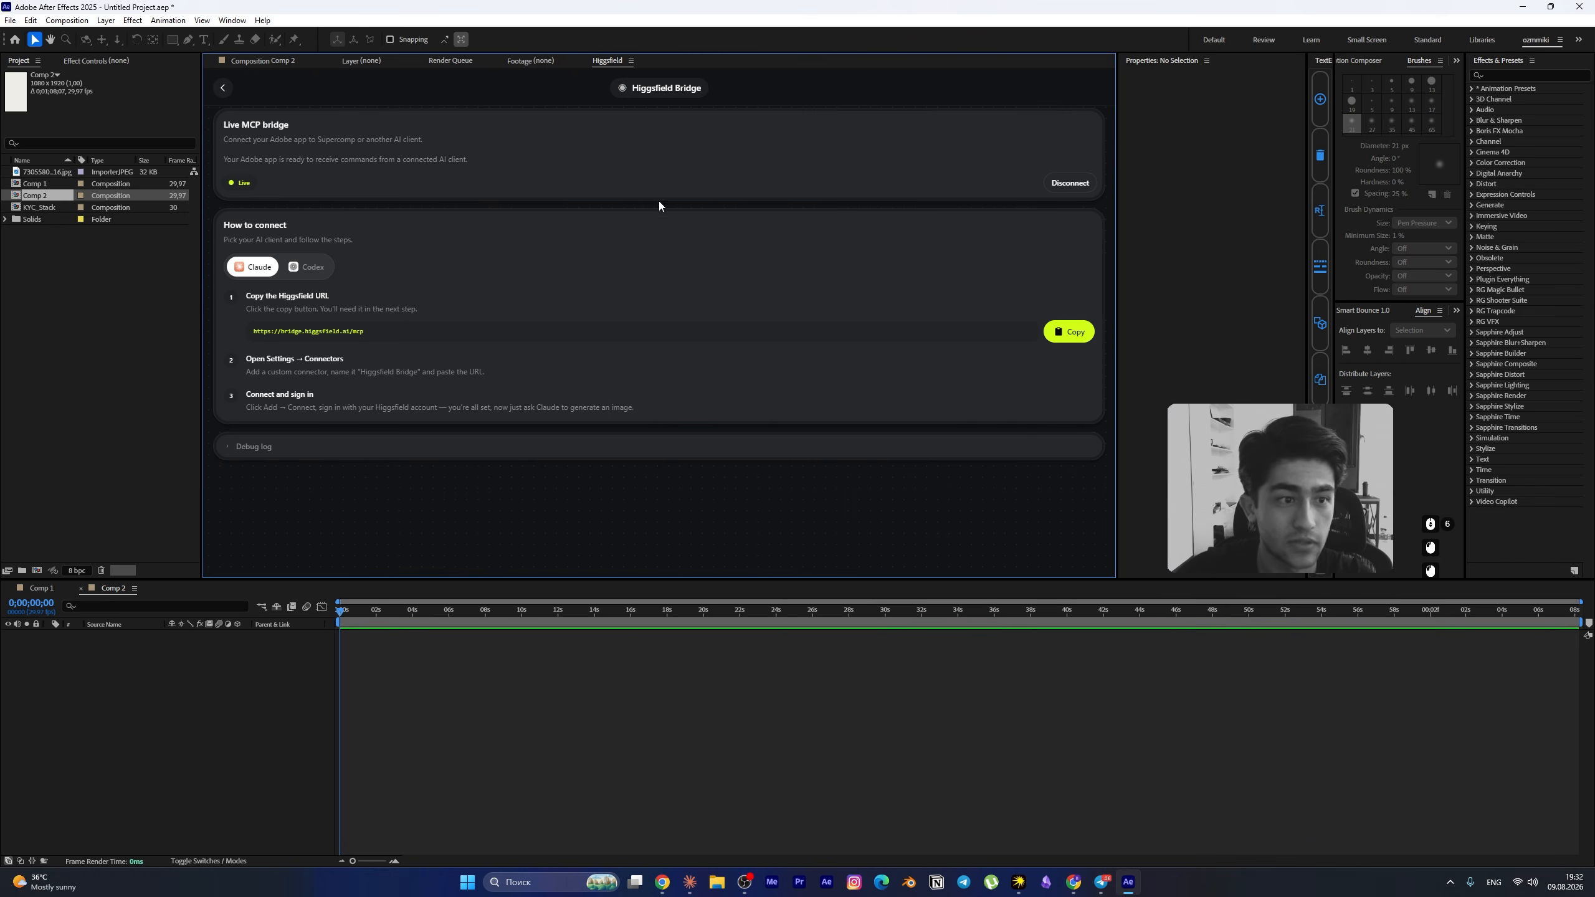
left_click(631, 60)
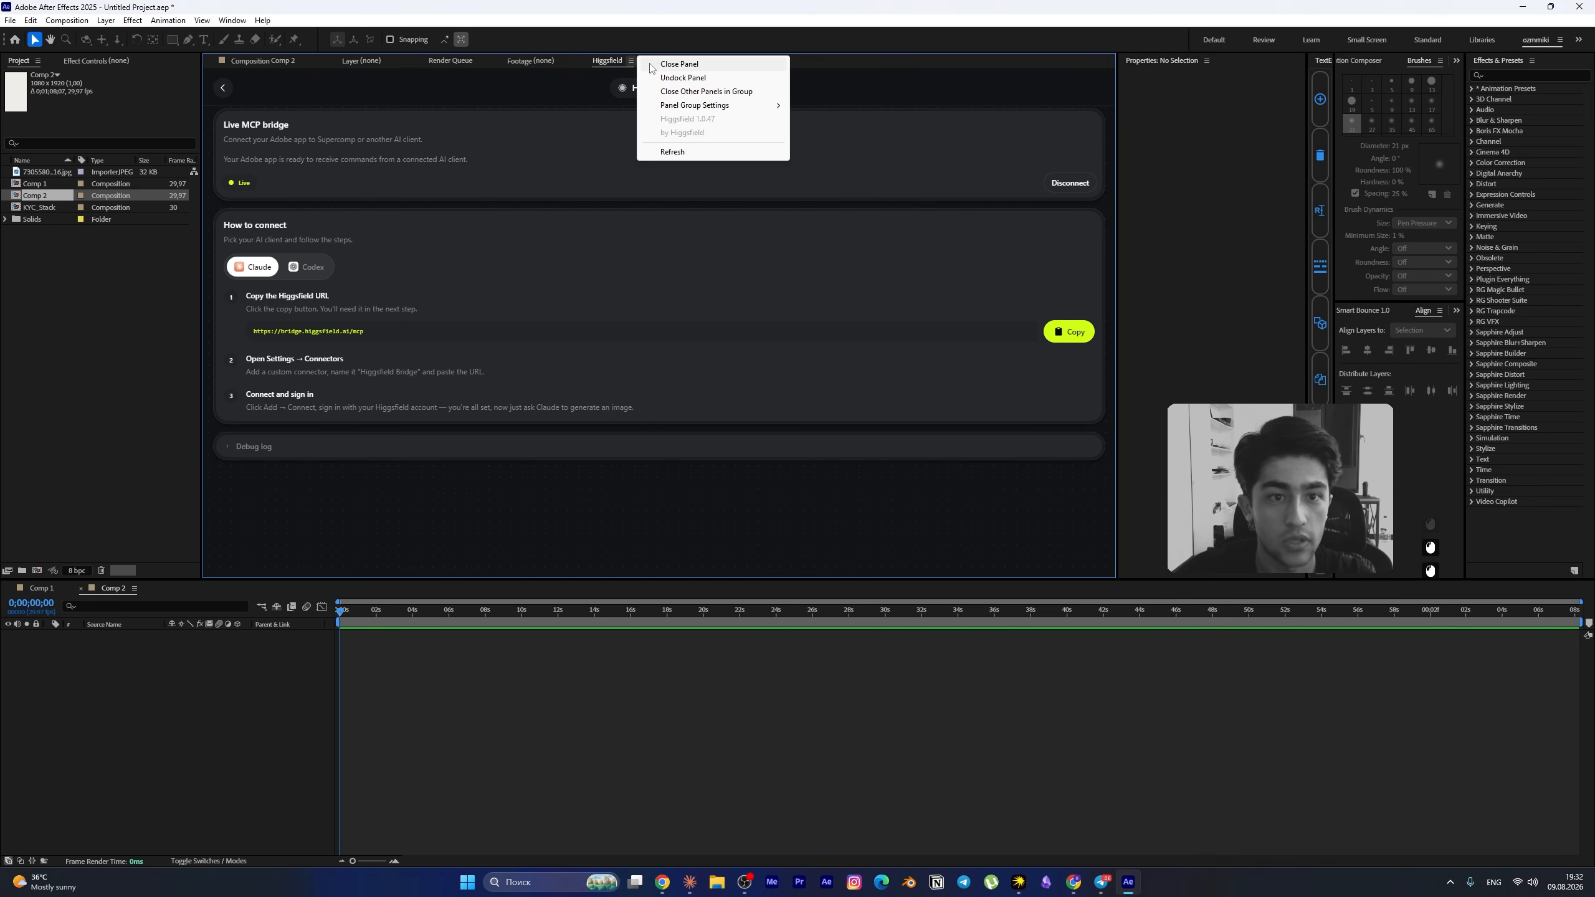
left_click(657, 67)
left_click(232, 20)
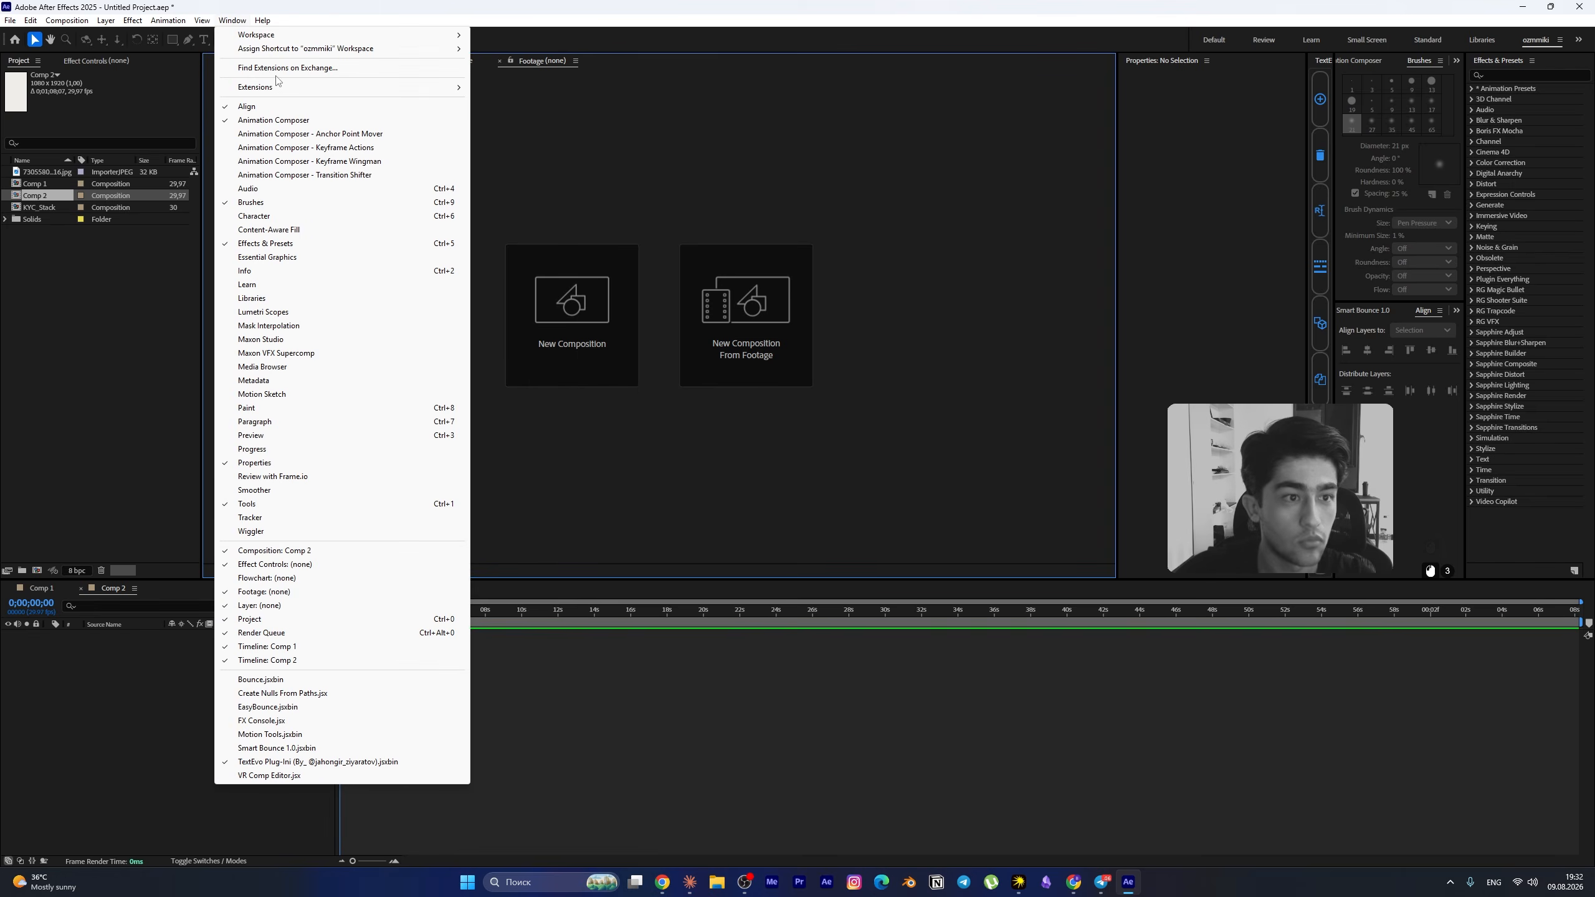
left_click(283, 87)
left_click(509, 114)
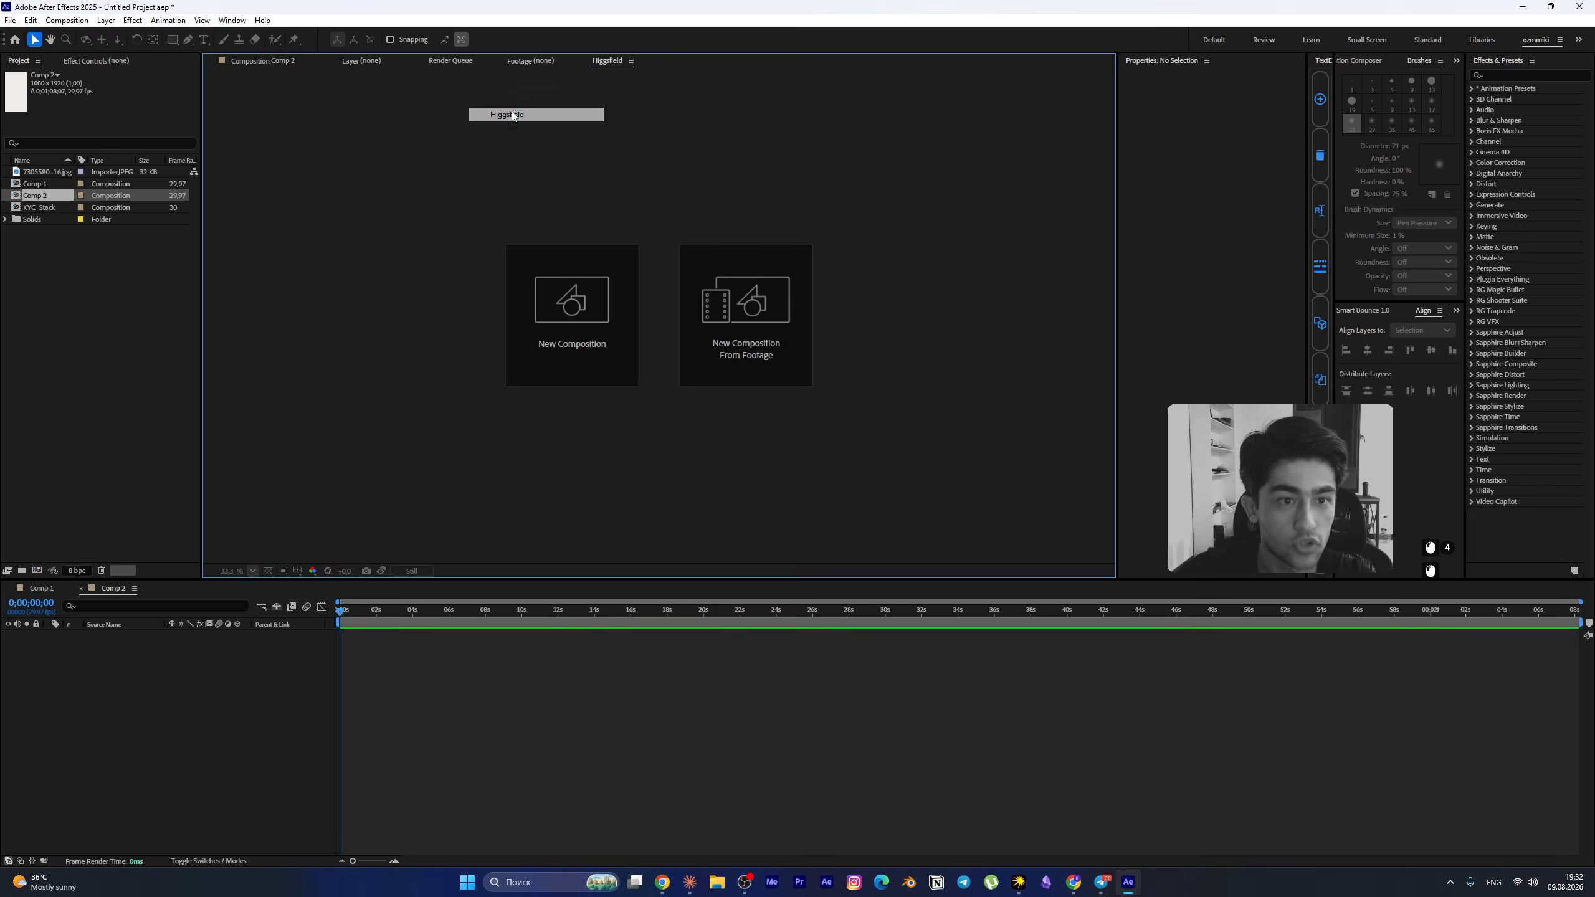
scroll(515, 415, "down", 4)
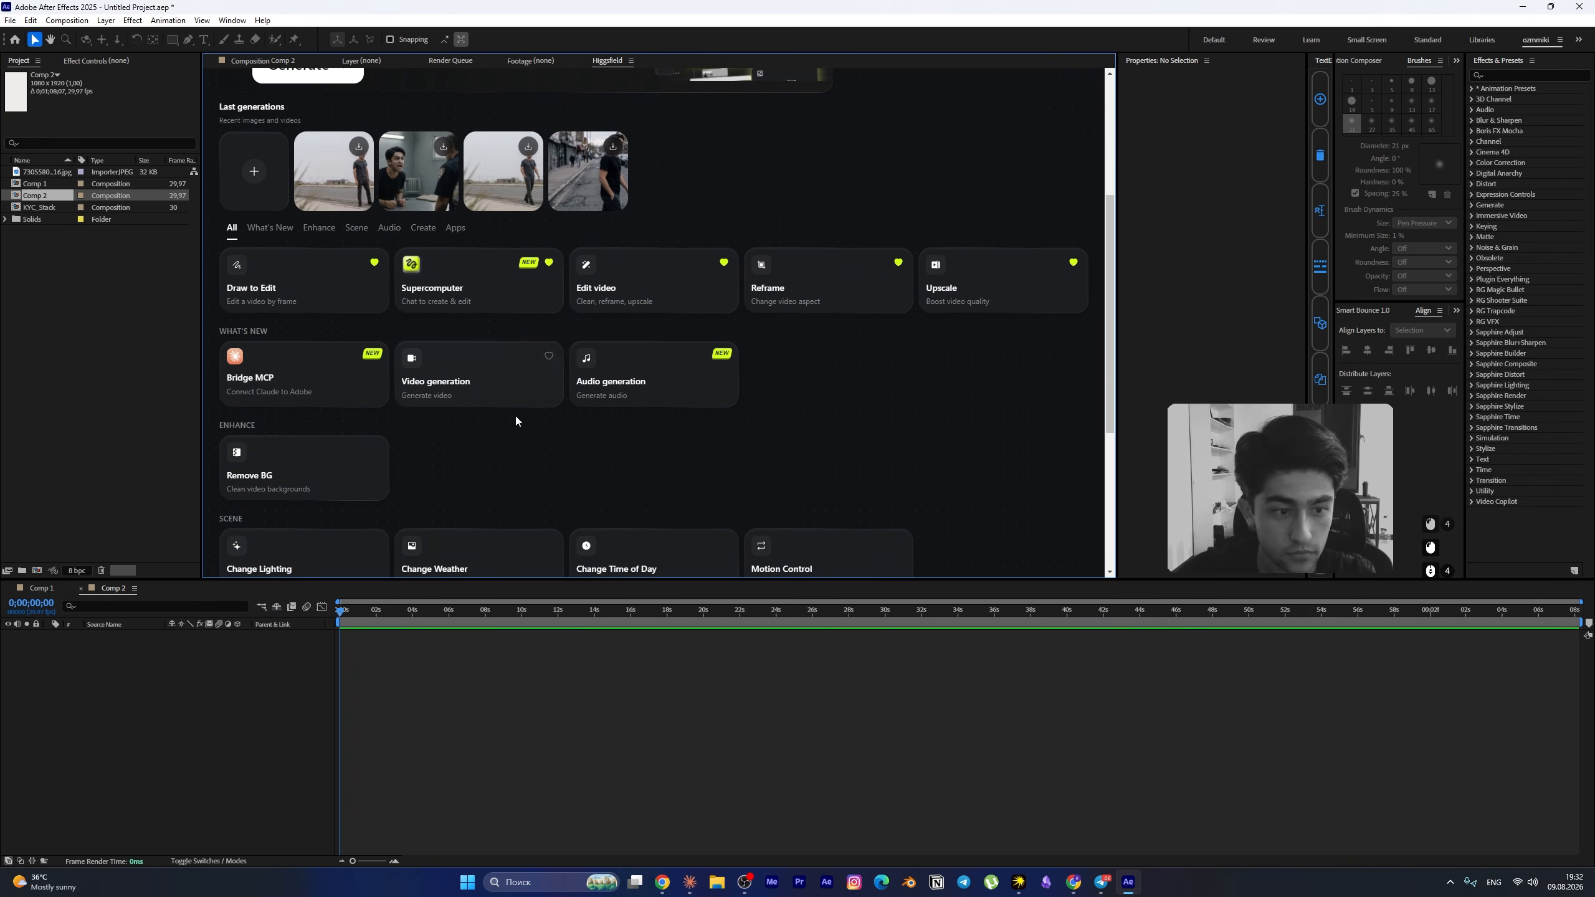
- Check Claude's reply about the plugin connection, and switch to Chrome to open Pinterest in a new tab
left_click(690, 883)
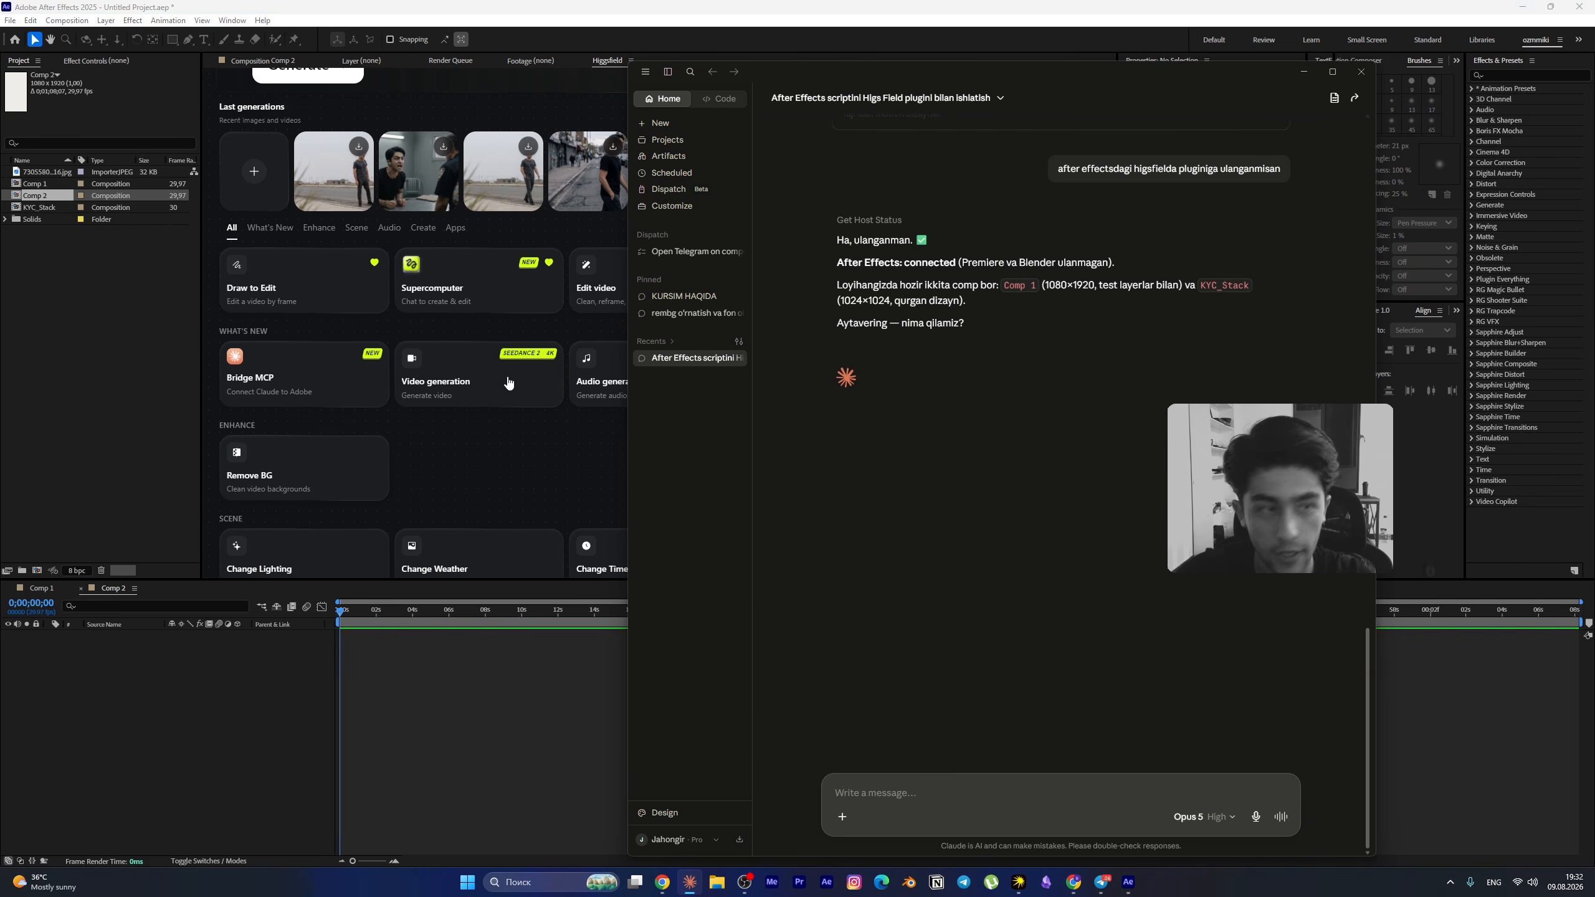
mouse_move(665, 891)
left_click(638, 837)
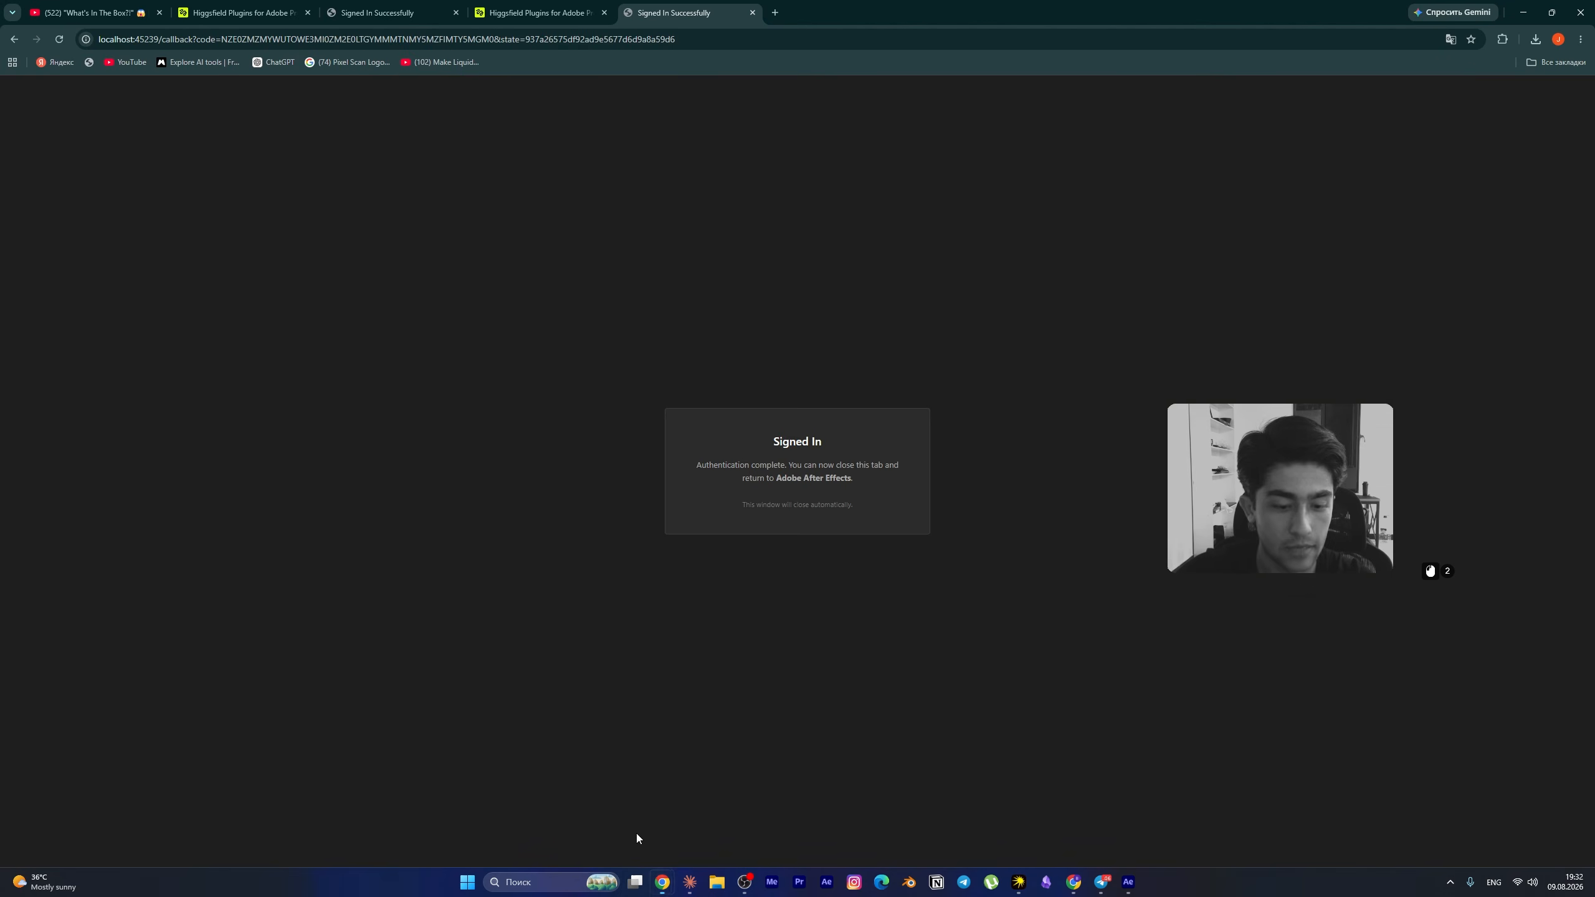
left_click(775, 12)
left_click(754, 38)
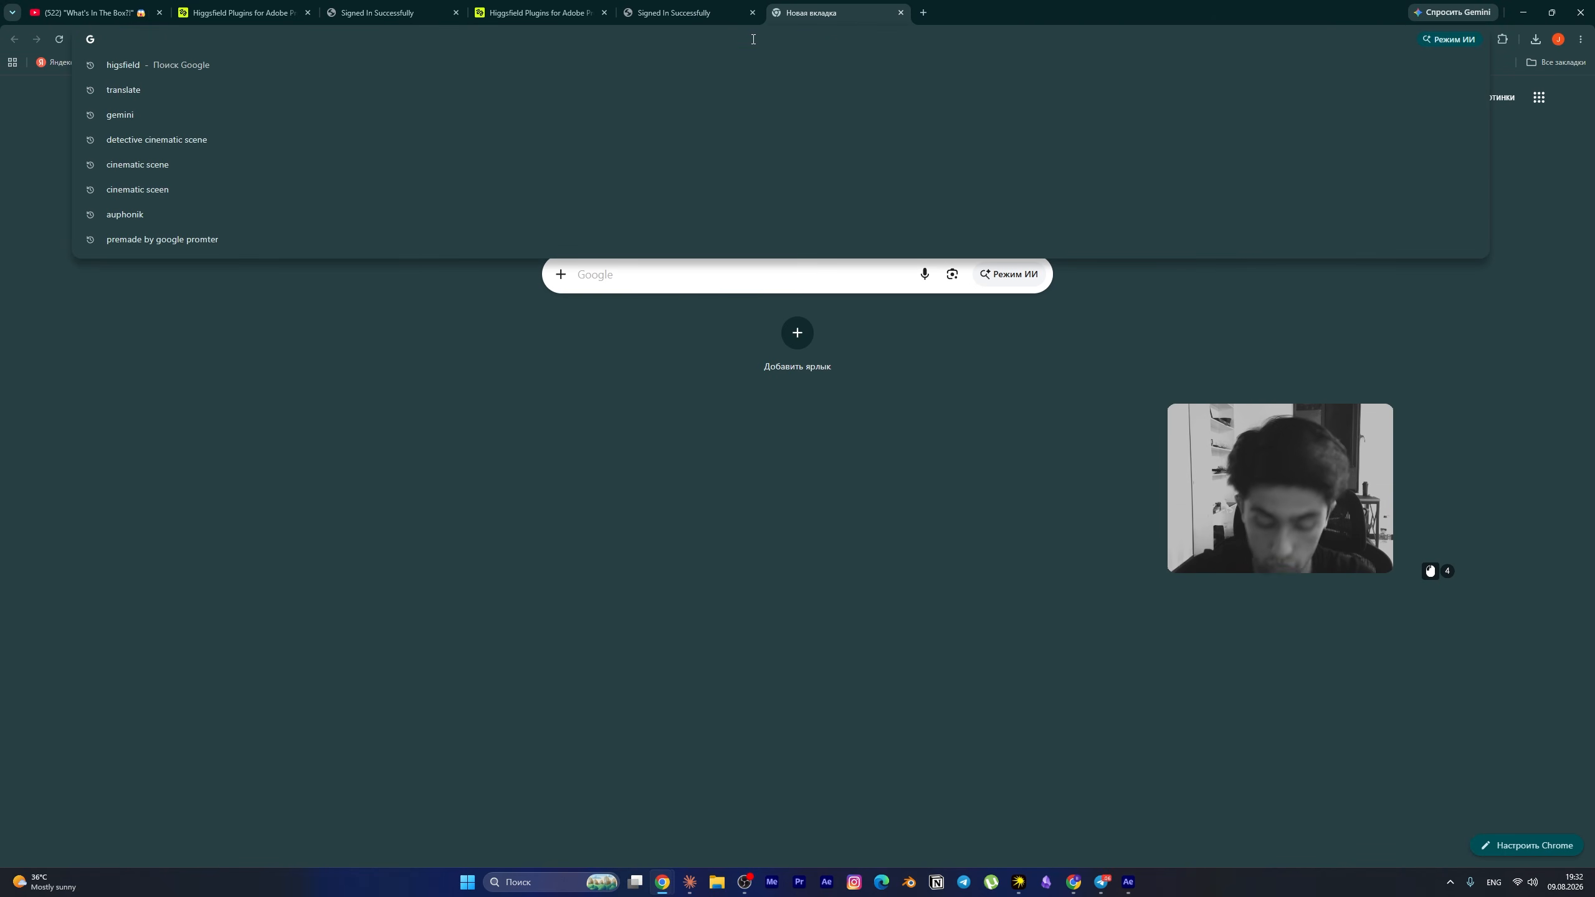
type("pinterest")
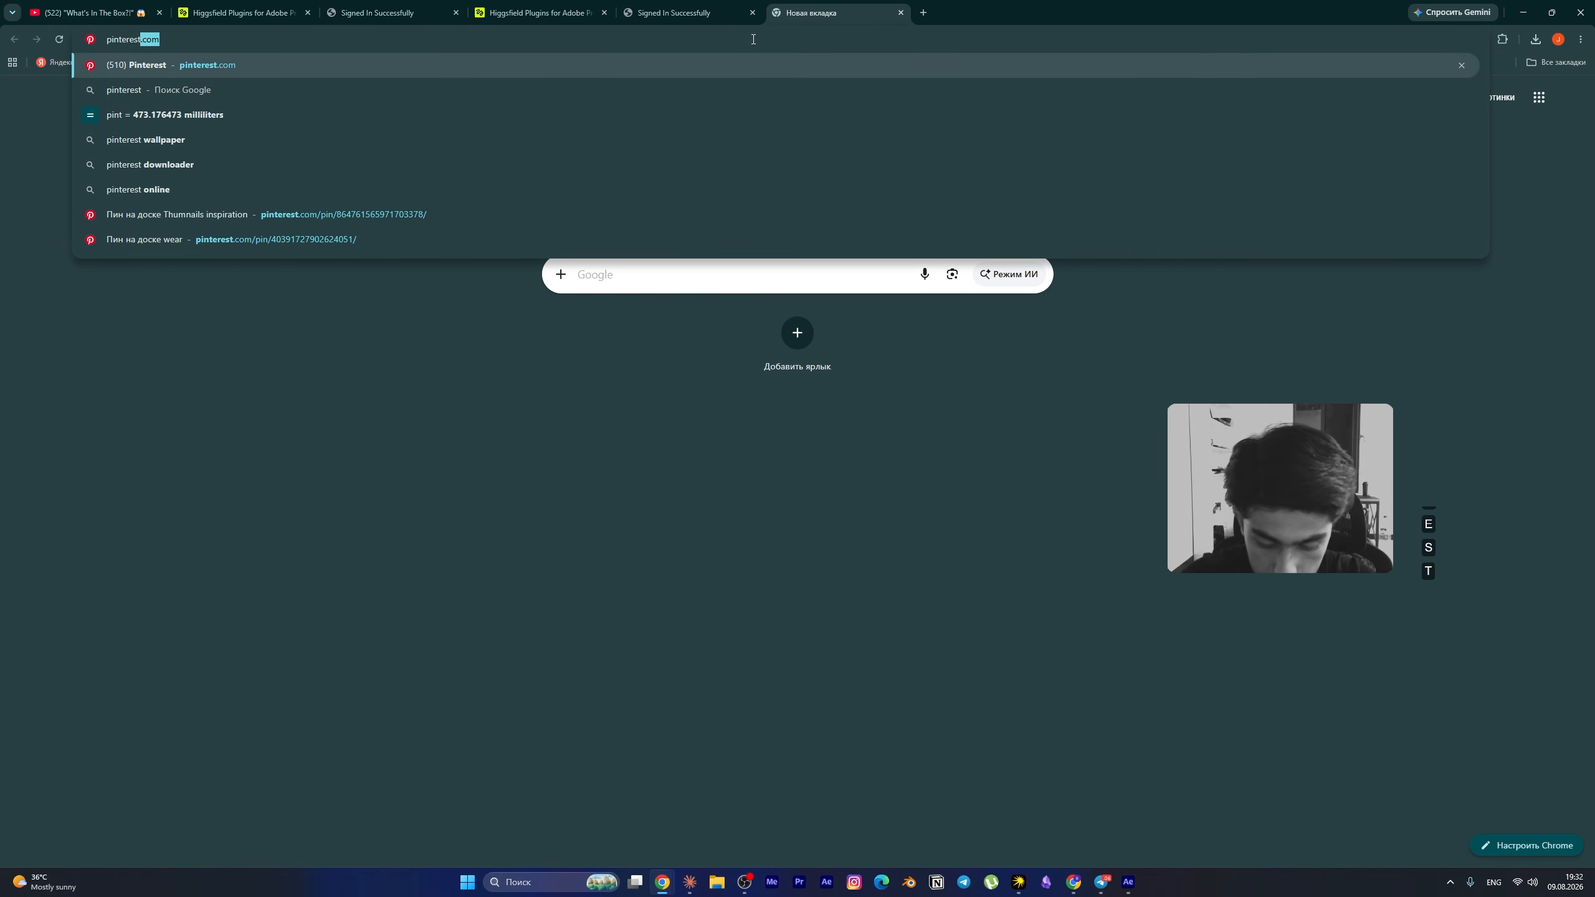
key("Return")
- Search Pinterest for "ui design" and browse the designs for a reference
left_click(143, 101)
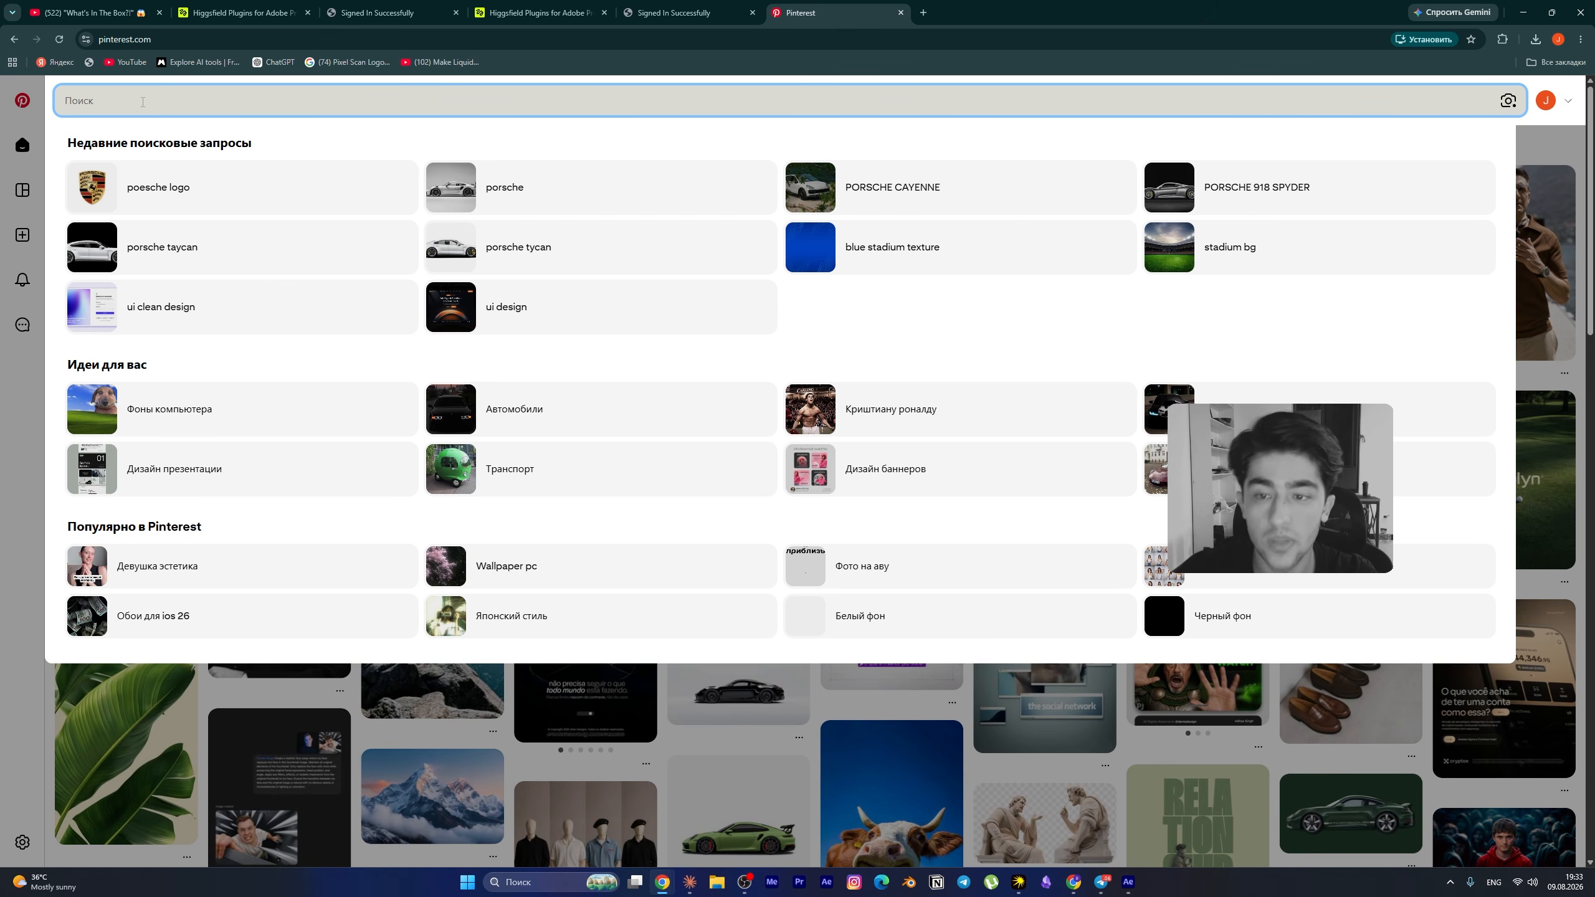
left_click(111, 95)
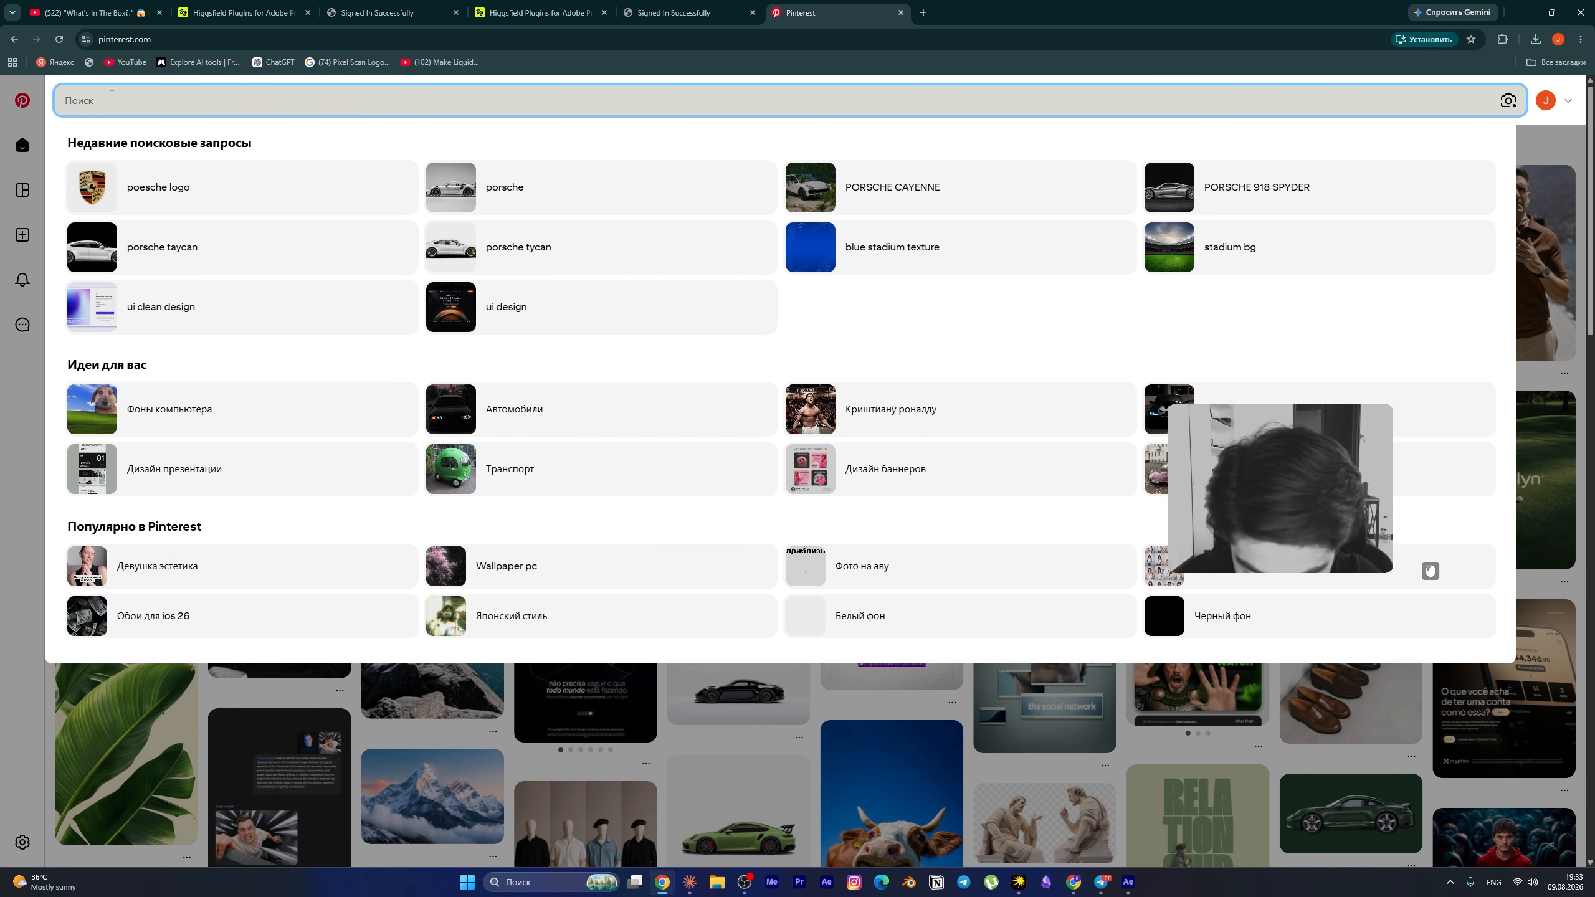
type("ui desig")
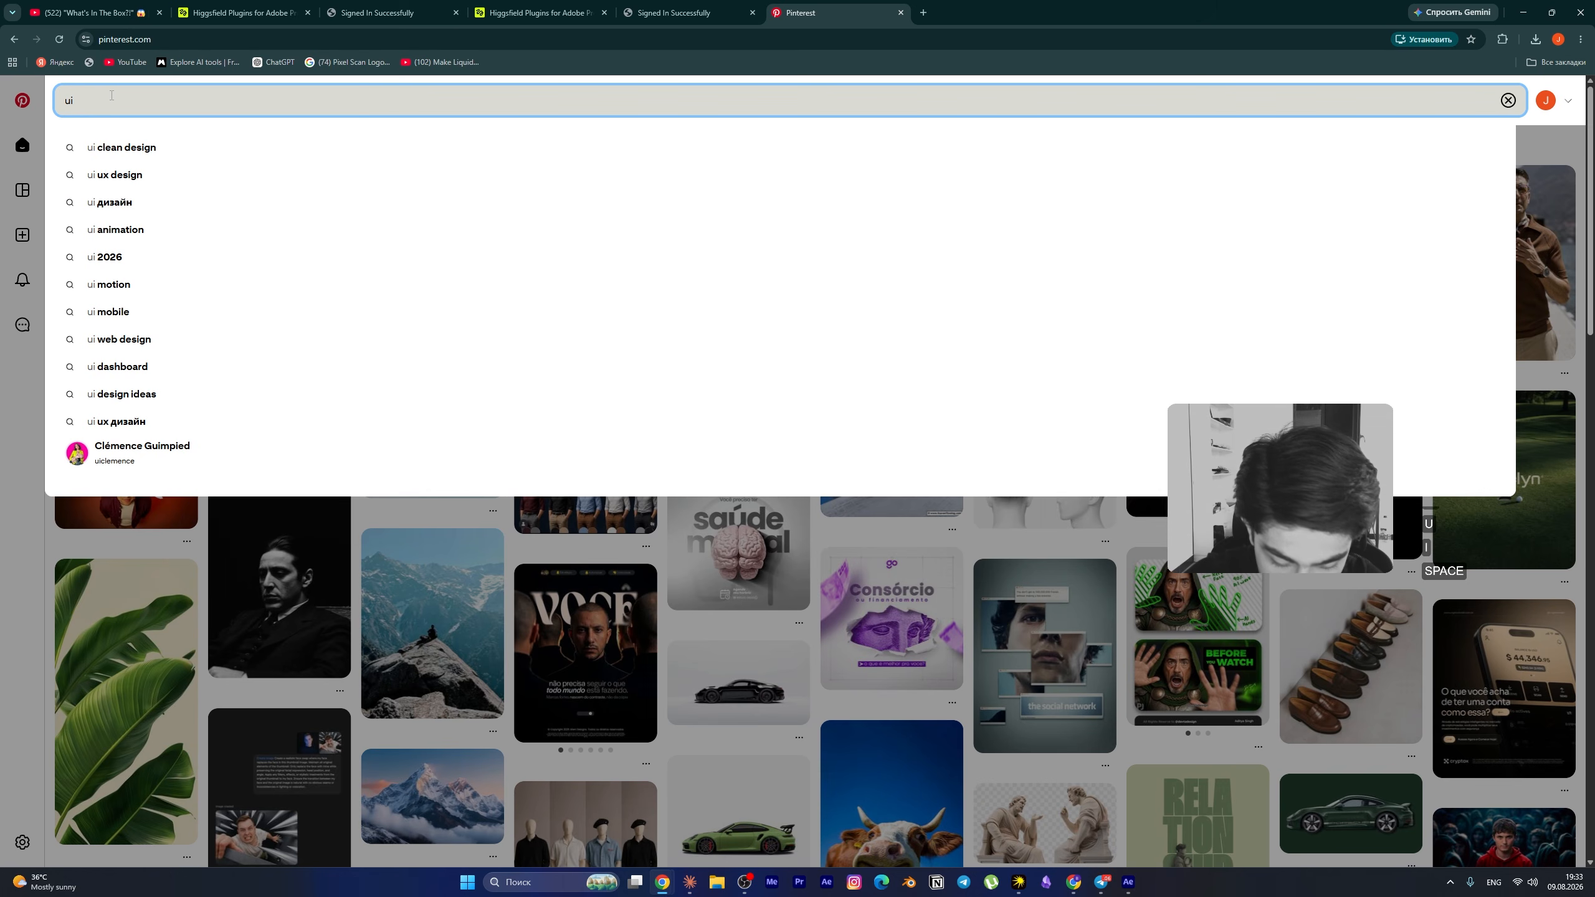
type("n")
key("Return")
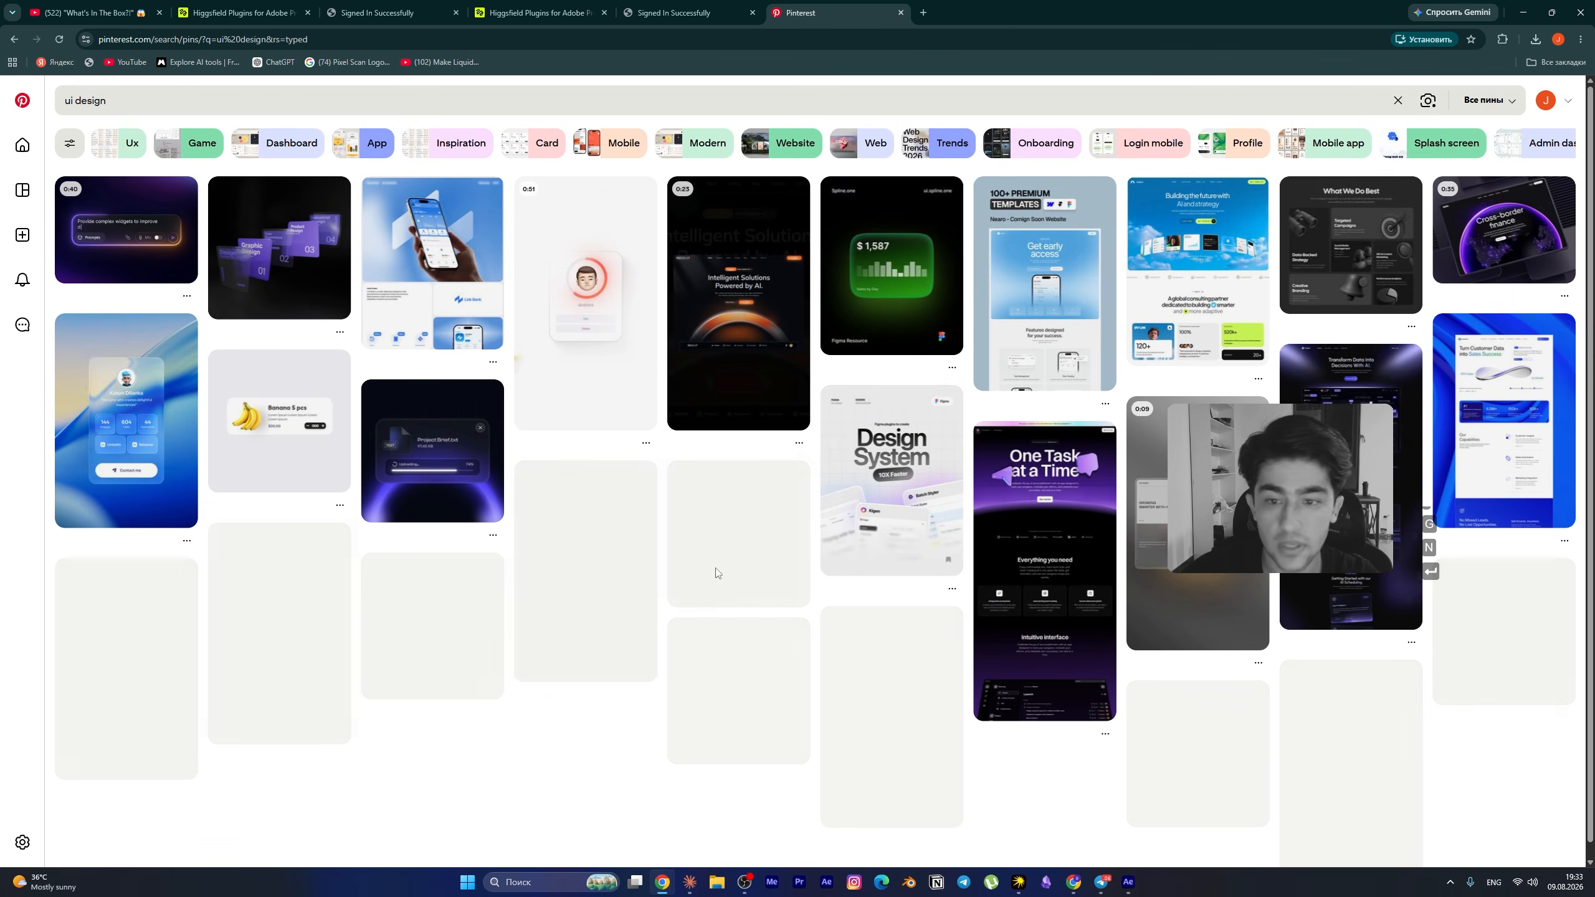
scroll(717, 583, "down", 6)
scroll(717, 583, "down", 4)
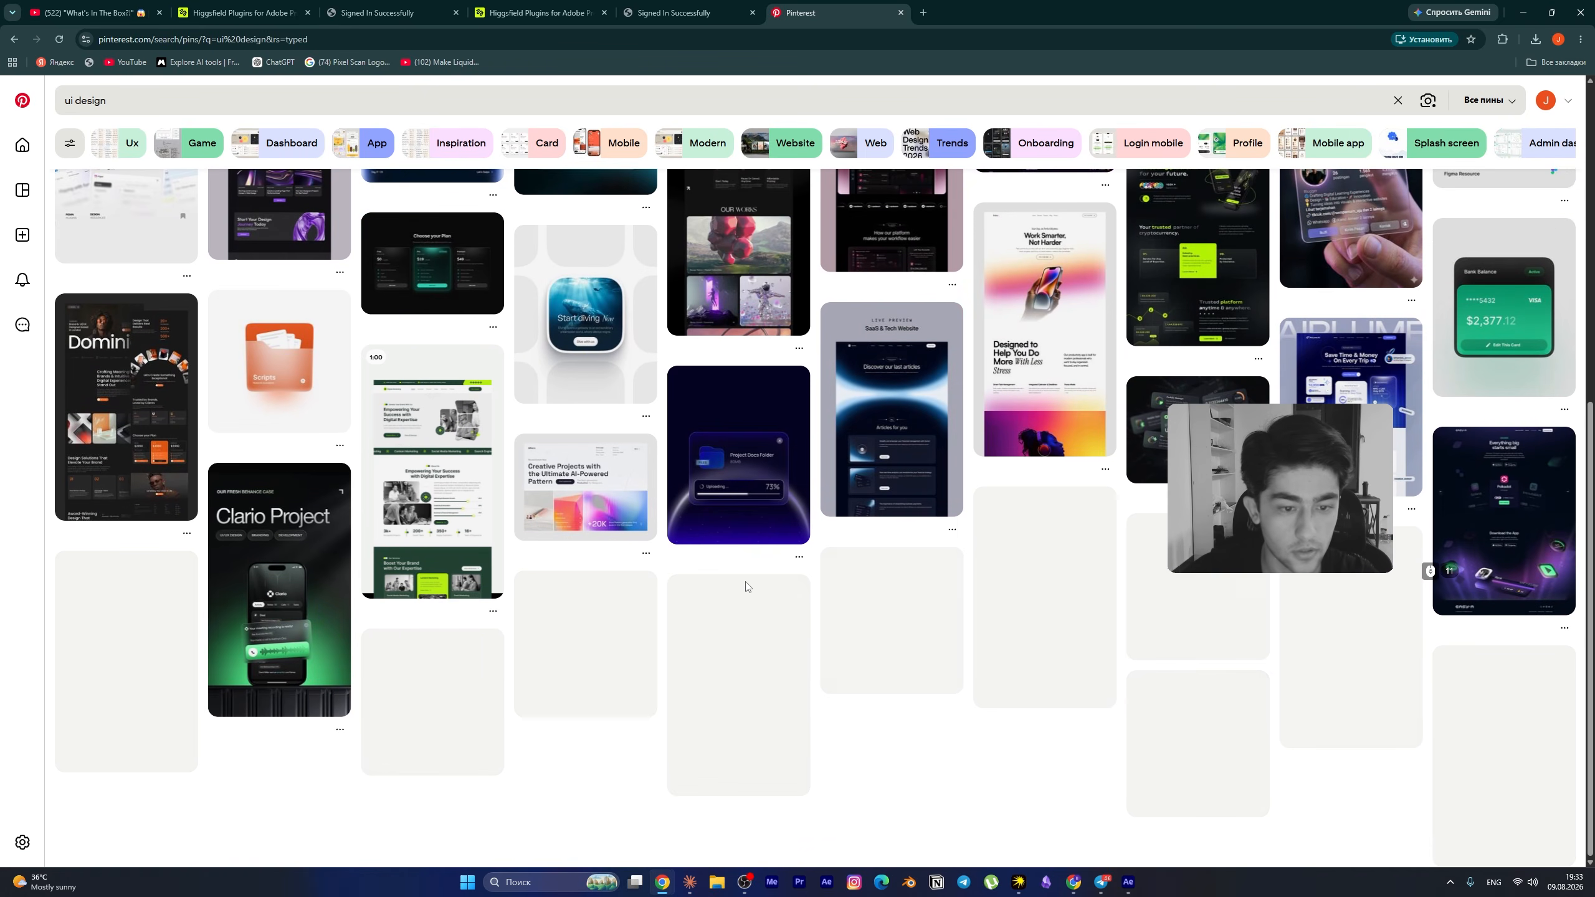
- Find the dark Current Balance card design with Deposit and Withdraw buttons among the Pinterest results and save its image to Downloads as a JPEG
scroll(787, 557, "down", 1)
scroll(787, 557, "down", 7)
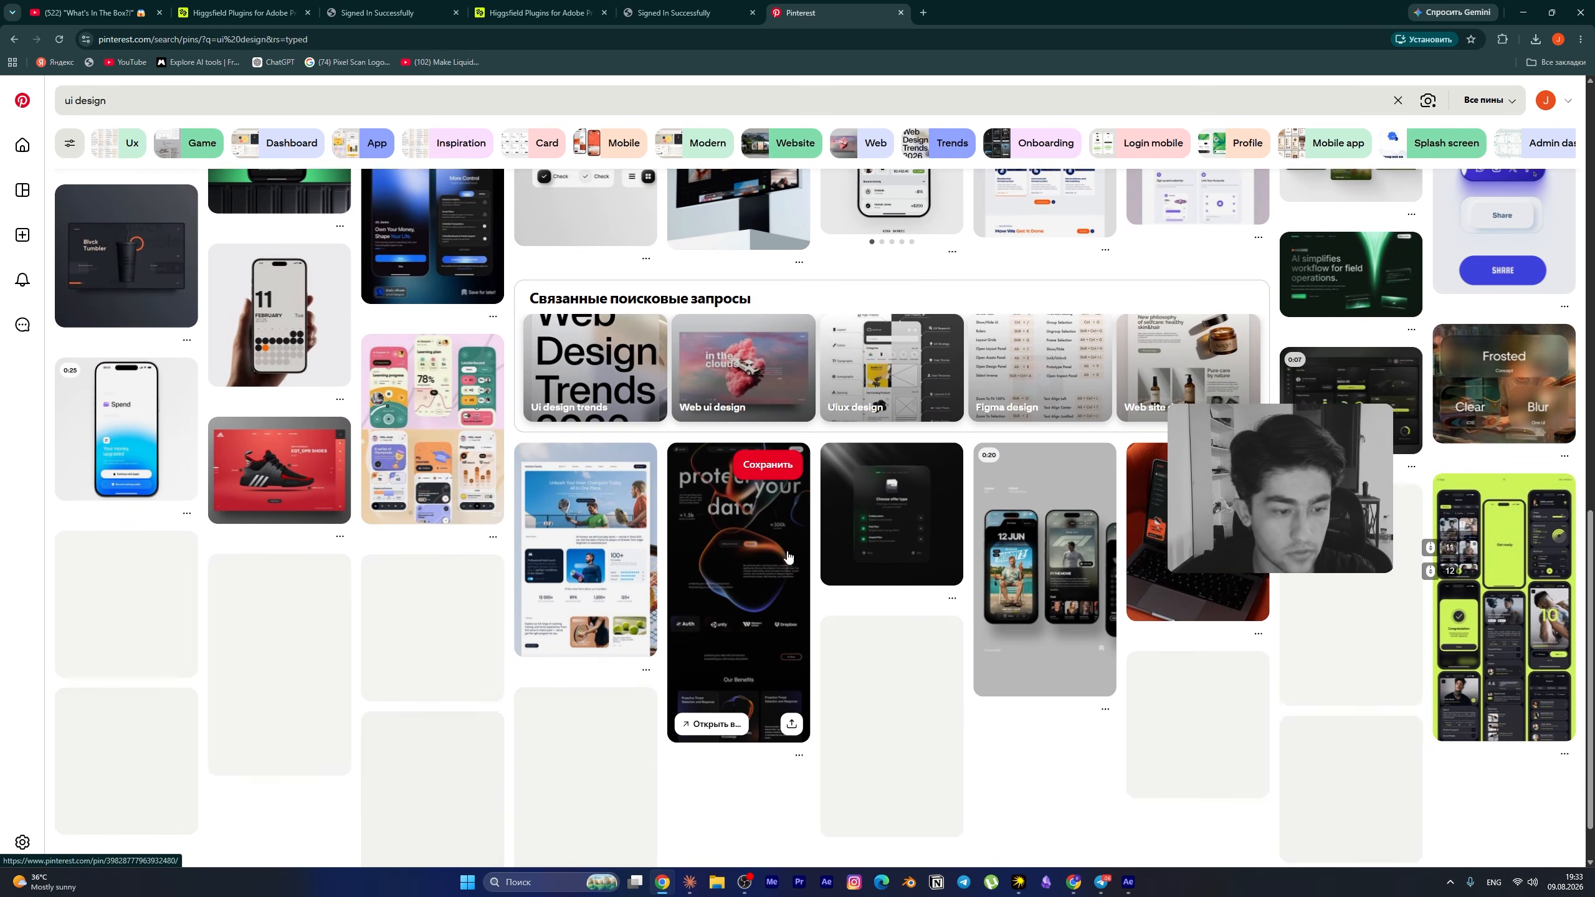
scroll(854, 530, "down", 5)
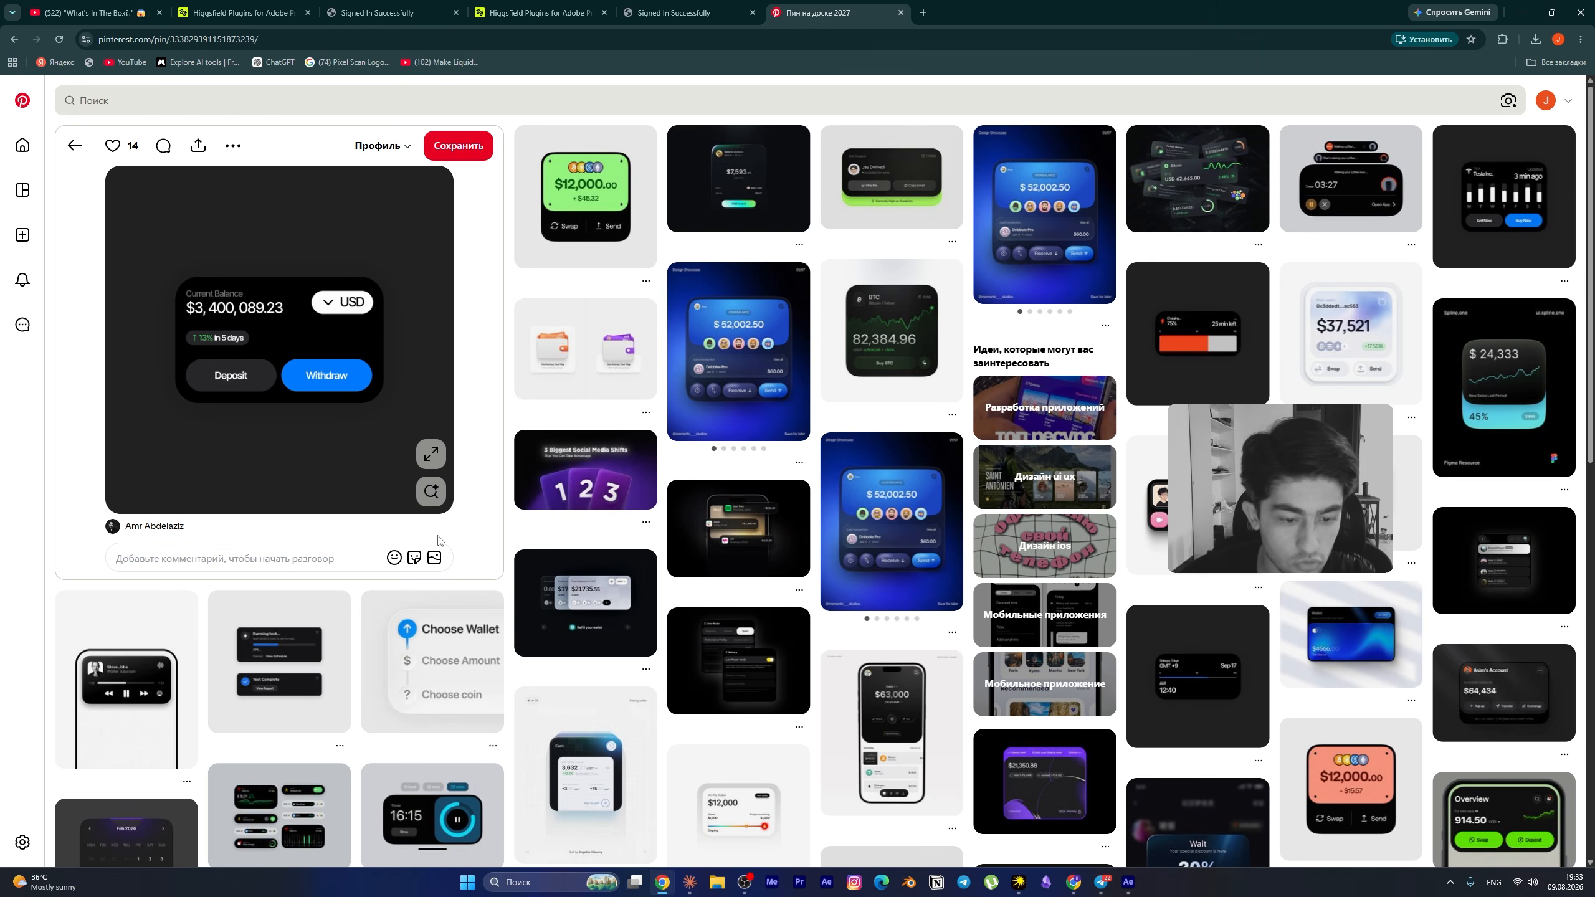
right_click(258, 307)
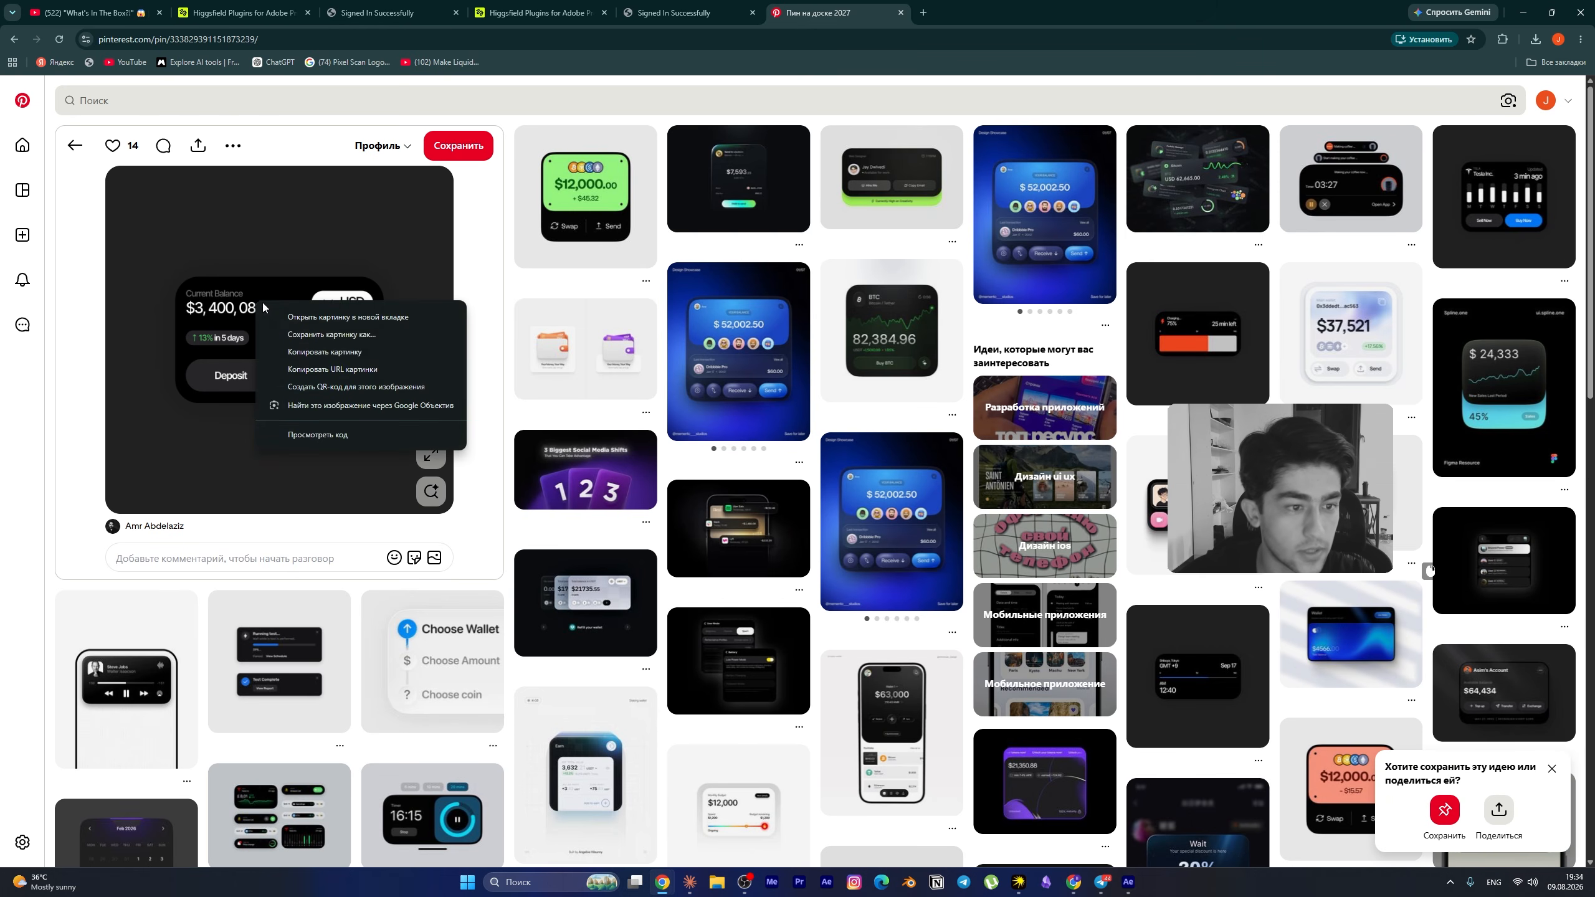
left_click(320, 335)
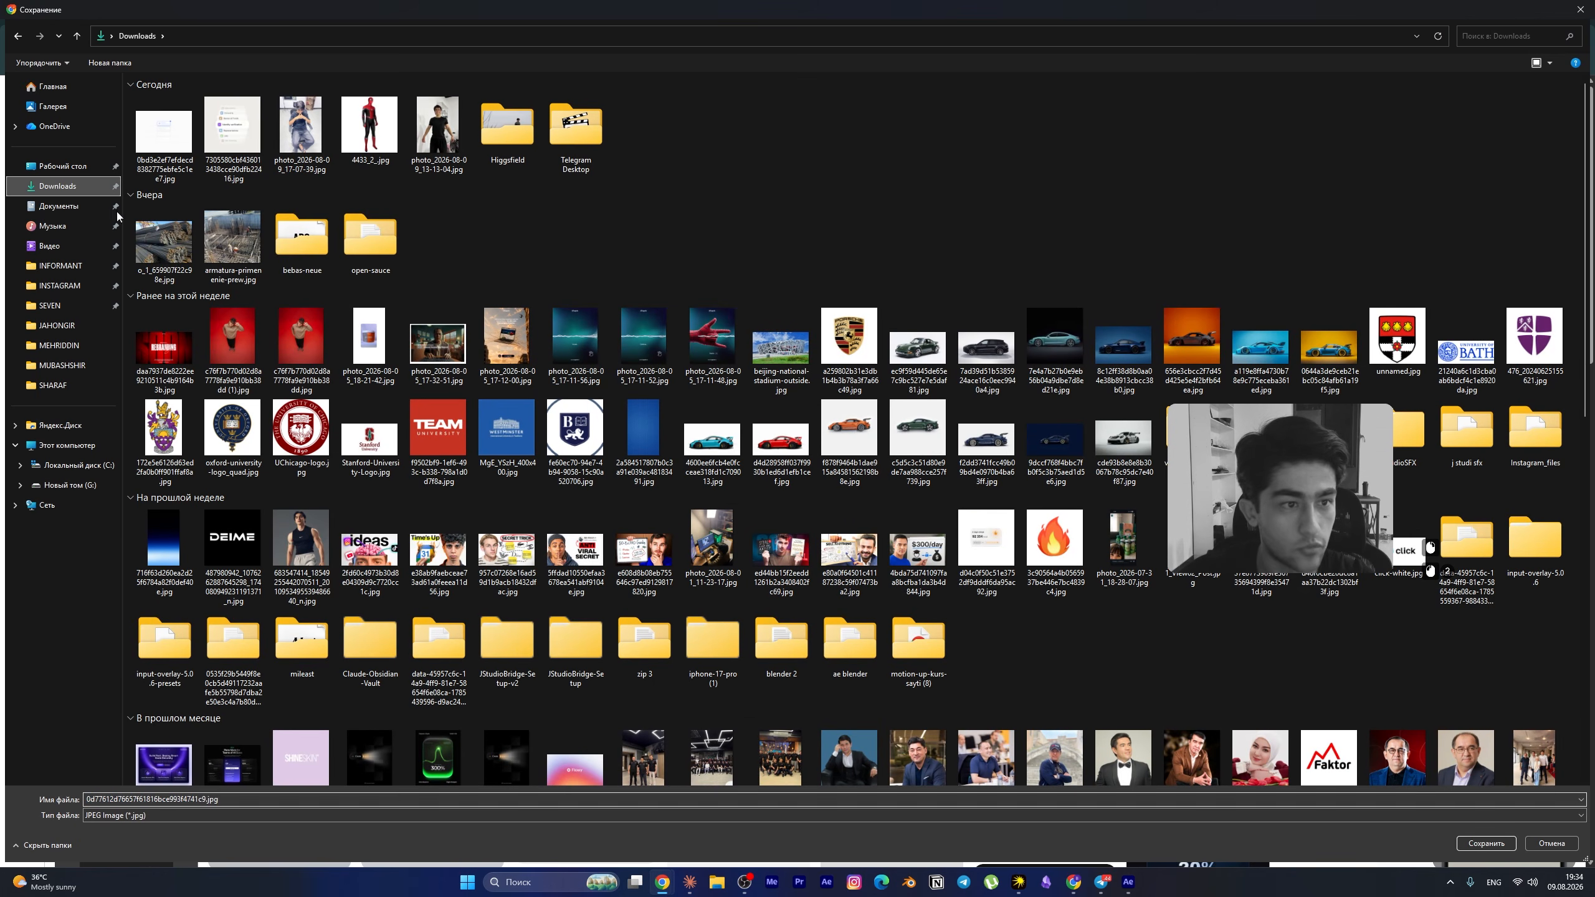
key("Return")
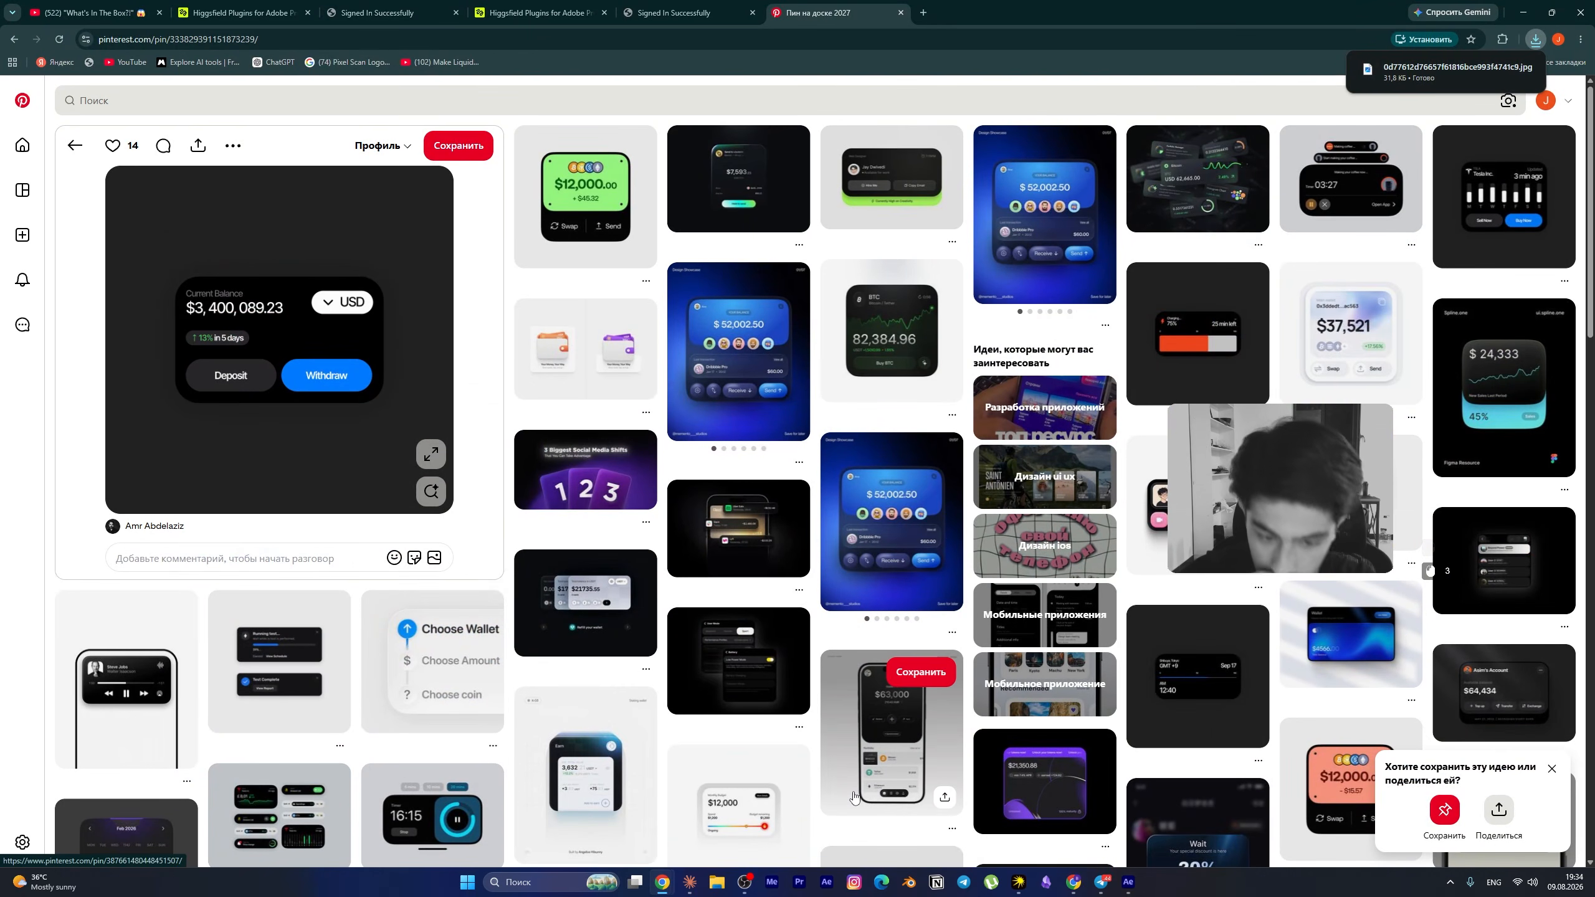
- Switch to Claude, attach 7305580cbf436013438cce90dfb22416.jpg from Downloads to the open chat, and preview the attached image
left_click(689, 882)
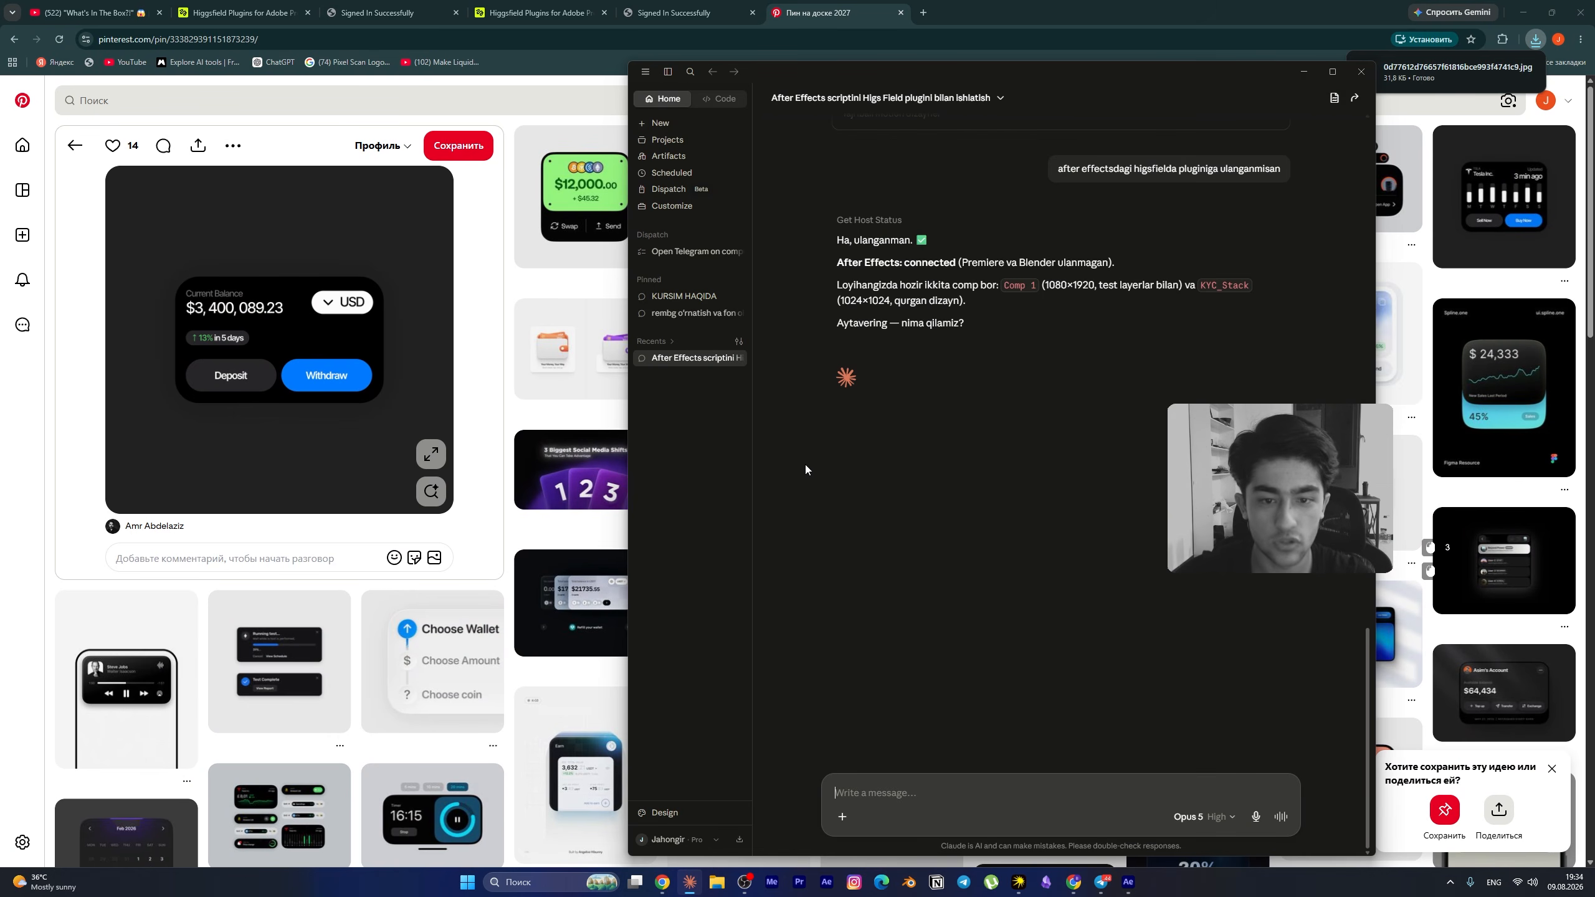
left_click(842, 816)
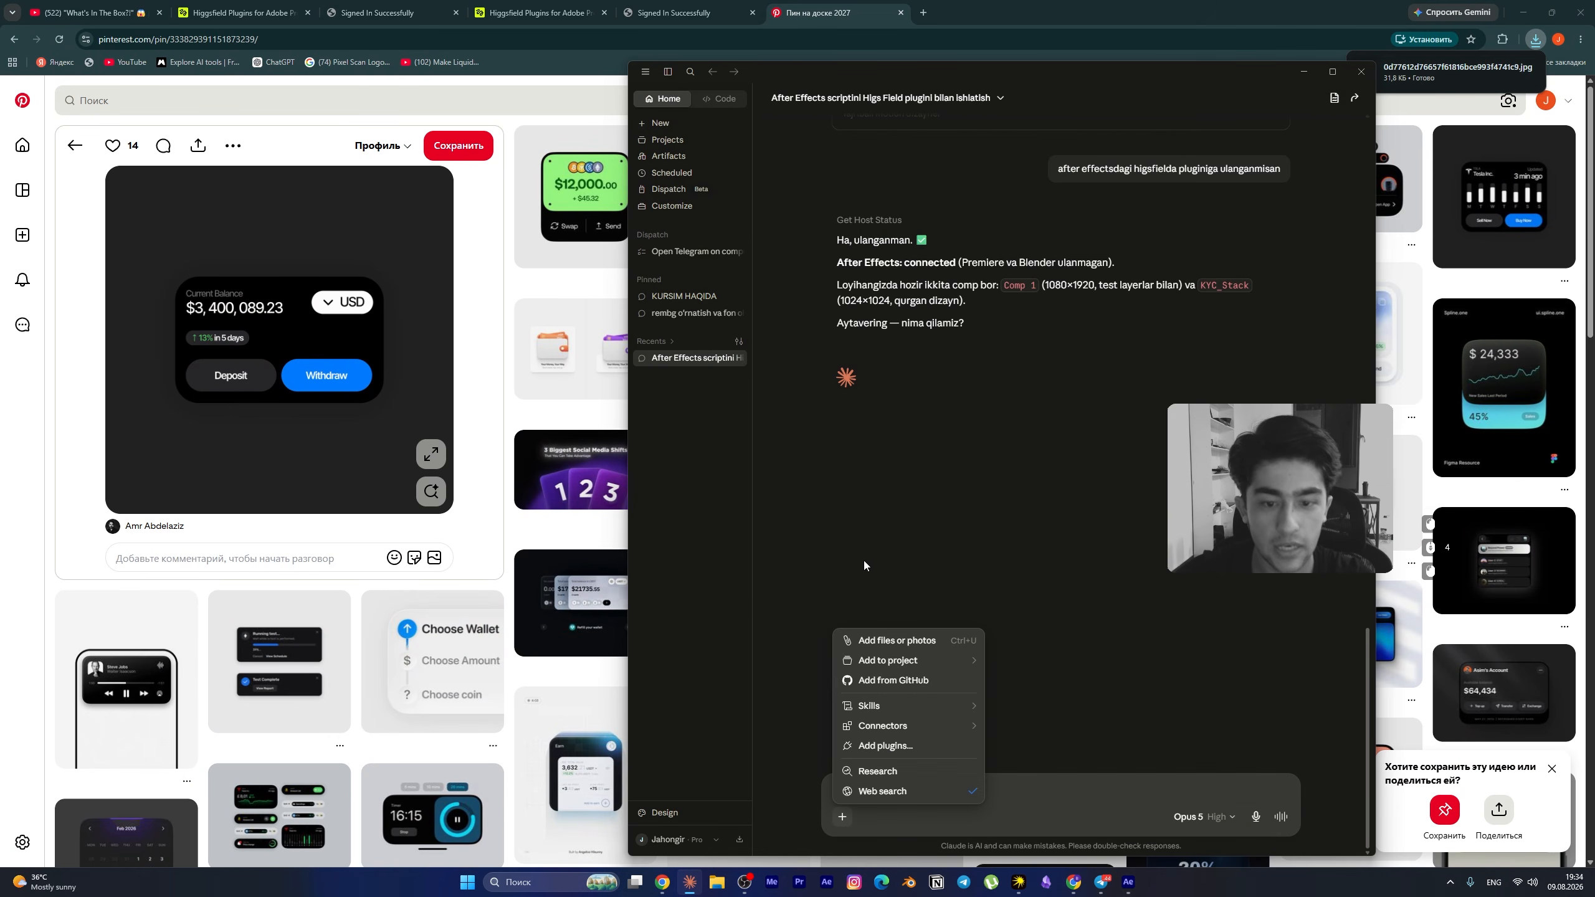
left_click(867, 643)
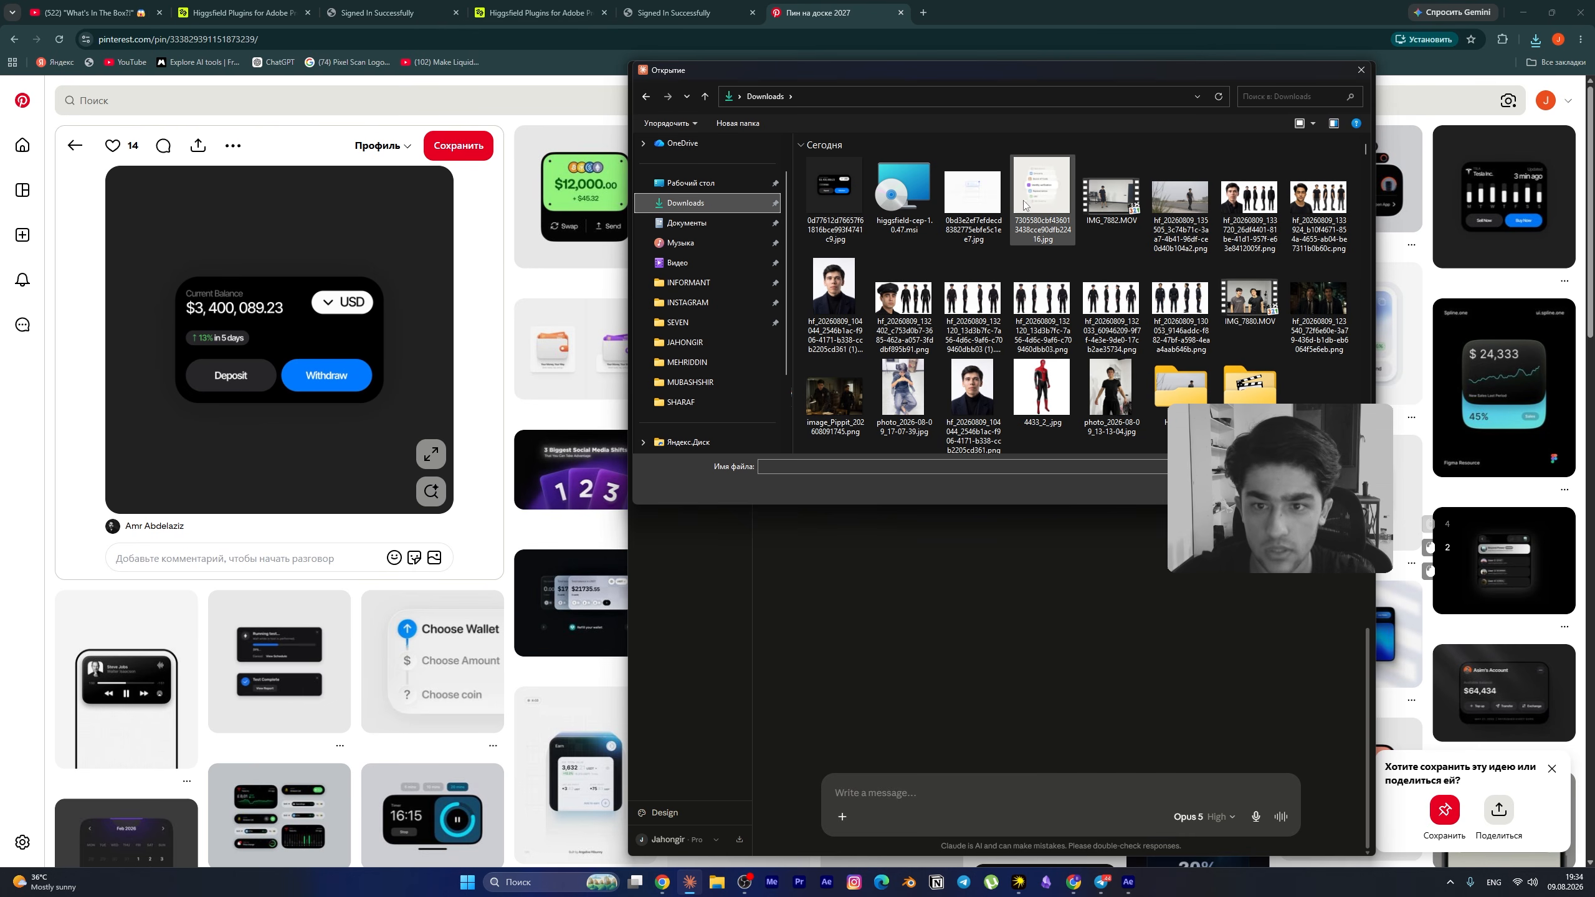
left_click(1263, 490)
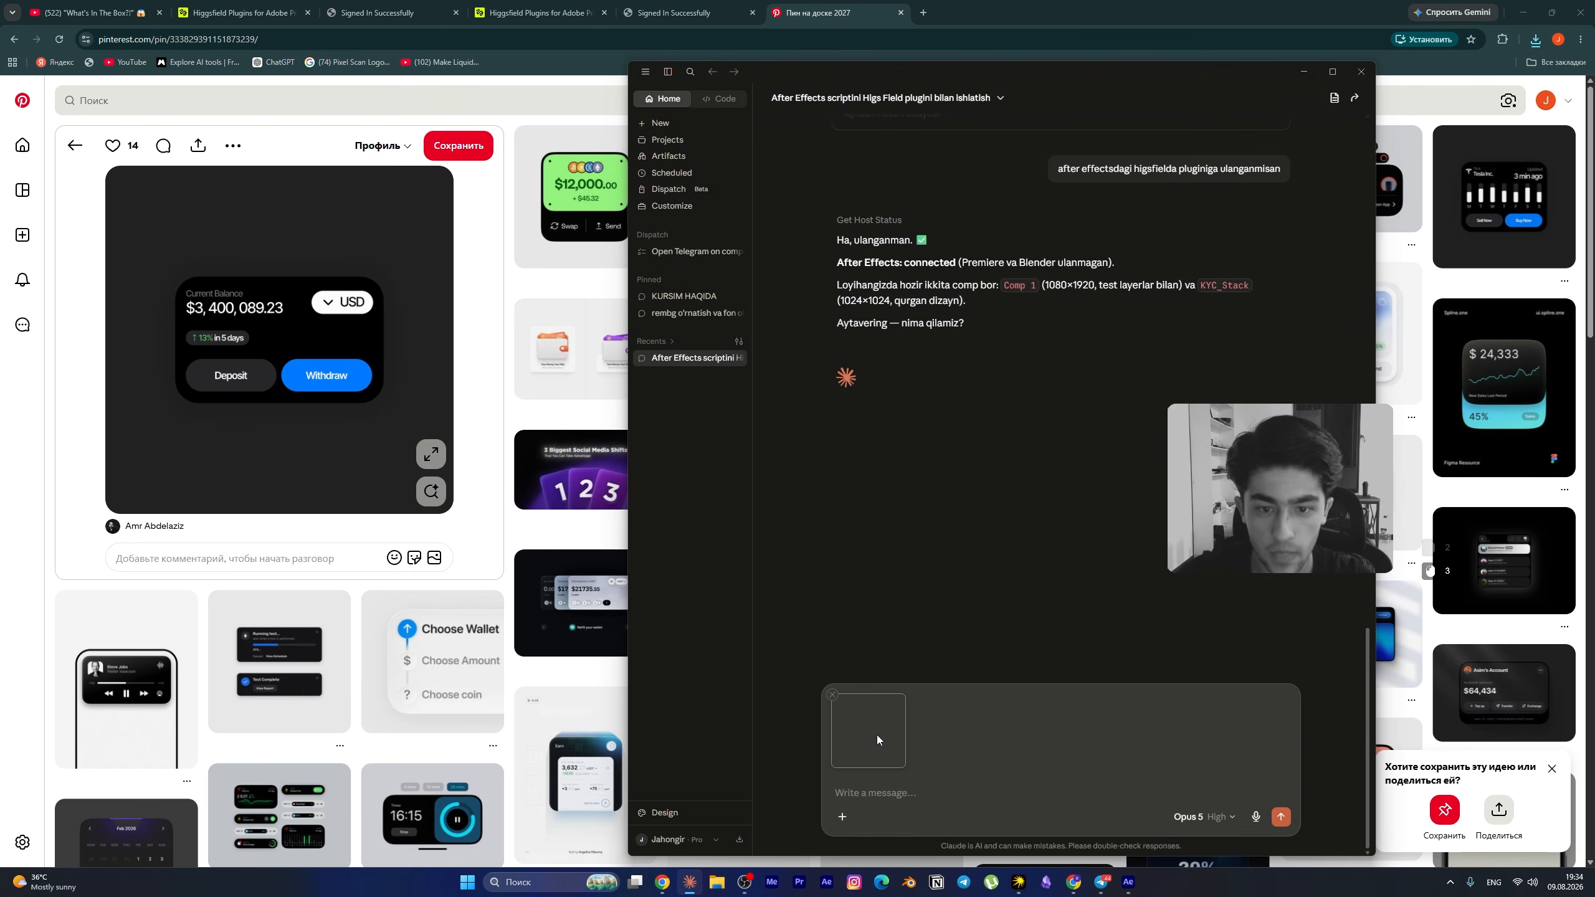
left_click(871, 736)
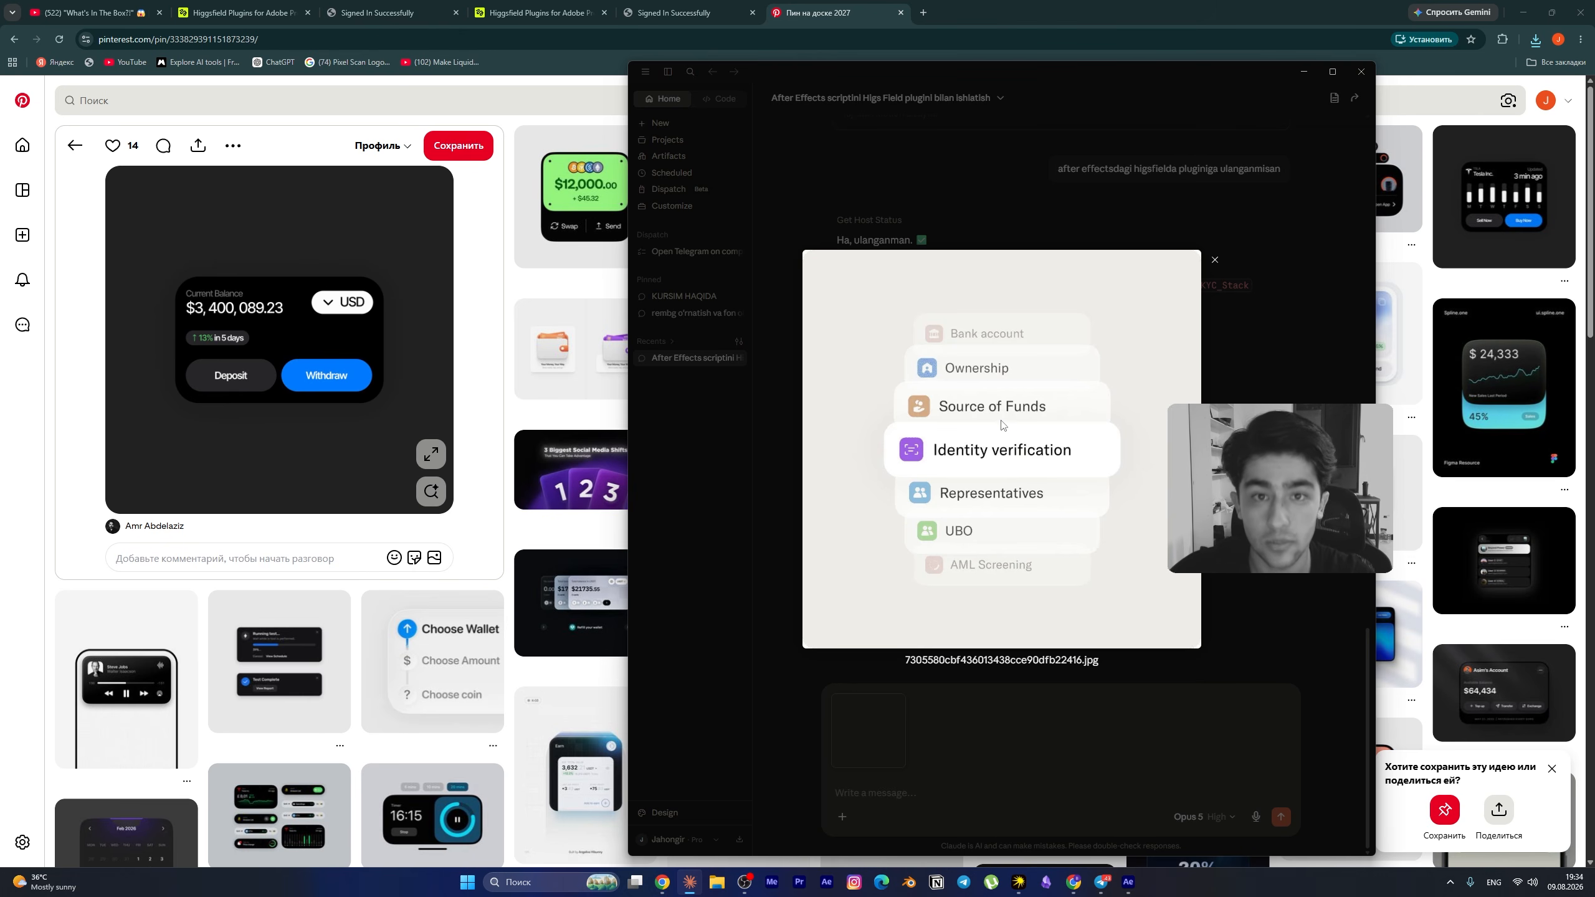
left_click(965, 741)
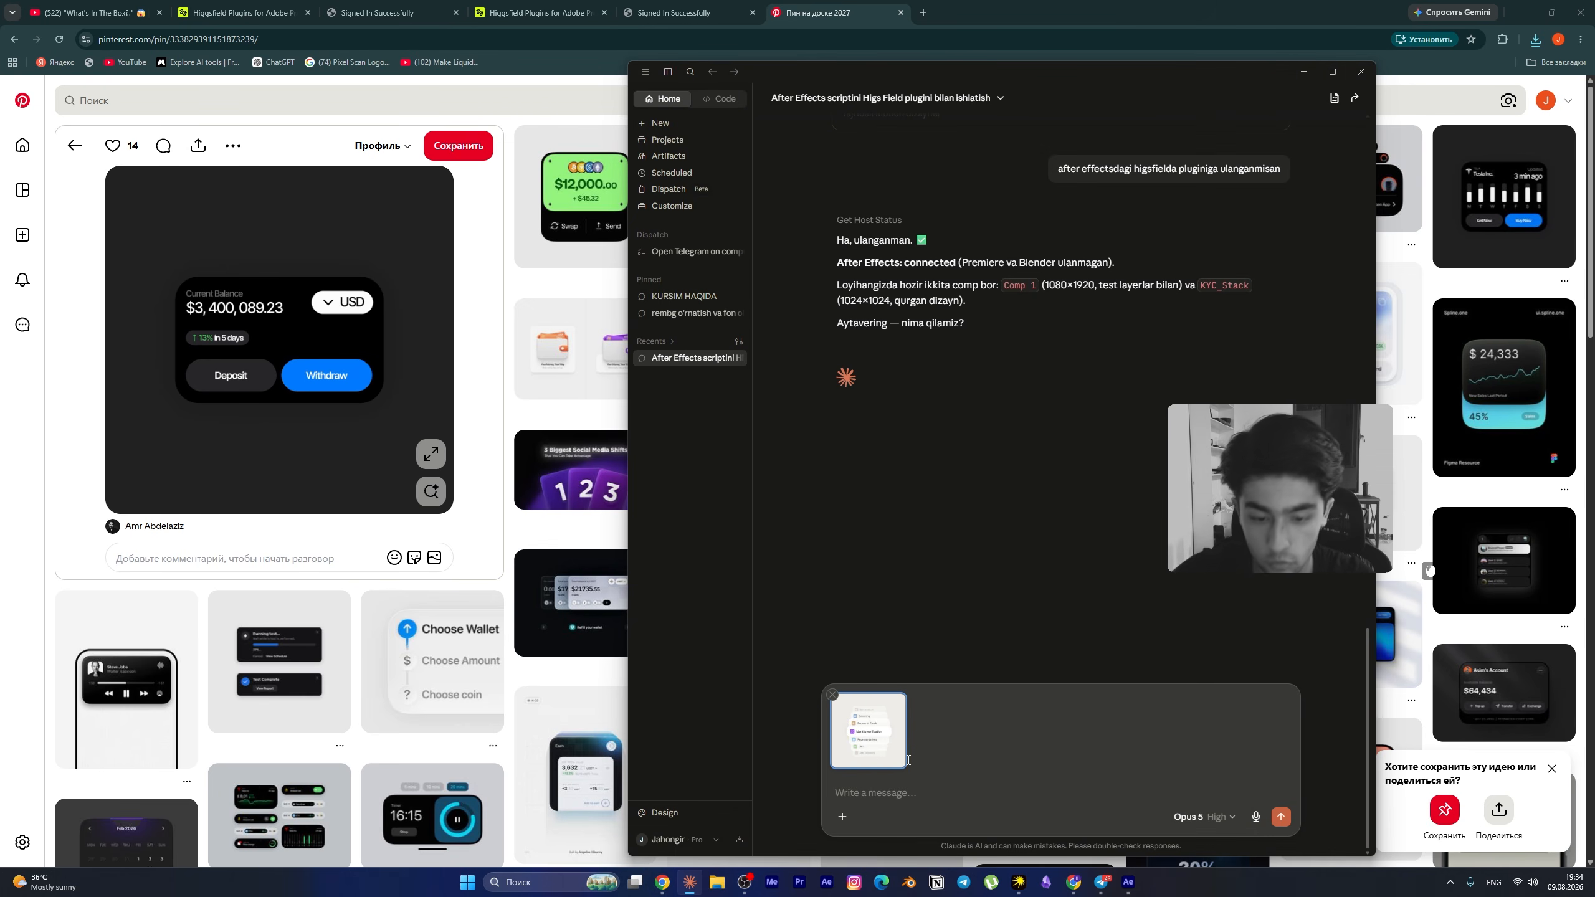
- Send Claude the message "shuni after effectsga ui design dep kampazitsiya ochib icxhiga layerlarga qoyib chiq" with the attached image
left_click(891, 793)
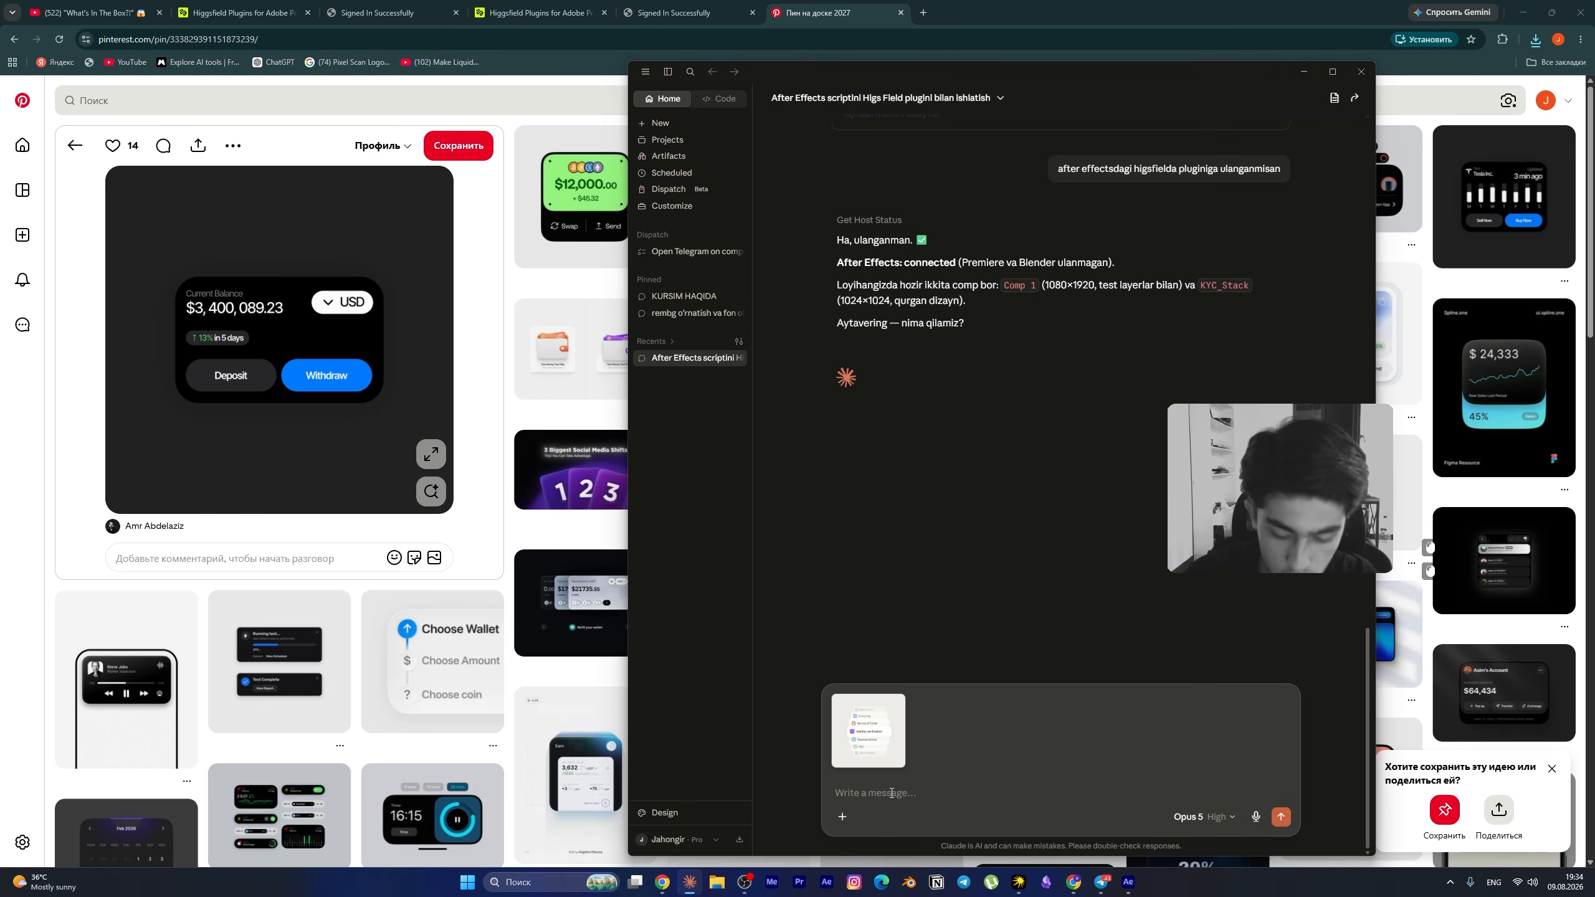
type("shuni after ef")
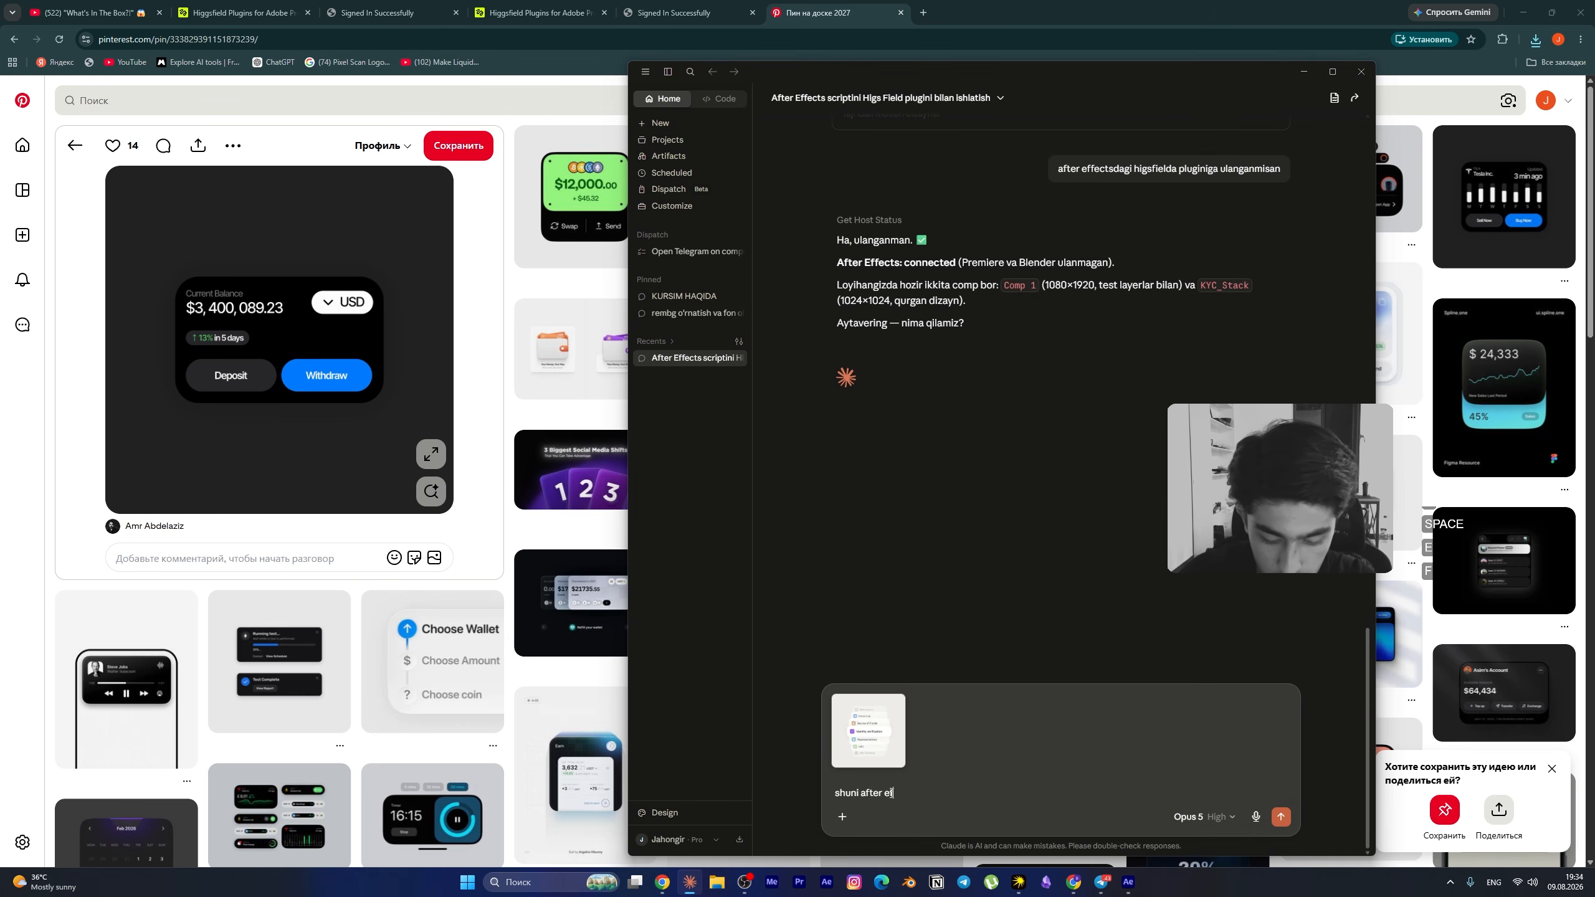
type("fects")
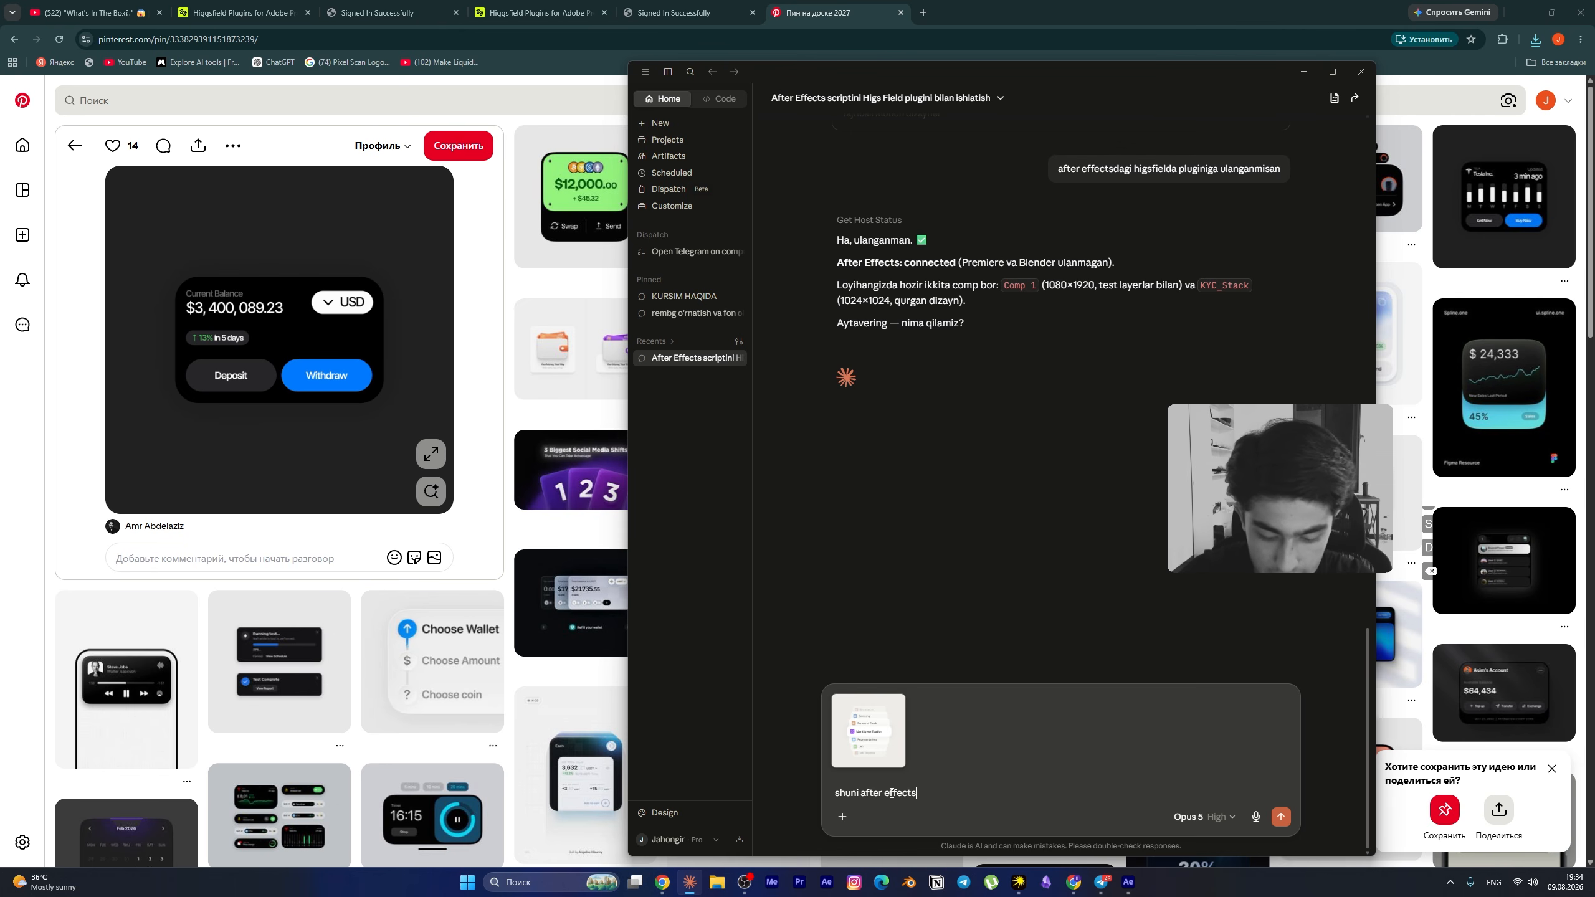
type("ga ui ")
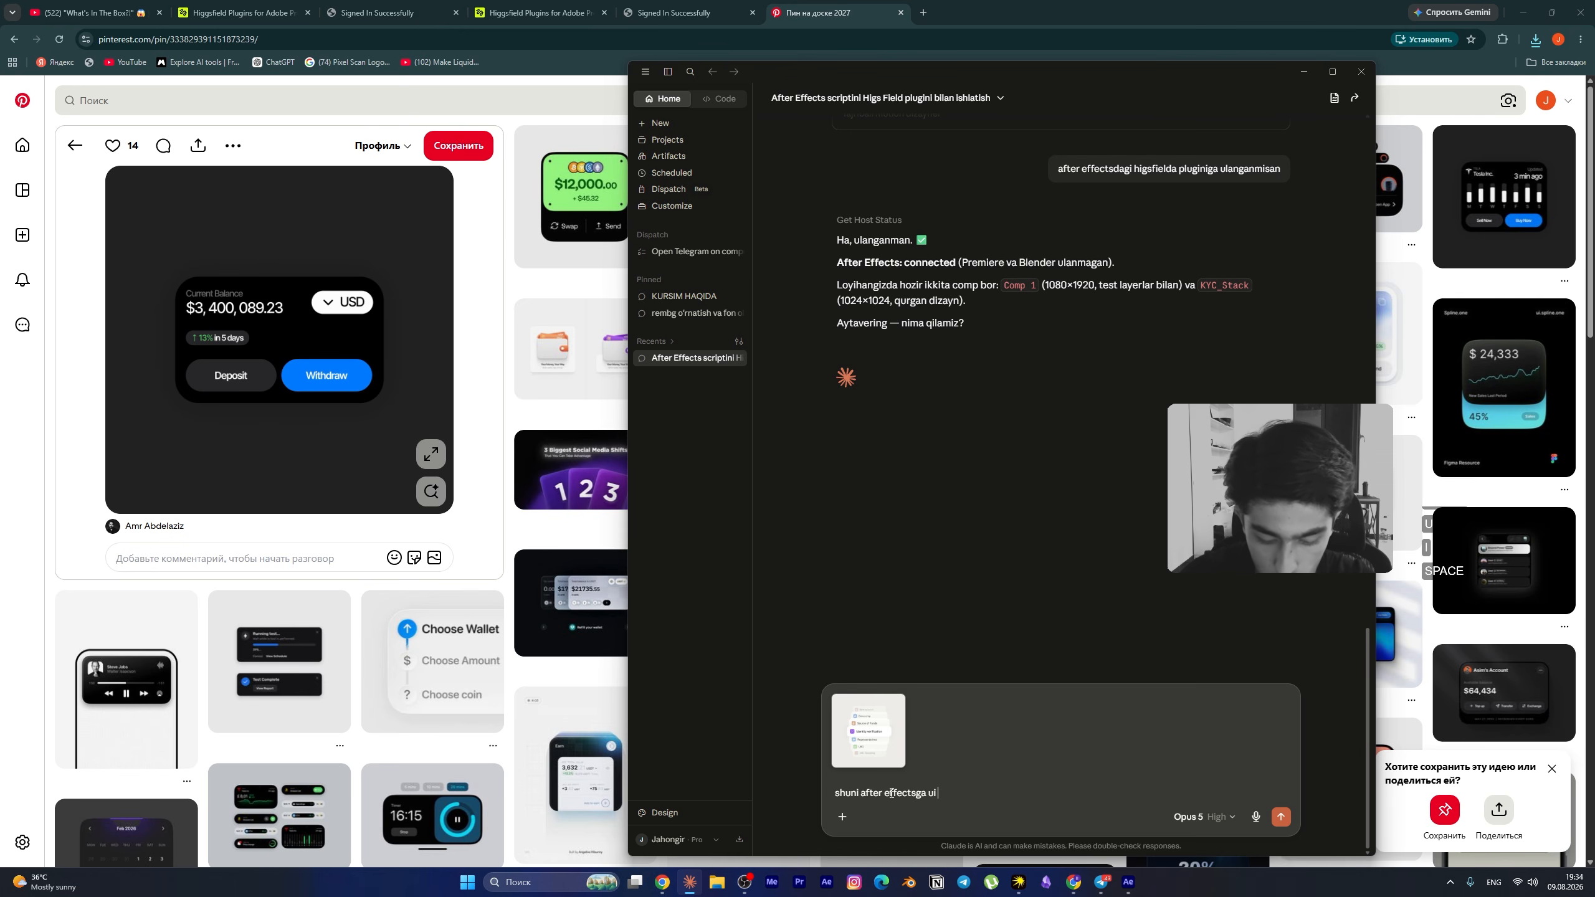
type("design ")
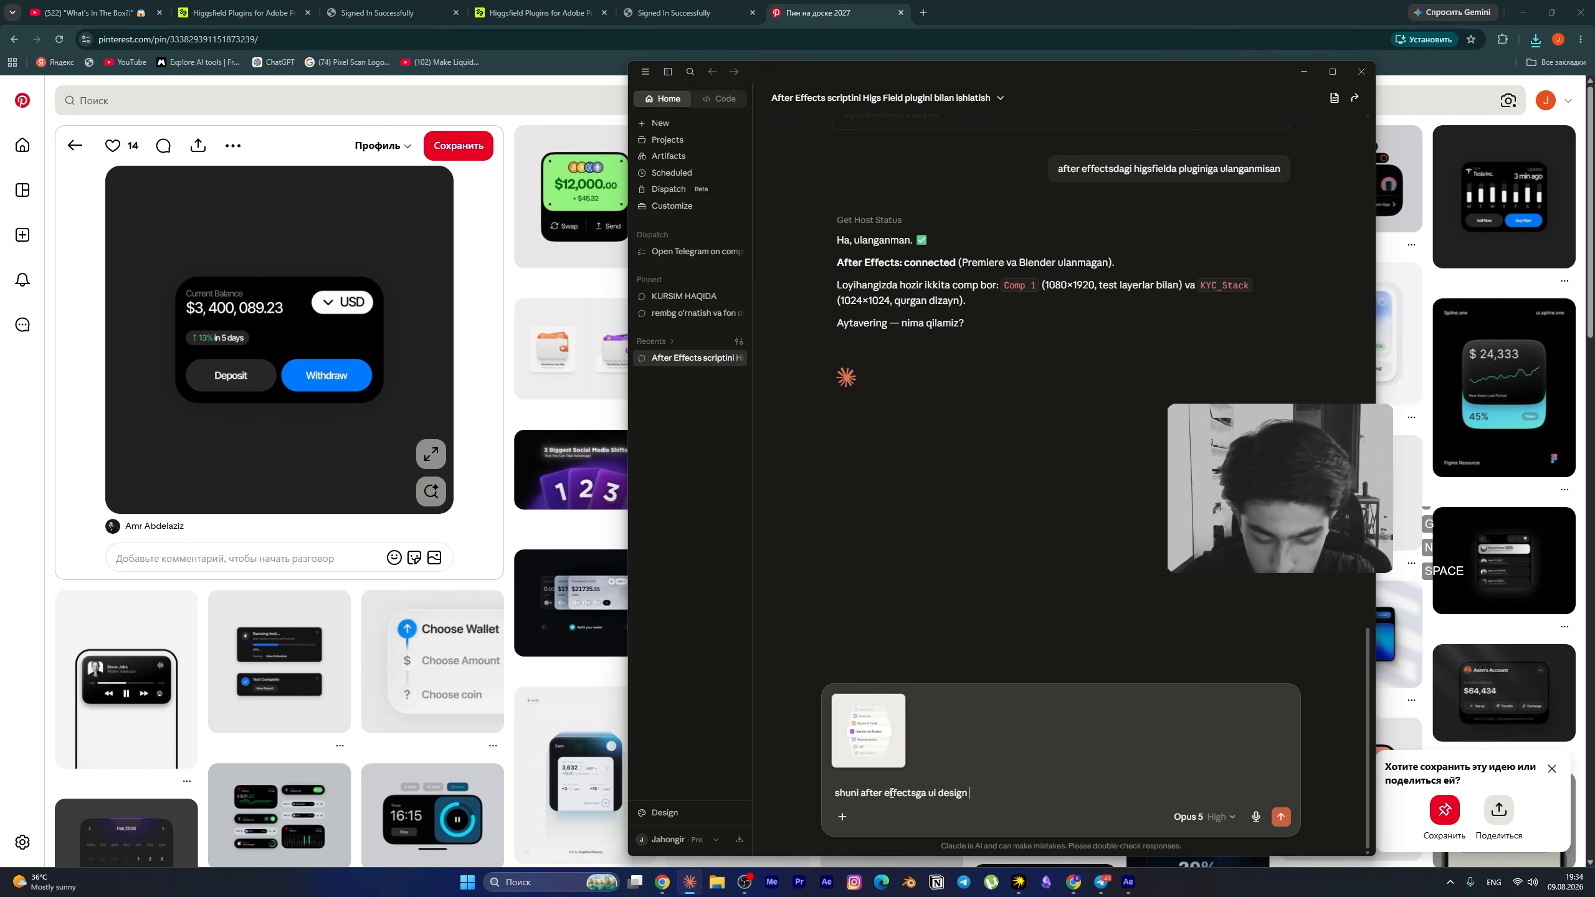
type("dep kamp")
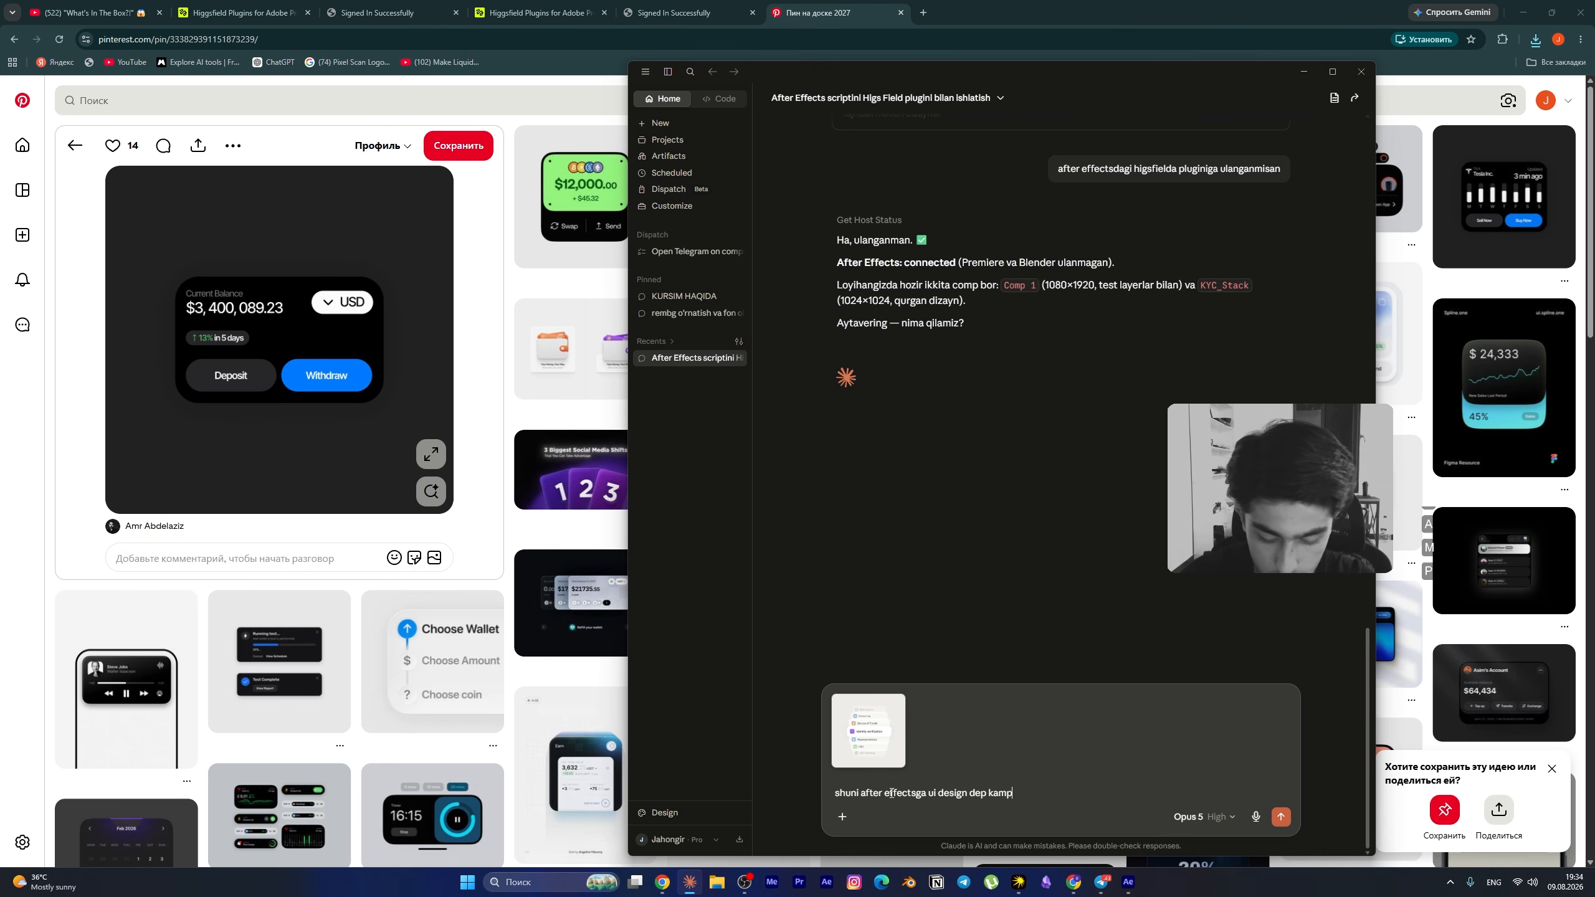
type("azitsiya ochib icxhiga ")
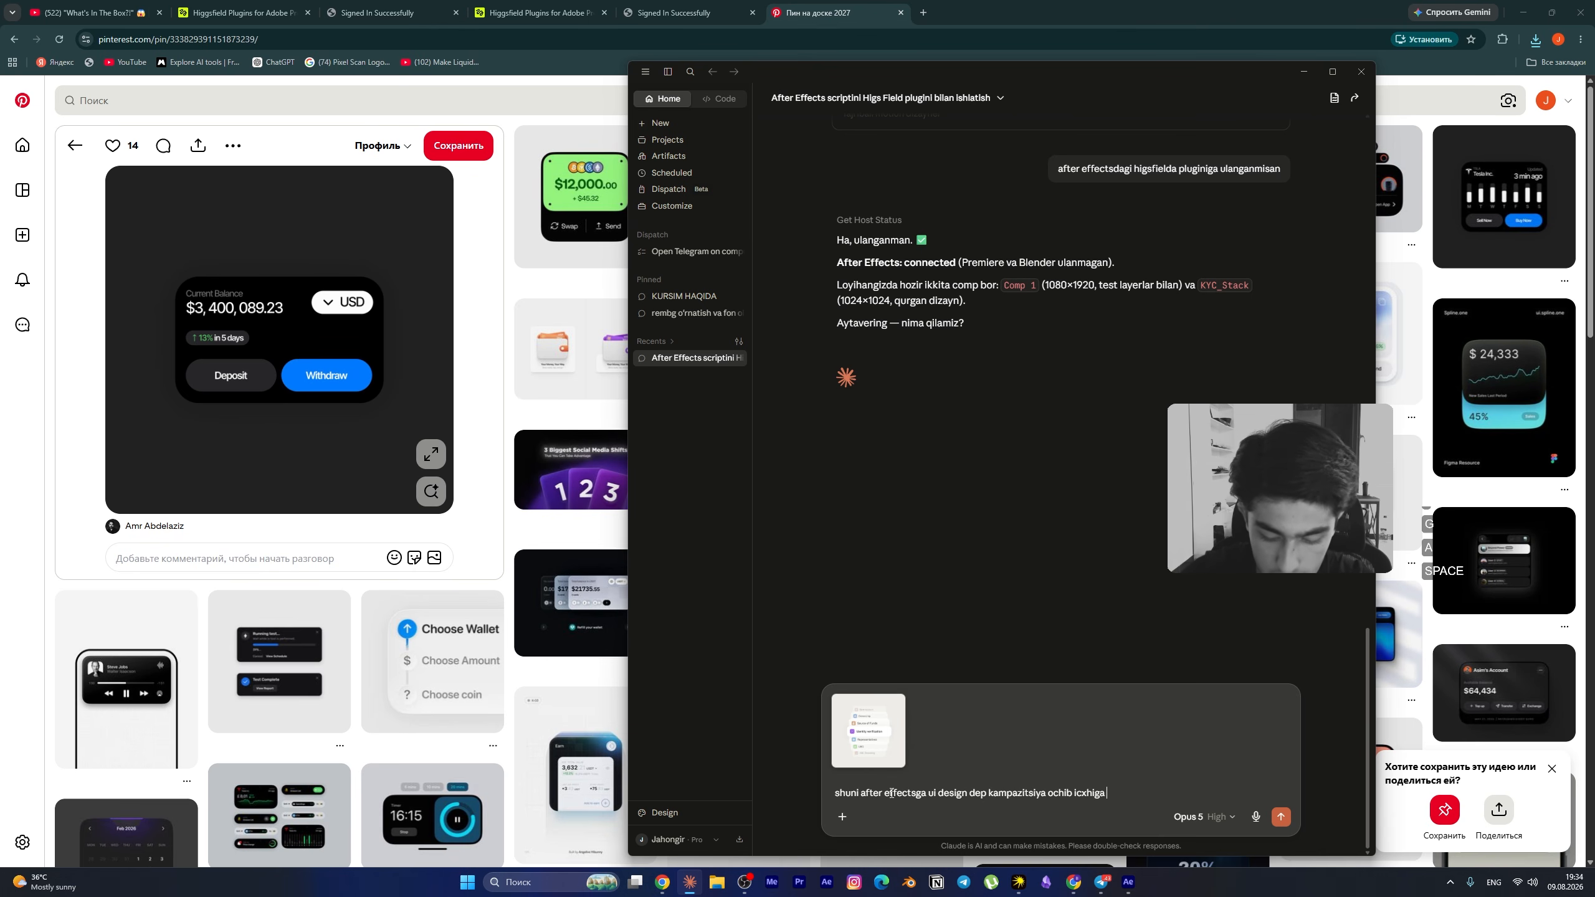
type("layerlarga ")
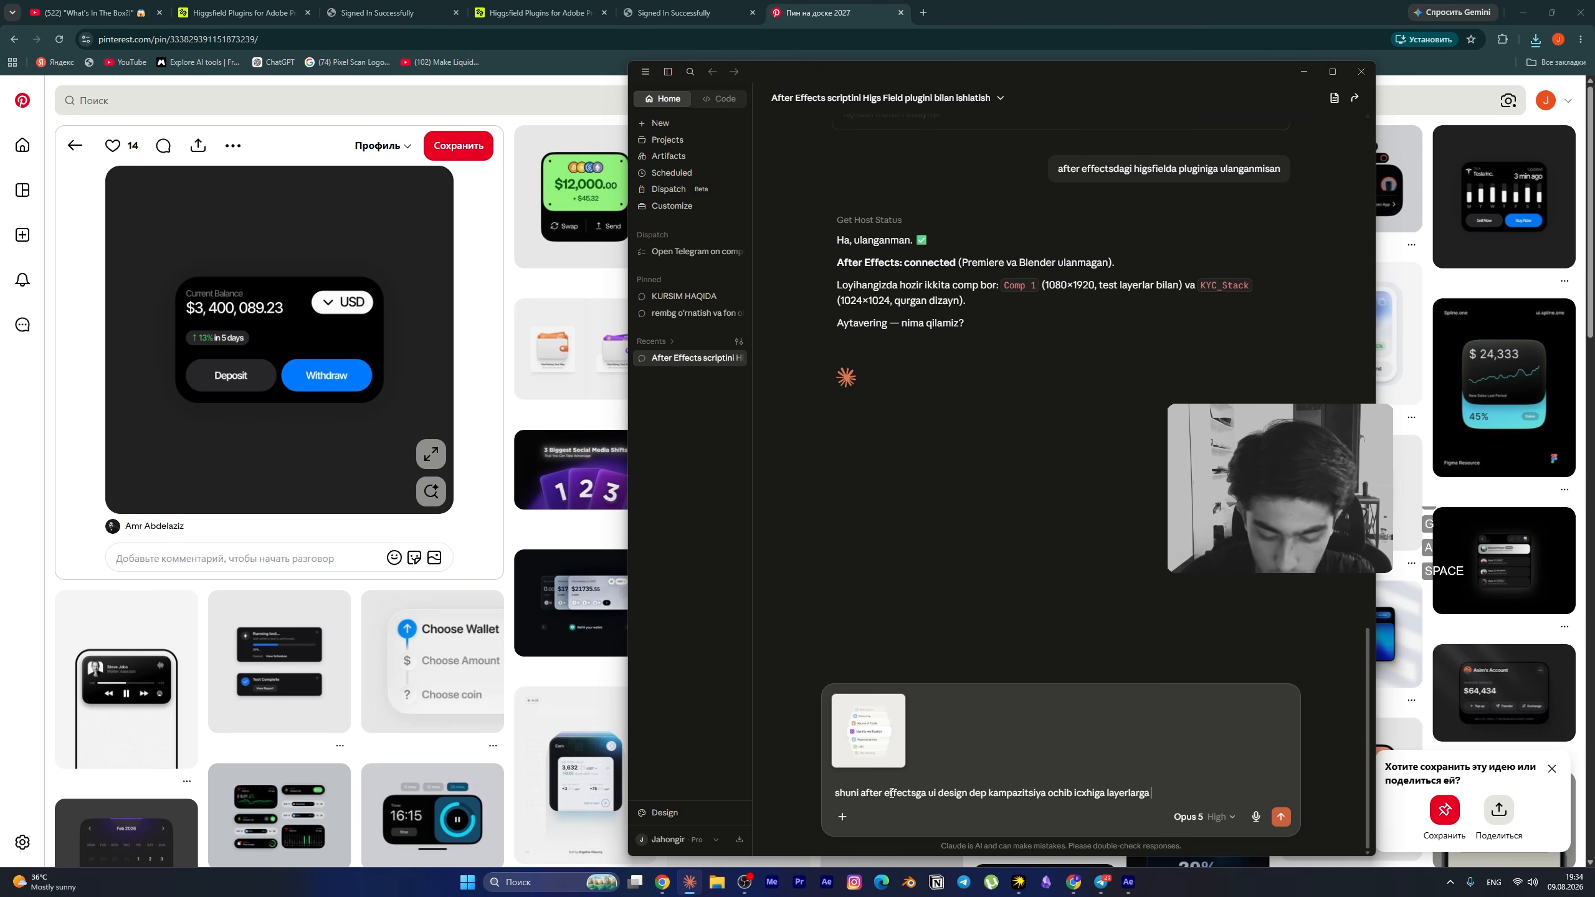
type("qoyib")
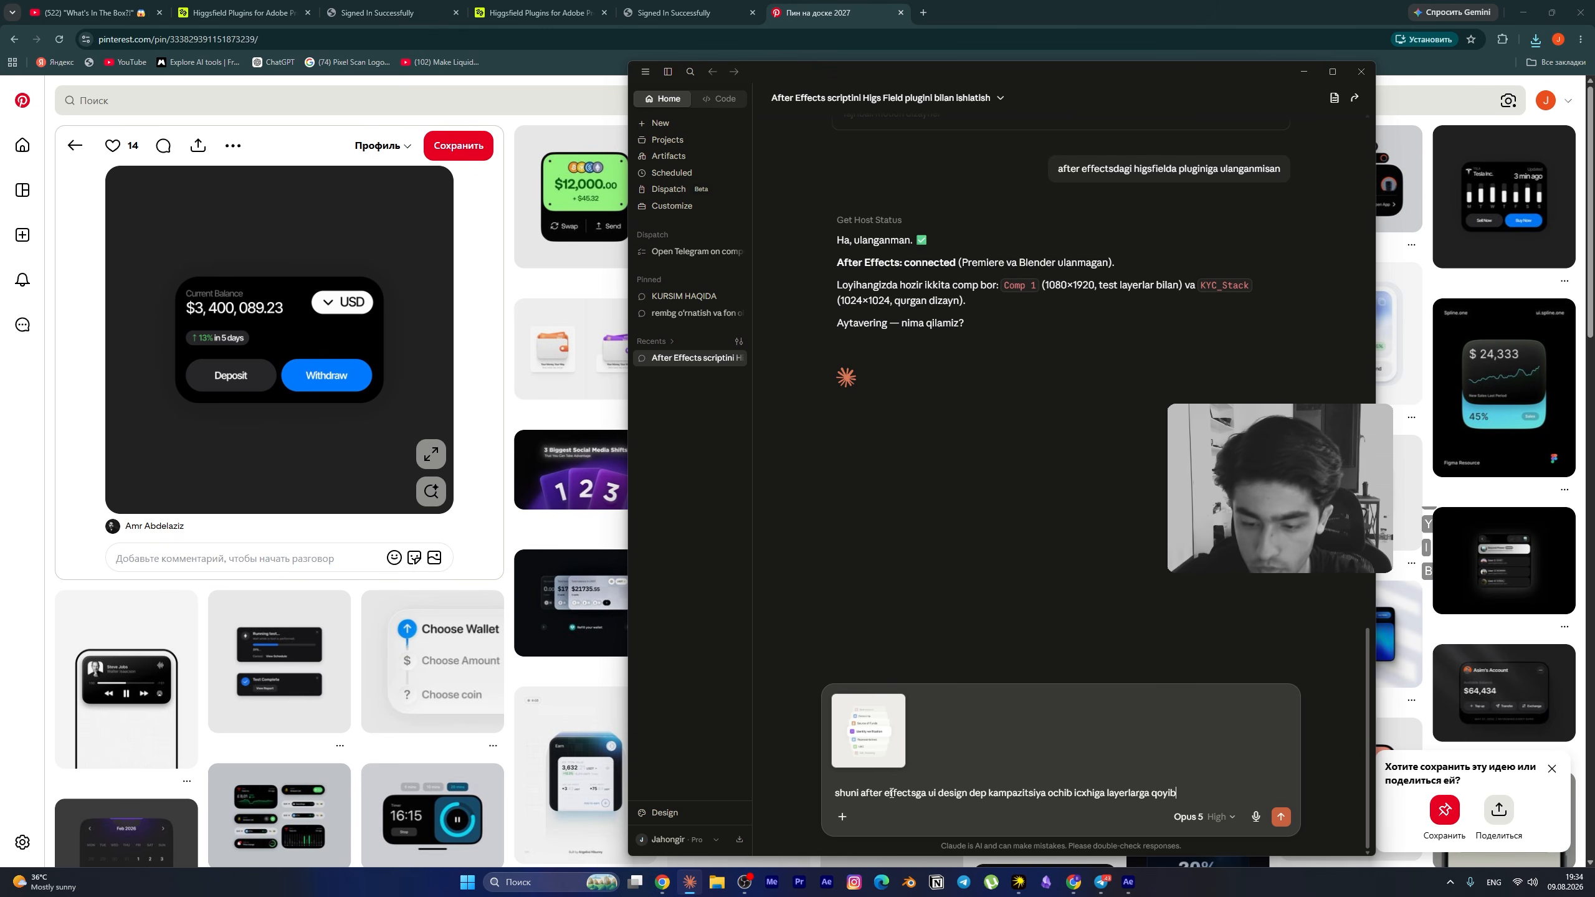
type(" chiq")
key("Return")
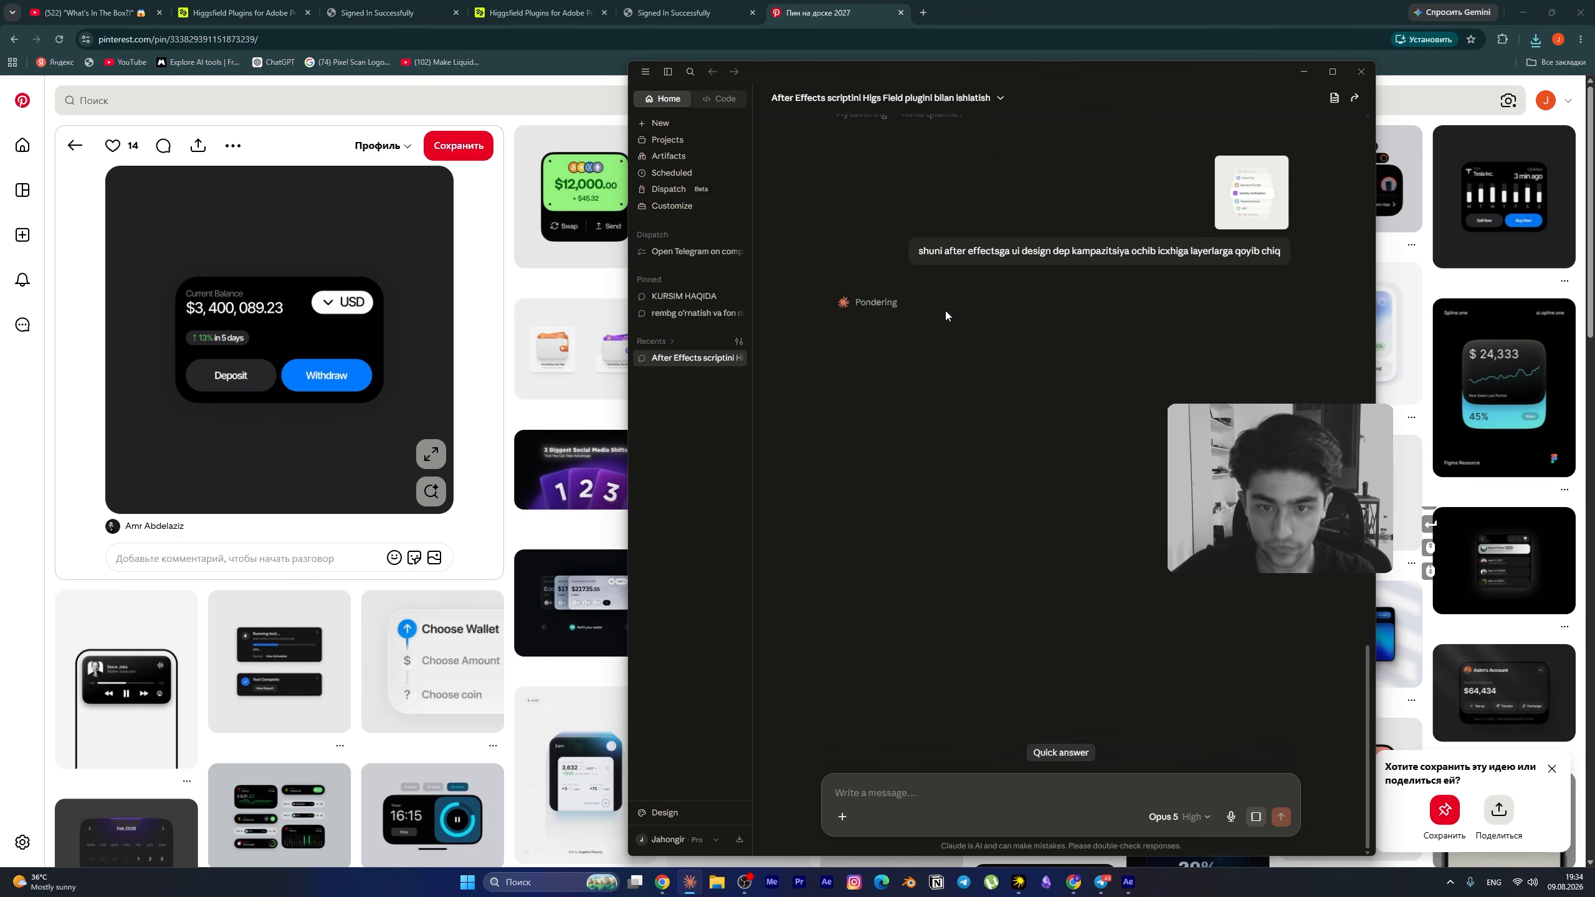
- Switch to After Effects and open Bridge MCP in the Higgsfield extension to check the bridge's connection status
left_click_drag(999, 75, 800, 69)
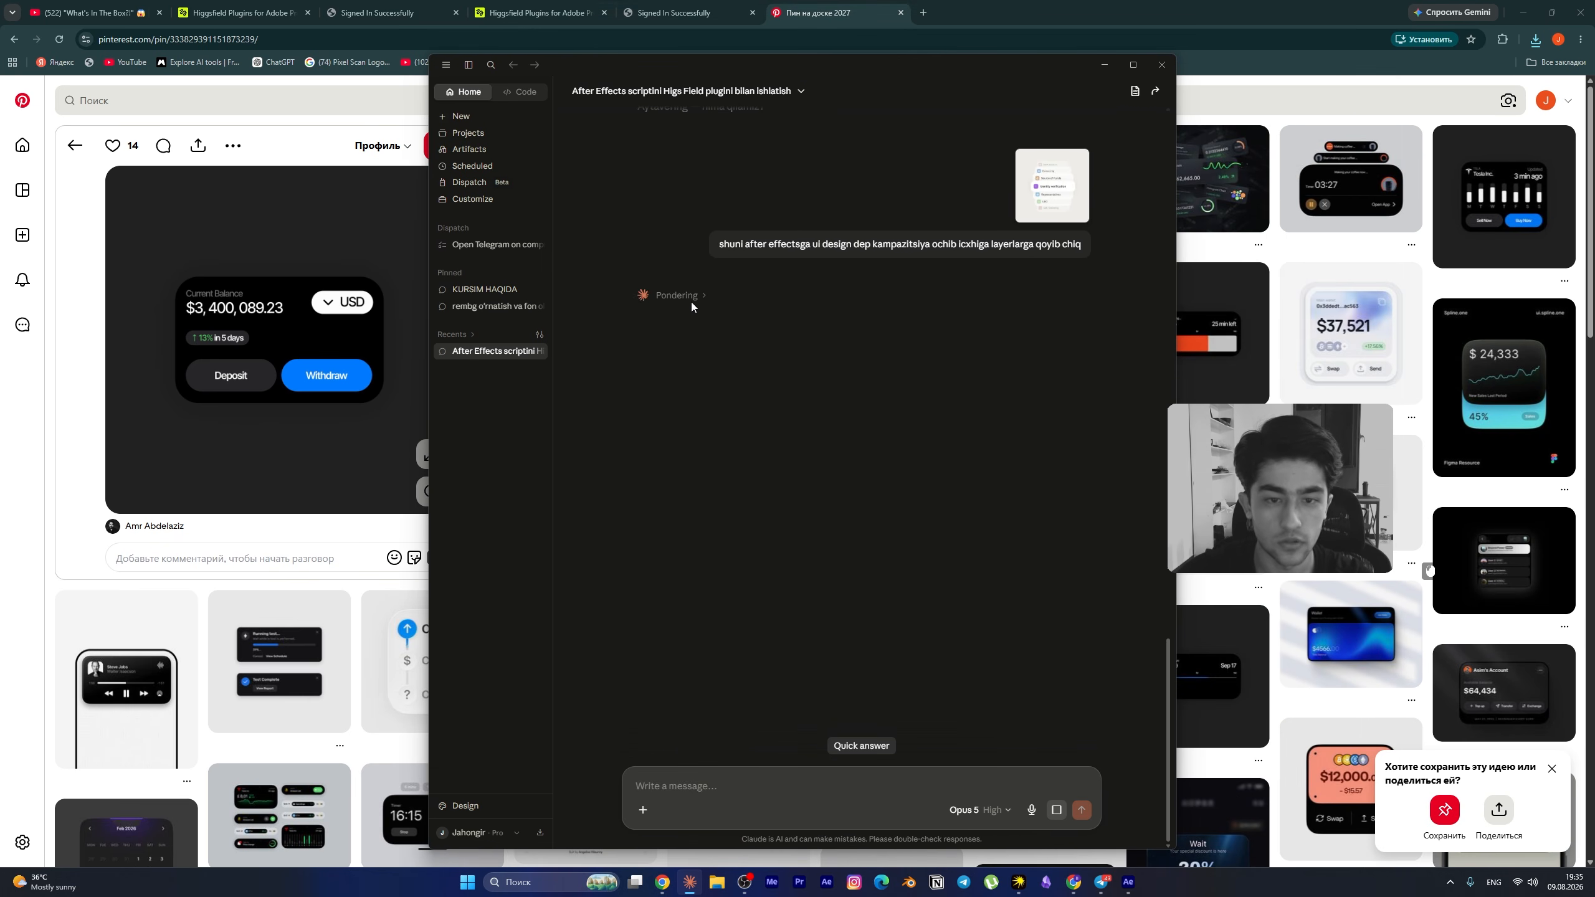
left_click_drag(680, 69, 715, 79)
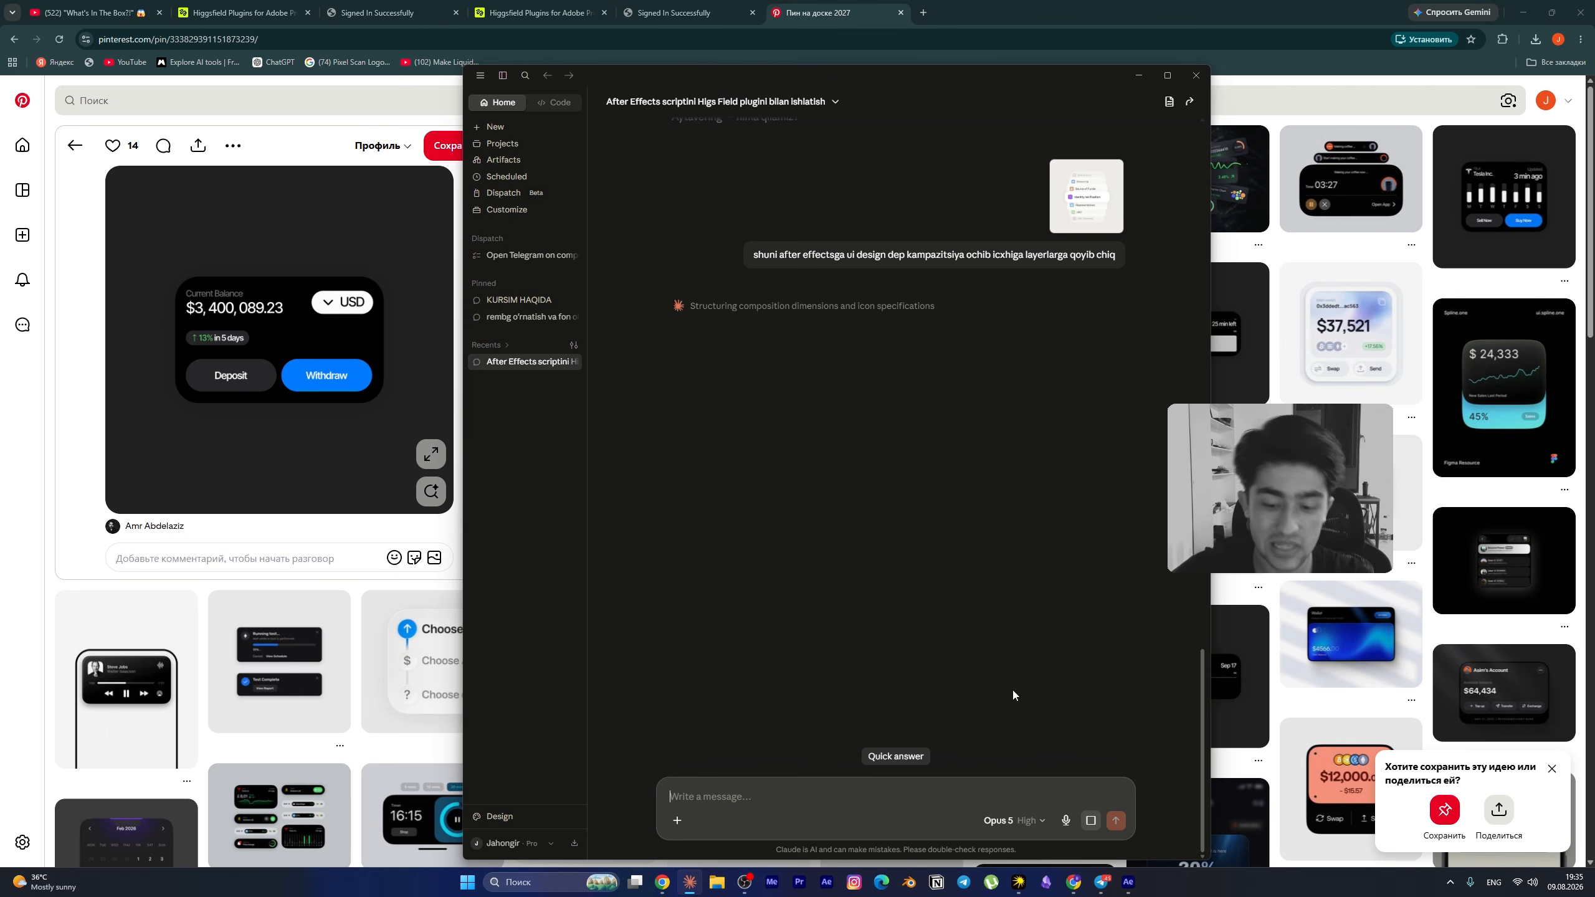
left_click(1128, 882)
scroll(471, 195, "down", 2)
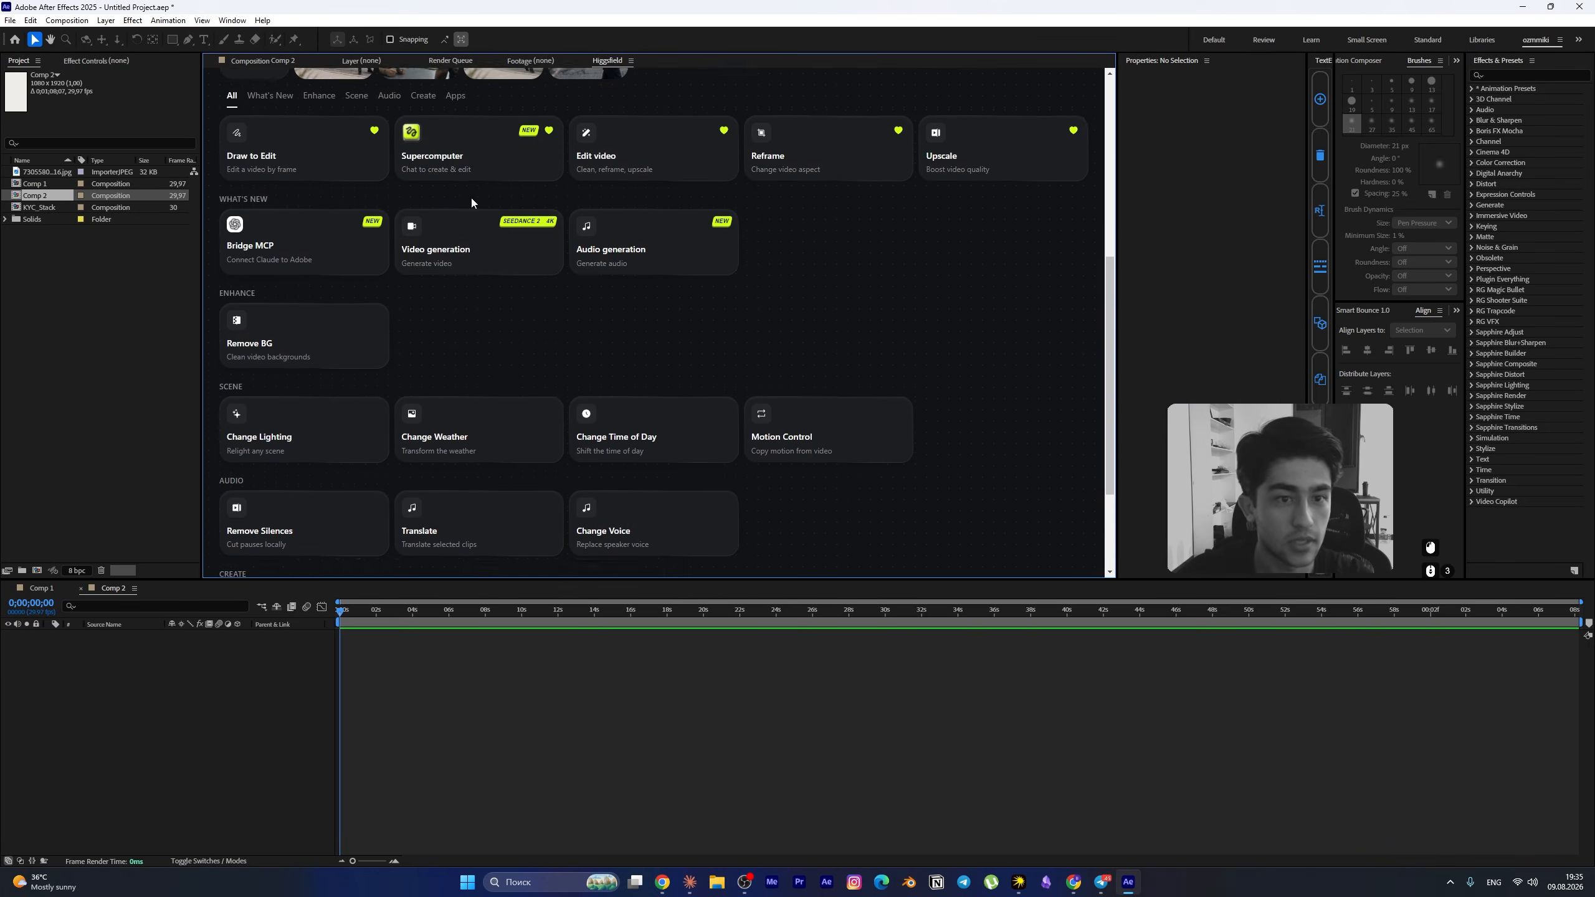
scroll(509, 291, "up", 5)
scroll(362, 402, "down", 3)
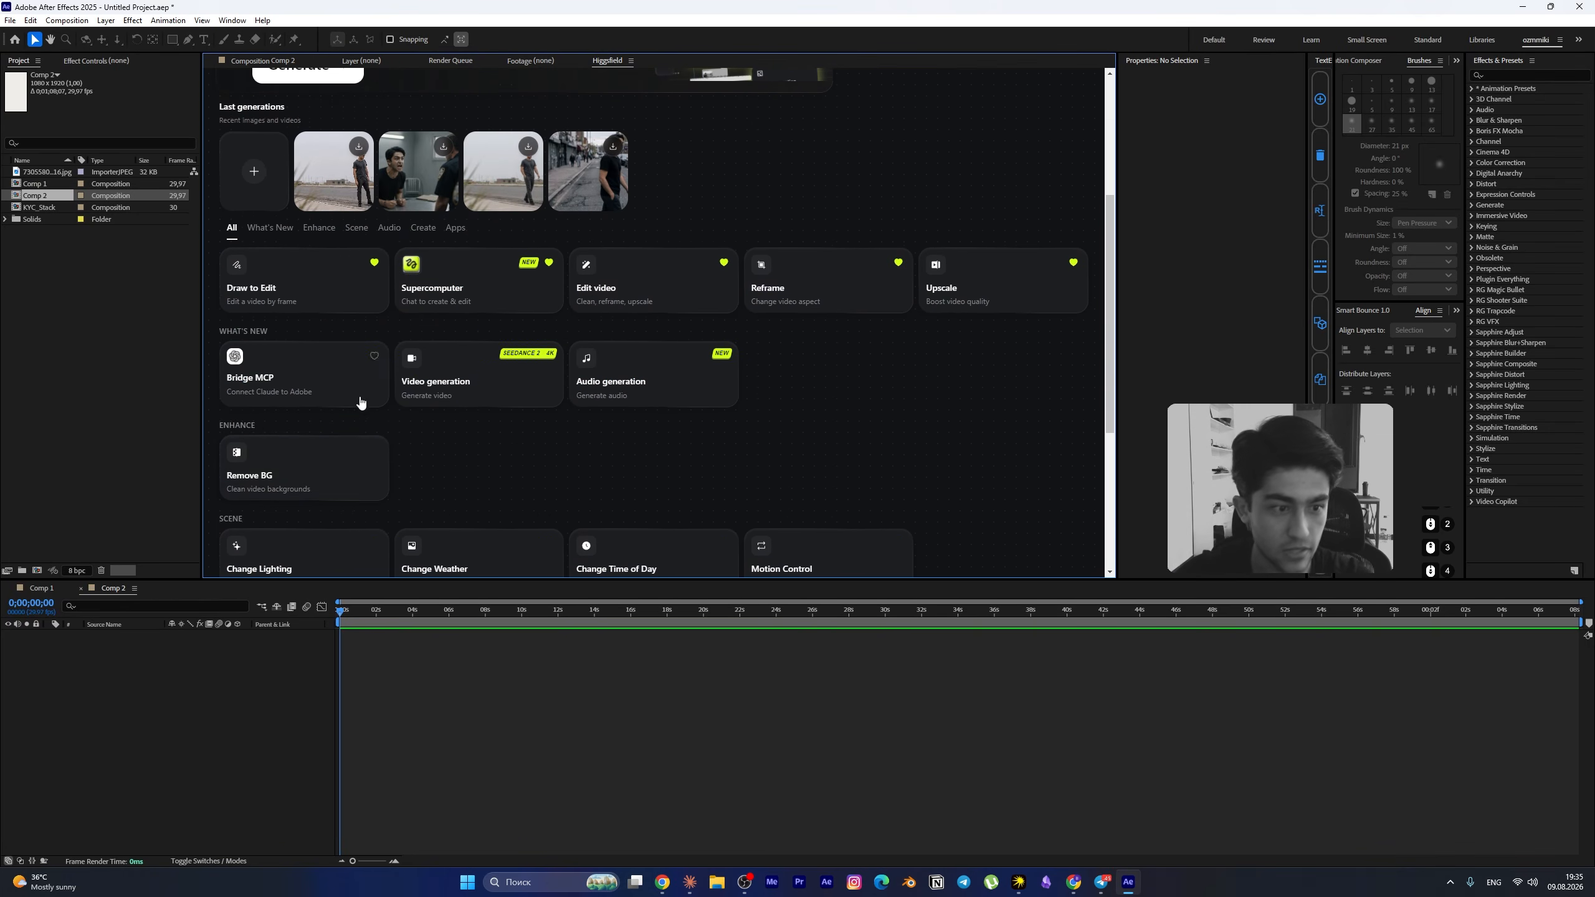
left_click(300, 375)
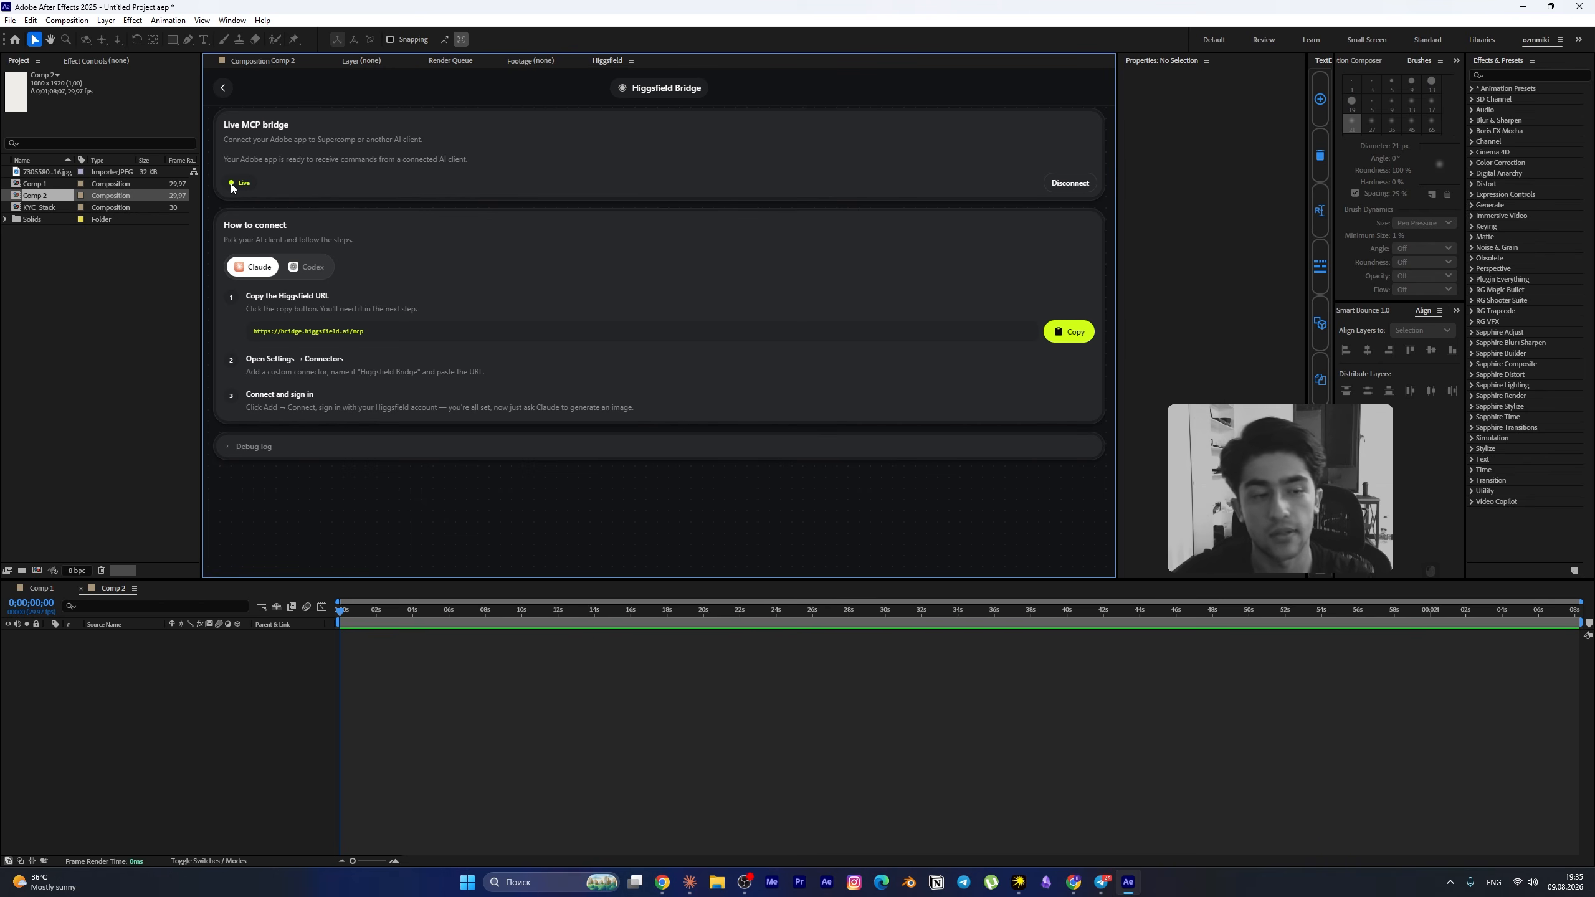
- Check Claude's progress on the layered composition request, and inspect the UI Design composition in After Effects
left_click(690, 882)
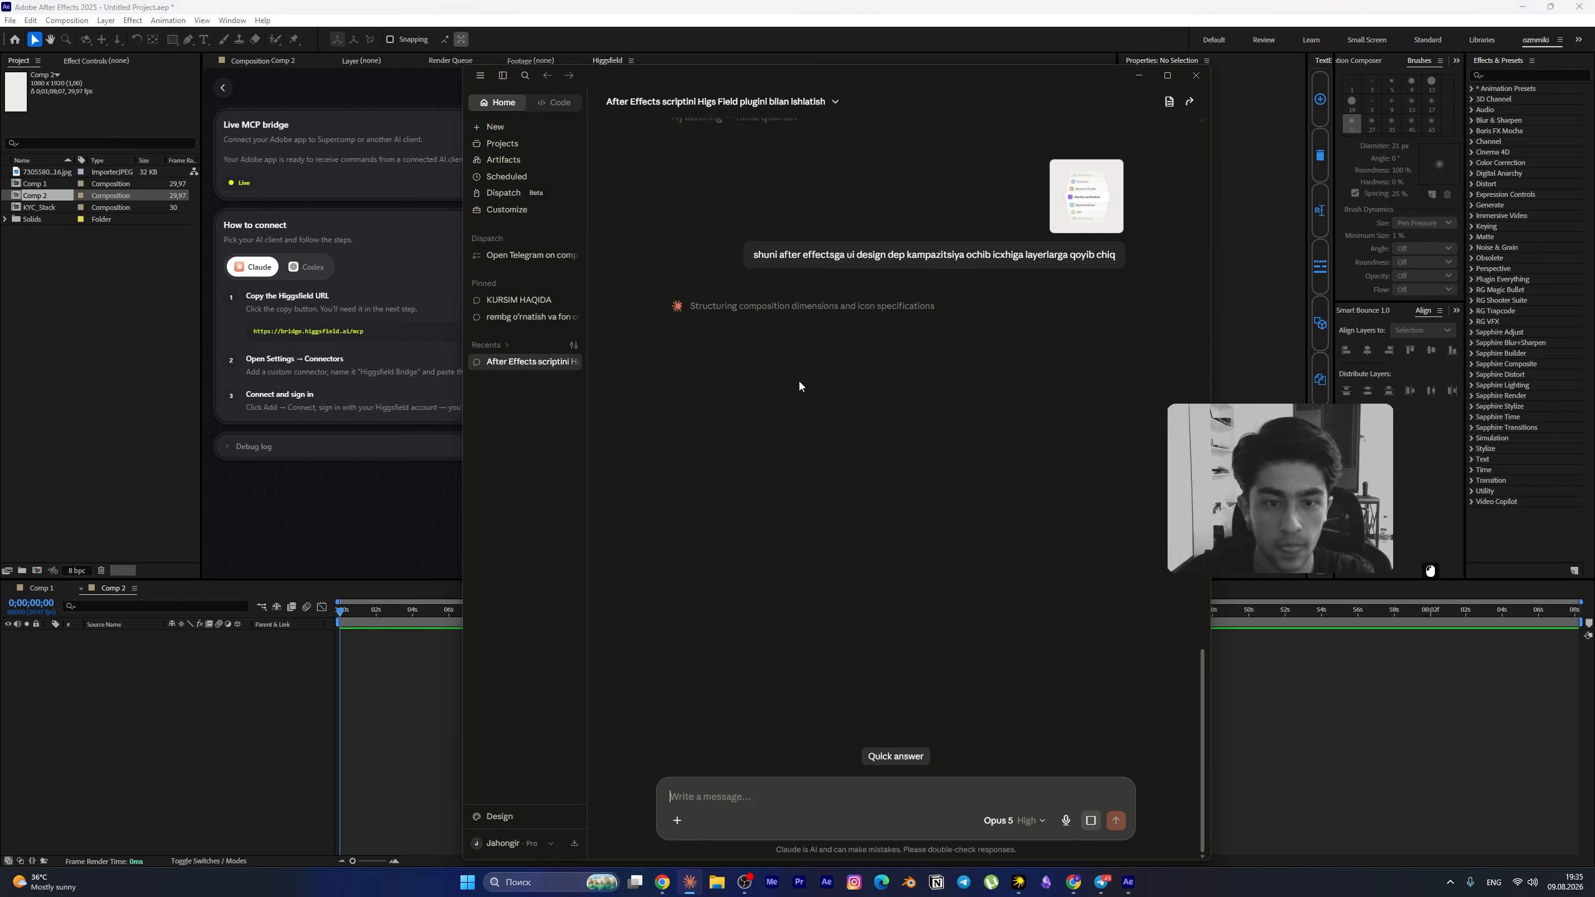
scroll(799, 386, "up", 3)
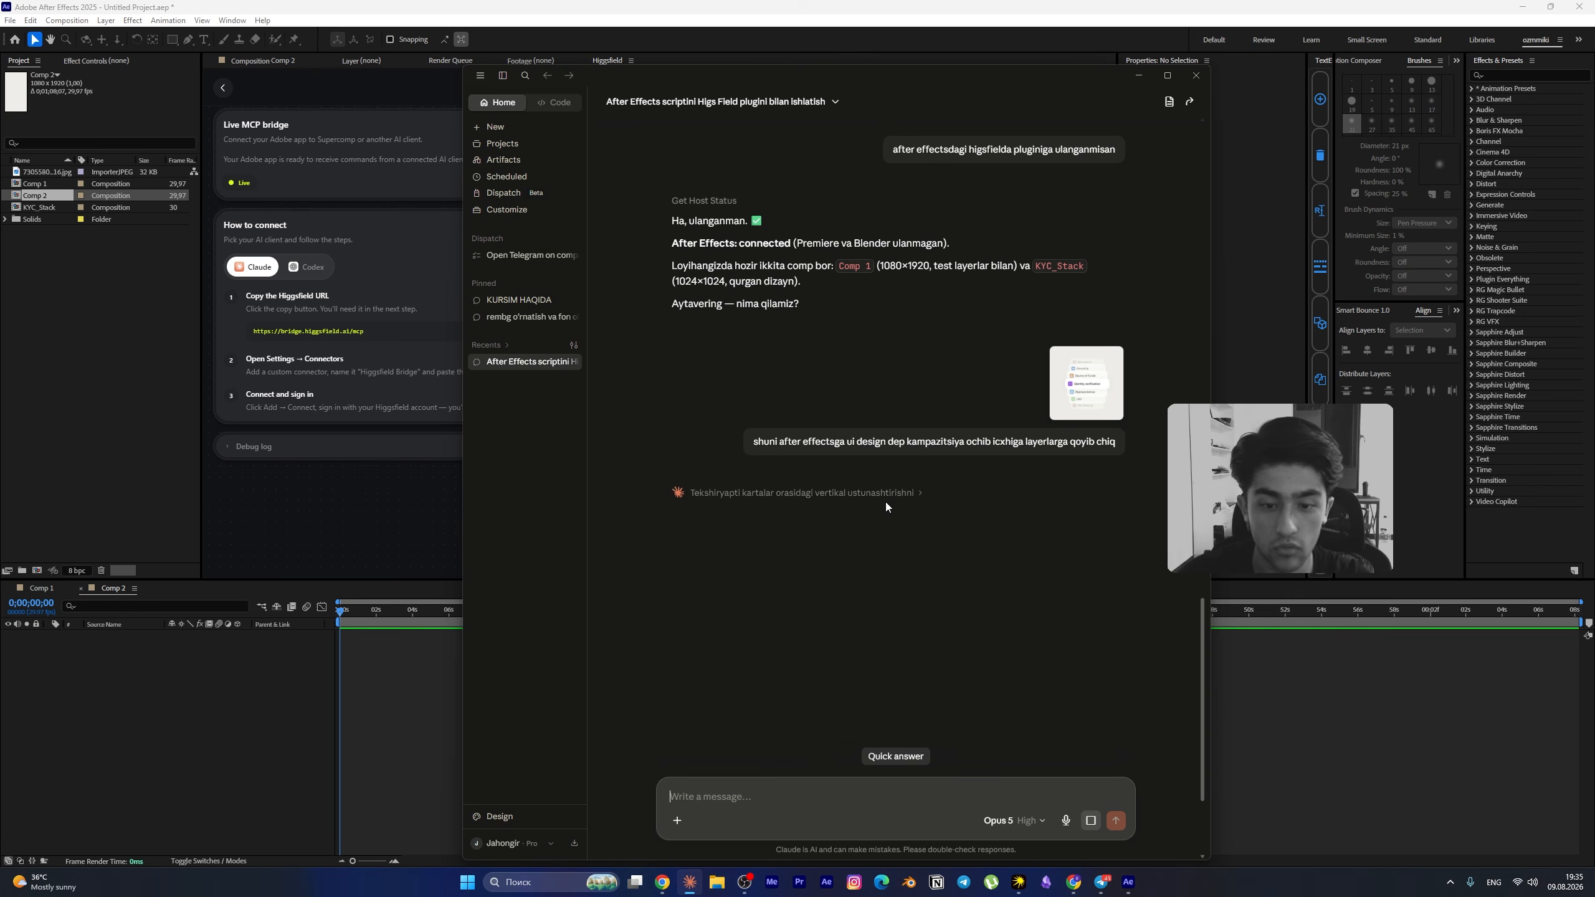
left_click_drag(1014, 79, 982, 65)
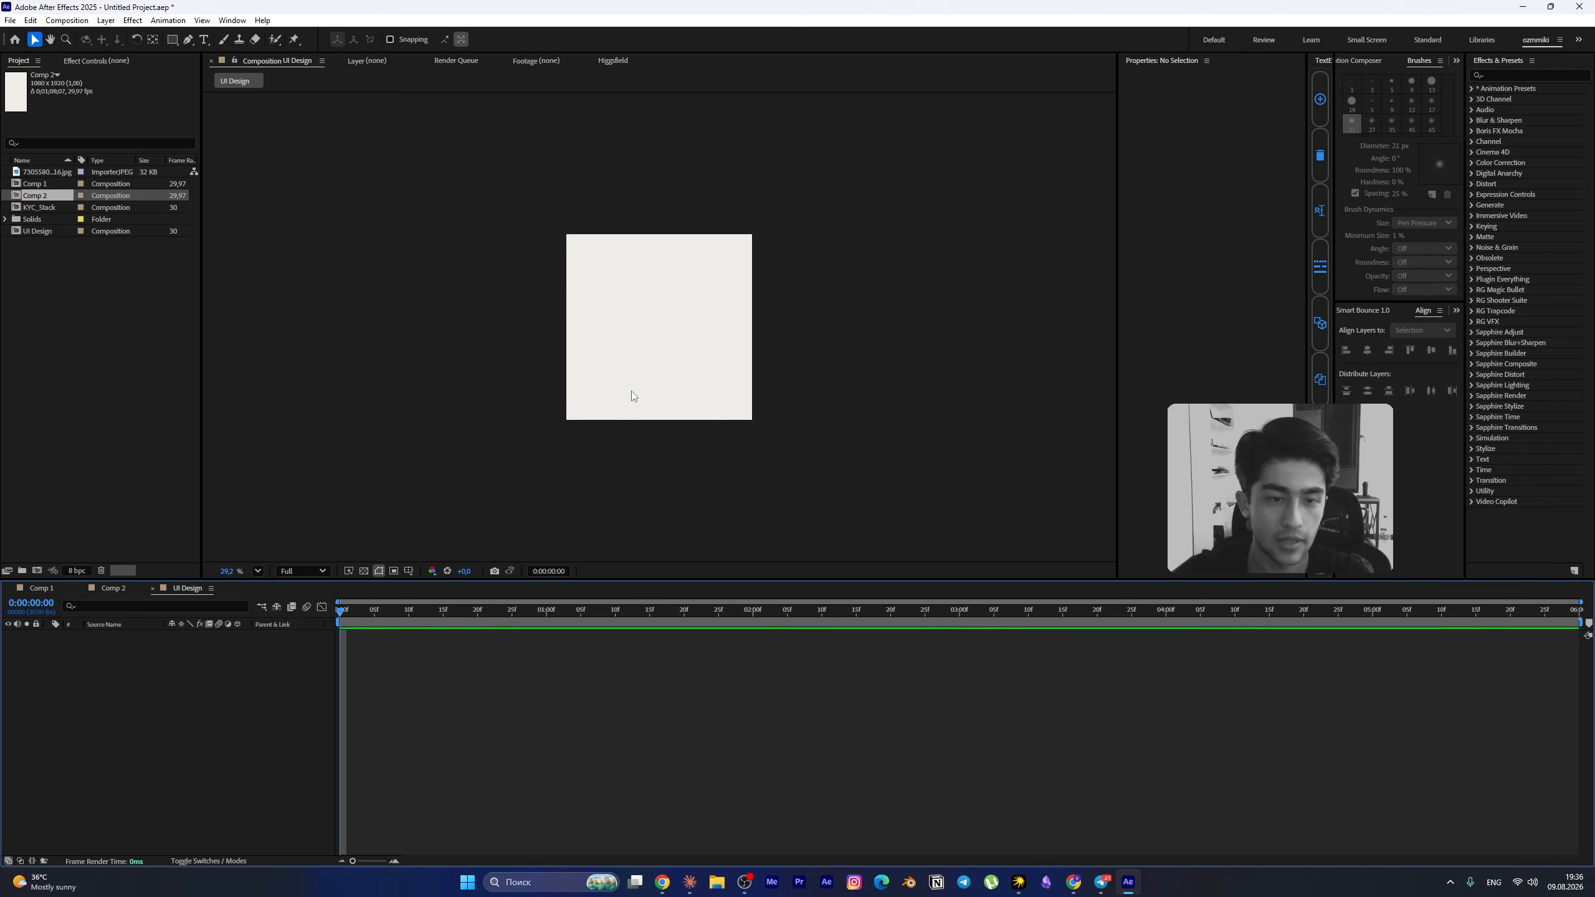
scroll(606, 306, "up", 2)
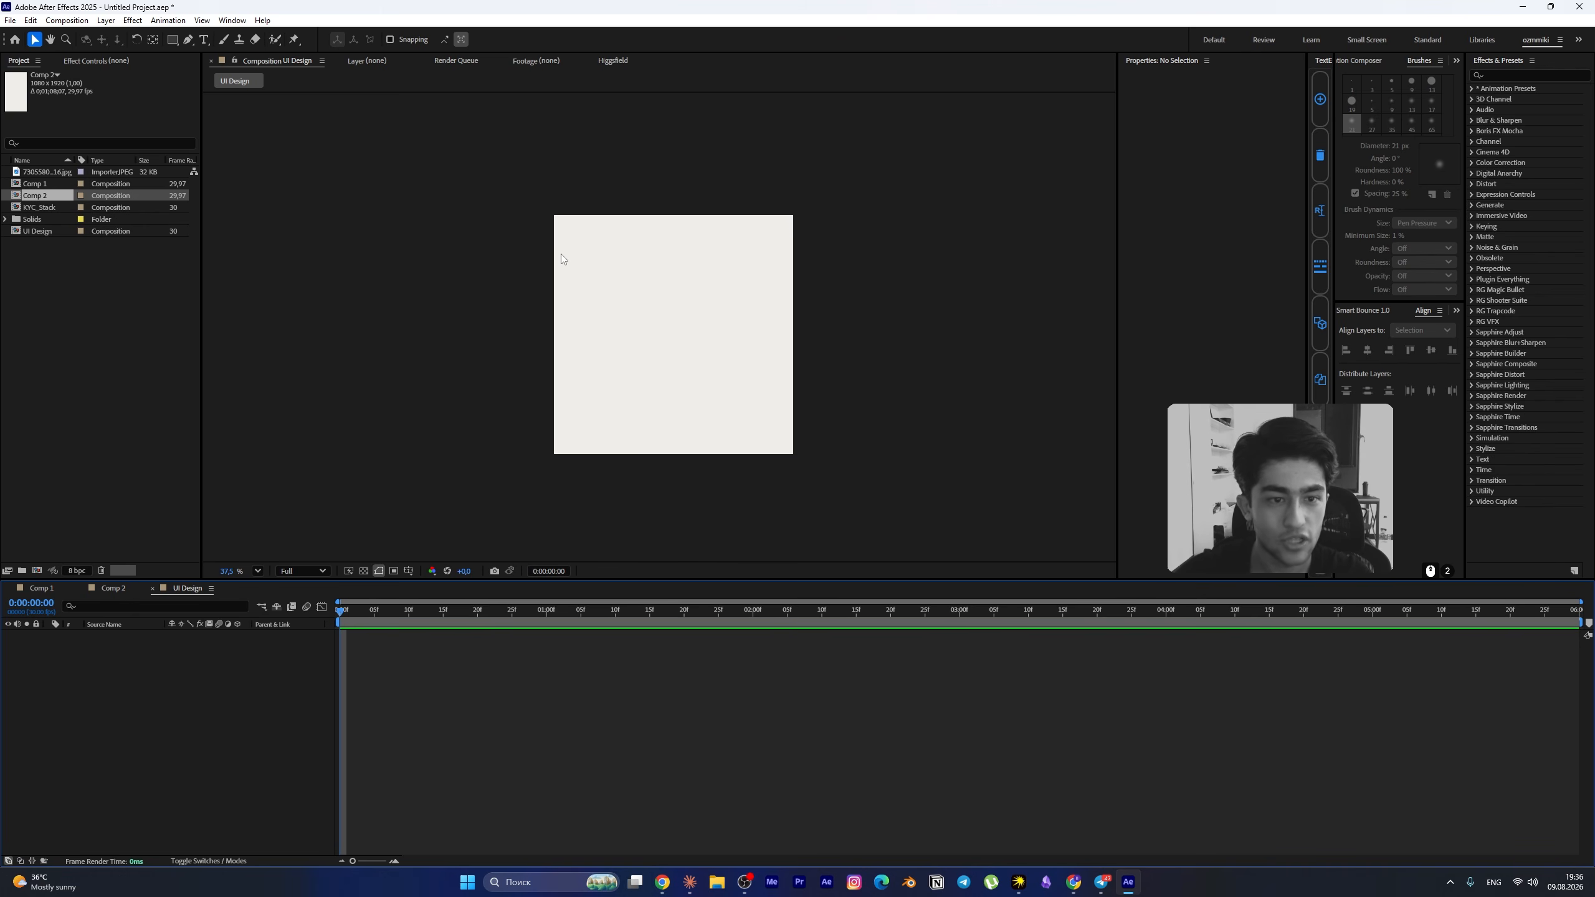
scroll(561, 254, "up", 2)
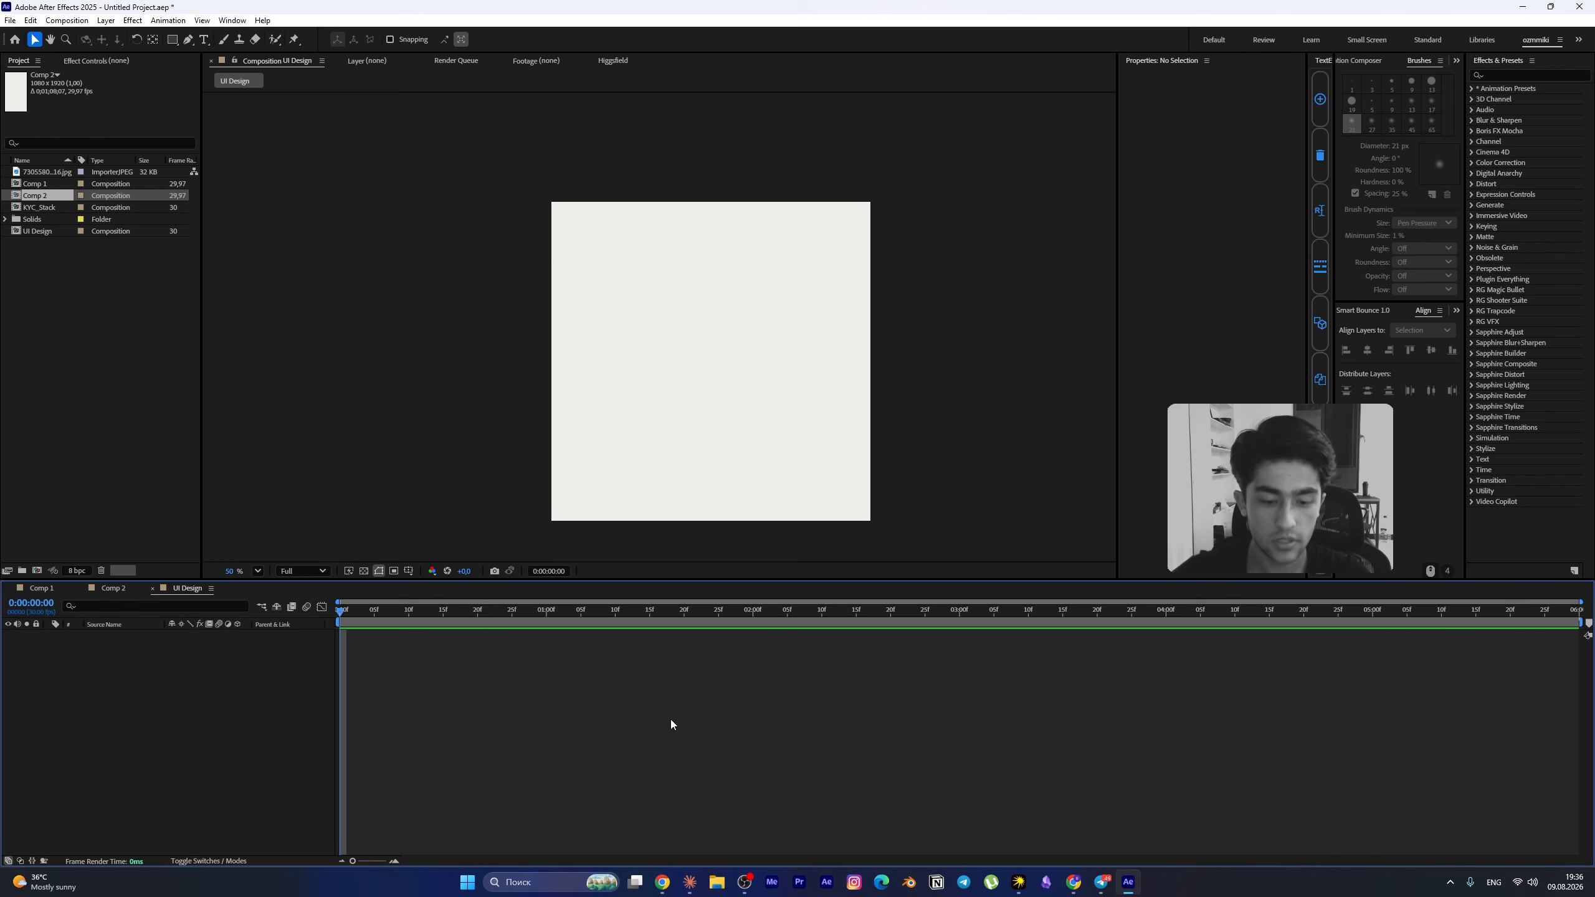
- Review the reference image in the Claude chat, close its preview, and return to After Effects to examine the UI Design composition
left_click(690, 882)
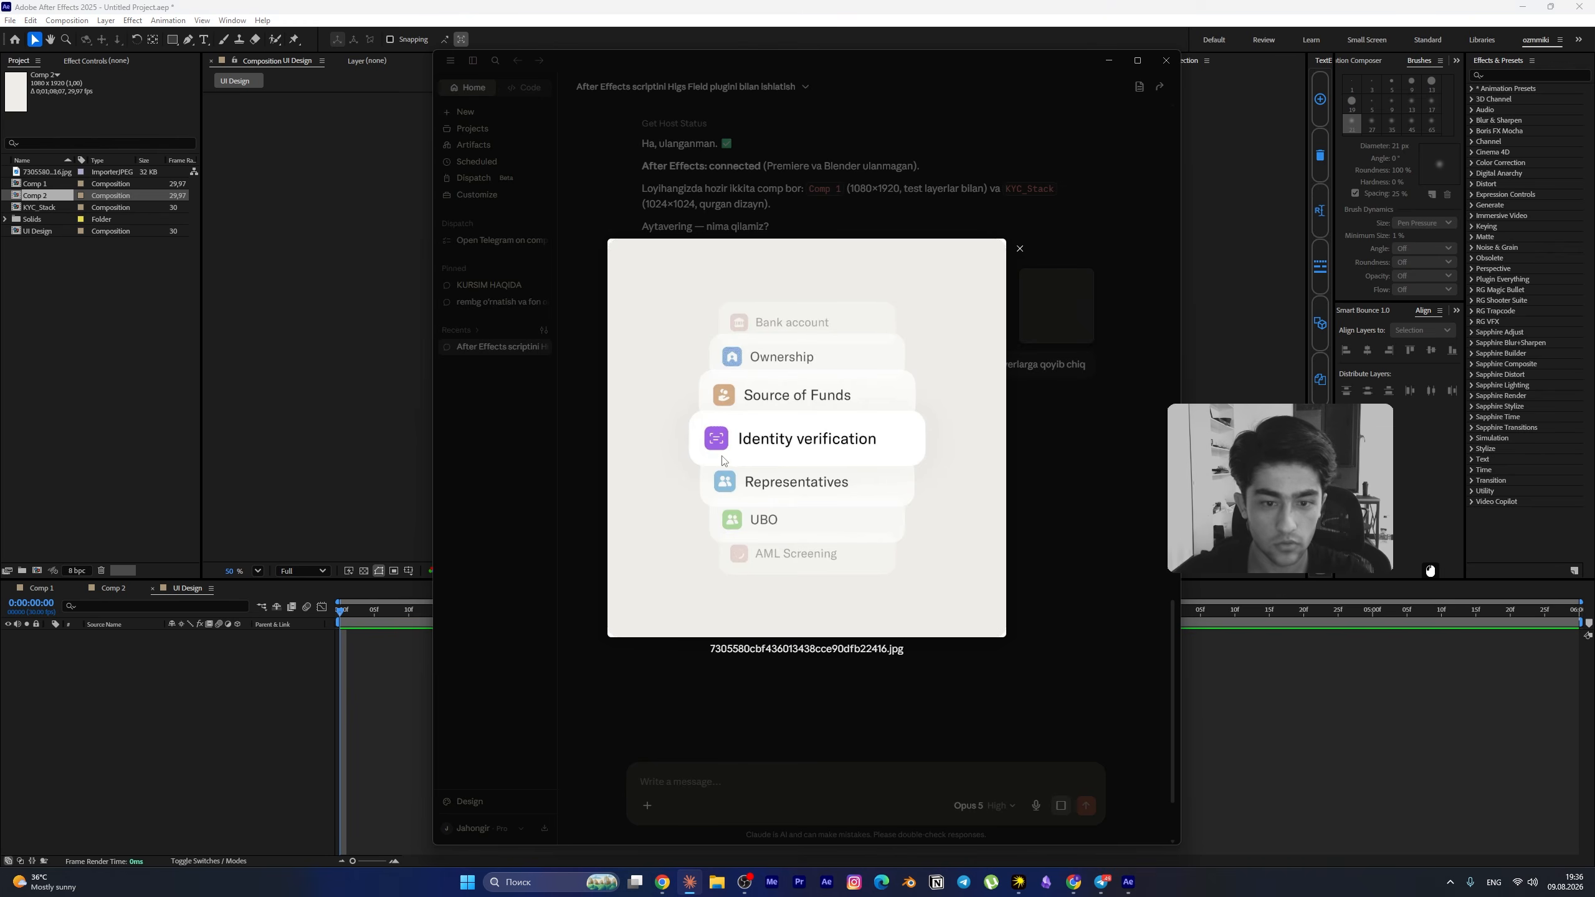
left_click(1019, 249)
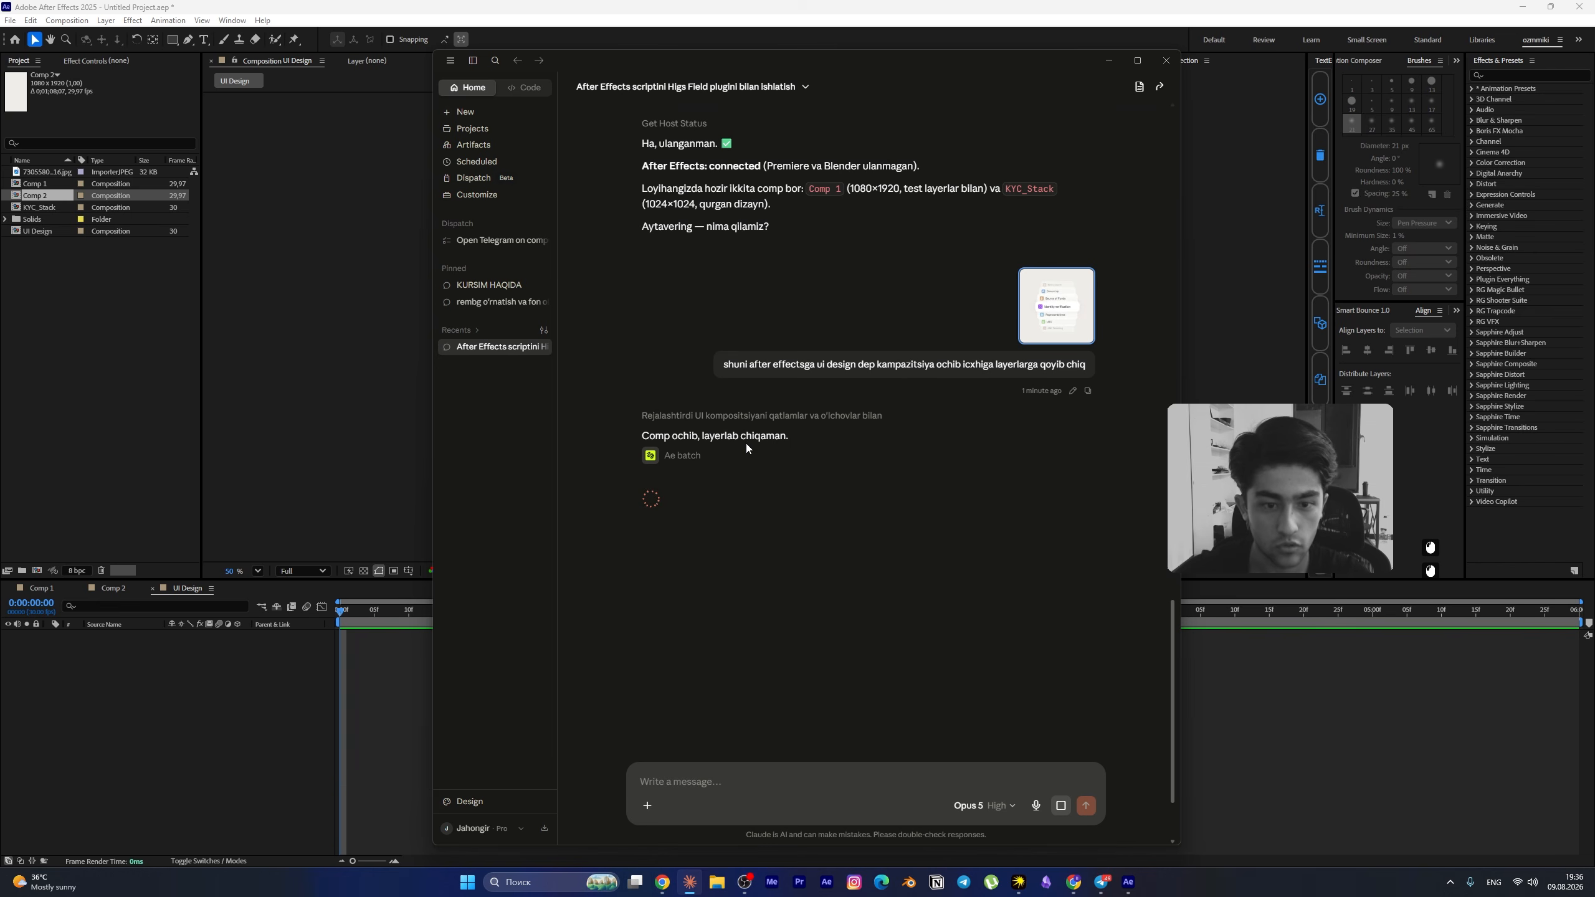
left_click(1129, 882)
left_click_drag(753, 355, 754, 319)
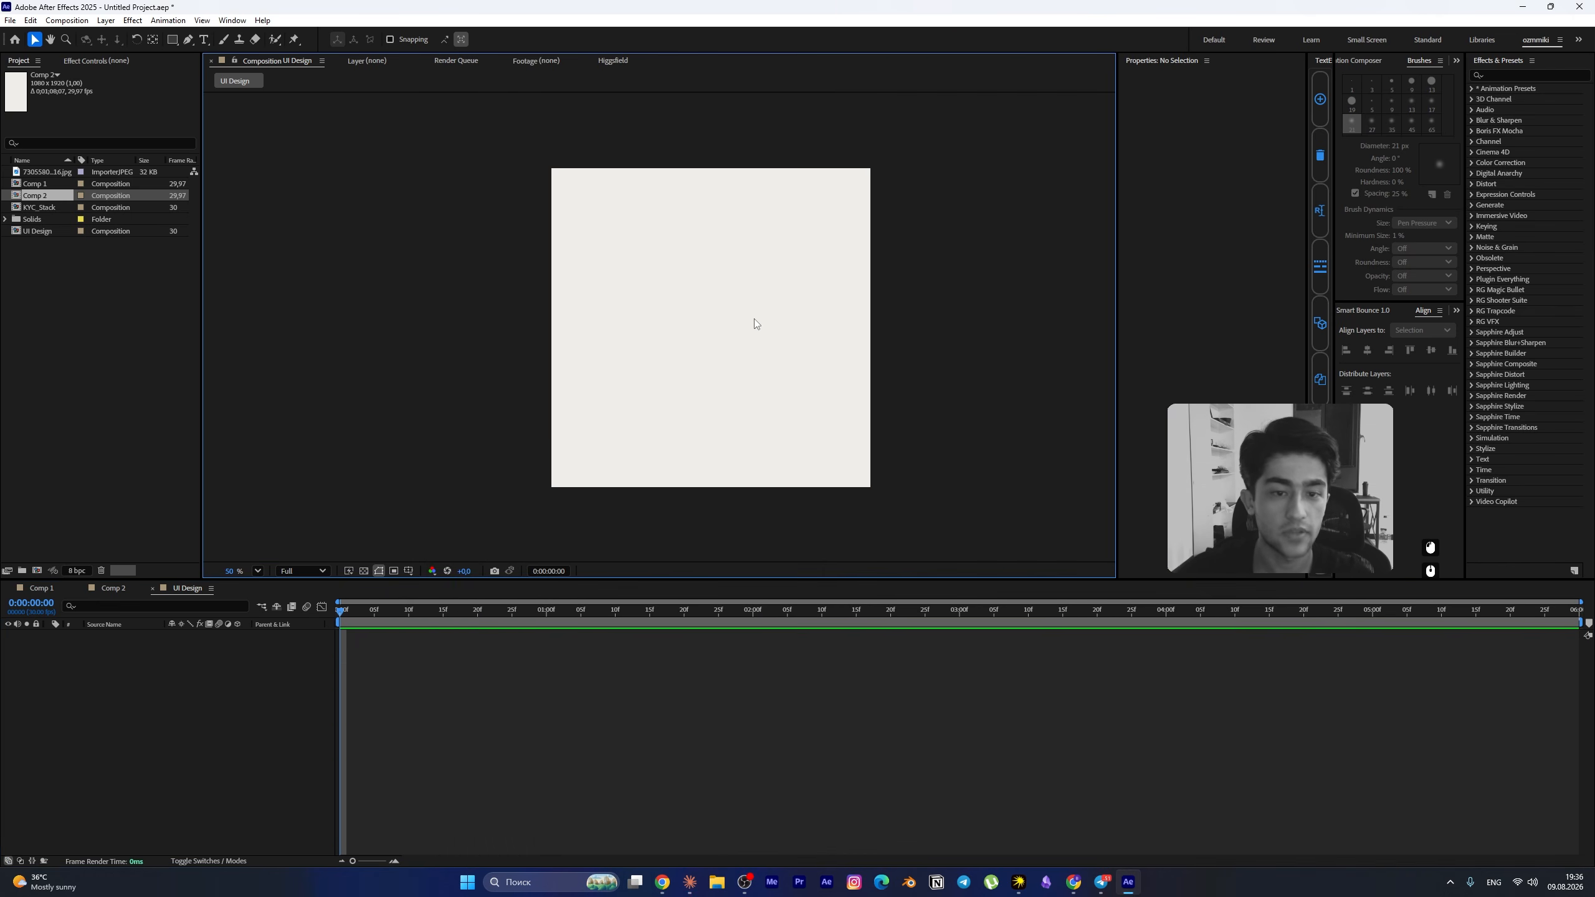
left_click(934, 391)
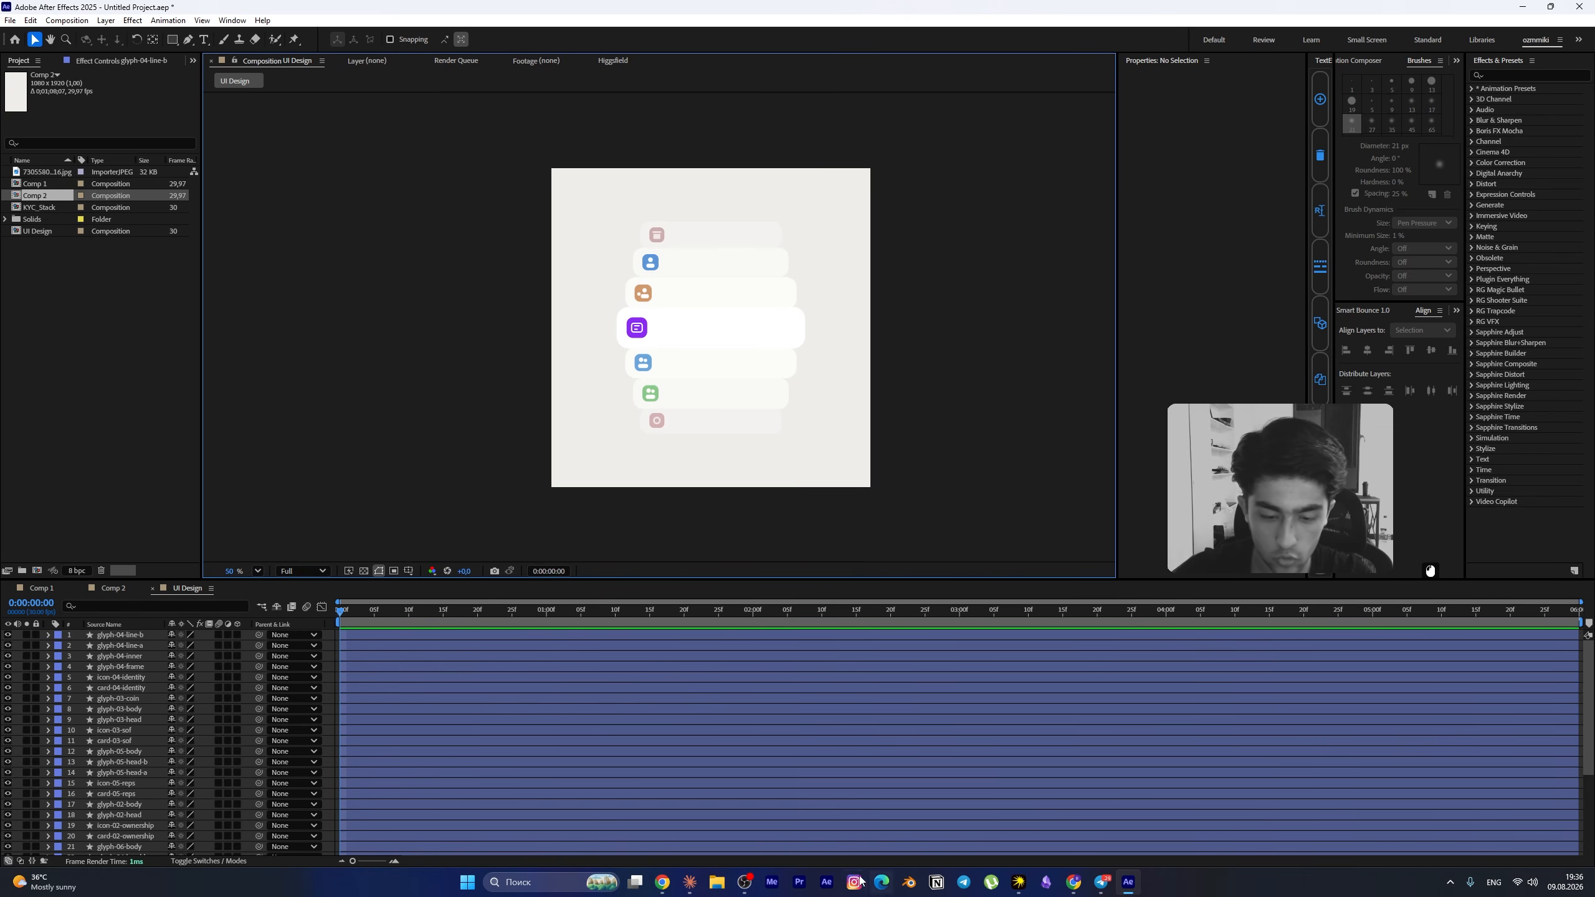
- Examine the UI Design composition's text and shape layers, and check the state of Claude's response in the chat before returning to After Effects
mouse_move(693, 886)
scroll(700, 358, "up", 3)
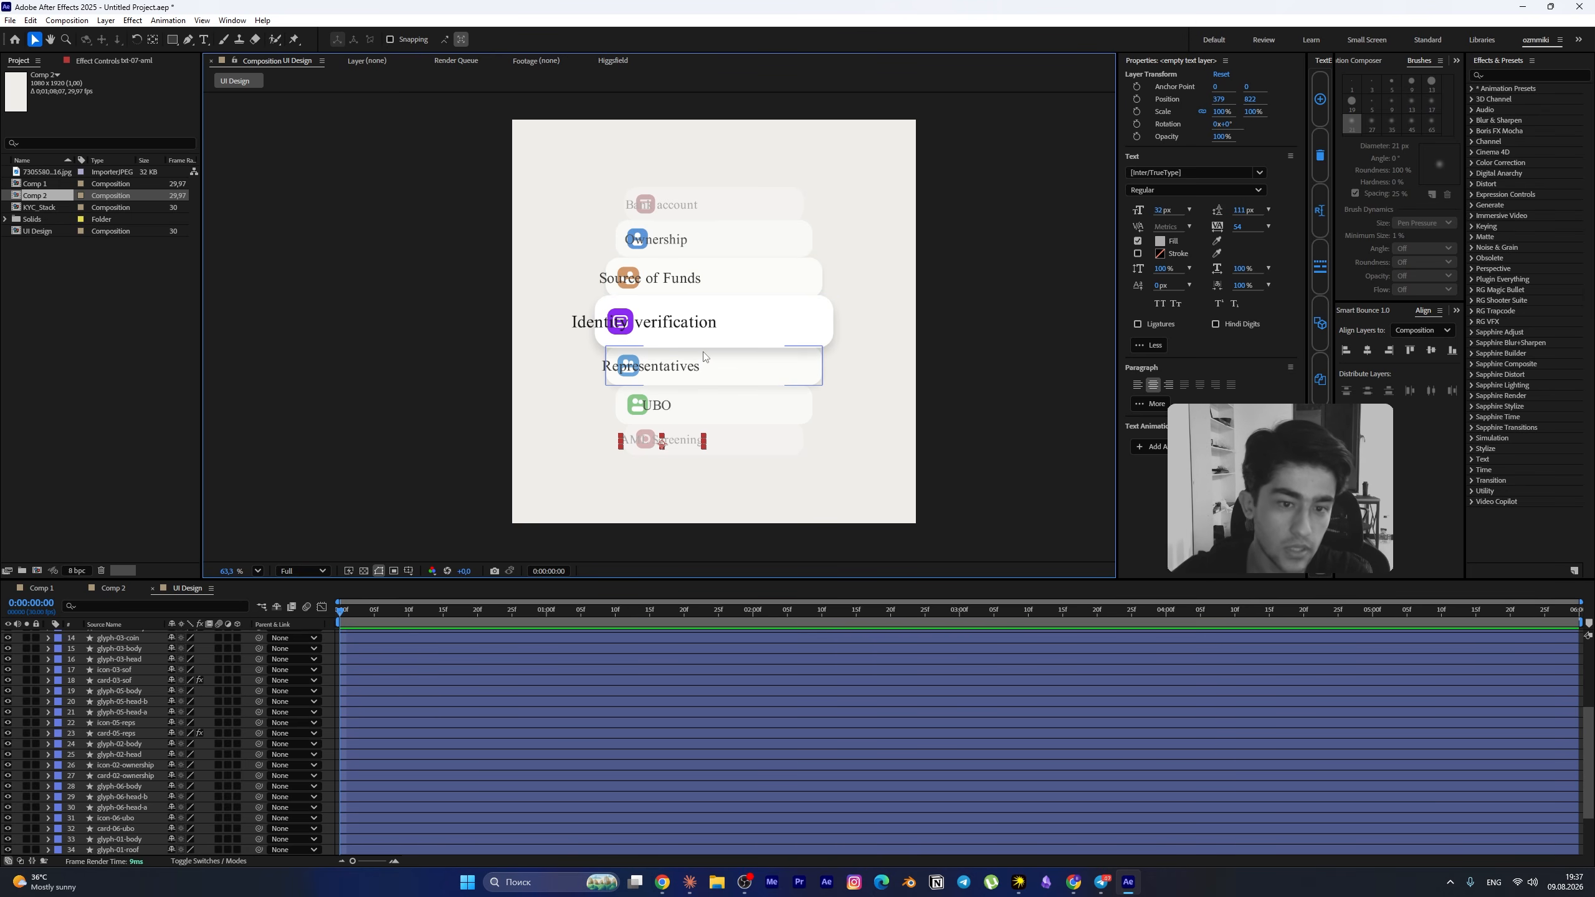
scroll(485, 764, "up", 5)
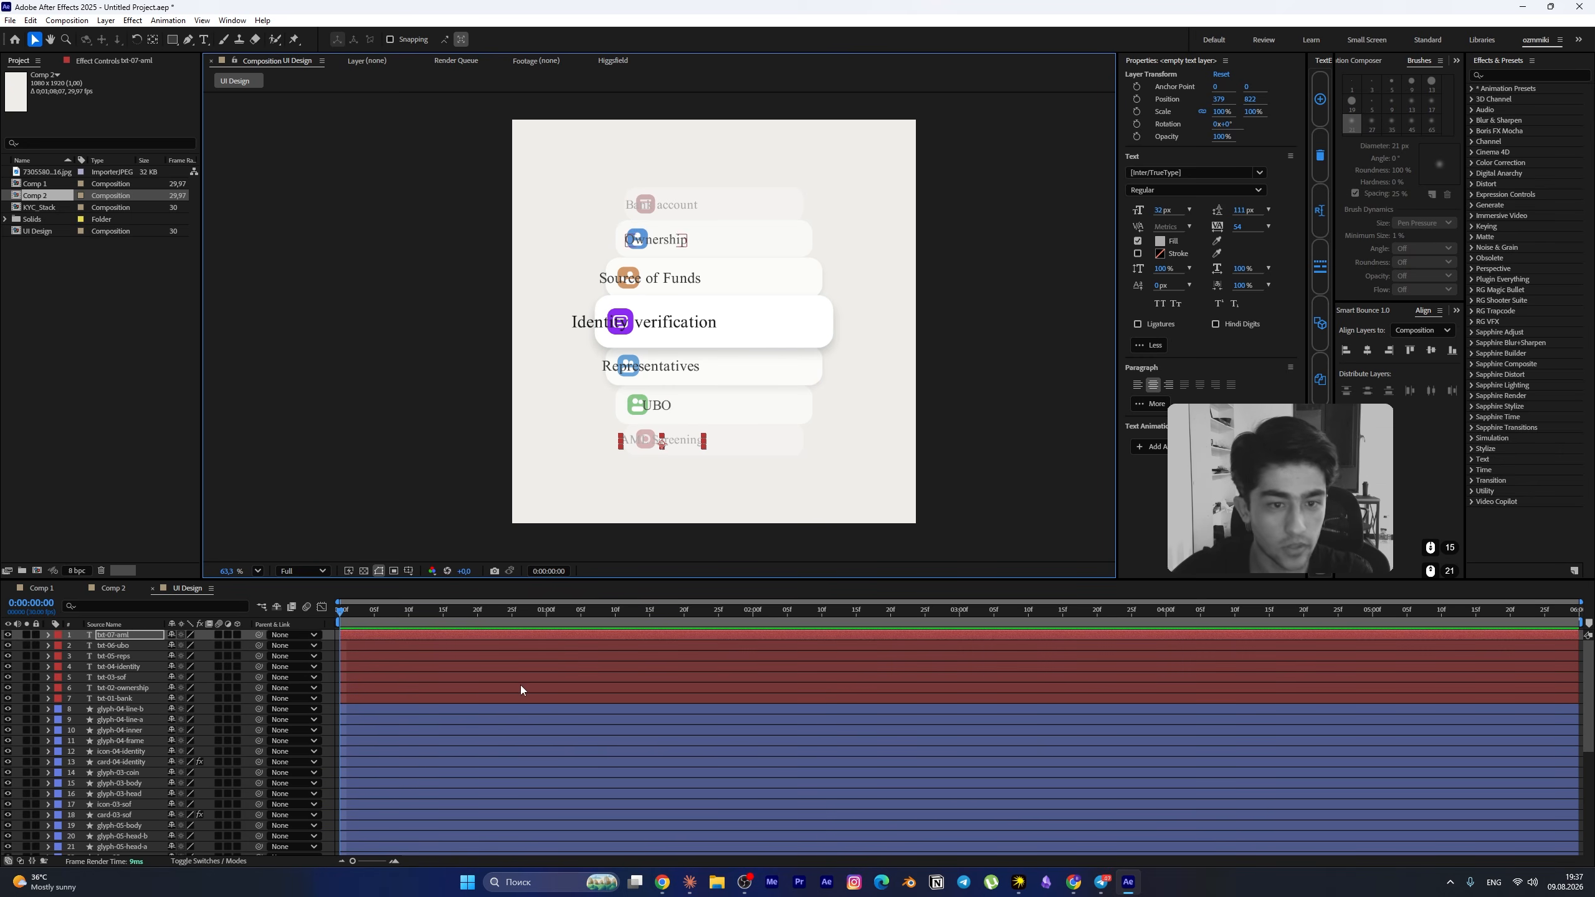
left_click(695, 883)
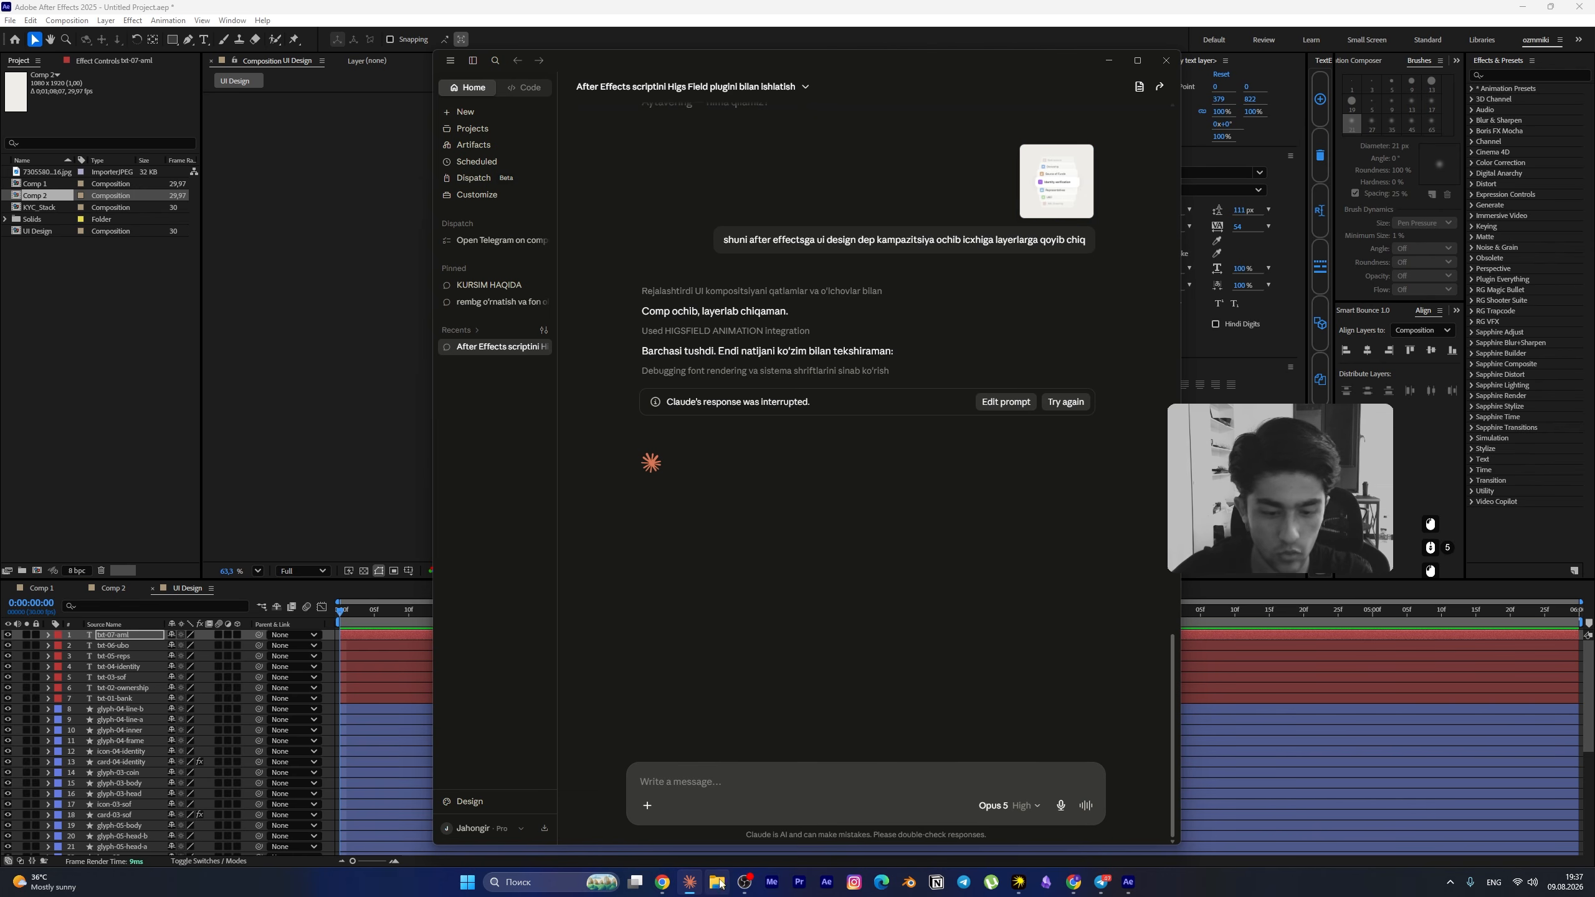
left_click(1128, 883)
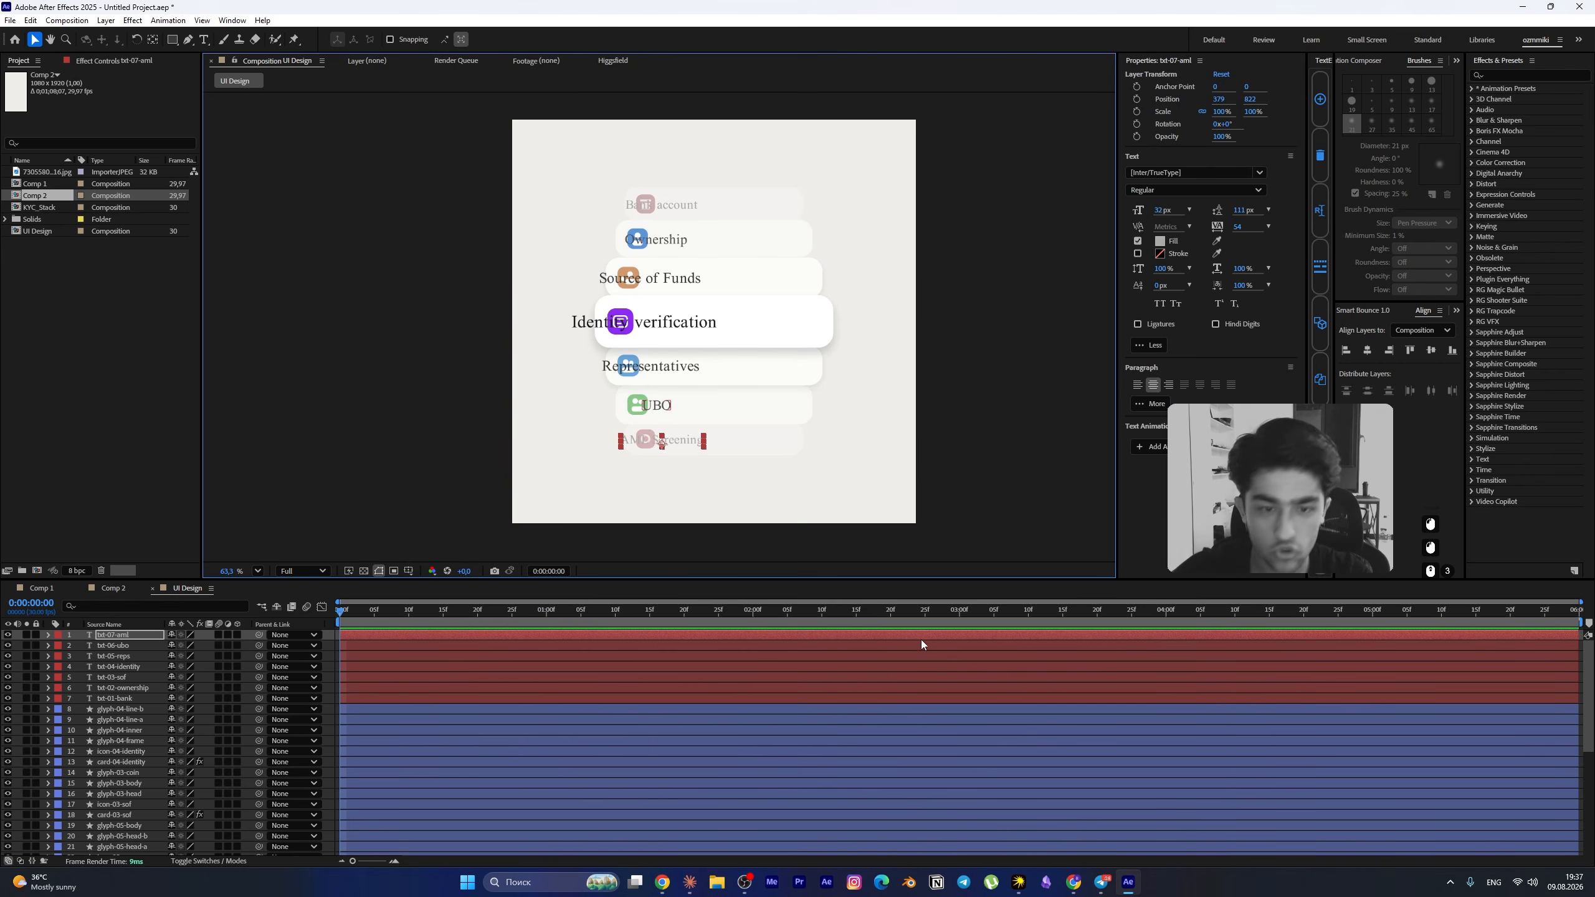
left_click(495, 689)
left_click(494, 693)
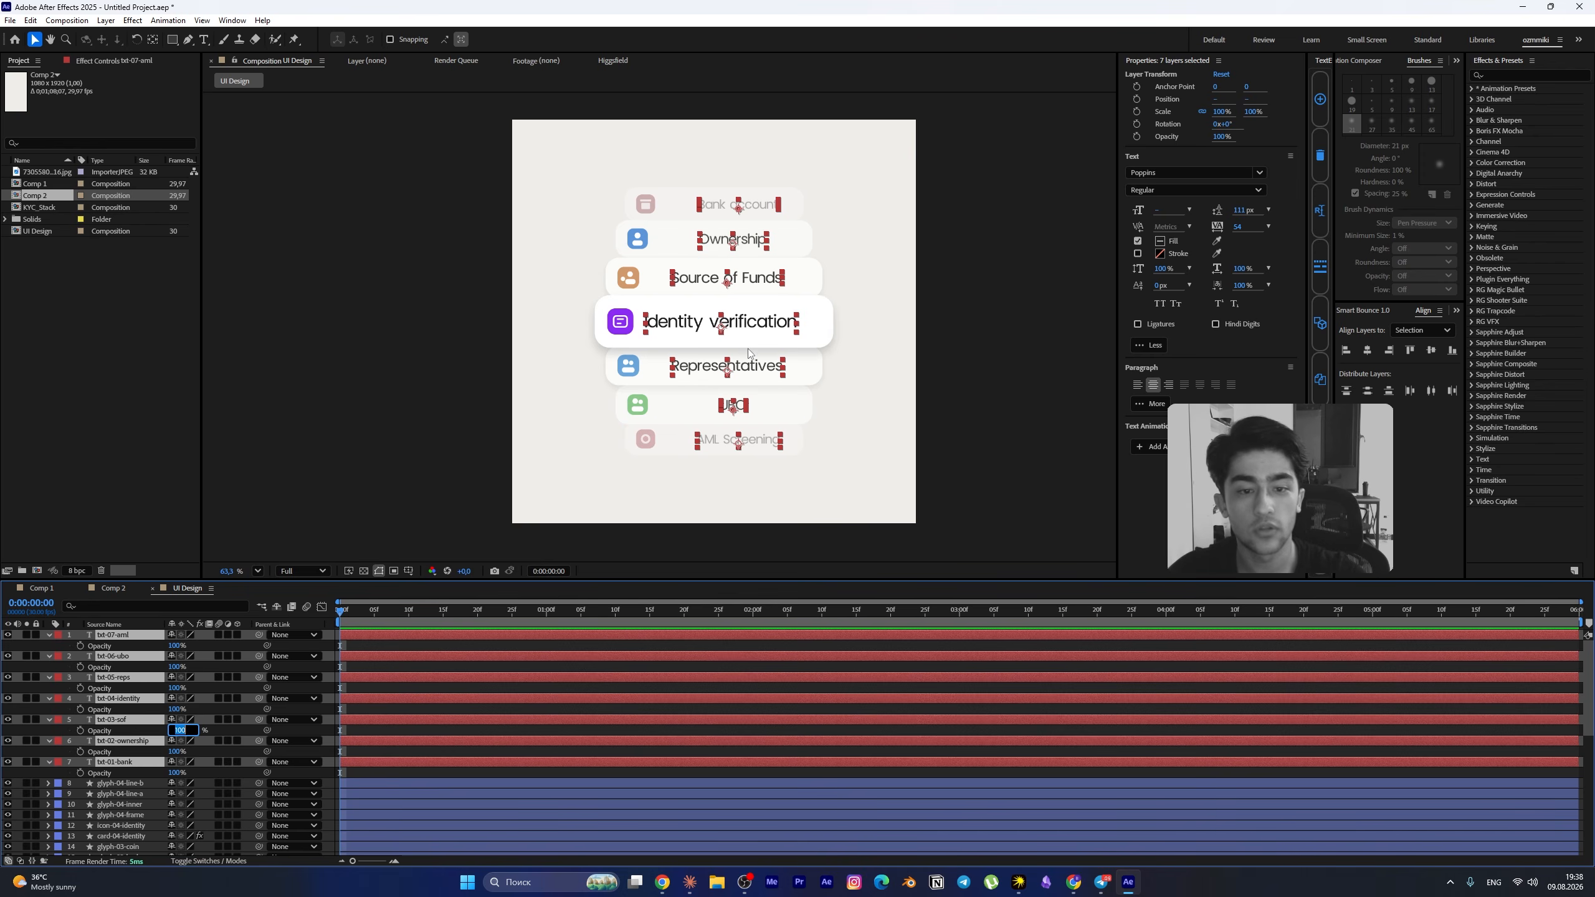
- Set the opacity of the text layers from txt-07-aml through txt-02-ownership to 50% in the UI Design composition
scroll(777, 343, "up", 1)
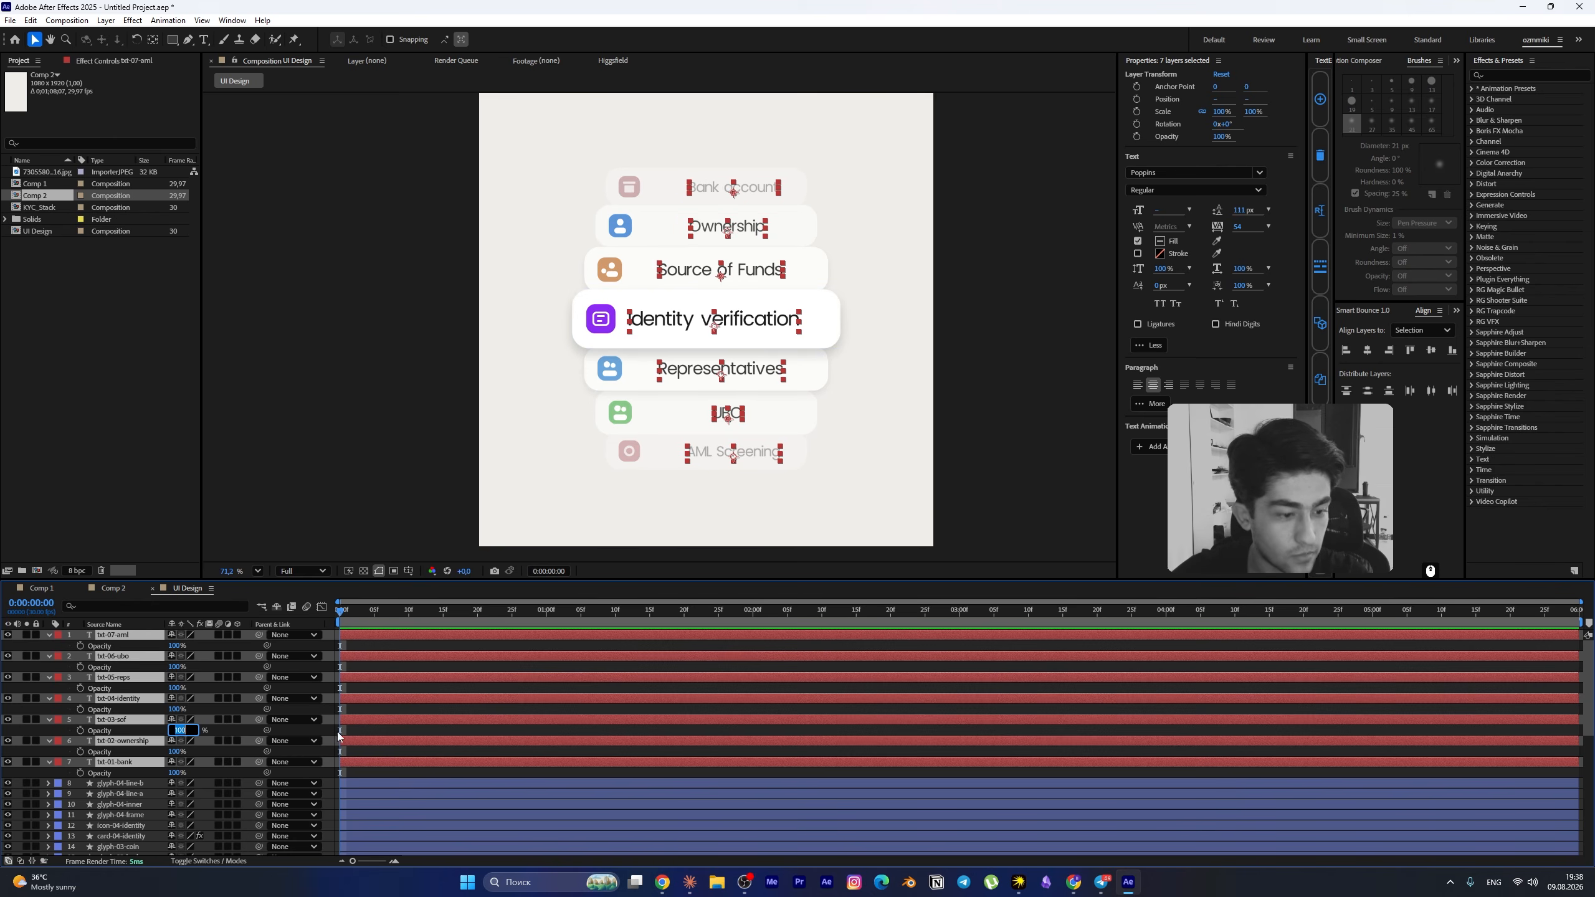
left_click_drag(75, 634, 145, 767)
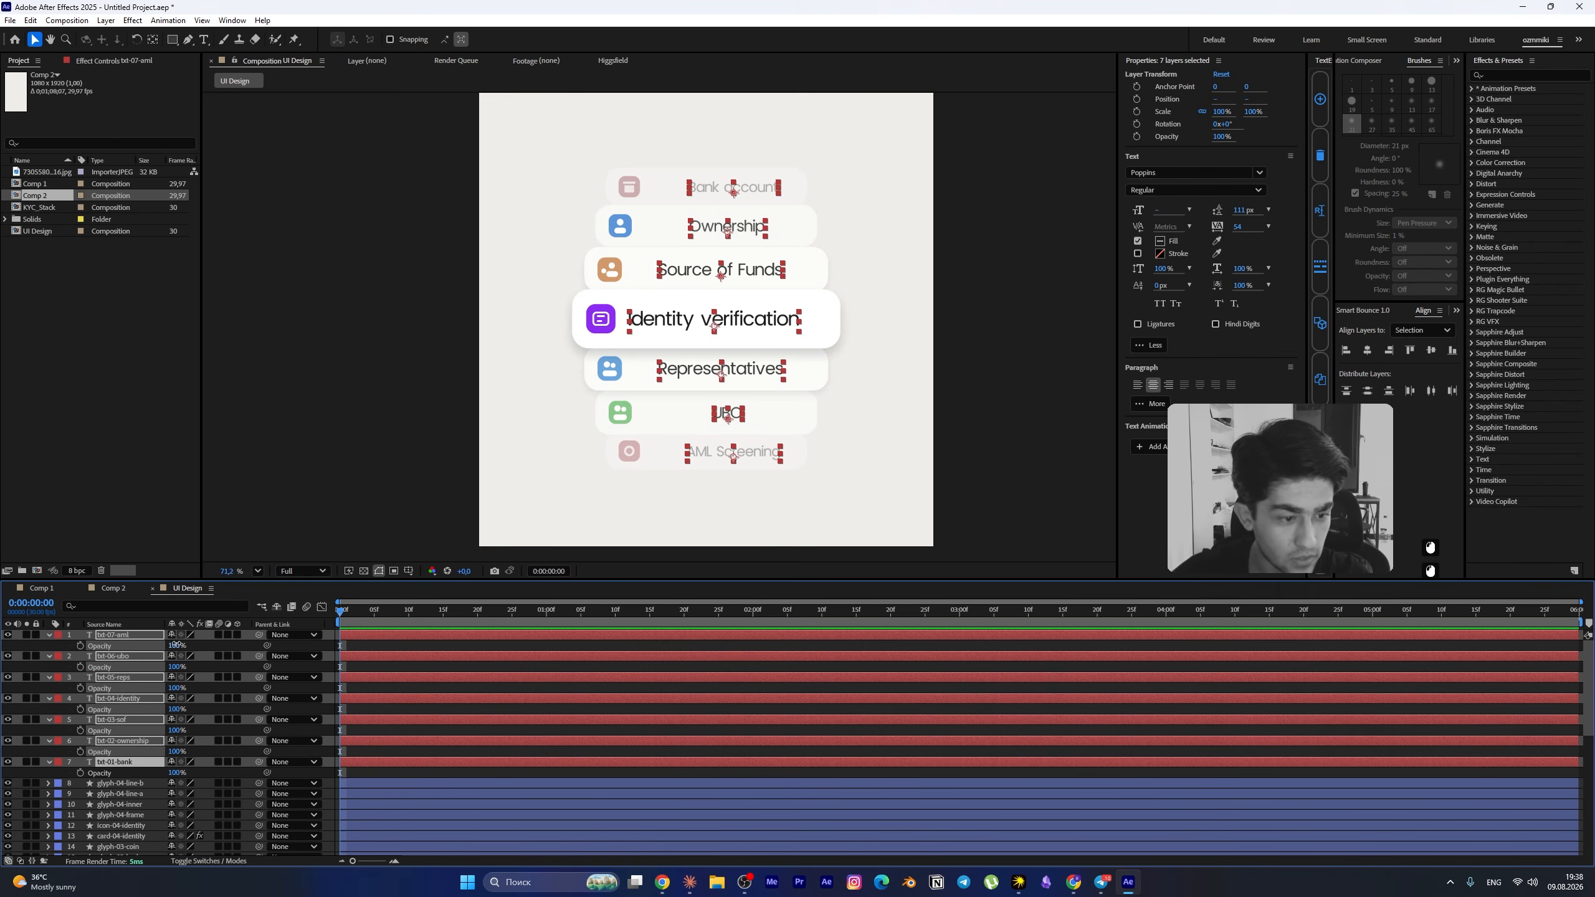
left_click(176, 646)
type("50")
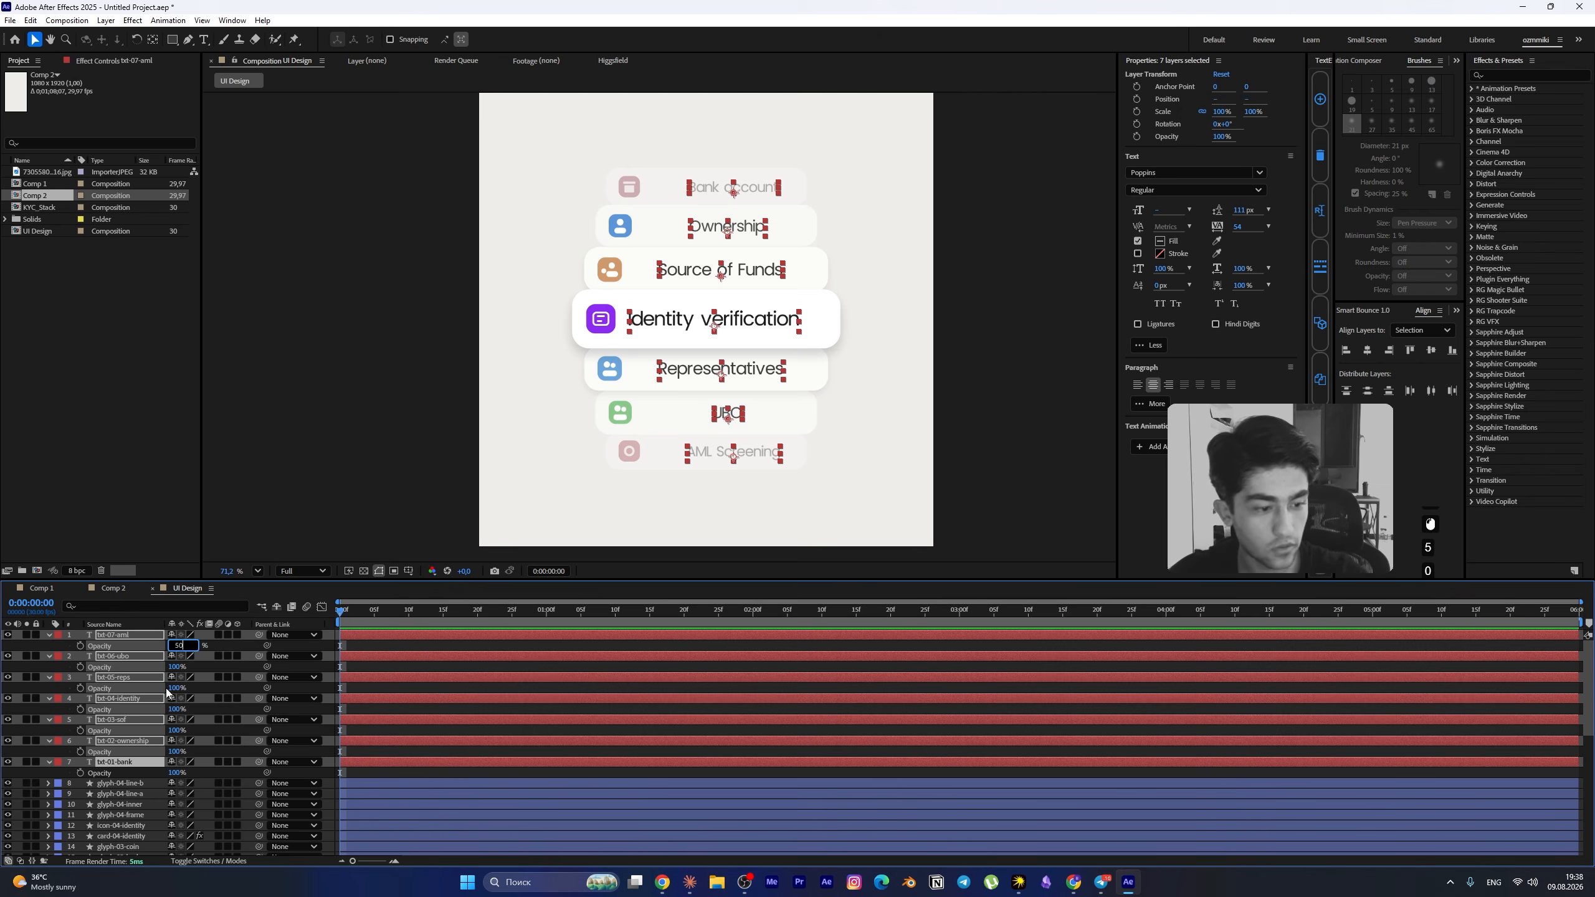
key("Return")
left_click(983, 391)
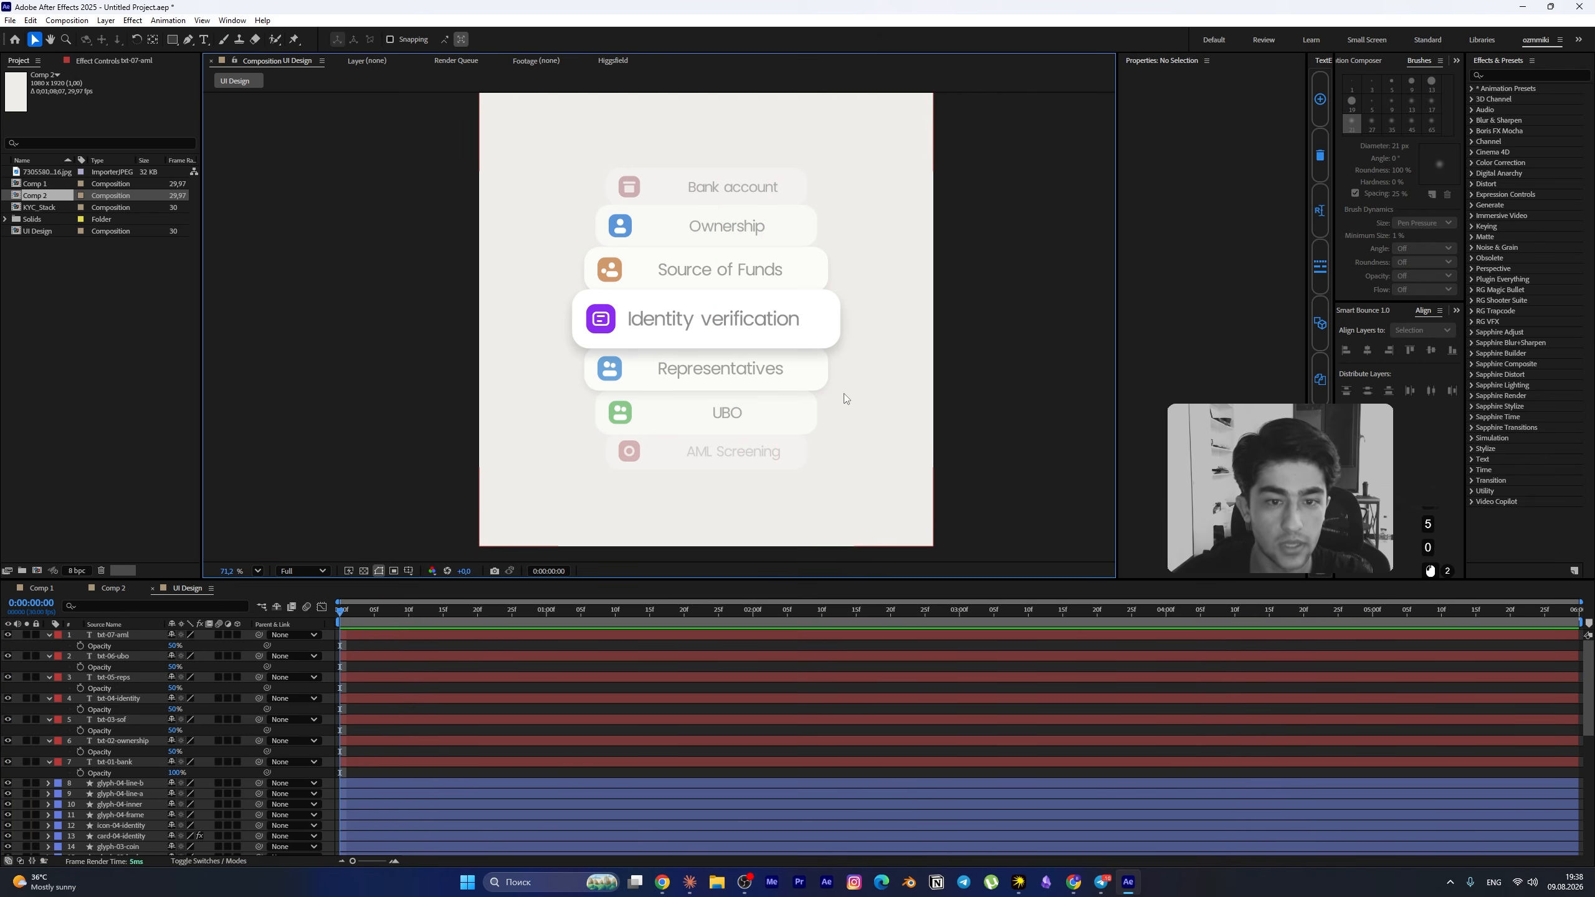
scroll(840, 392, "down", 4)
scroll(819, 380, "up", 1)
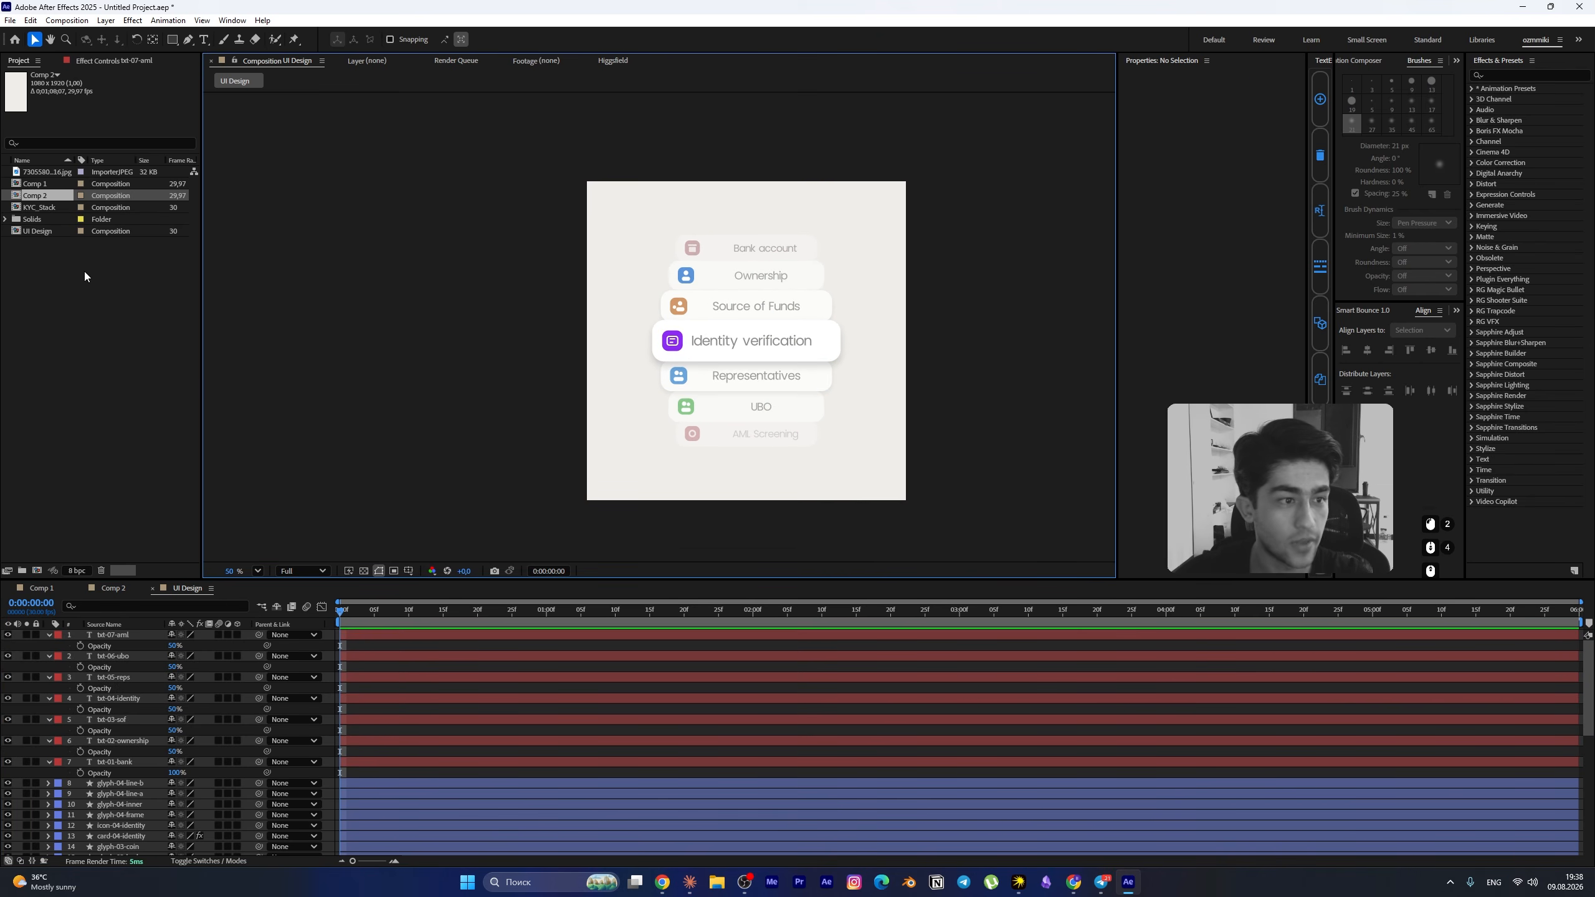
- Add the imported reference JPEG as the top layer of the UI Design composition and toggle its visibility to compare it with the rebuilt cards
left_click(45, 173)
left_click_drag(44, 171, 131, 634)
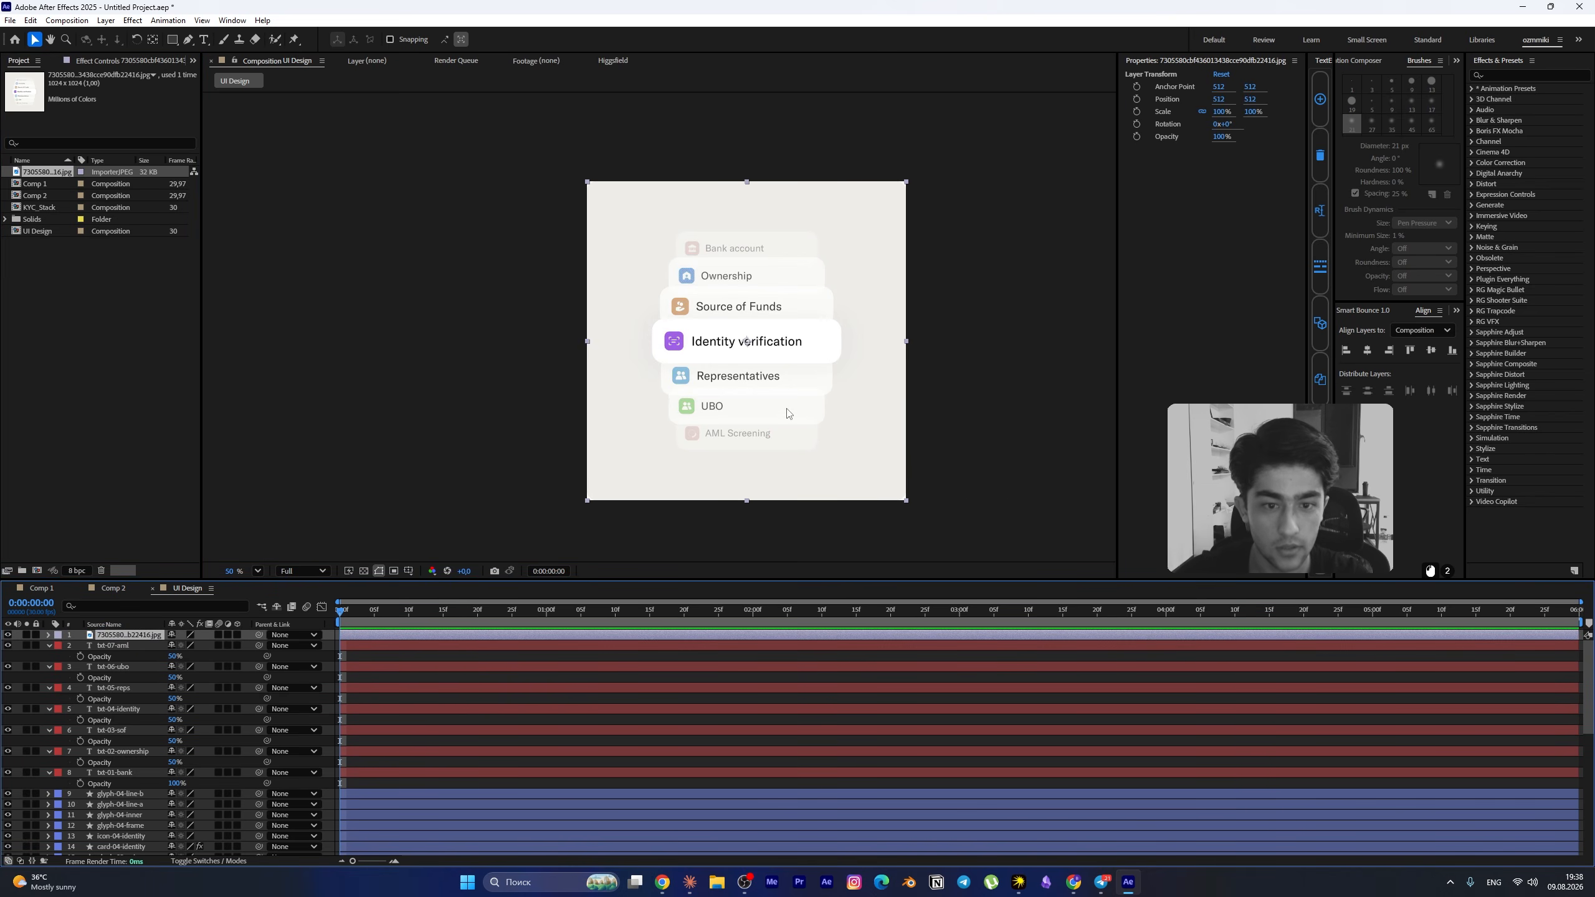
scroll(787, 338, "up", 1)
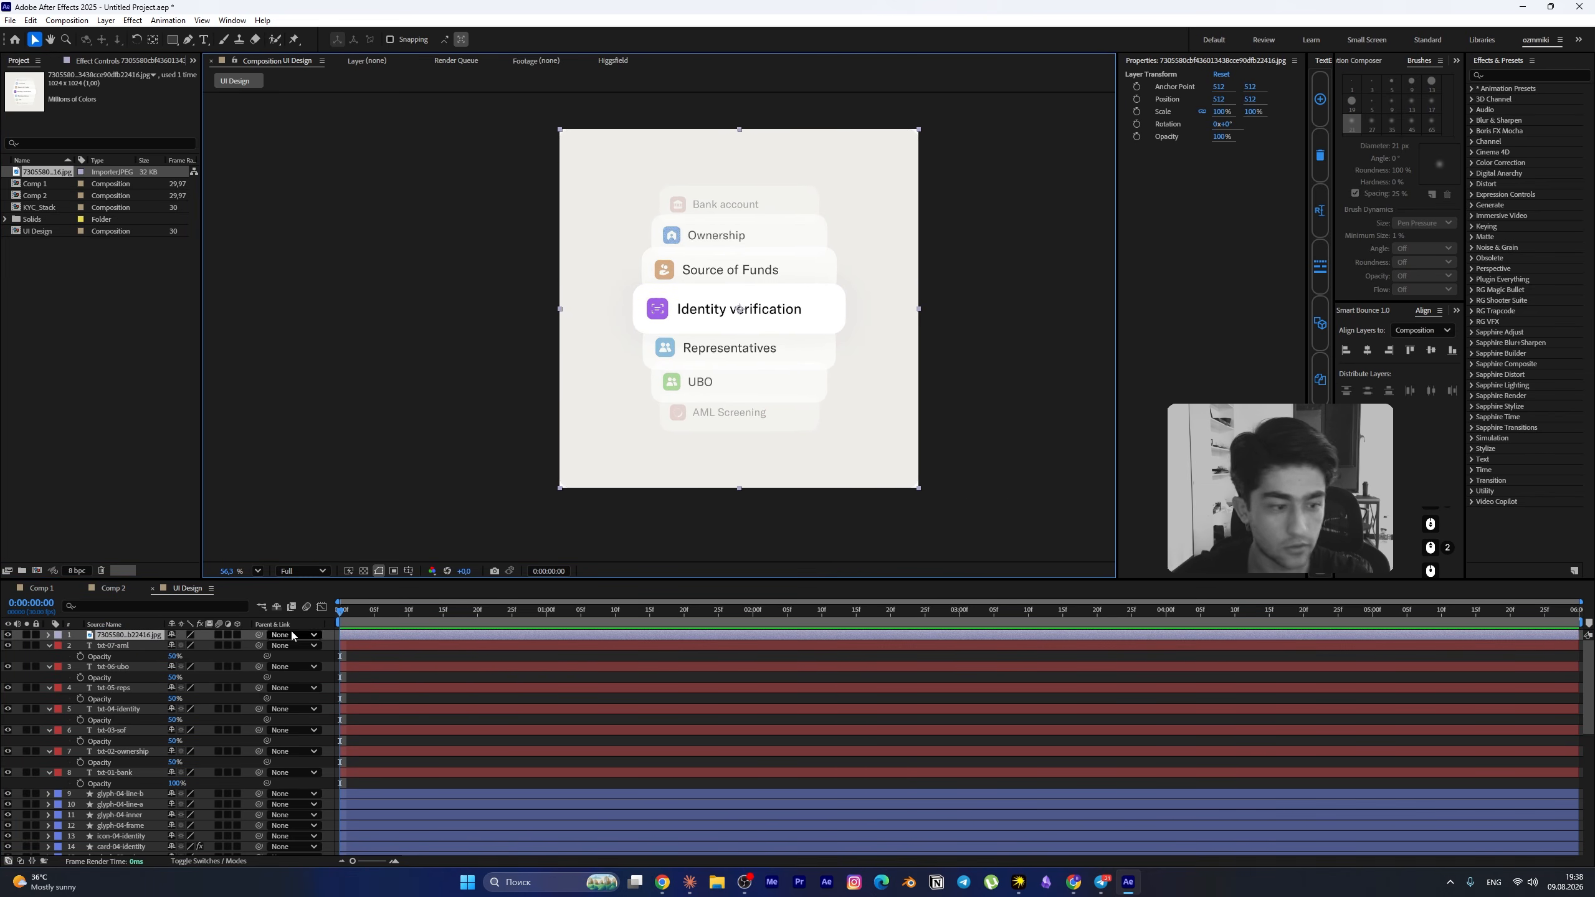
left_click(7, 635)
left_click(8, 636)
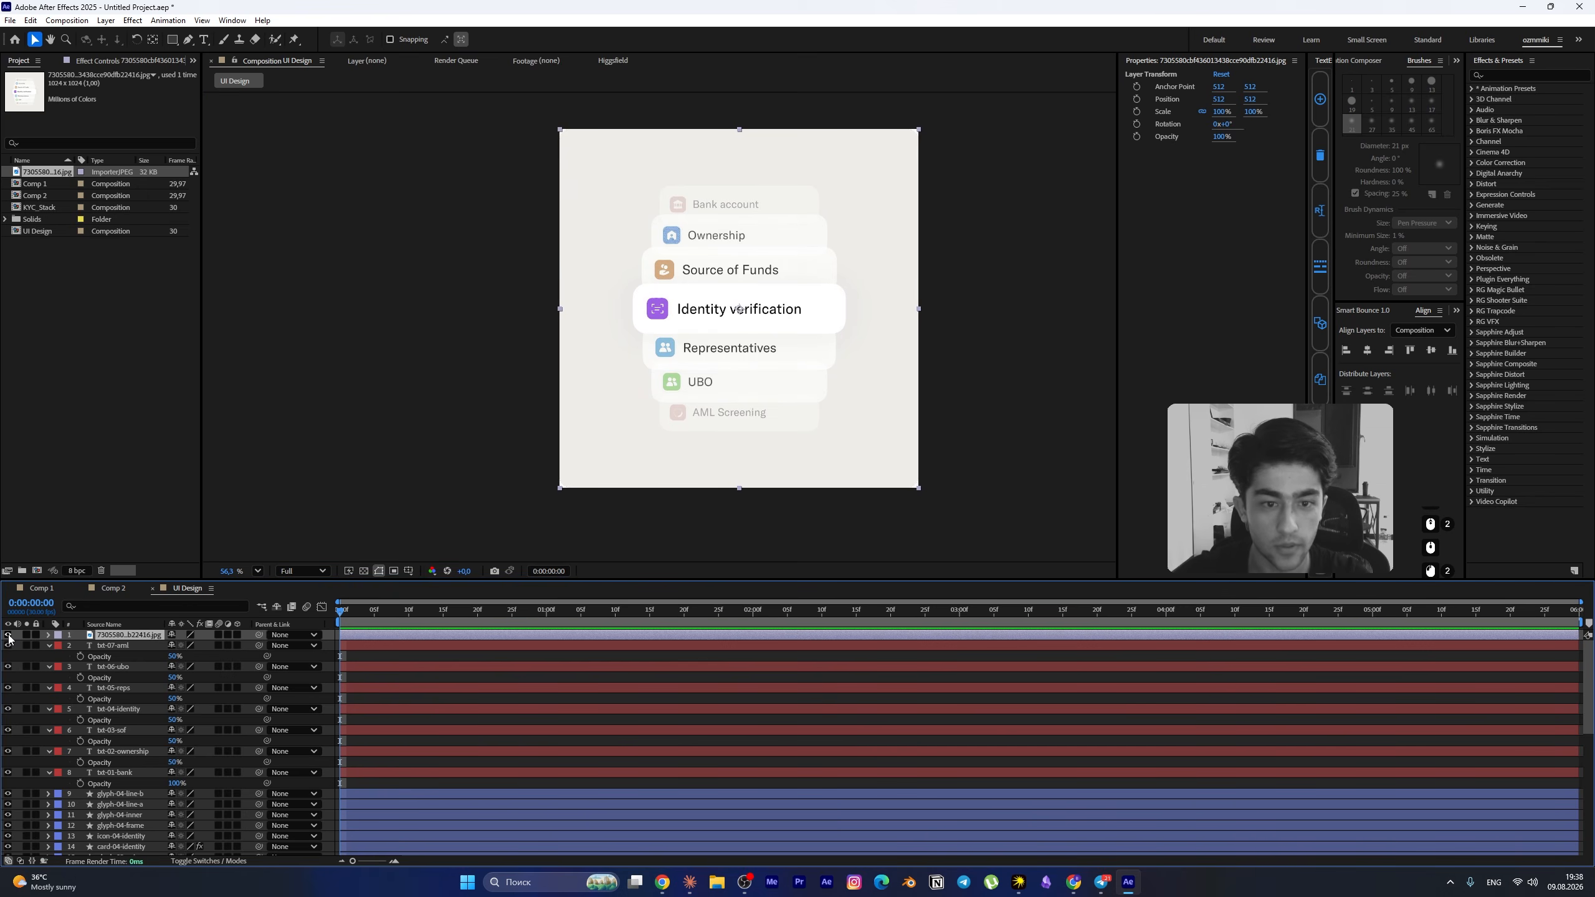
- Scale the reference image layer to 53% and position it beside the rebuilt card stack at the composition's right edge
left_click_drag(712, 369, 961, 364)
key("s")
left_click_drag(199, 646, 169, 646)
left_click_drag(952, 361, 843, 354)
- Compare the rebuilt cards, icons and labels at close range with those in the reference image
scroll(844, 353, "up", 4)
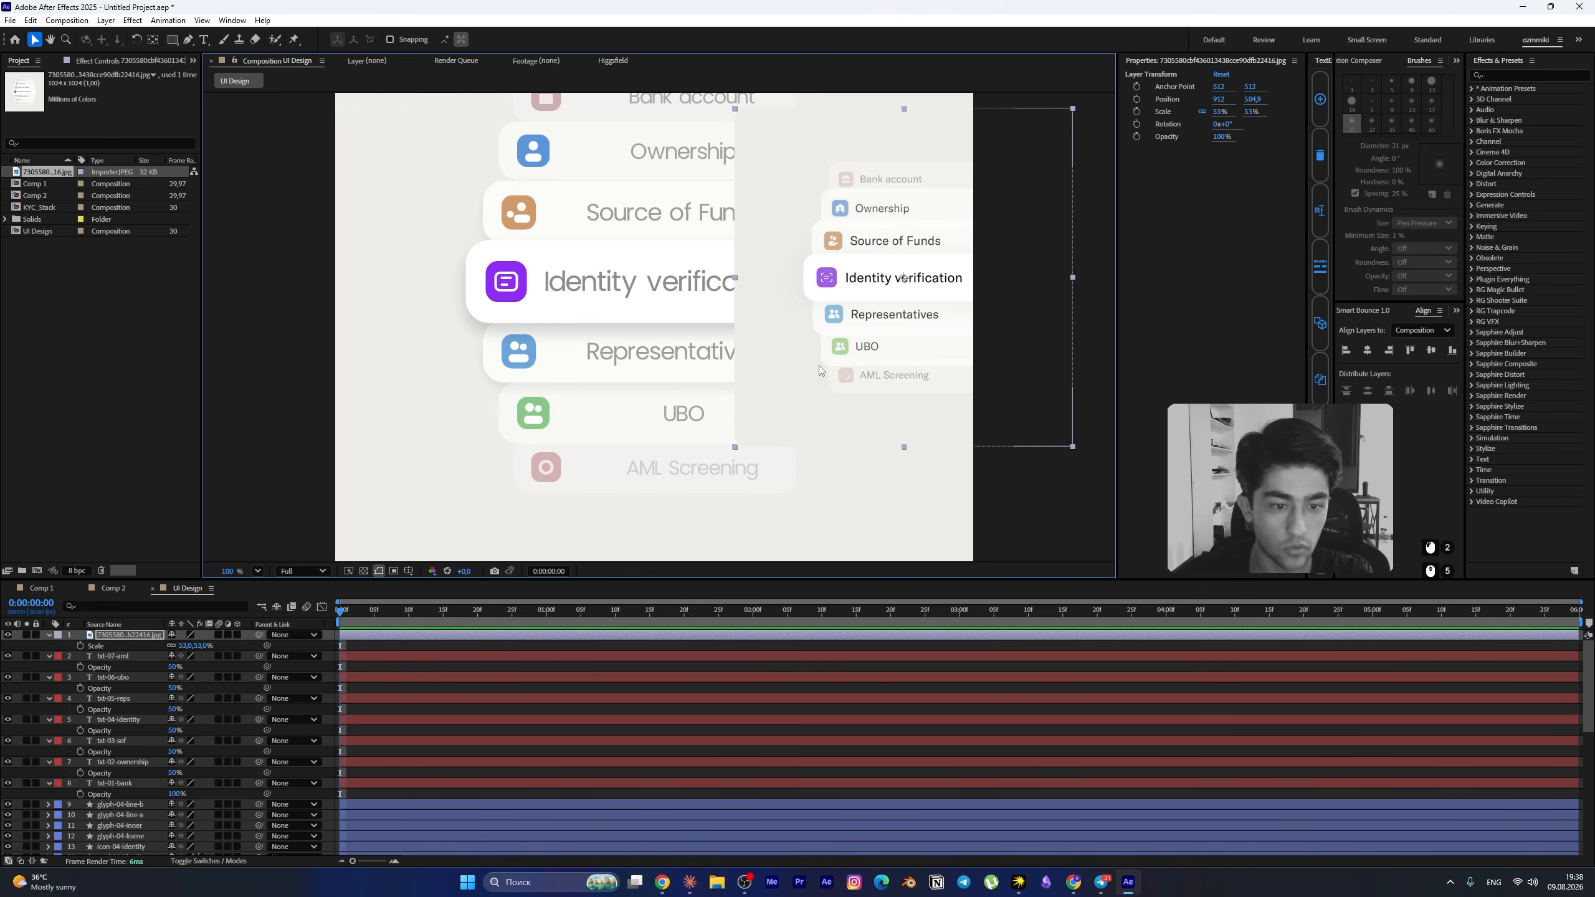
scroll(730, 432, "down", 2)
scroll(700, 399, "up", 4)
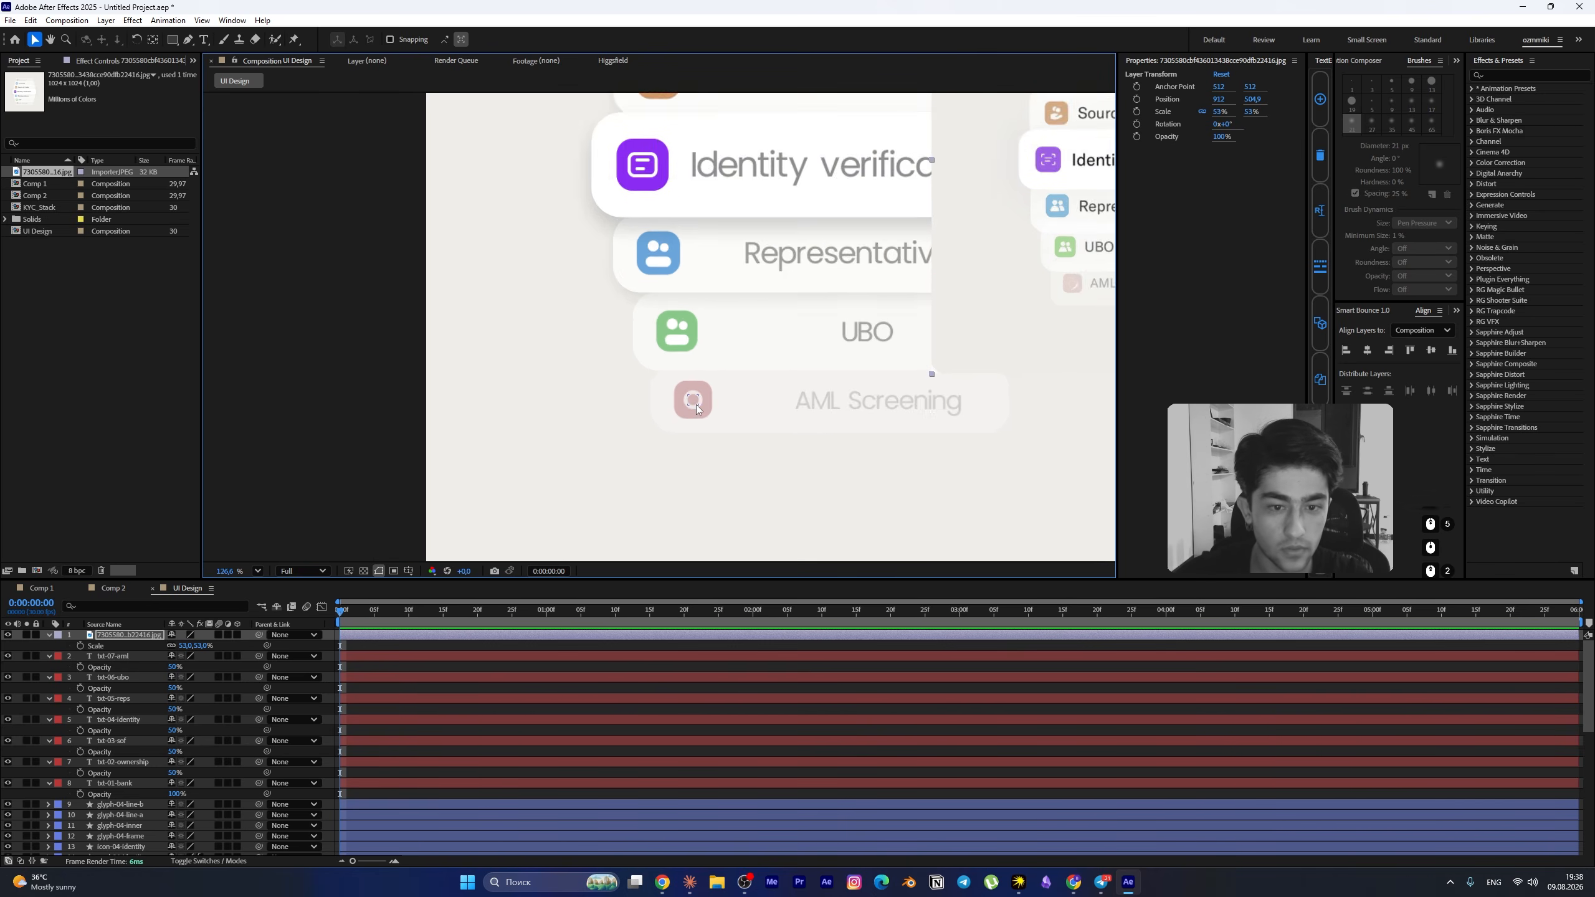
scroll(665, 377, "up", 4)
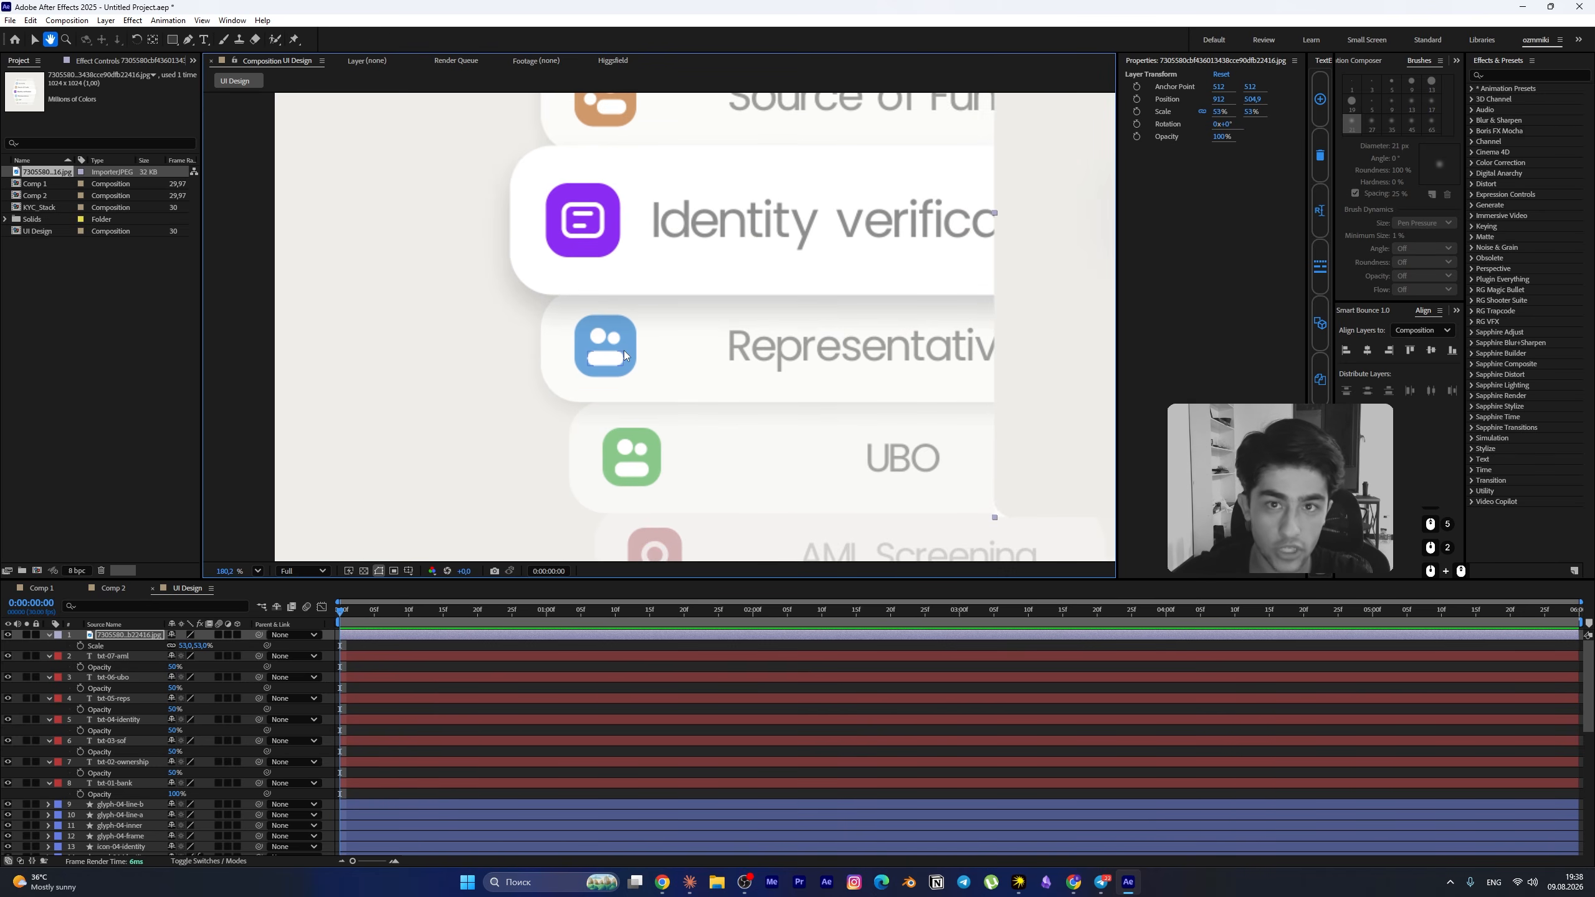
left_click_drag(623, 351, 619, 369)
scroll(617, 351, "down", 3)
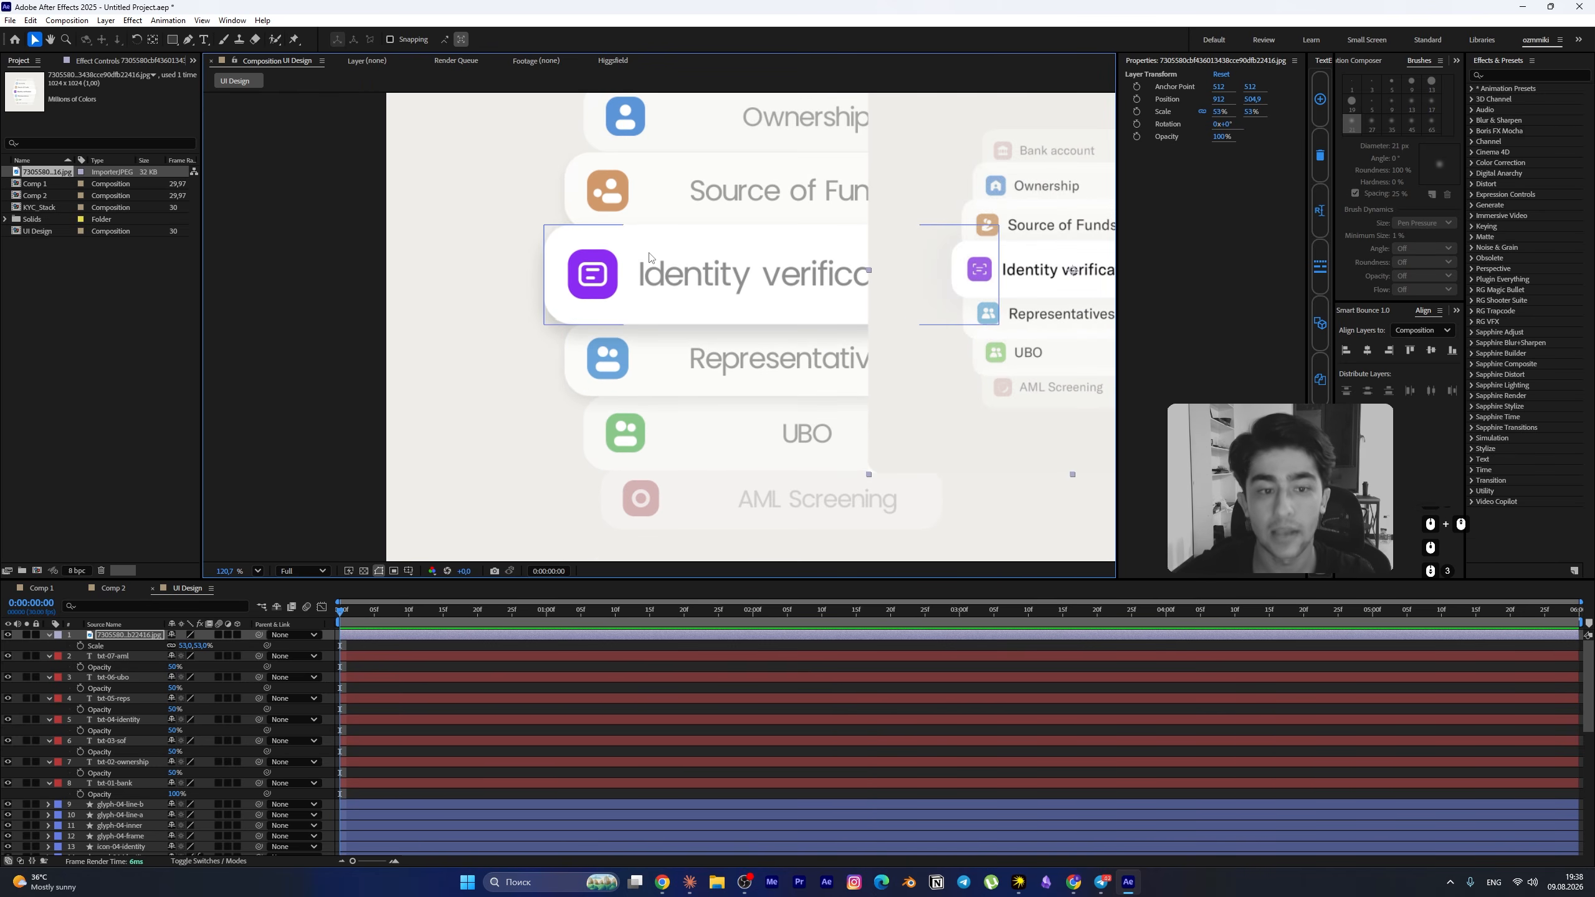
left_click_drag(648, 223, 649, 330)
key("v")
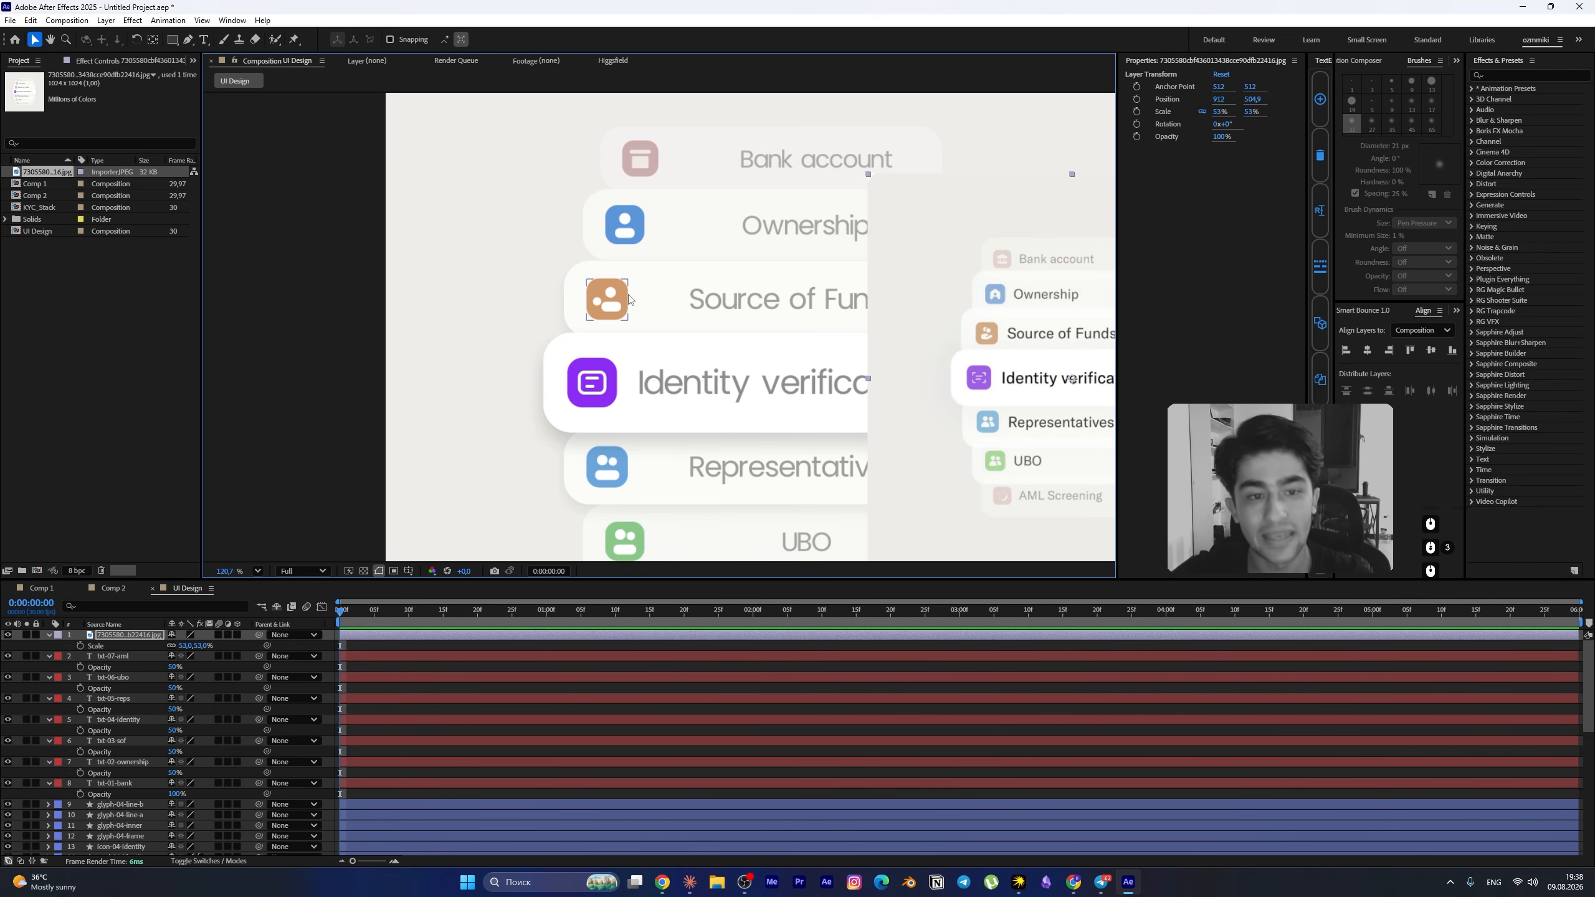
scroll(676, 379, "down", 2)
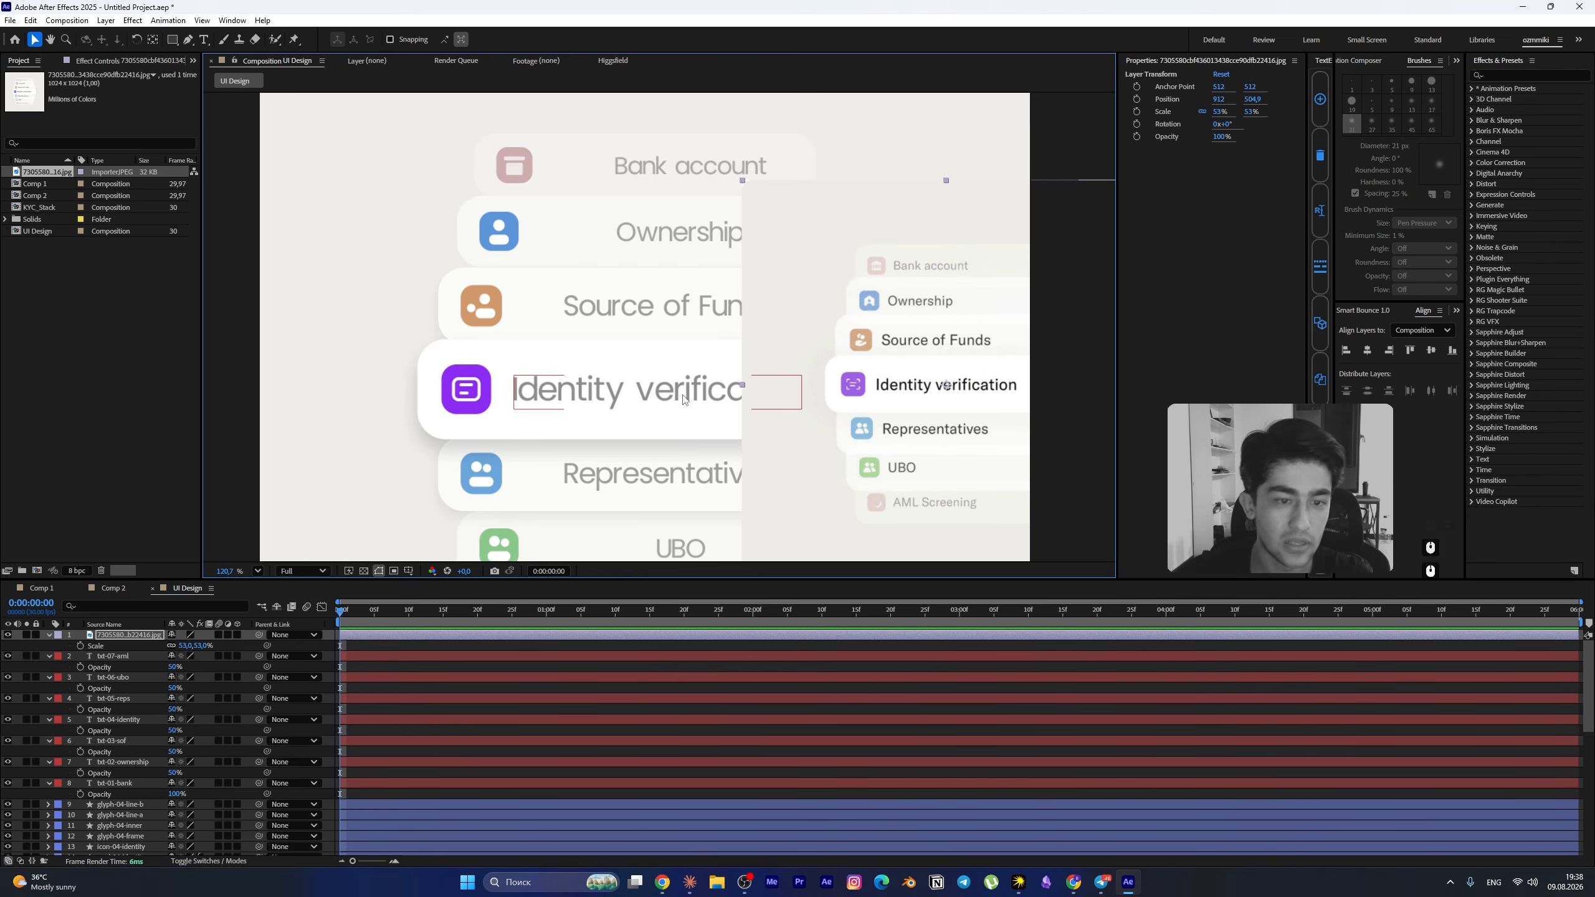
scroll(676, 379, "down", 2)
- Delete the reference image layer from the UI Design composition
left_click(554, 359)
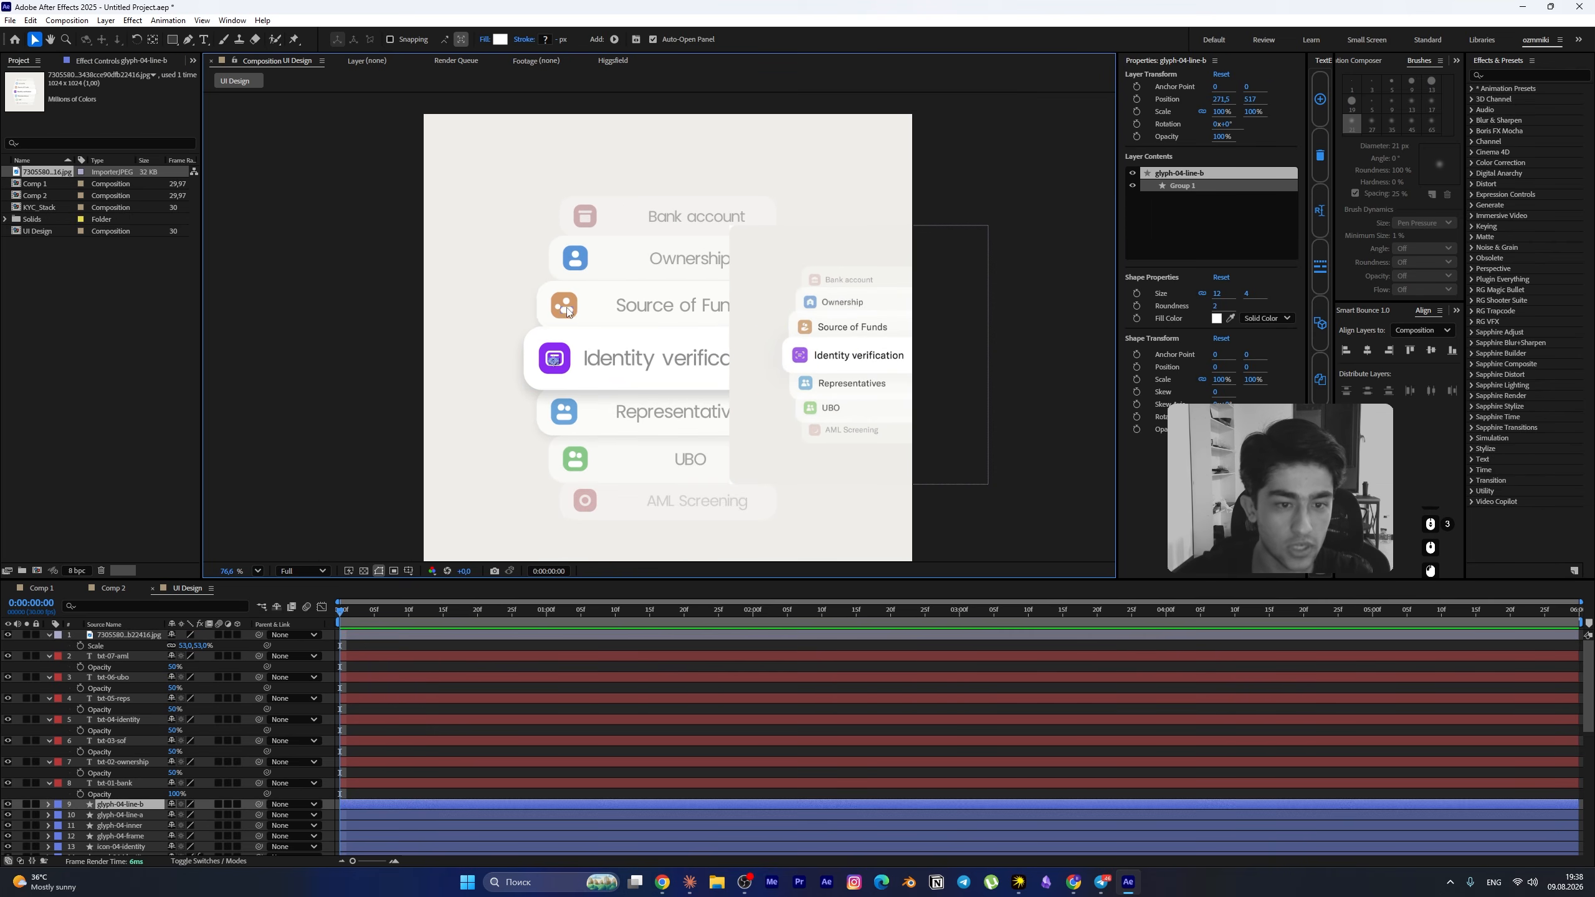
scroll(590, 271, "down", 1)
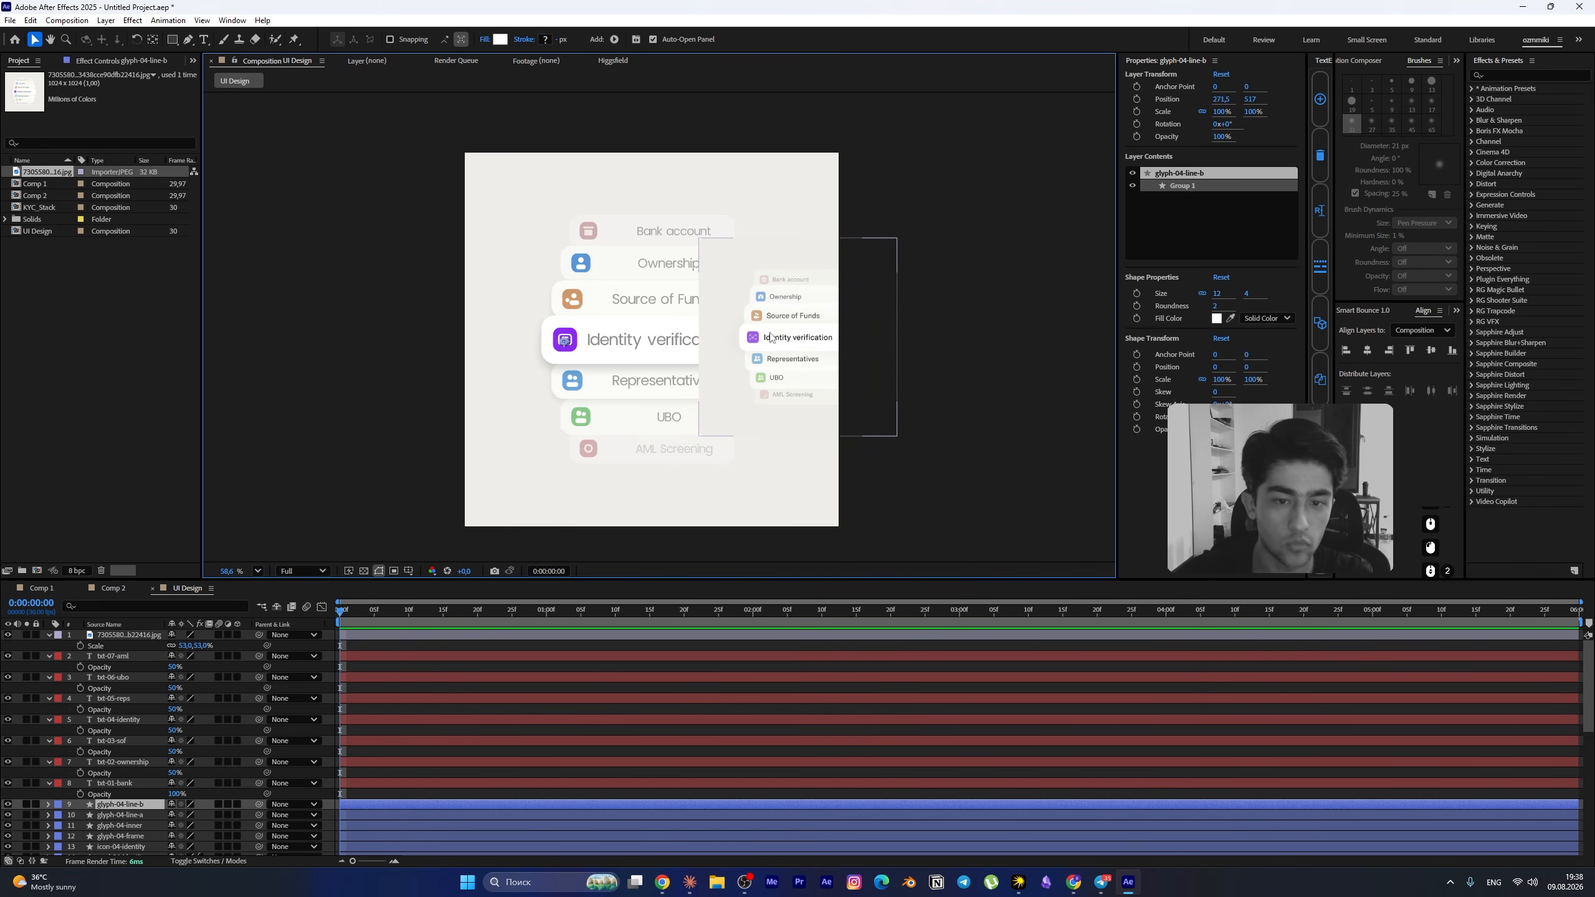
left_click(772, 336)
key("Delete")
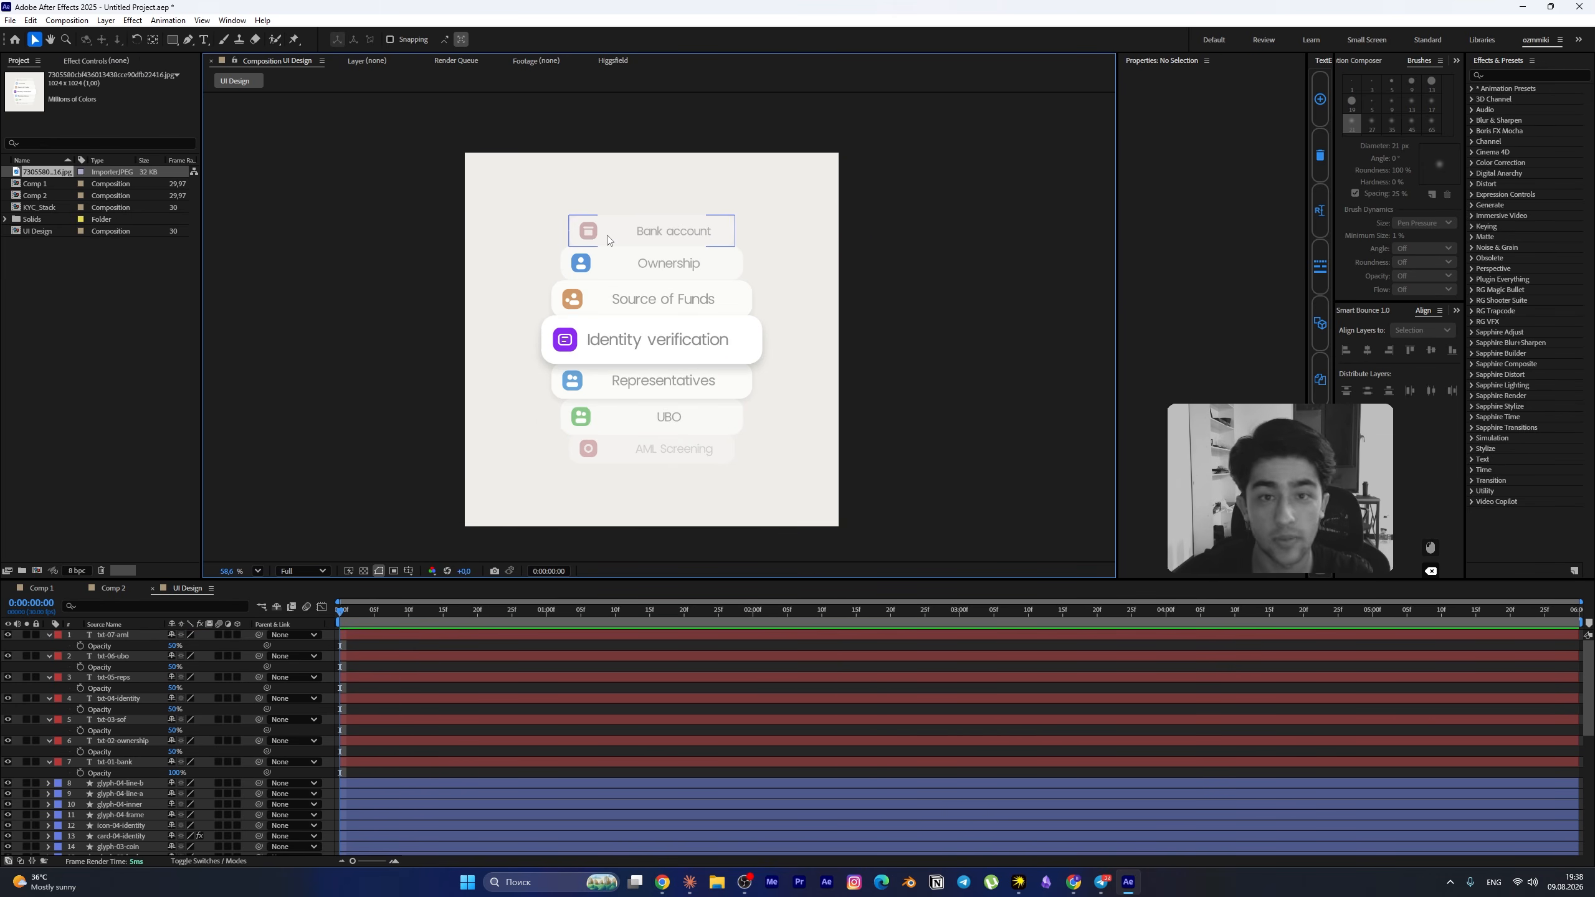
- Collapse the opacity properties of the seven text layers and select the composition's layers beneath them
left_click(50, 634)
left_click(49, 646)
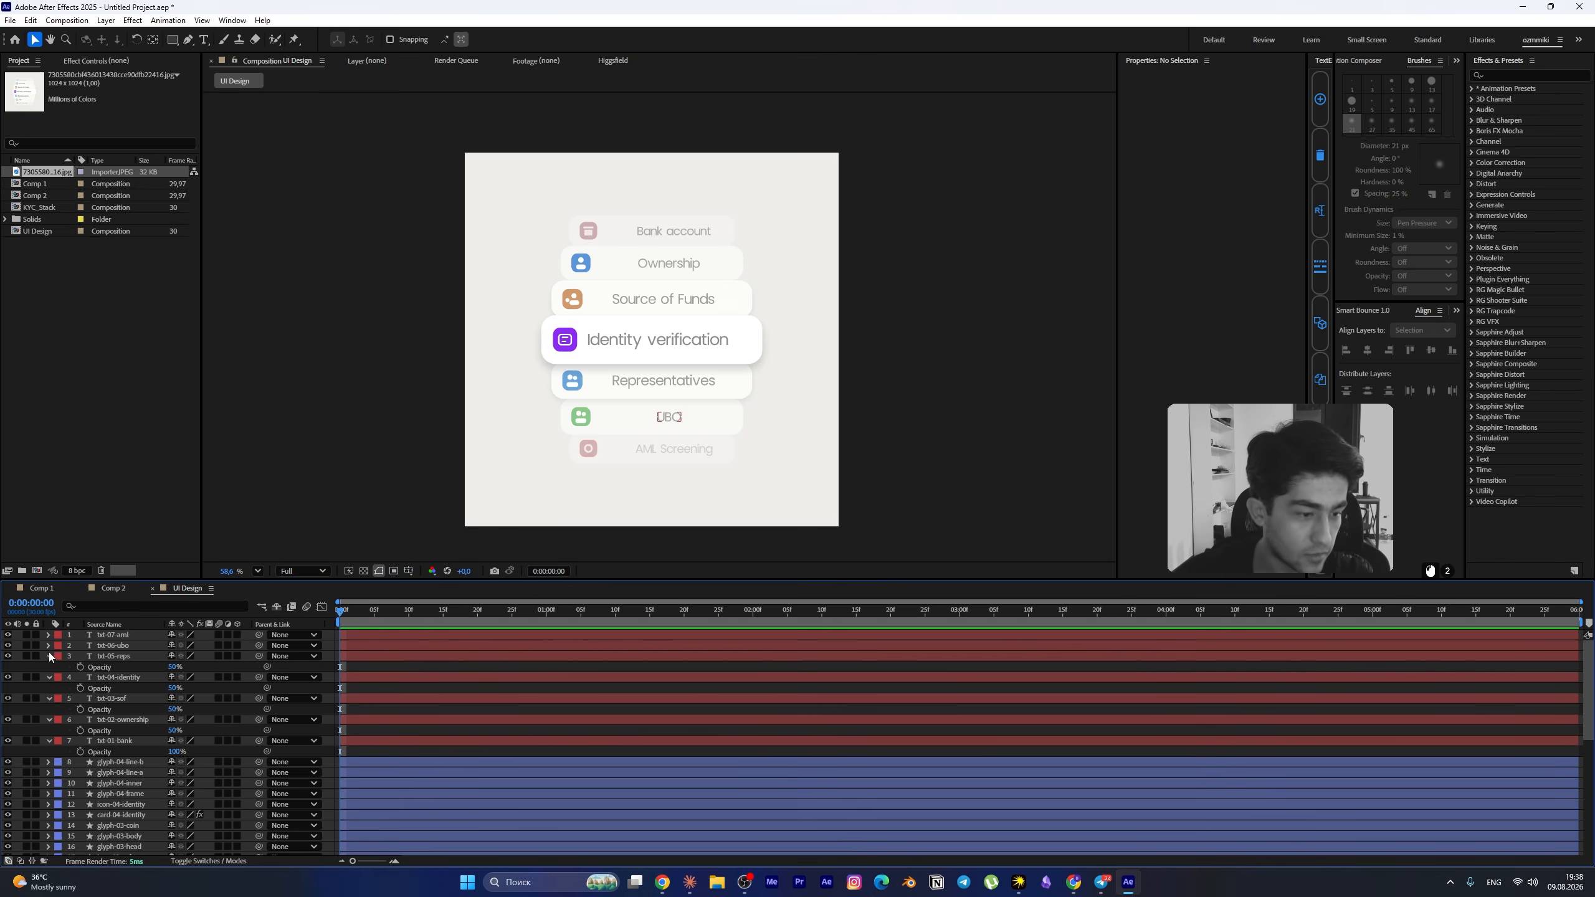
left_click(49, 656)
left_click(49, 666)
left_click(49, 677)
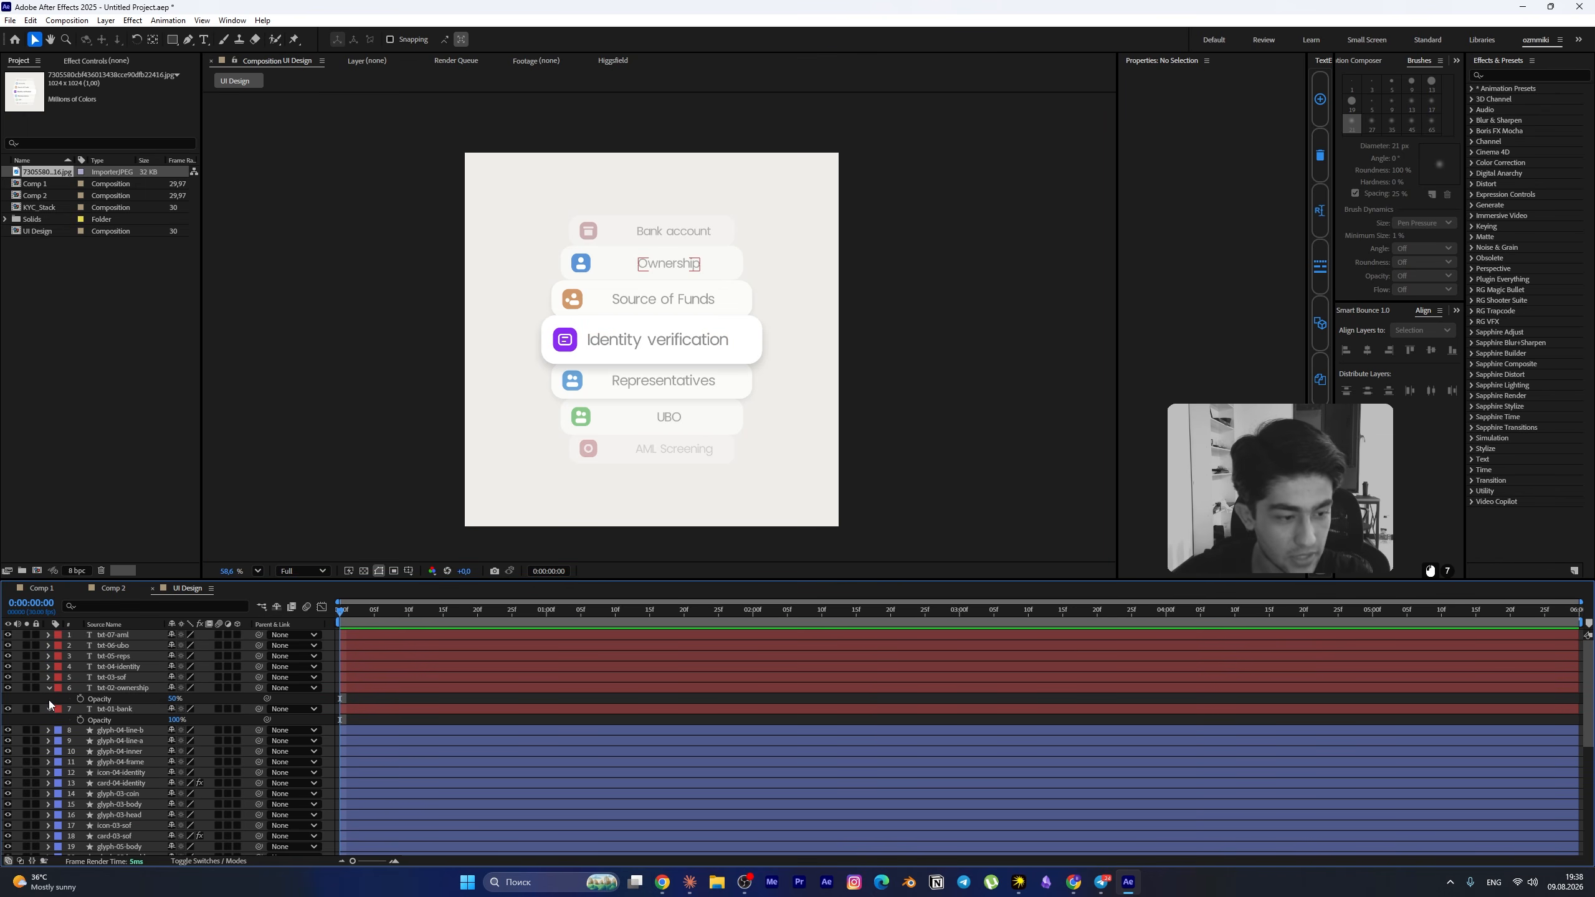
left_click(50, 707)
left_click(49, 688)
left_click_drag(77, 645, 240, 894)
- Switch to Claude and attach the image 0d77612d76657f61816bce993f4741c9.jpg from the Downloads folder to a new message
left_click(690, 882)
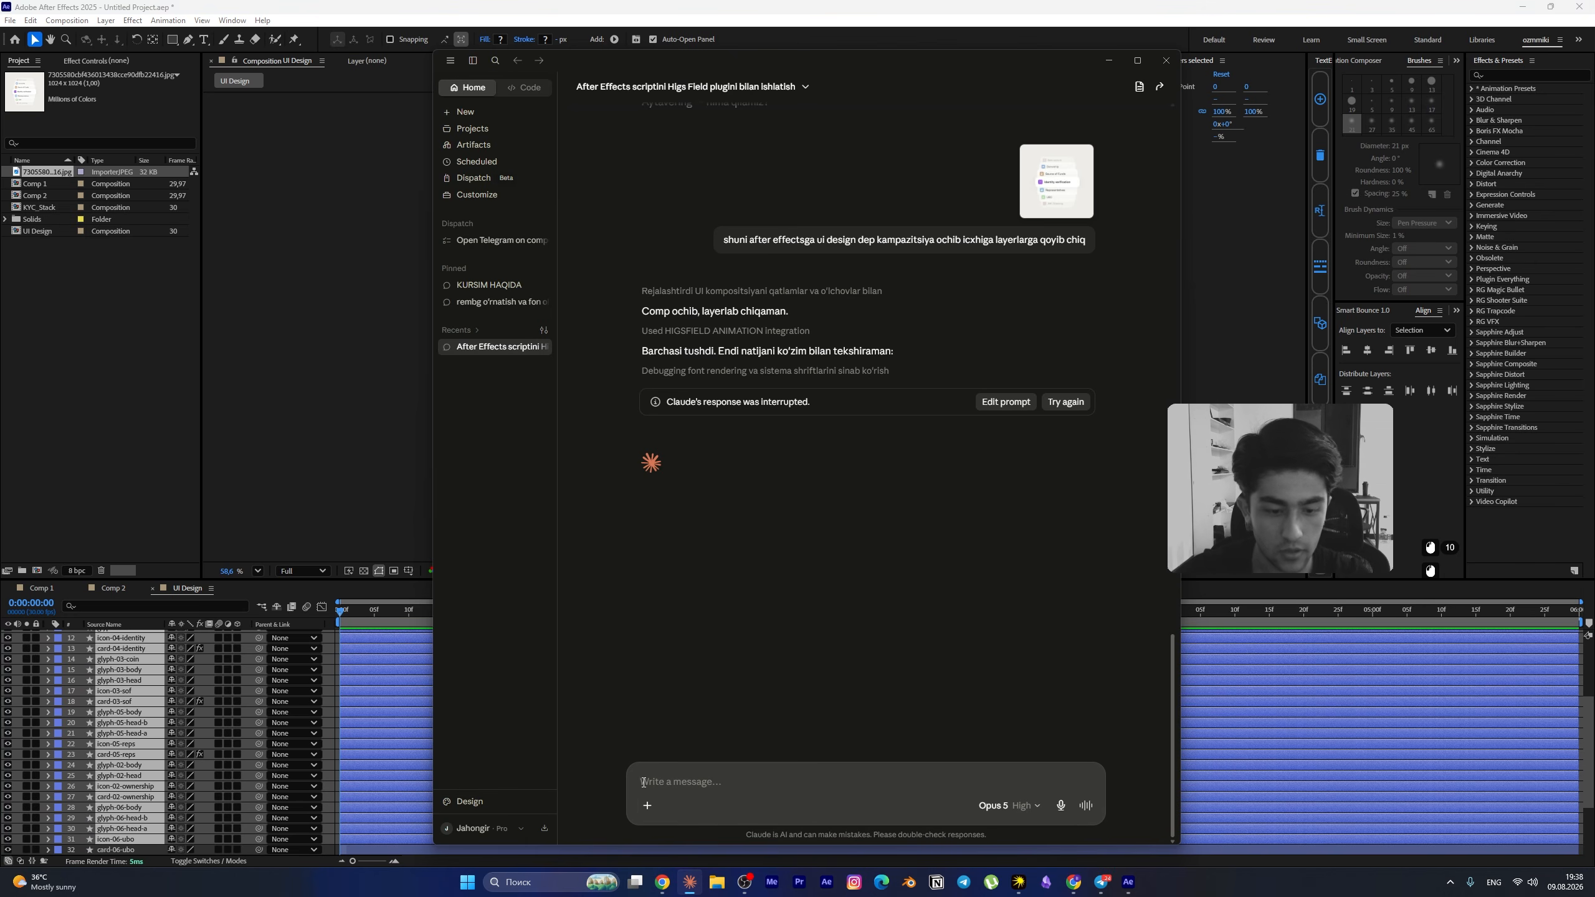
left_click(647, 805)
left_click(671, 634)
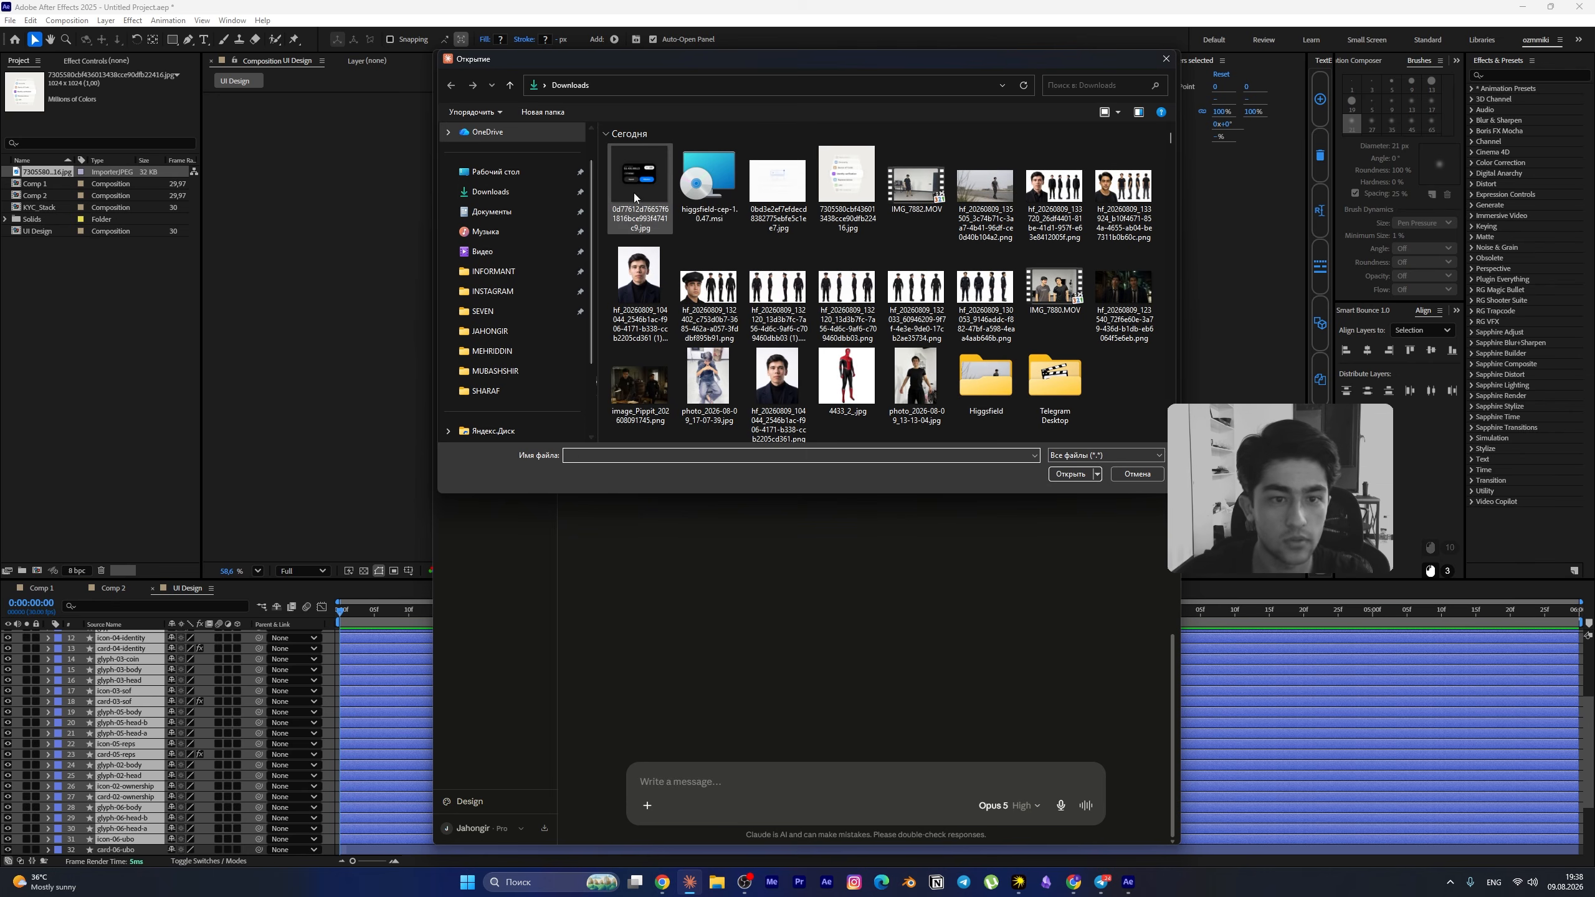
left_click(633, 192)
left_click(1067, 474)
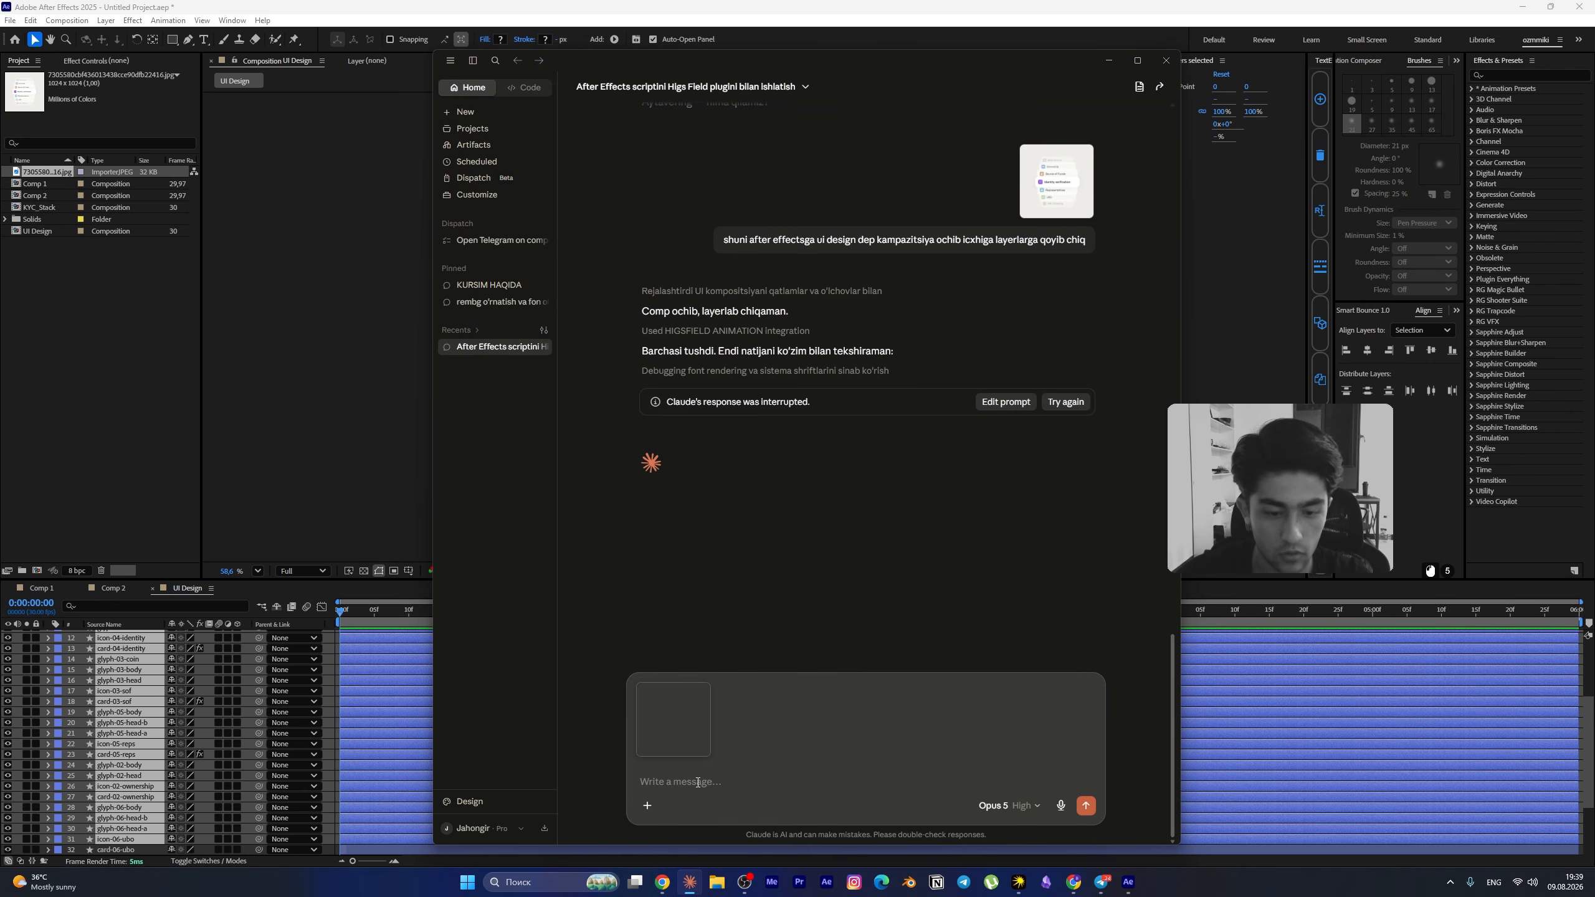
- Send Claude the message "shu dizaynniham wwww degan comp ochib yasab ber" with the attached image, and preview that image in the chat
type("shu diza")
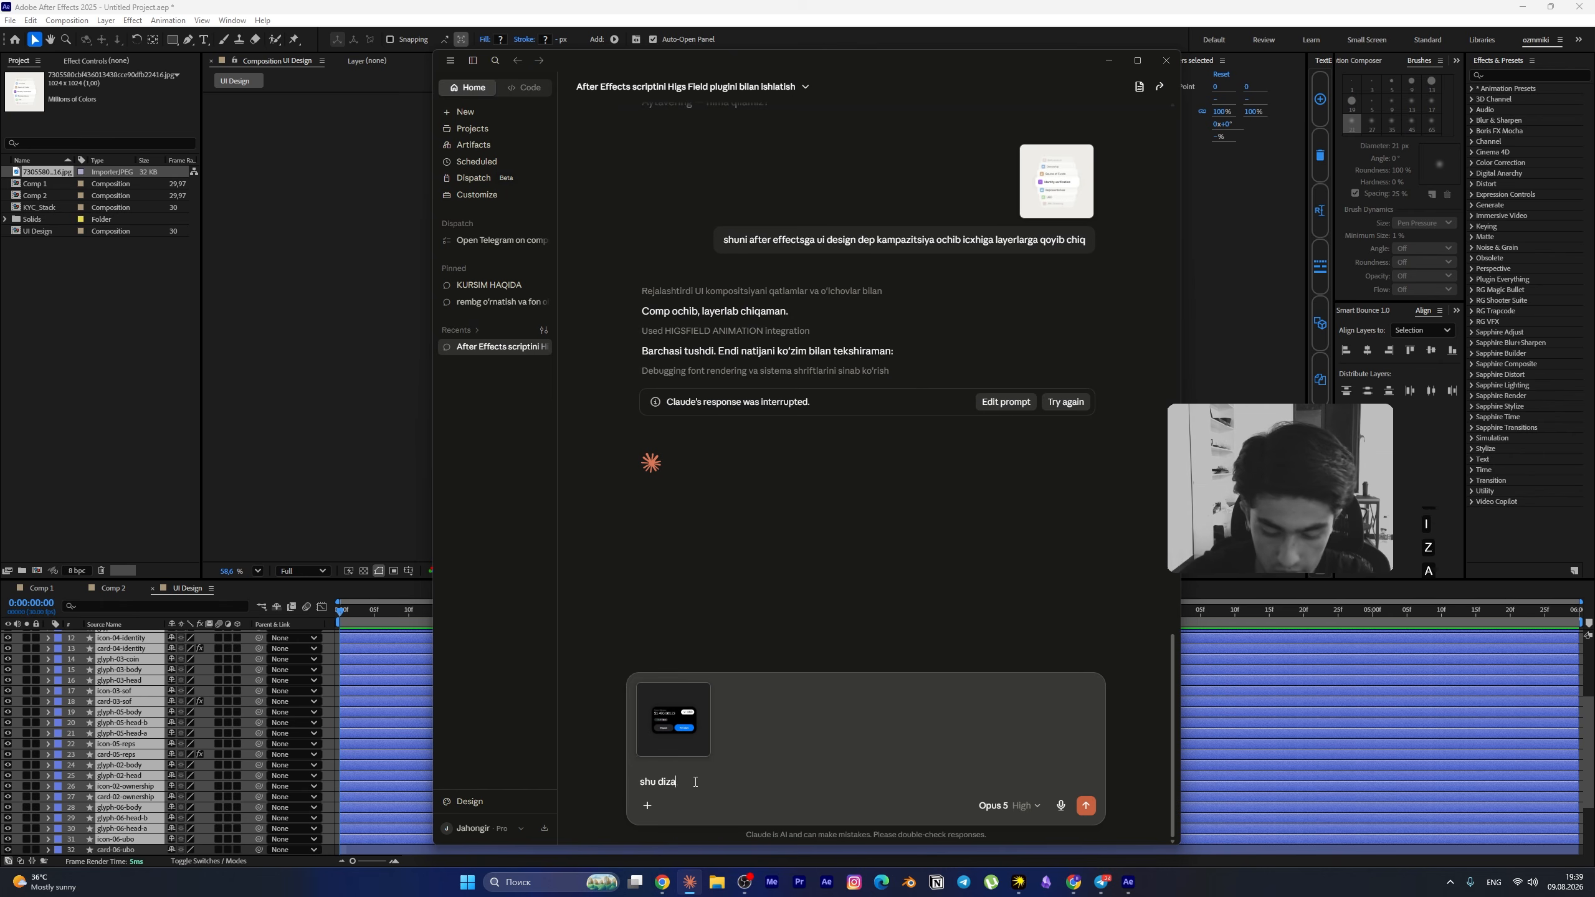
type("ynniham ")
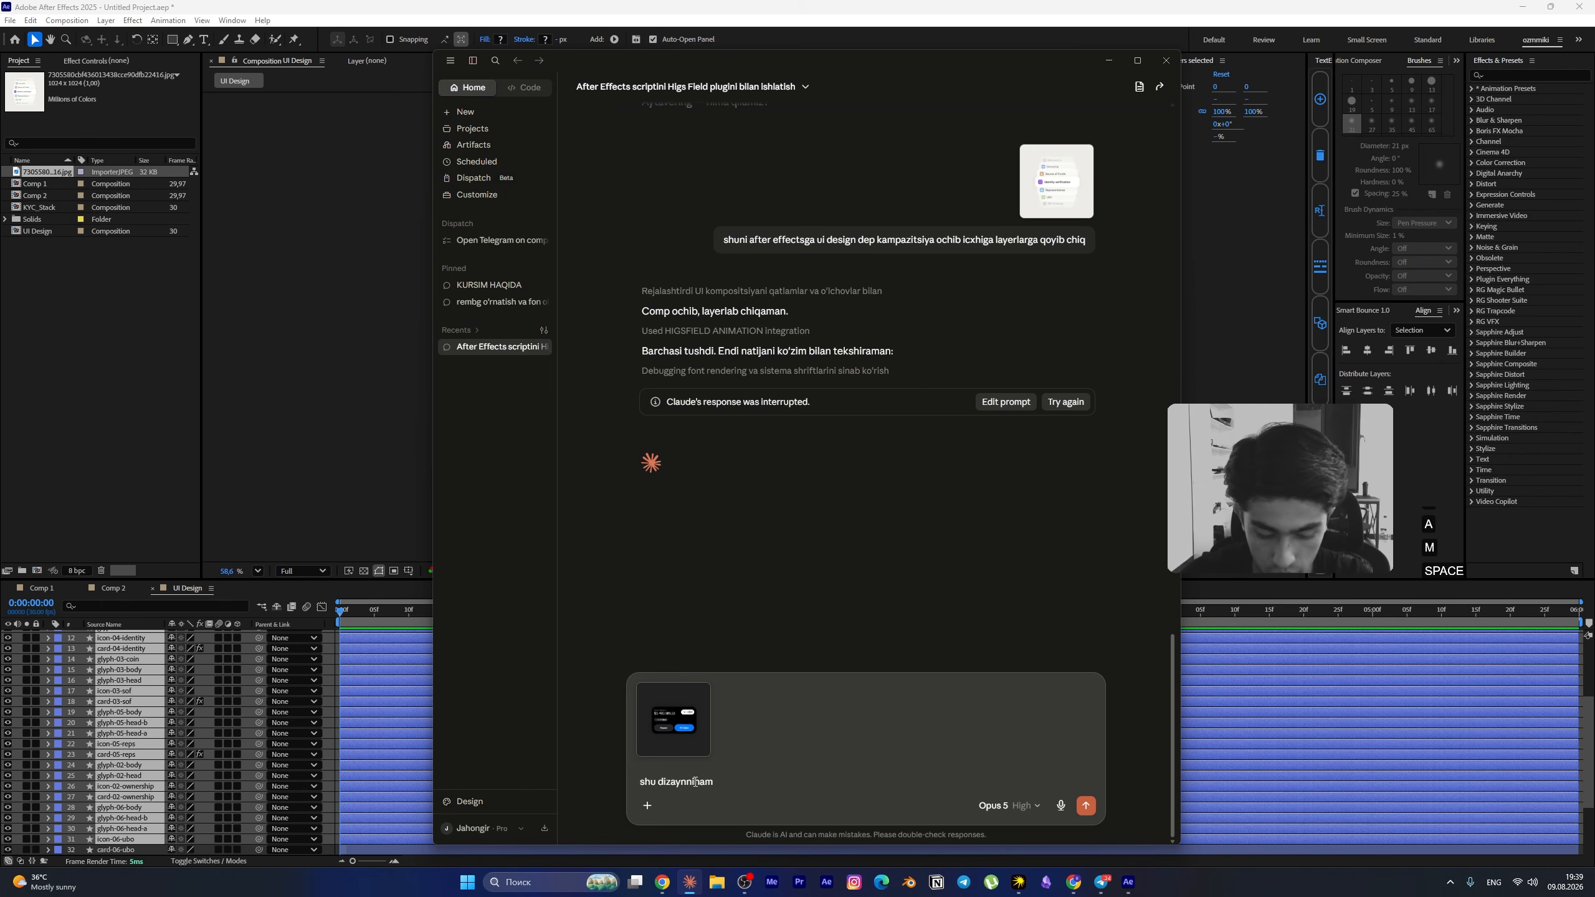
type("wwww d")
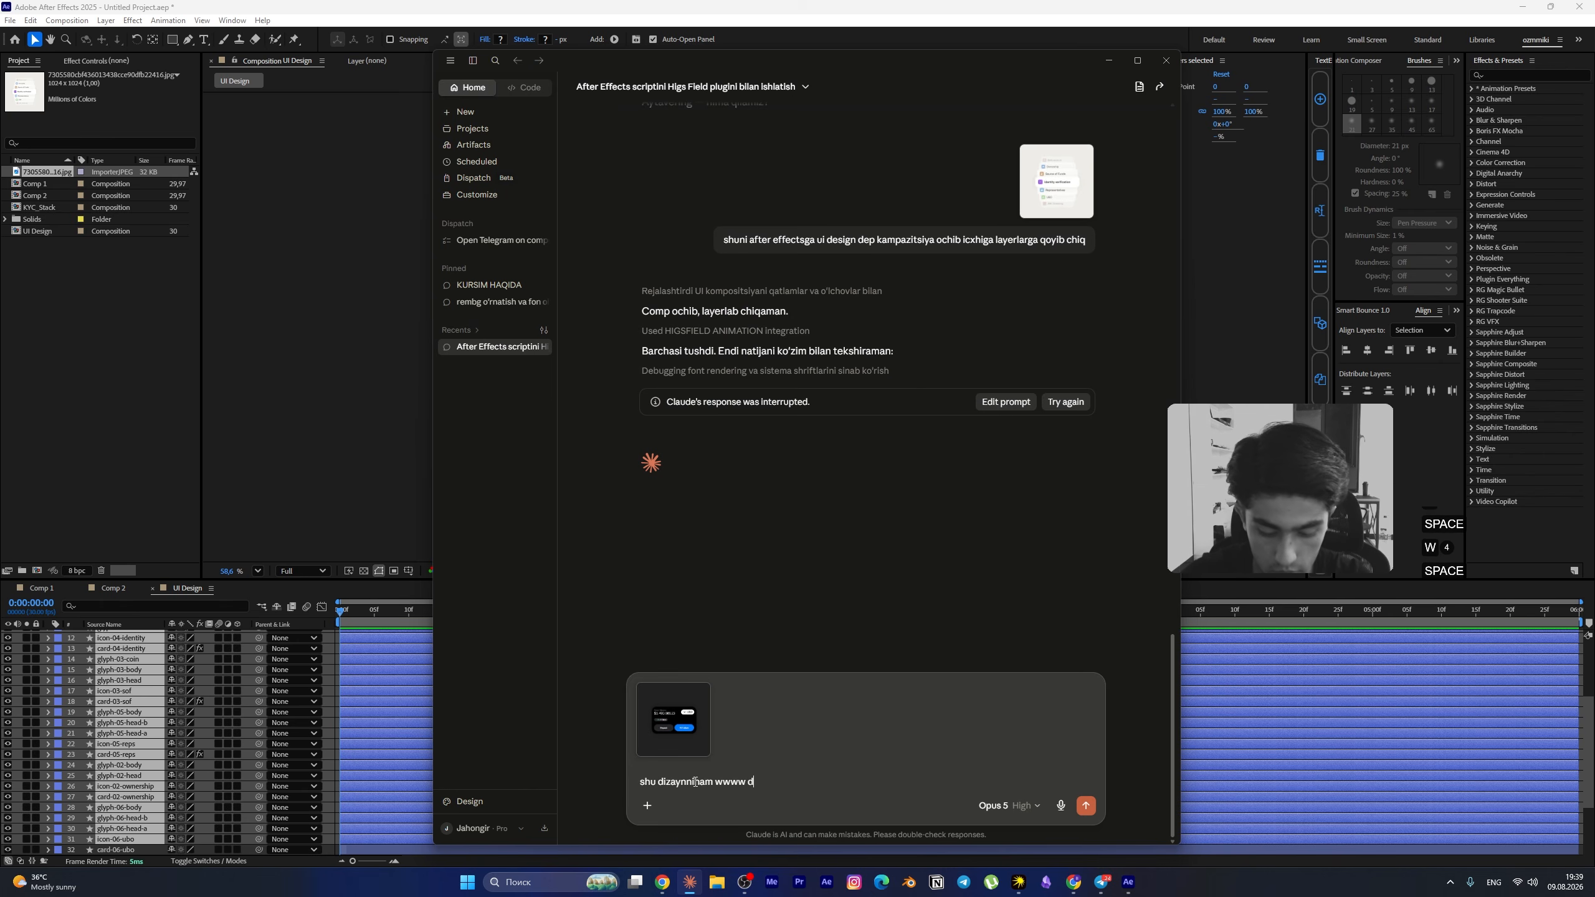
type("egan comp ")
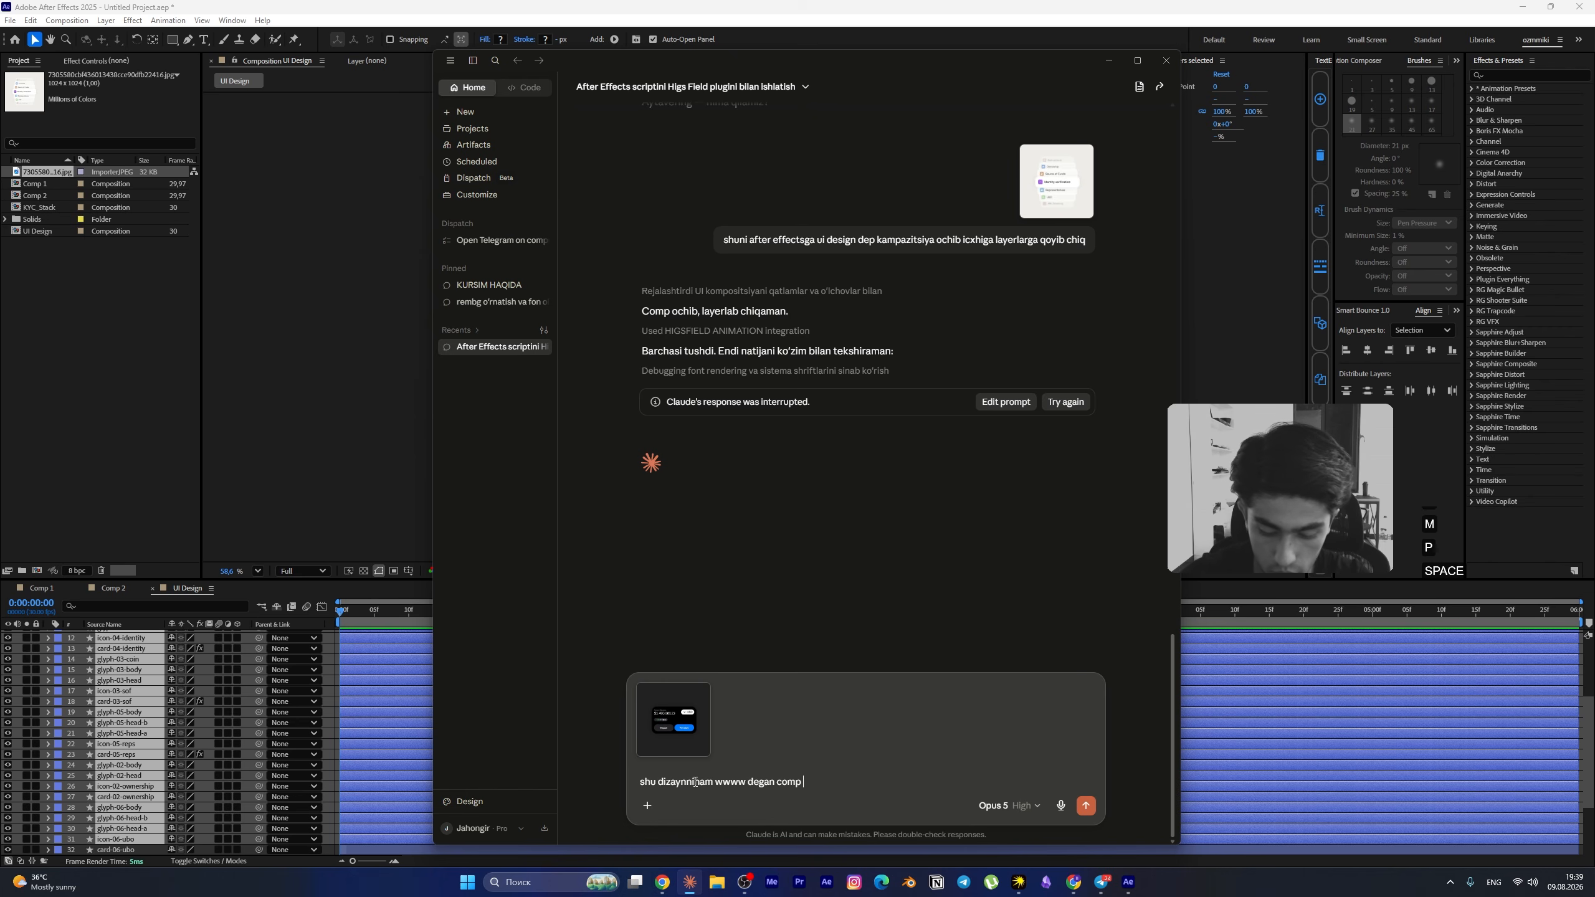
type("ochib y")
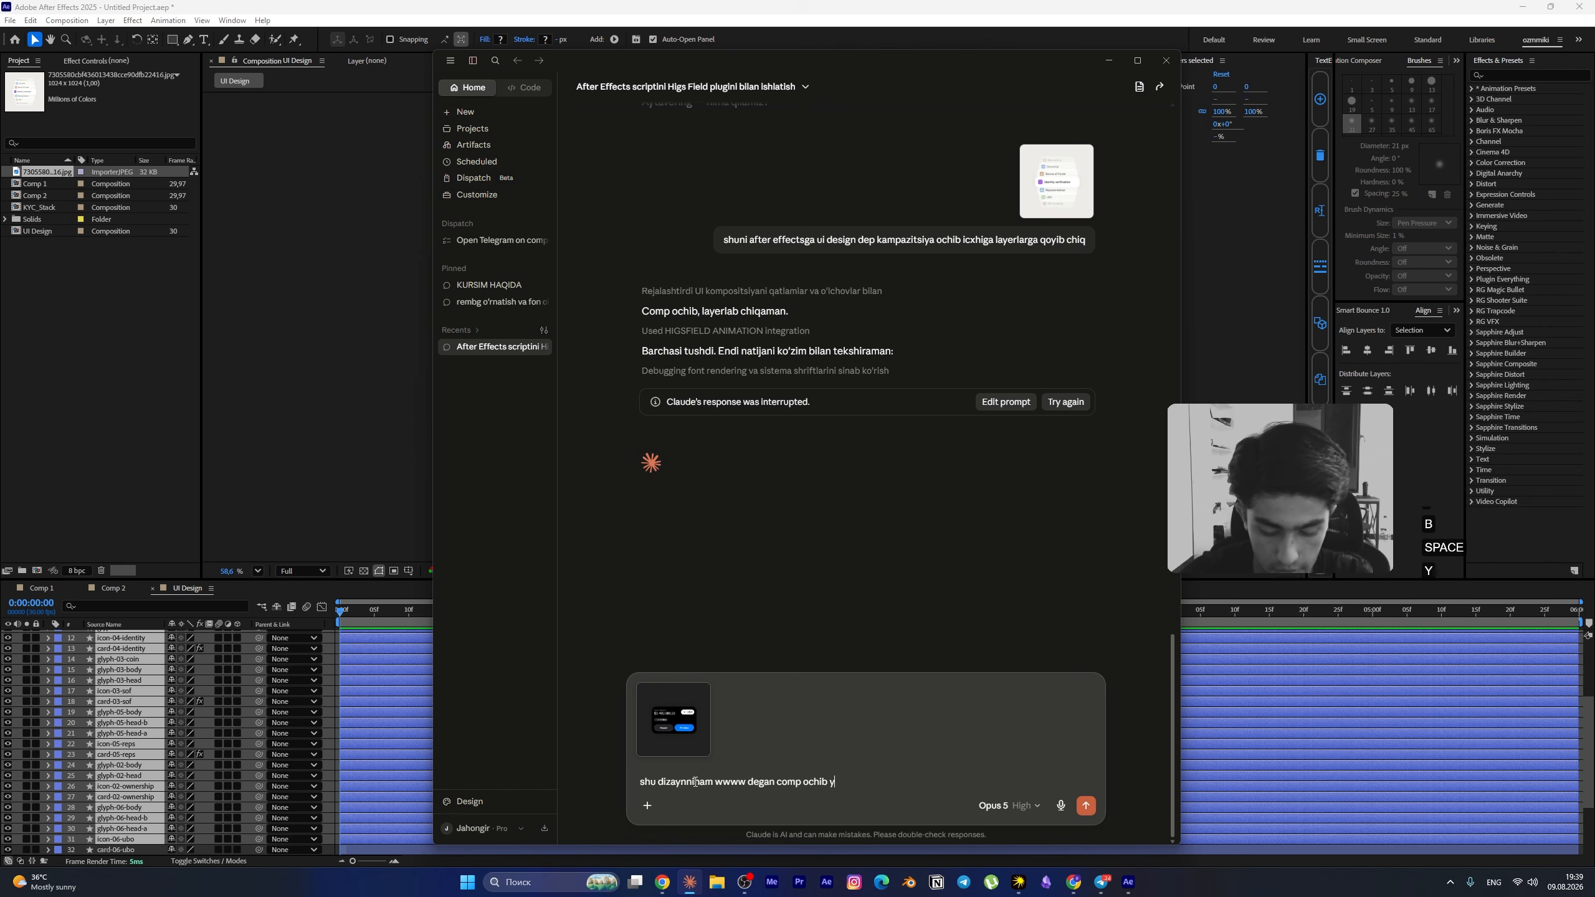
type("asab ber")
key("Return")
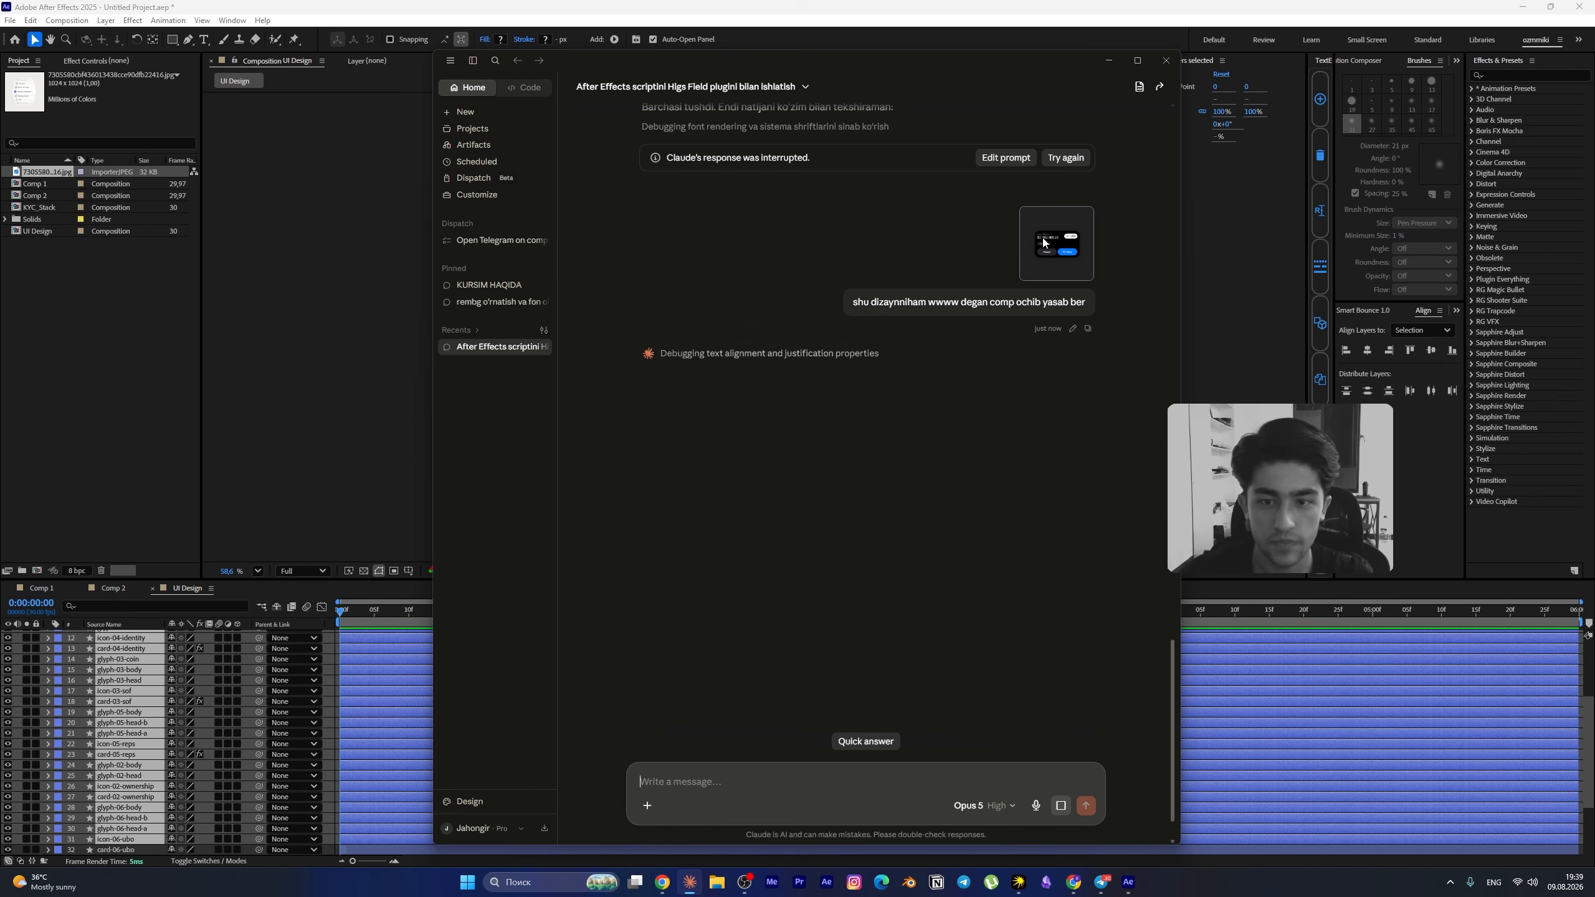
left_click(1044, 243)
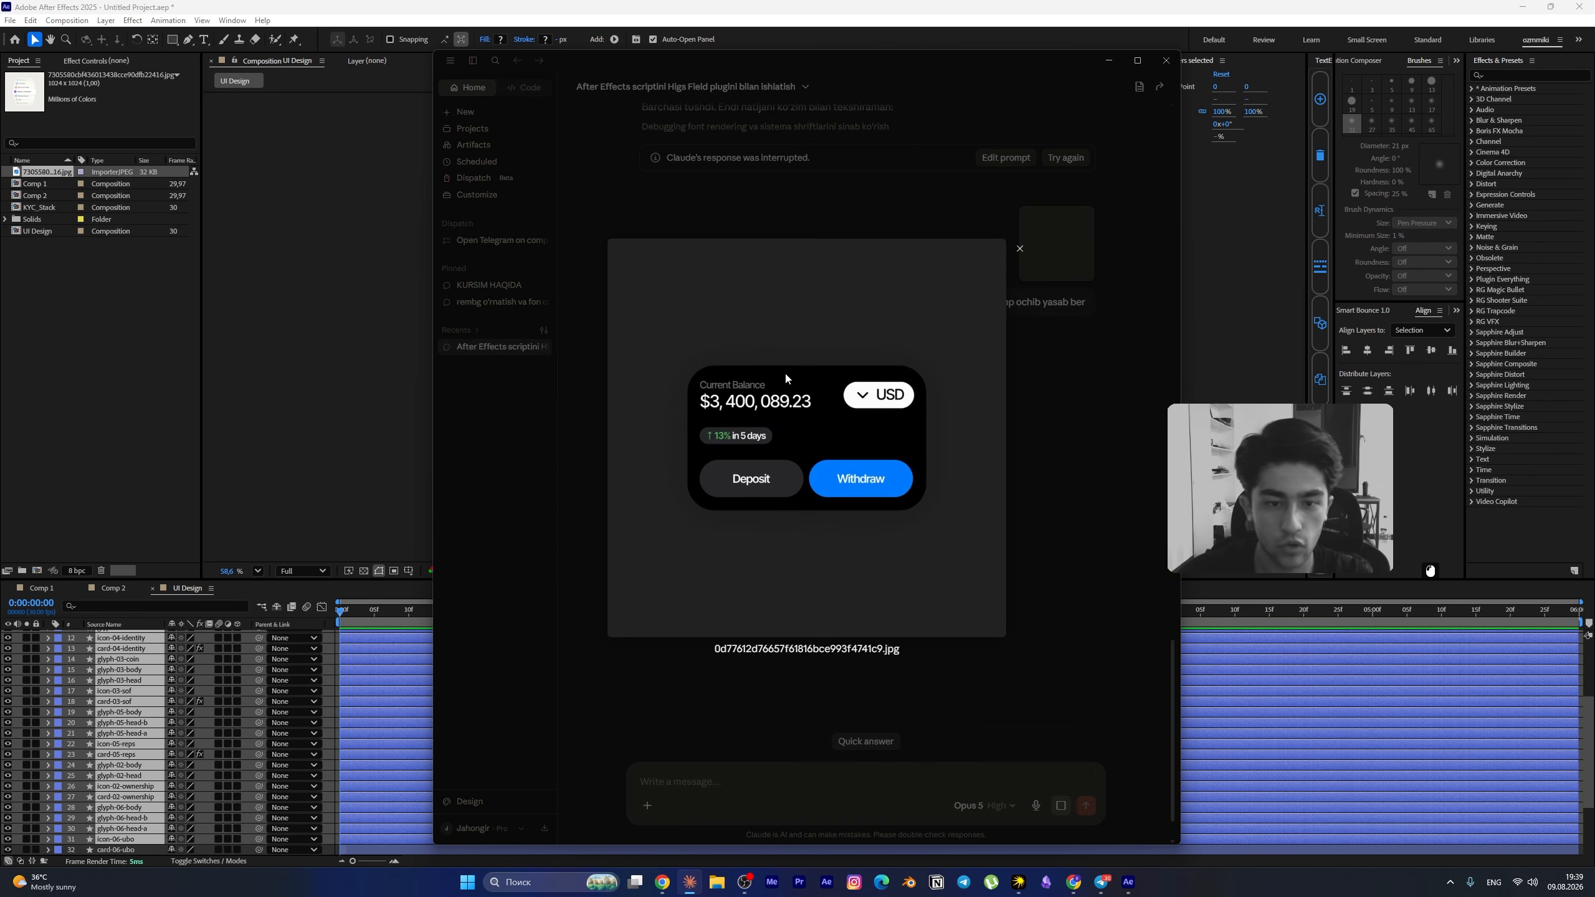
left_click(800, 213)
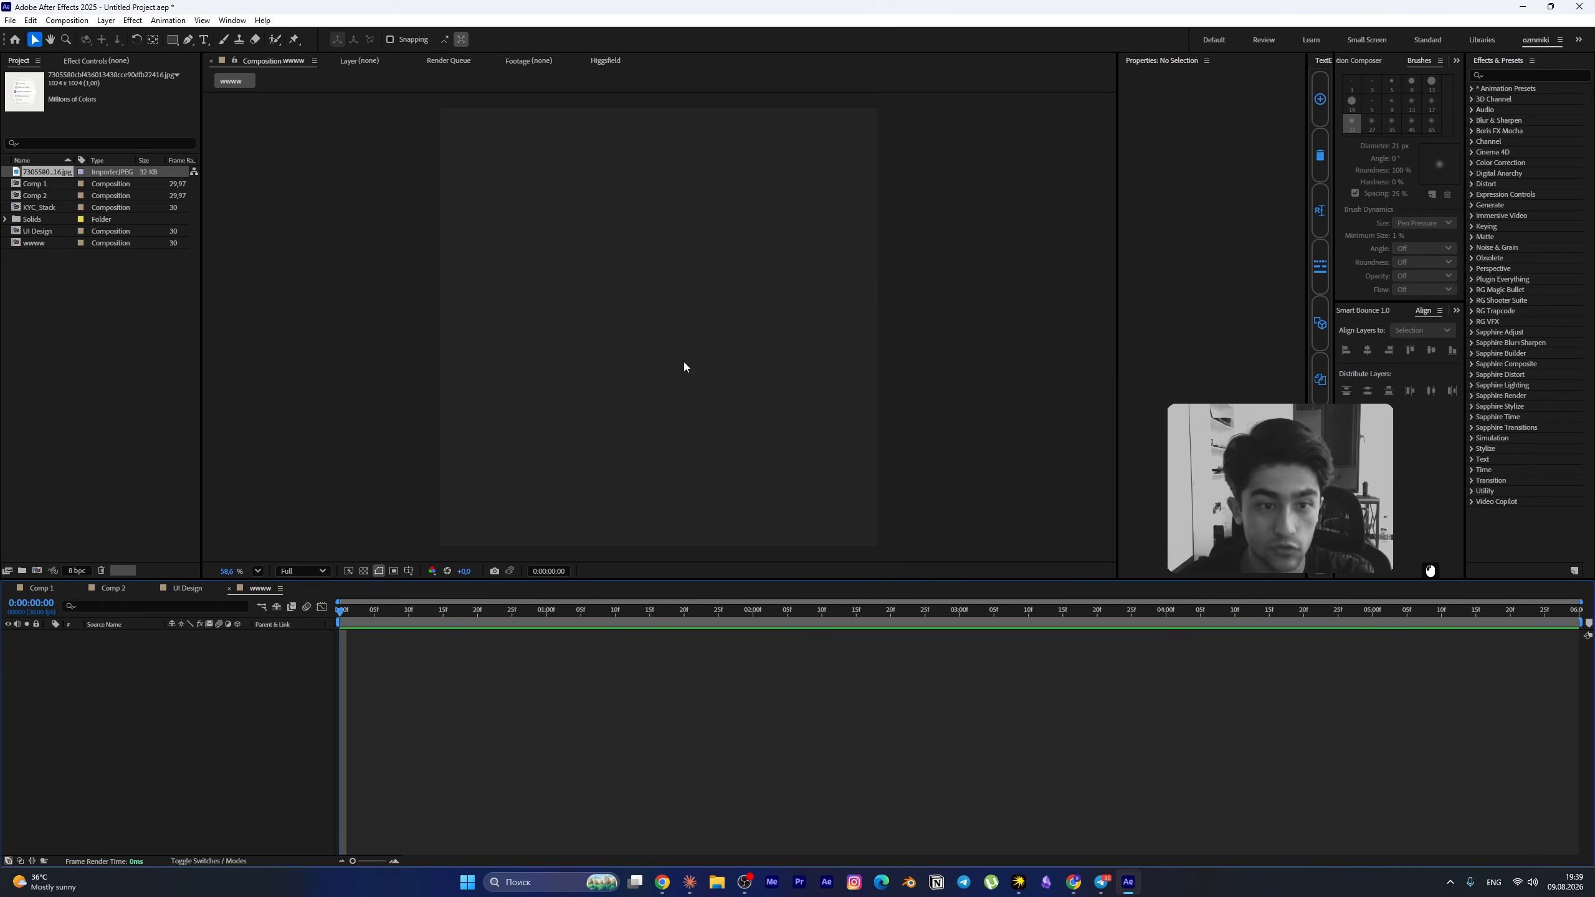
- Compare the attached reference image preview in Claude with the probe text layers in the wwww composition
left_click(690, 882)
left_click(1044, 253)
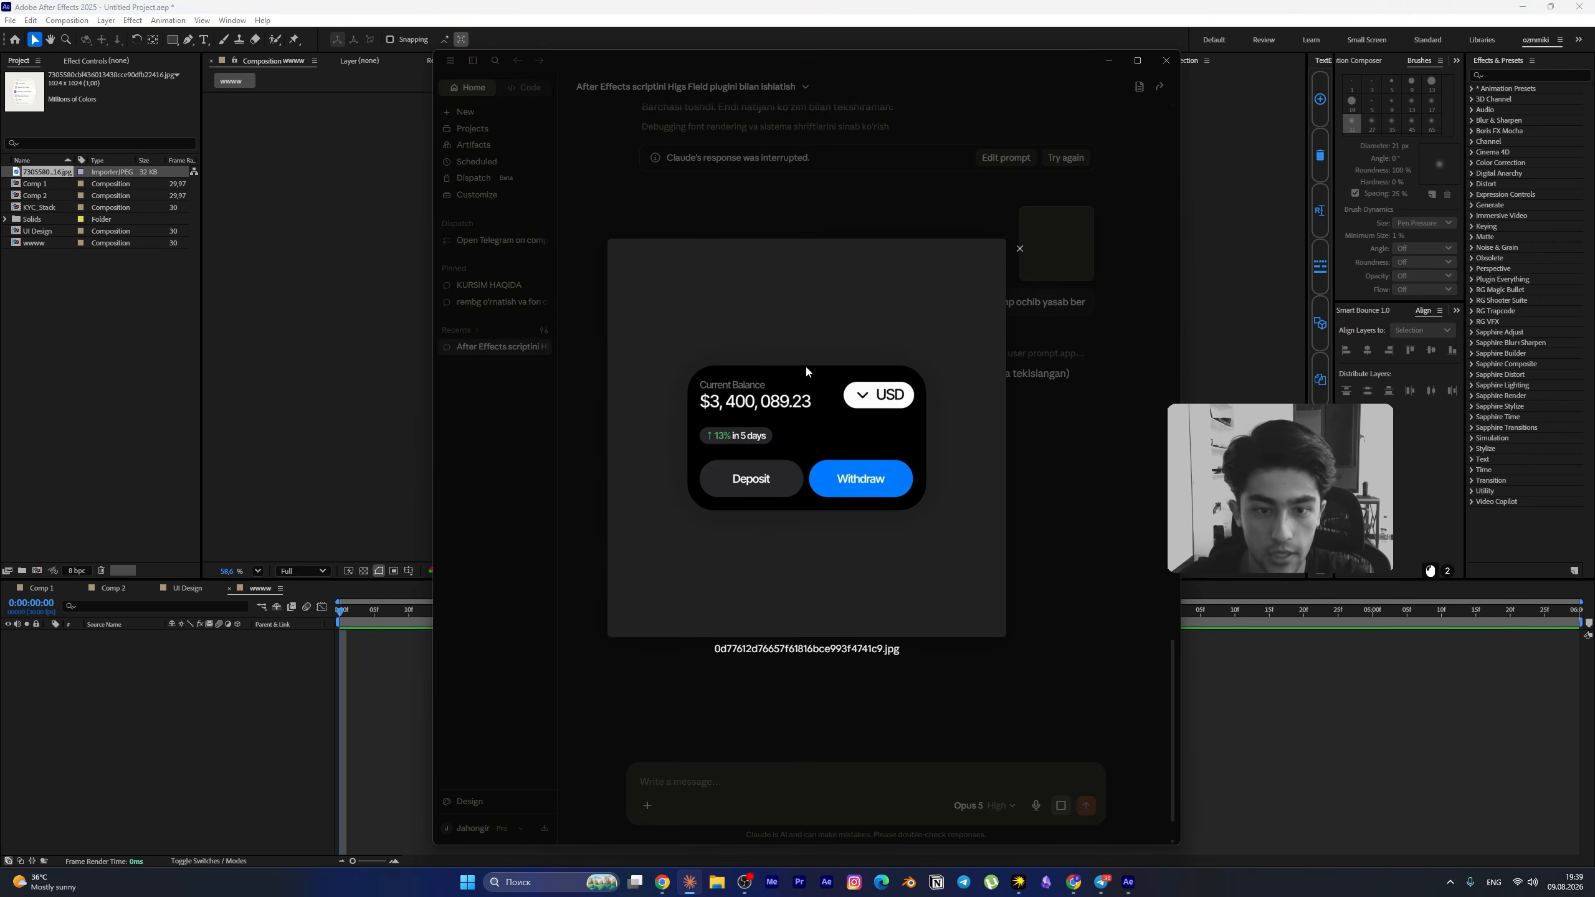
left_click(369, 674)
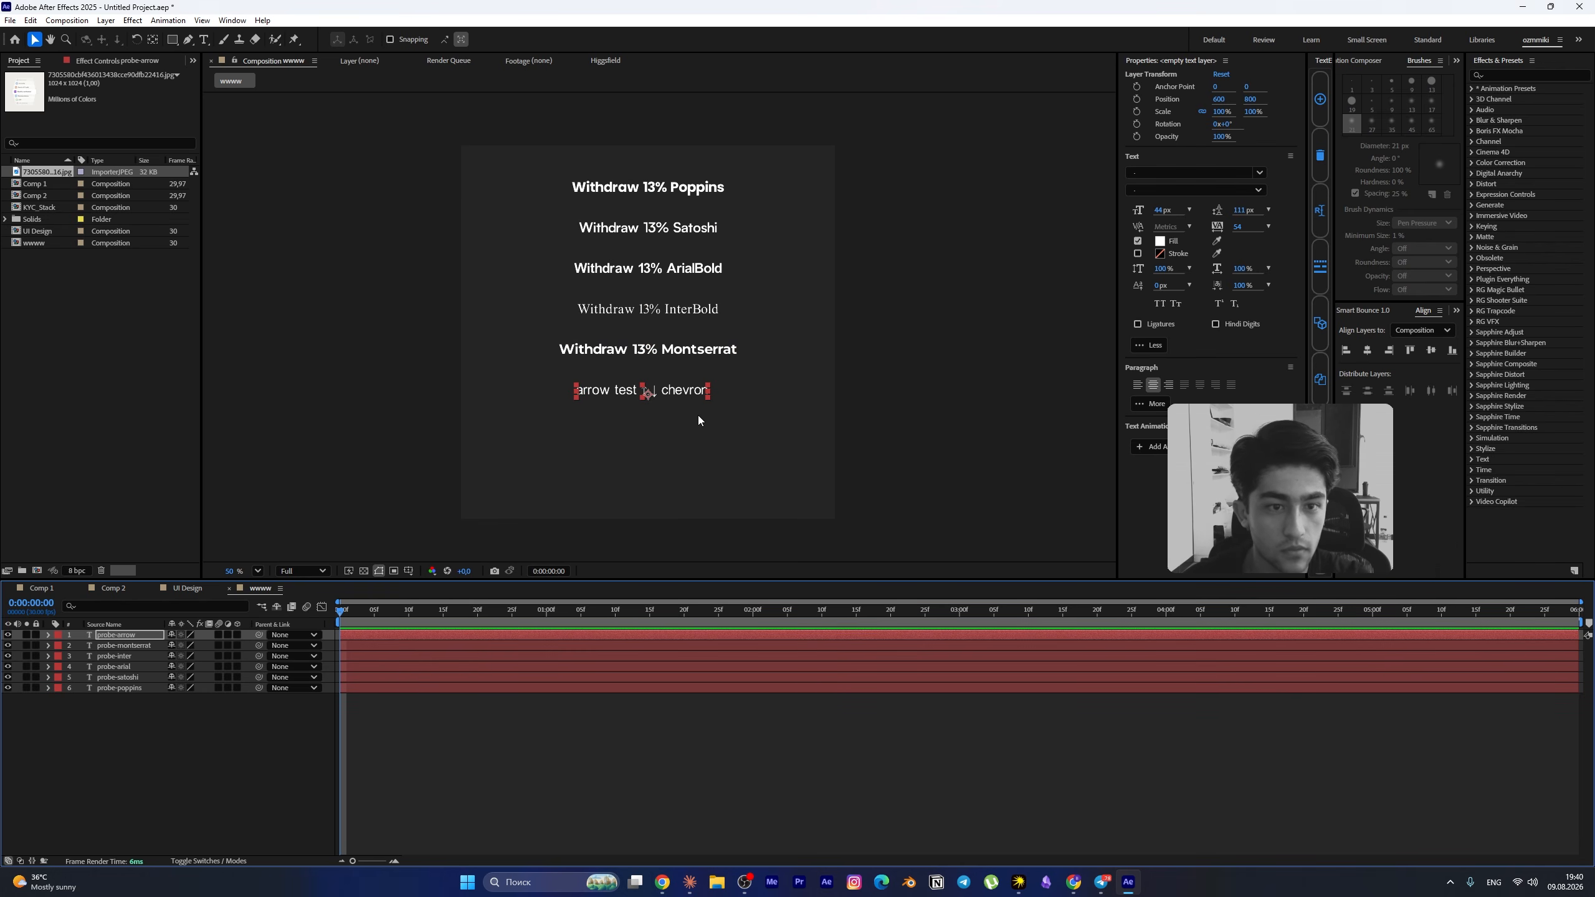
left_click(689, 881)
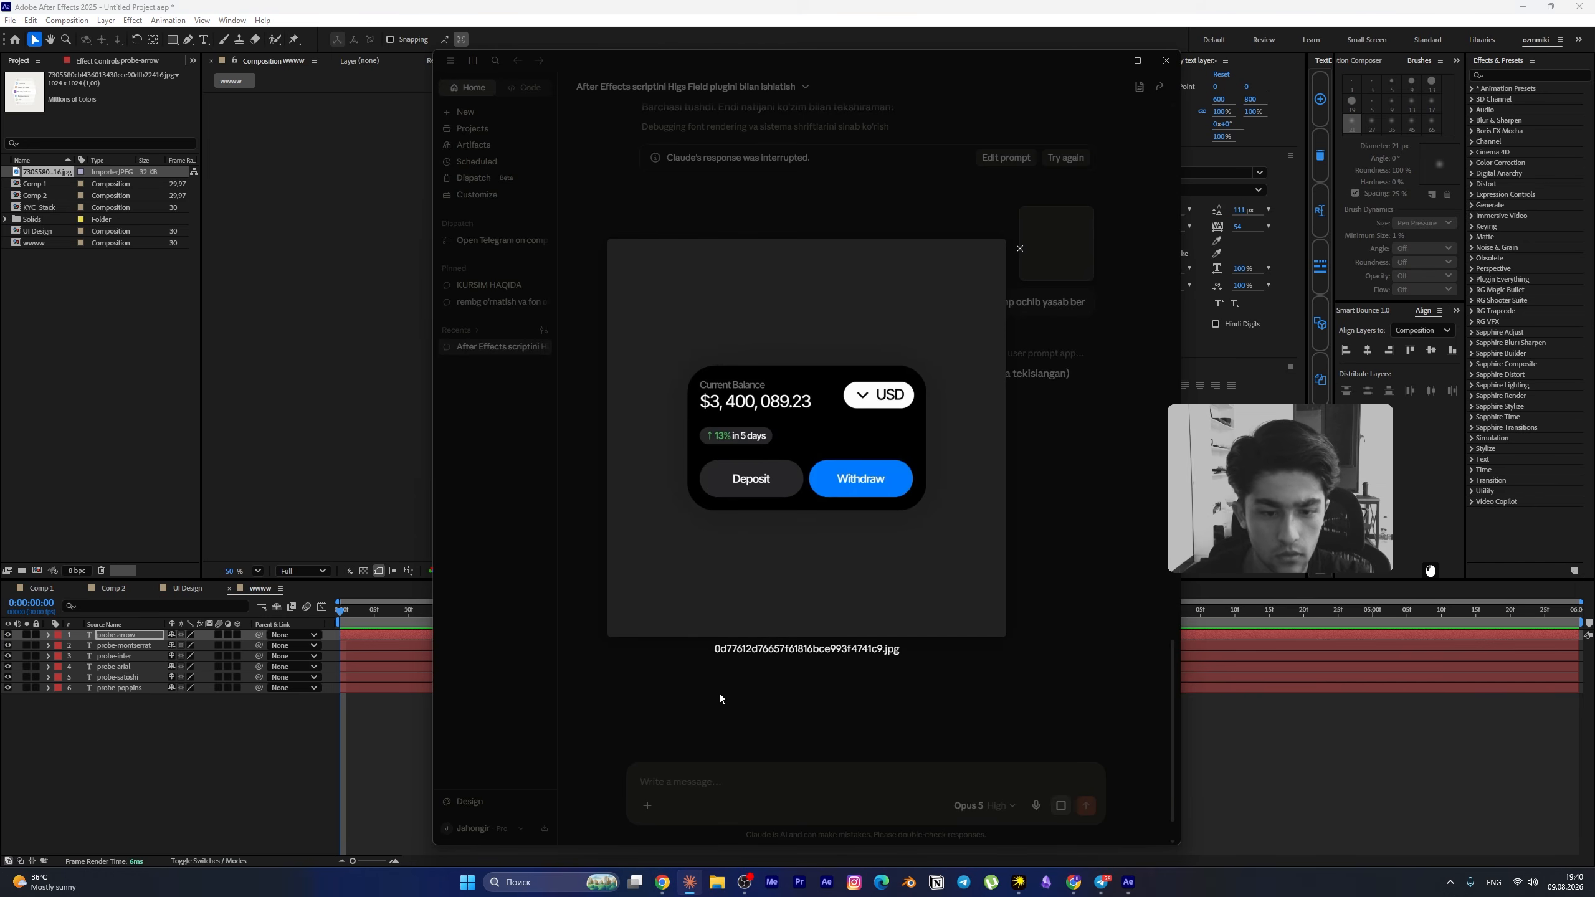
left_click(721, 696)
left_click(246, 717)
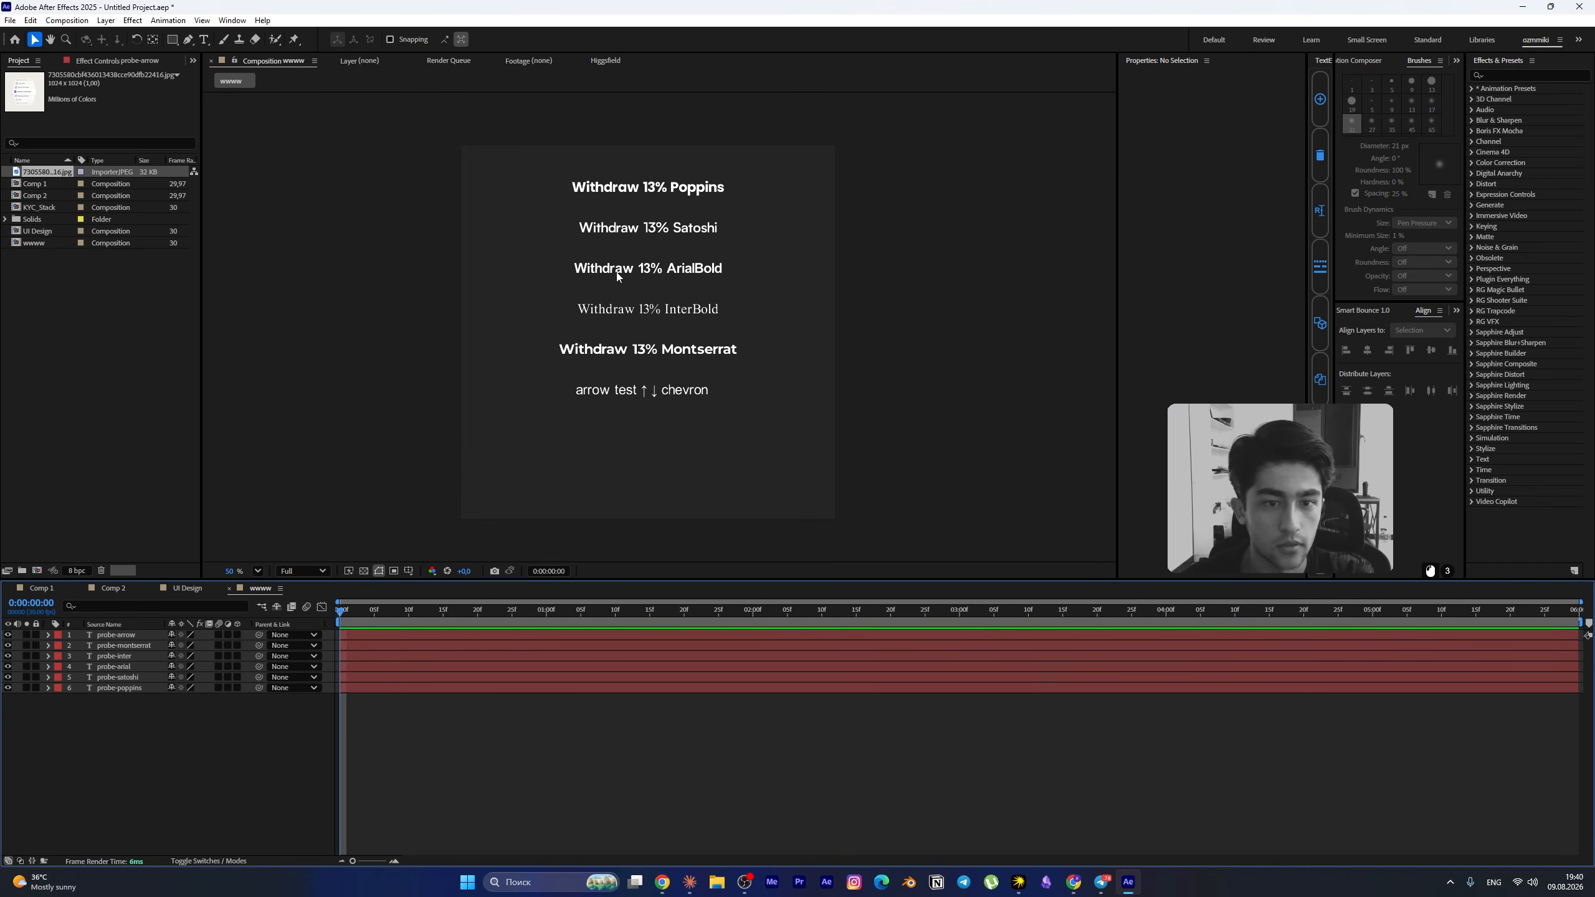
left_click(694, 885)
left_click(1050, 257)
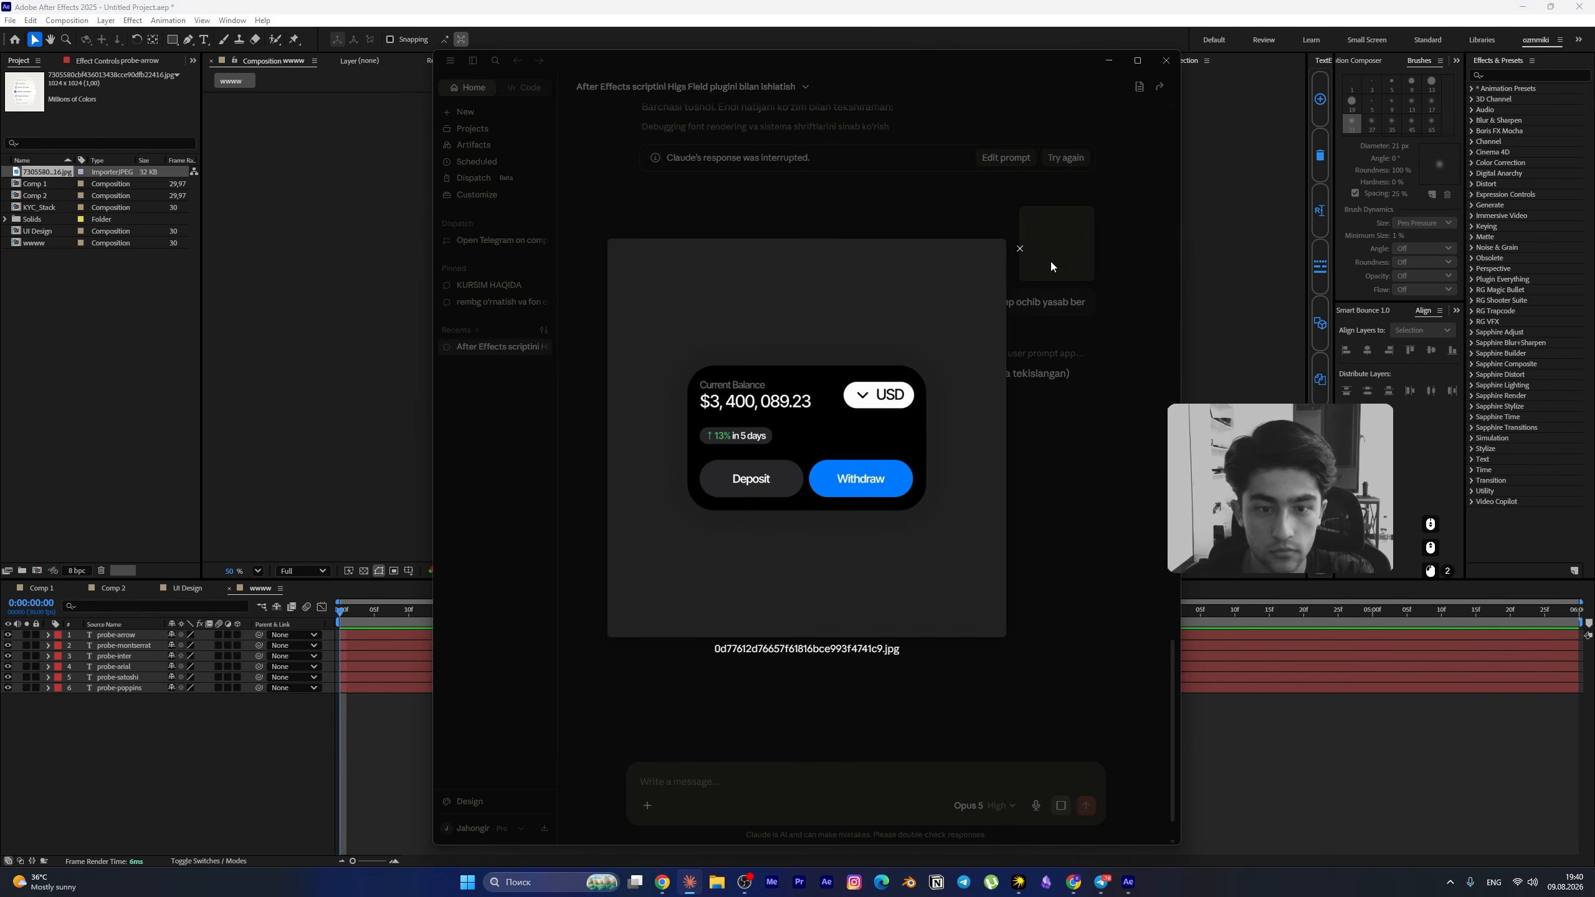
left_click(1019, 435)
left_click(294, 735)
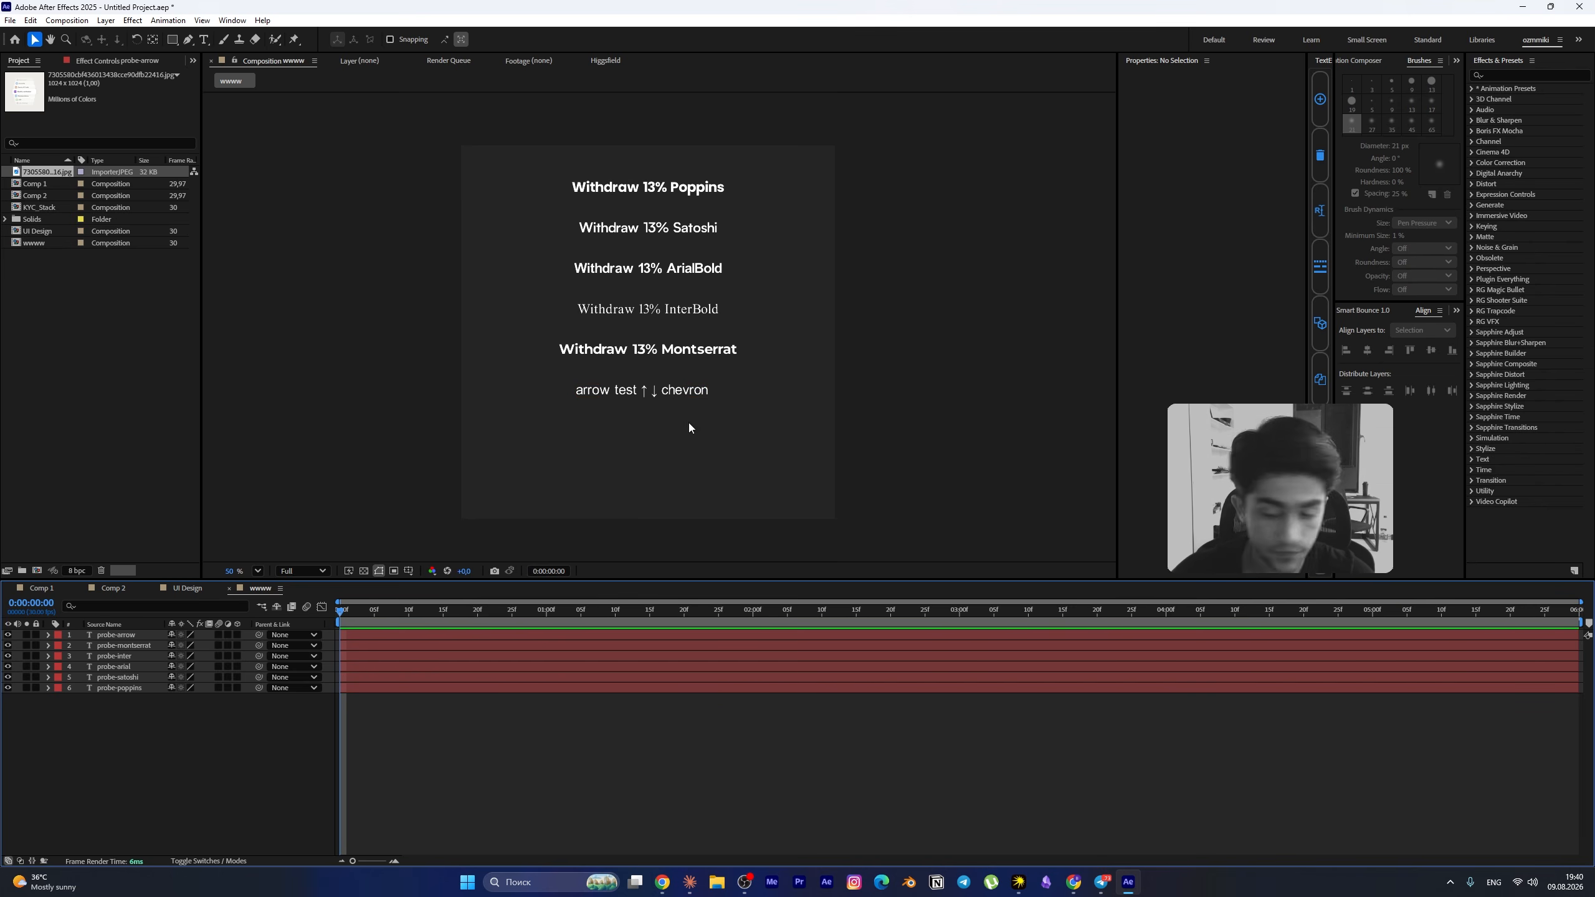
- Check Claude's response on building the wwww design and return to the After Effects composition
left_click(690, 881)
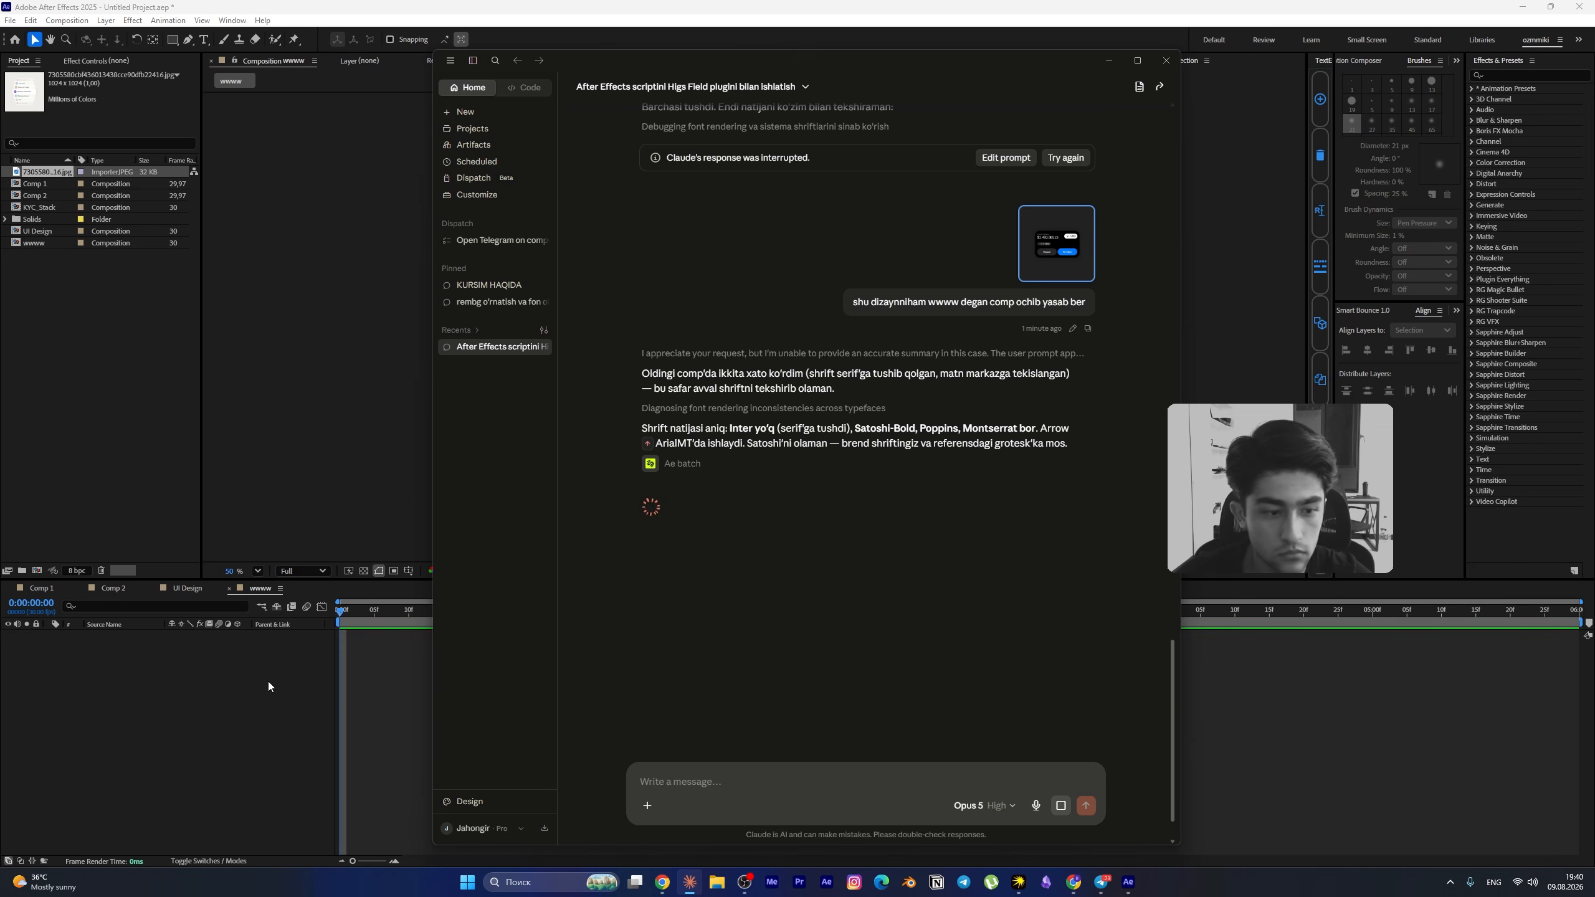
left_click(268, 683)
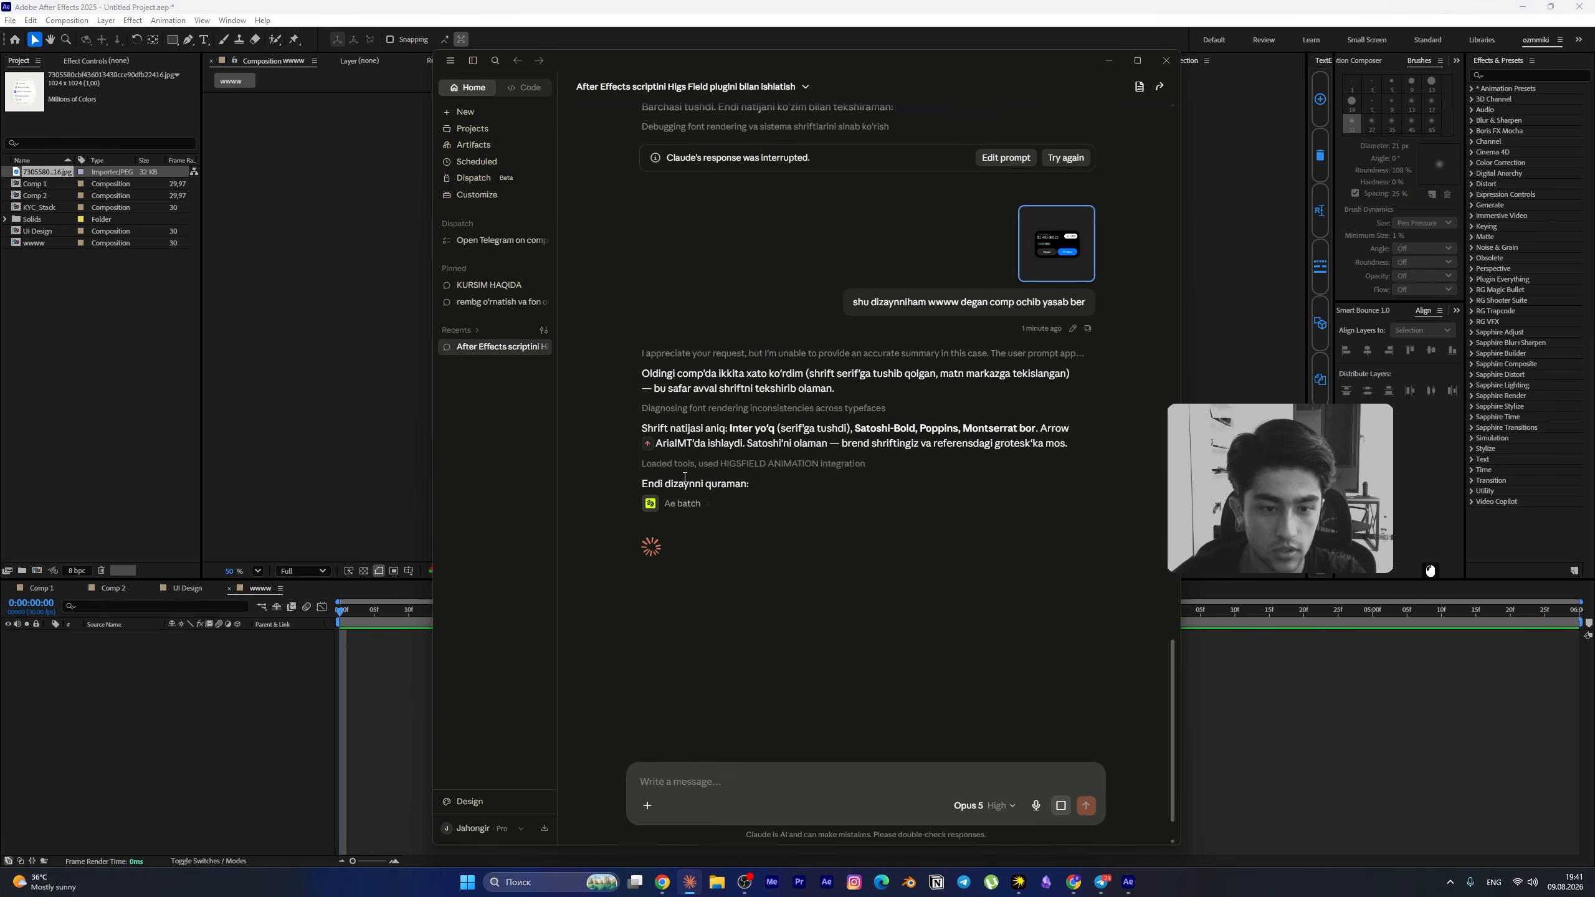
left_click(371, 659)
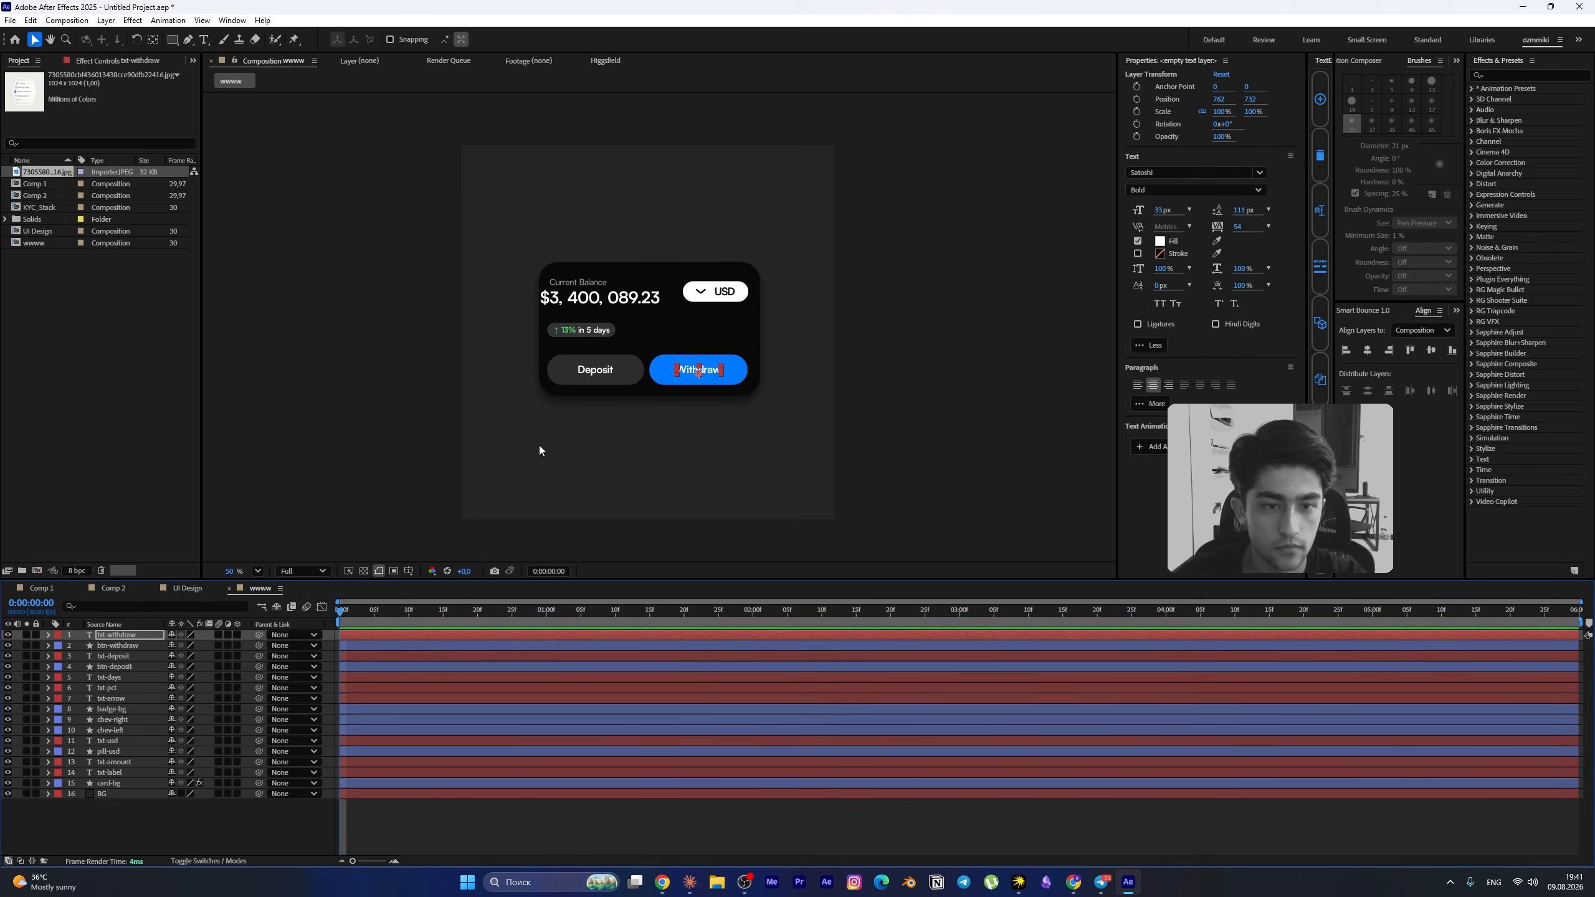
- Compare the generated balance card in the wwww composition with the reference image attached in Claude
left_click(316, 399)
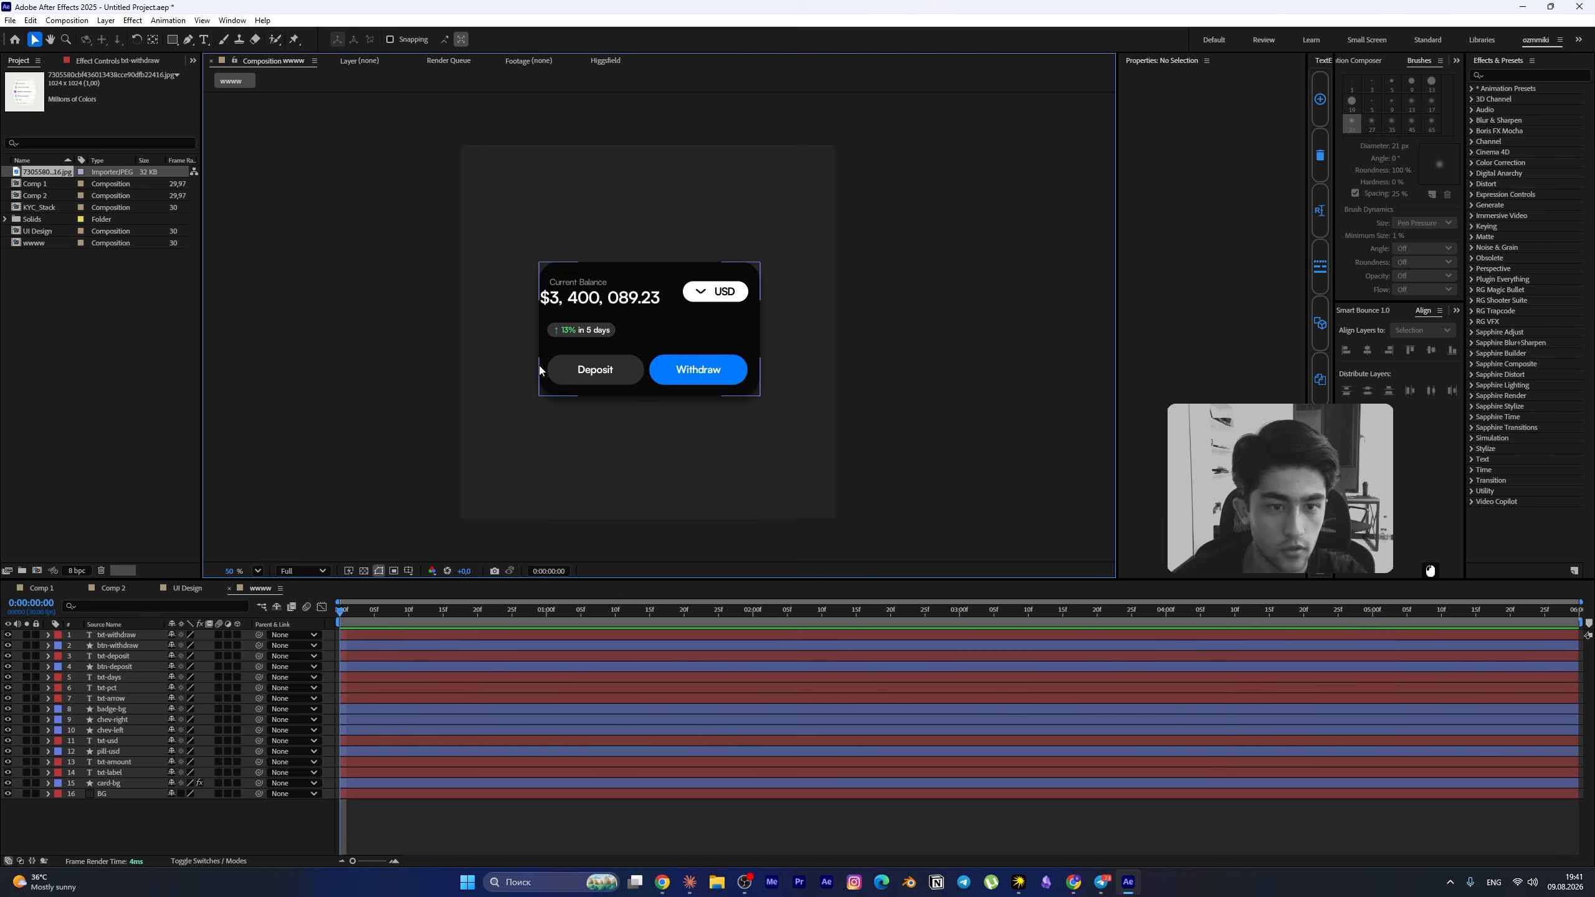
scroll(540, 363, "up", 4)
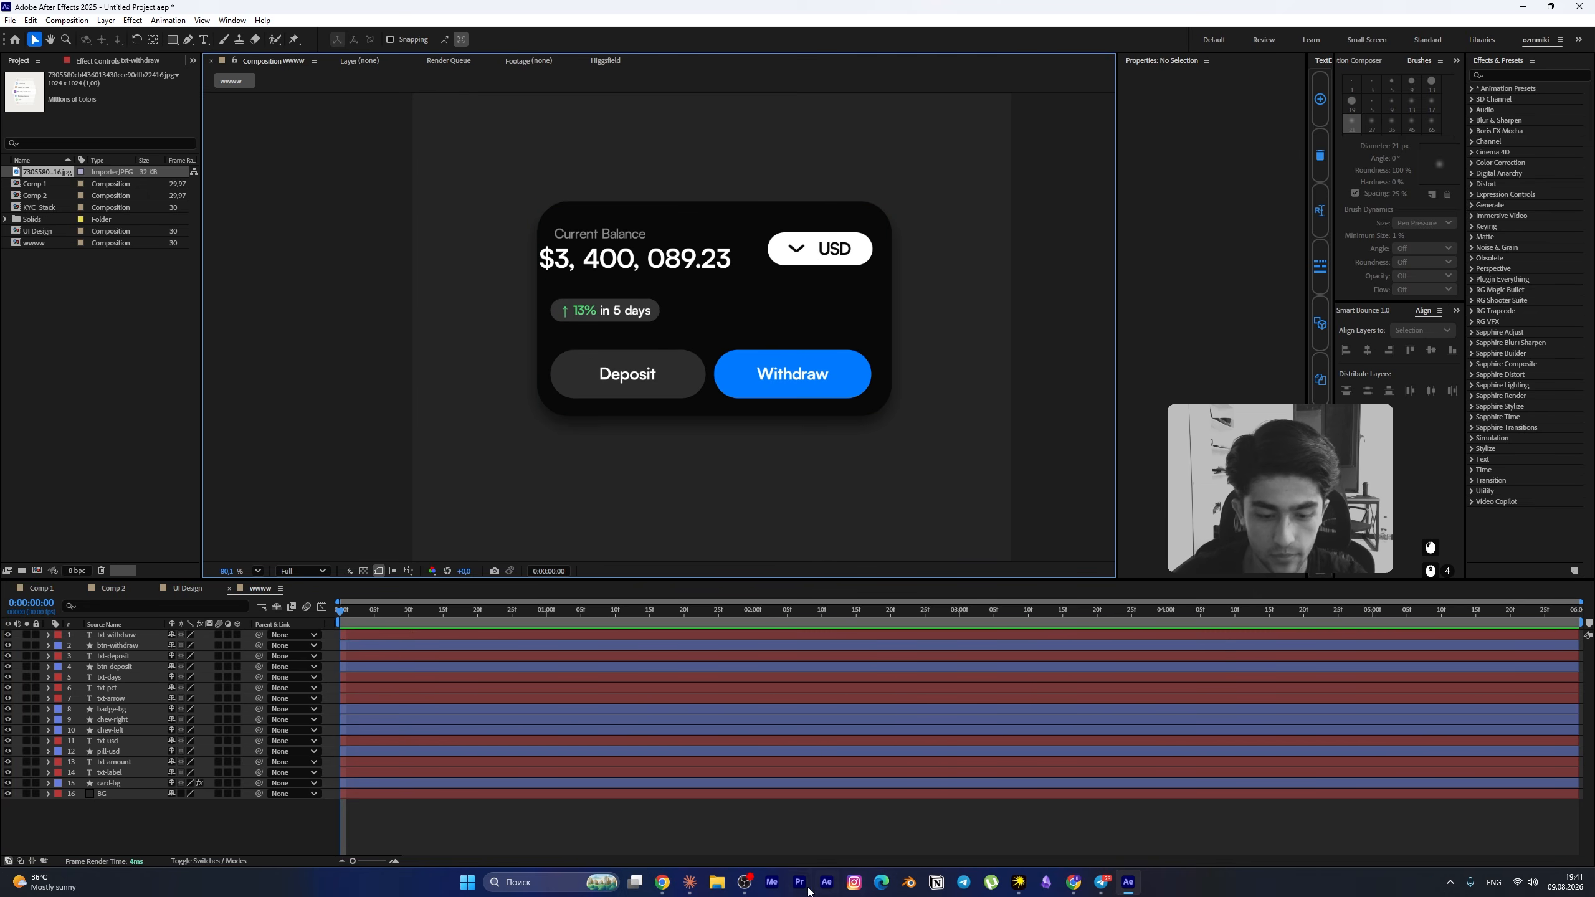
left_click(689, 883)
left_click(1035, 257)
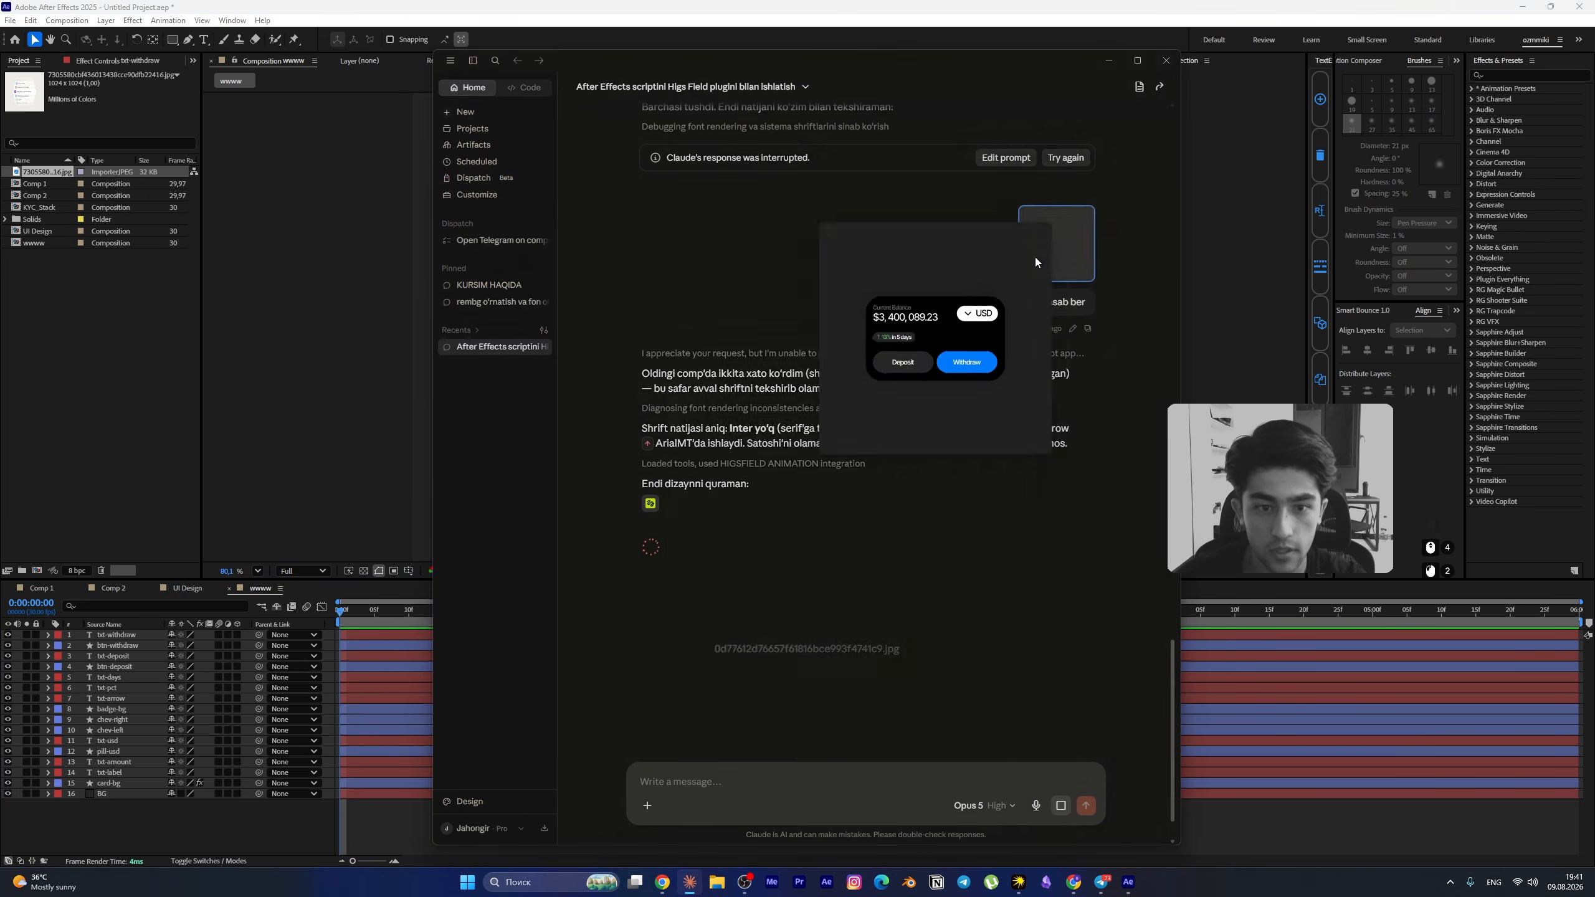
left_click(322, 833)
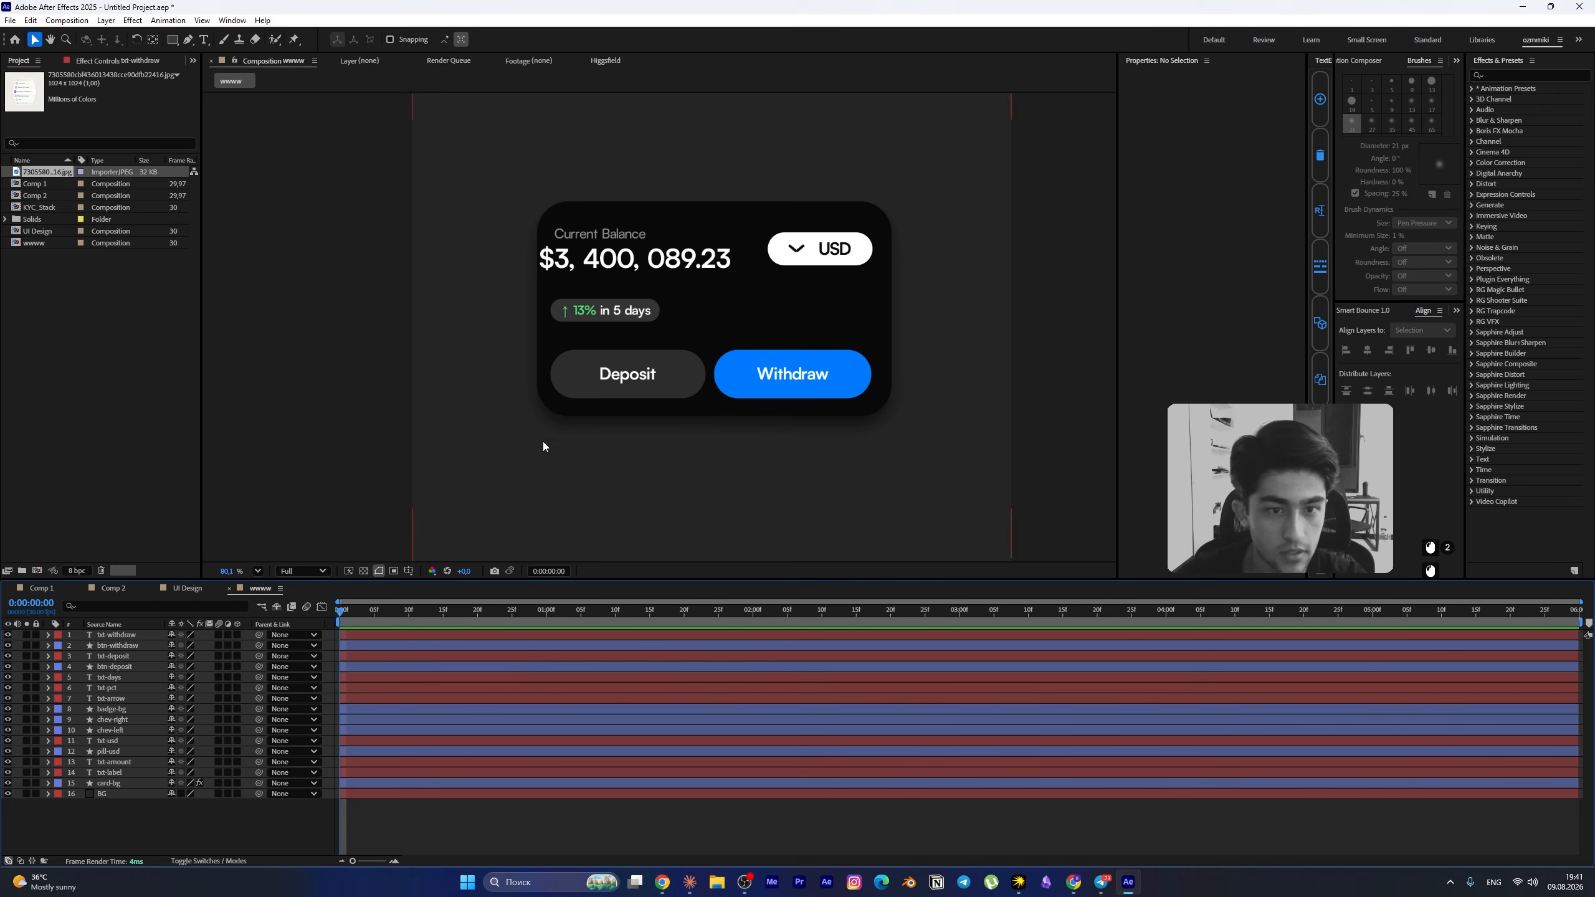
- Set the balance amount text's font style to Medium and its tracking to 17
left_click(601, 263)
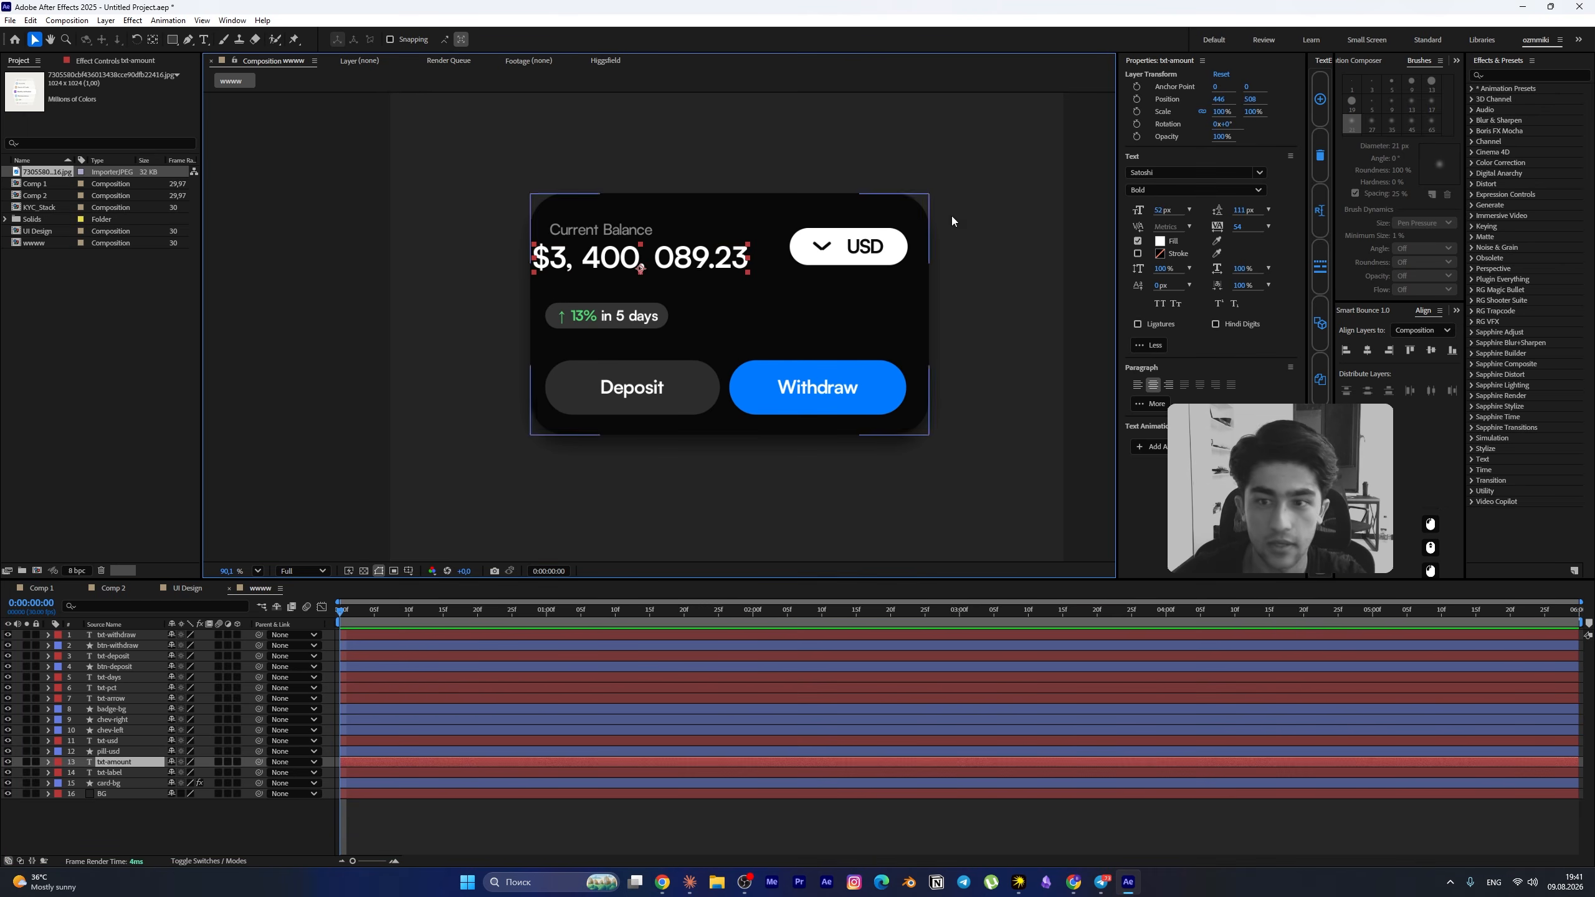
left_click(1146, 191)
left_click(1151, 211)
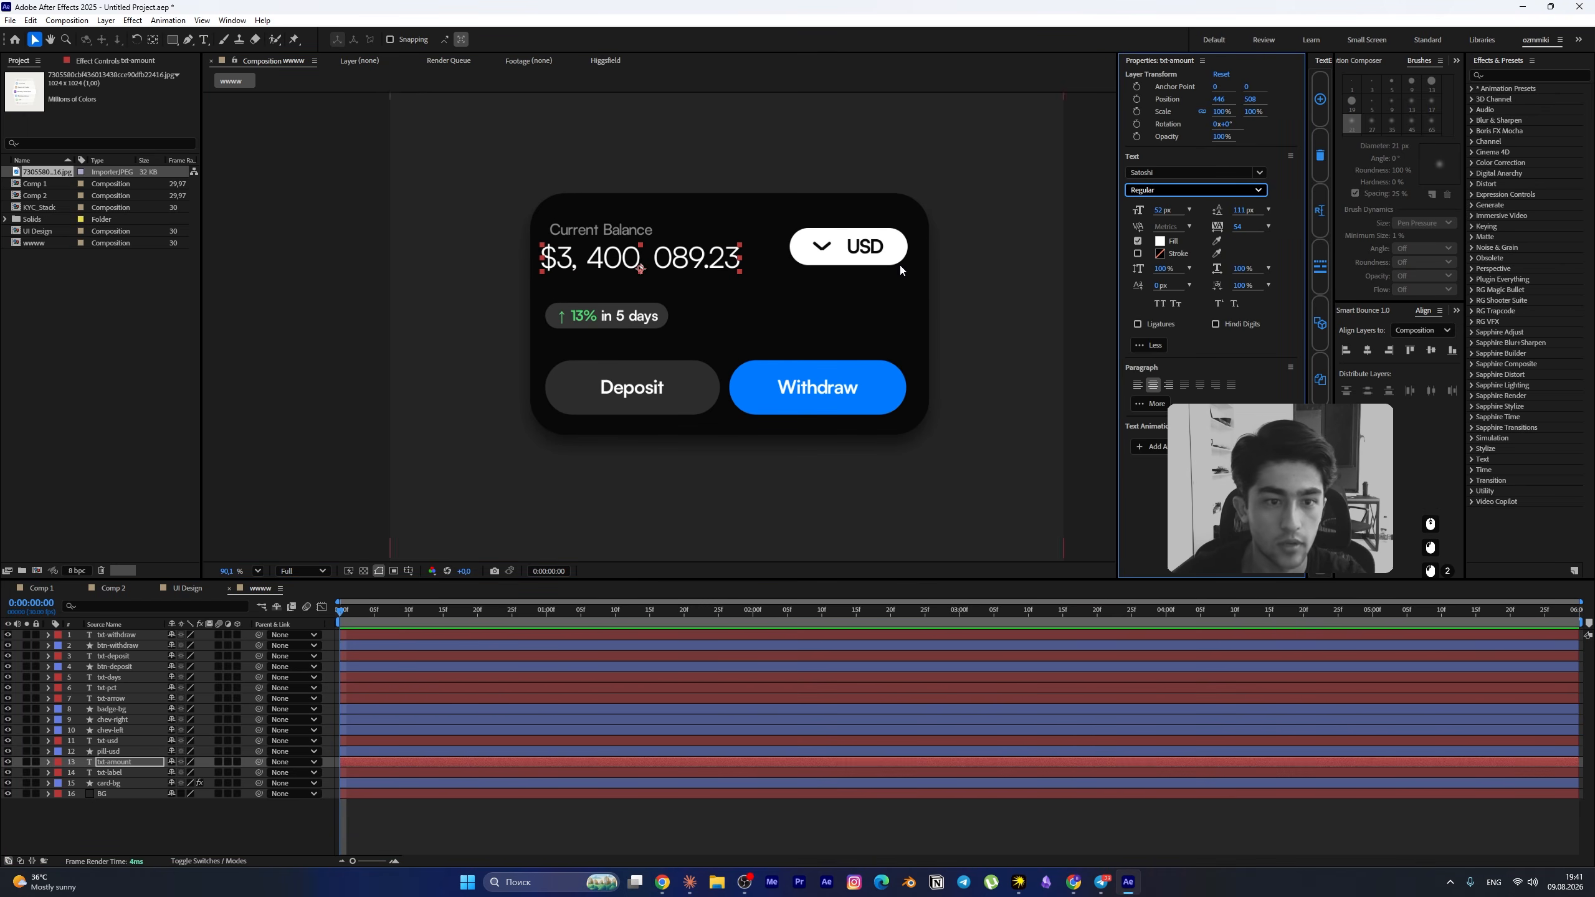
left_click(1168, 190)
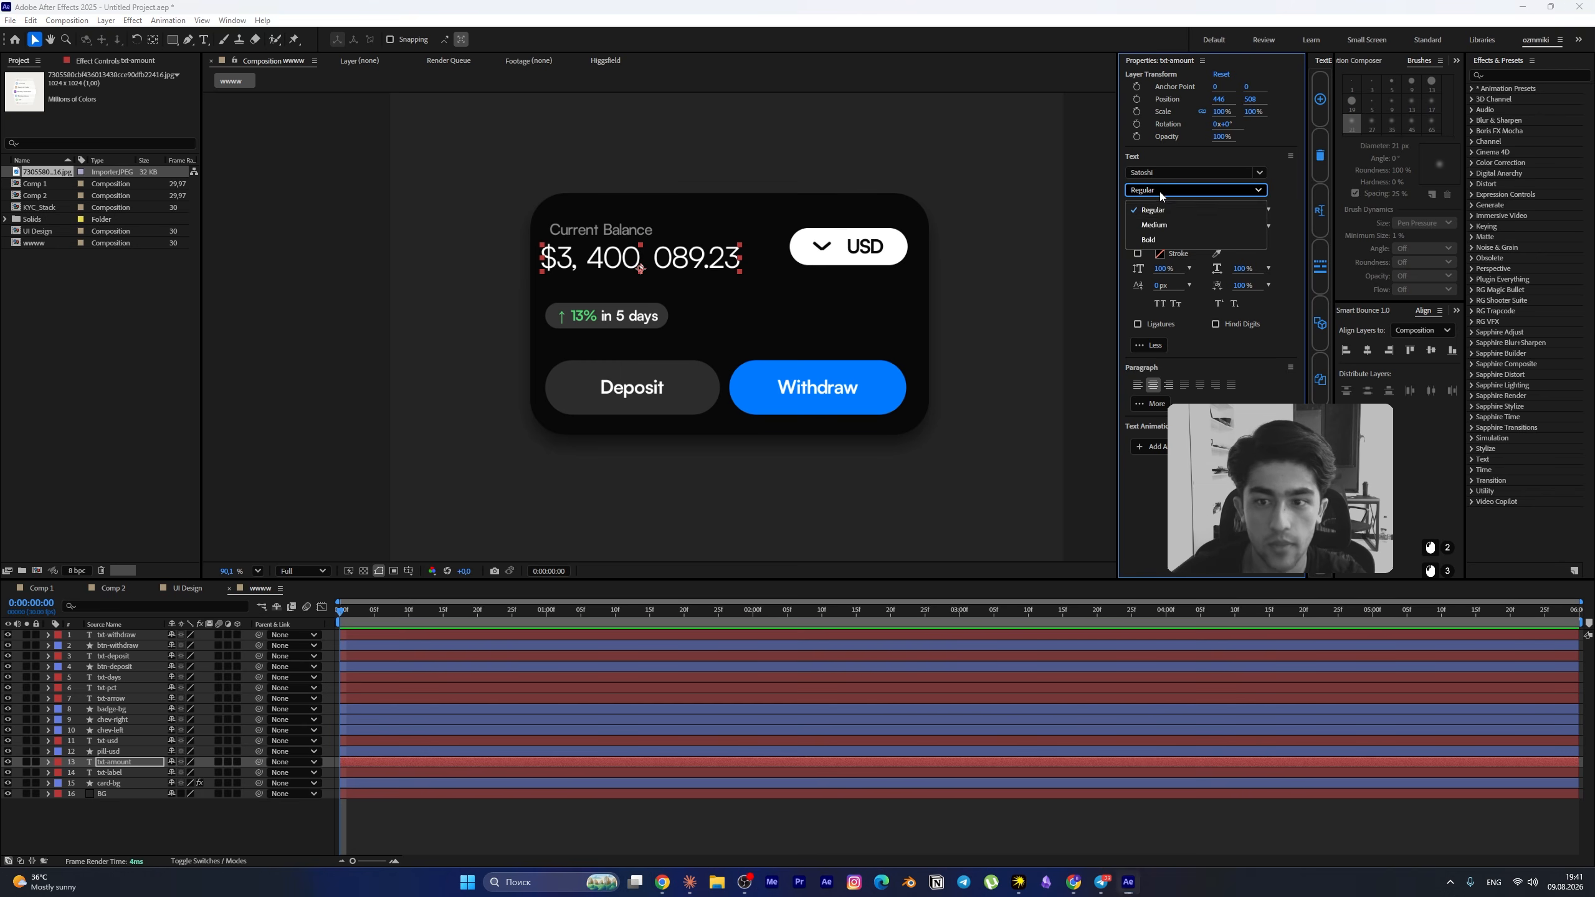
left_click(1167, 226)
left_click_drag(1235, 230, 1218, 253)
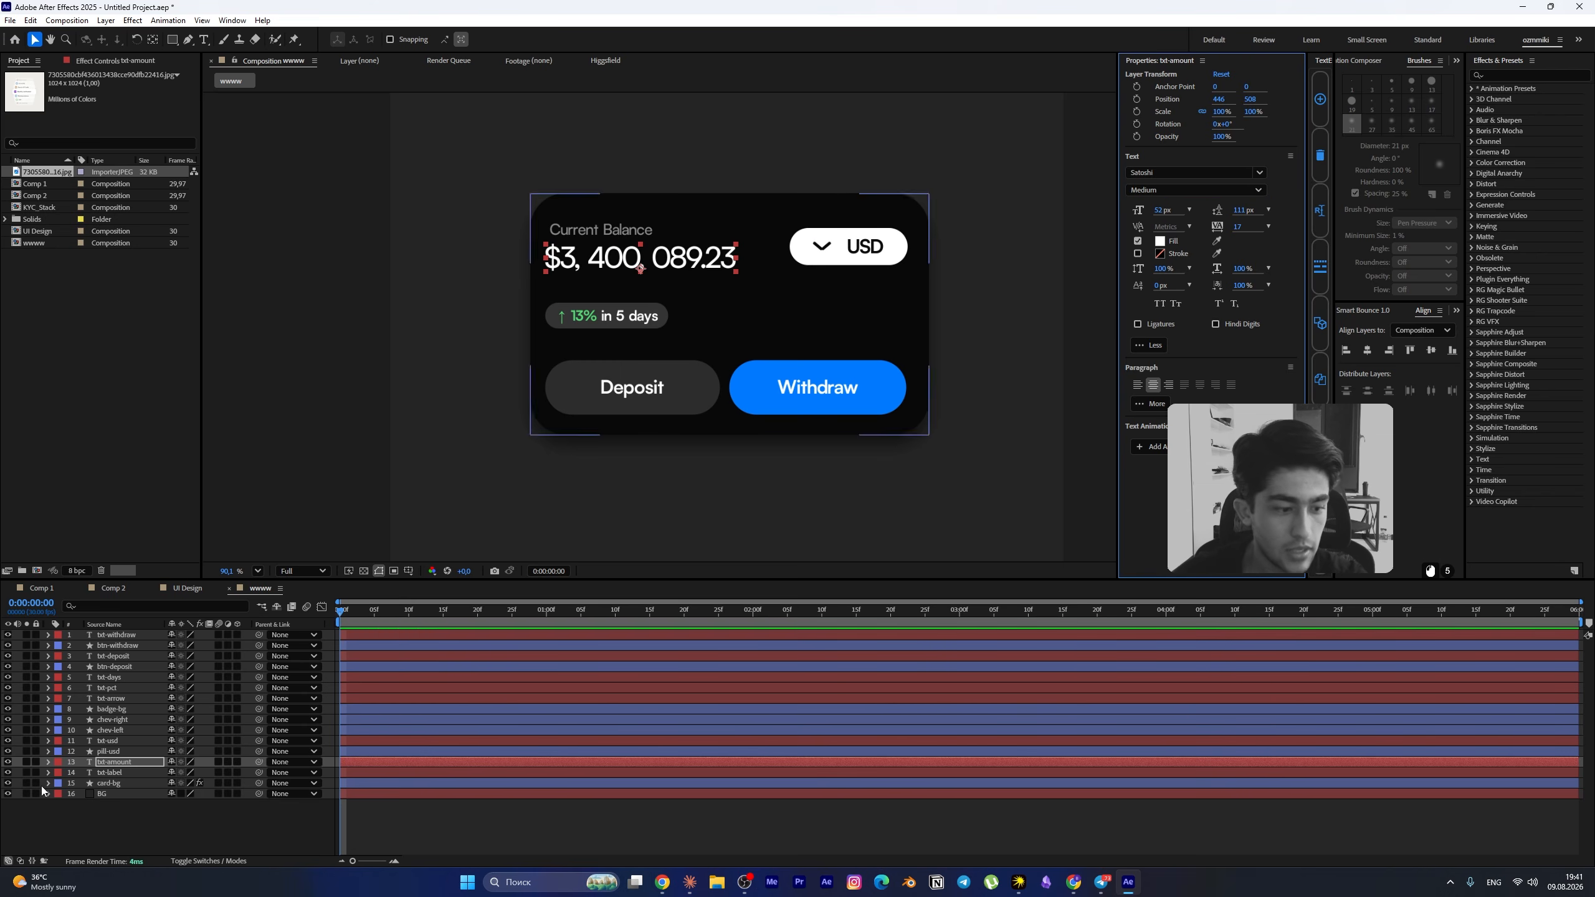
- Examine the whole balance card design in the wwww composition, both close up and in full view
left_click(525, 430)
scroll(525, 431, "down", 2)
scroll(612, 396, "down", 3)
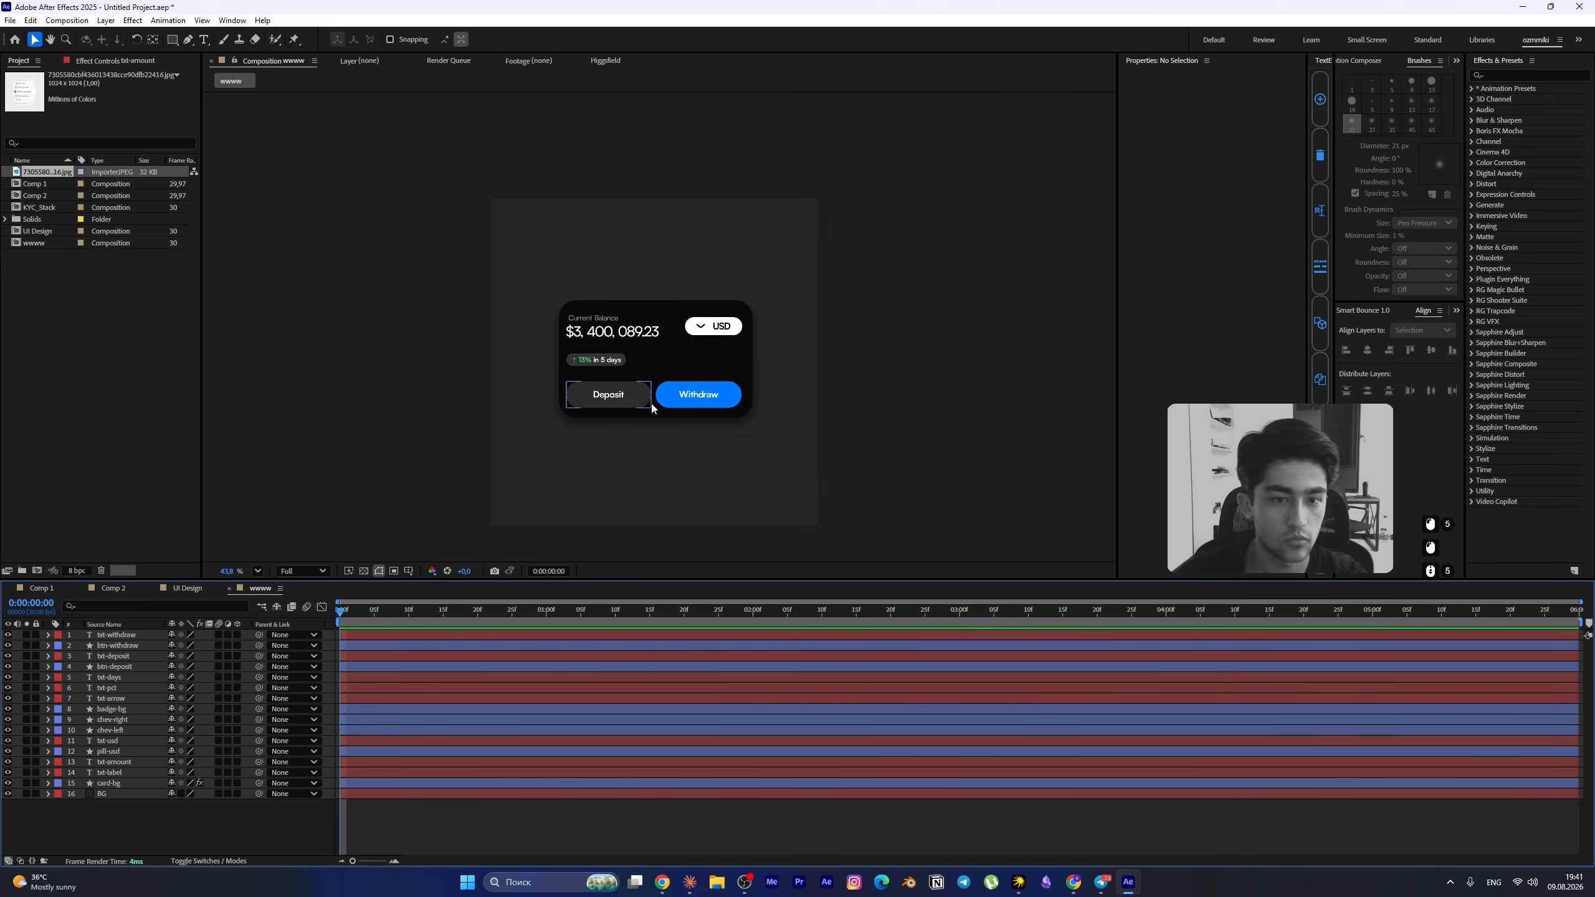
scroll(661, 407, "up", 1)
scroll(662, 407, "down", 1)
scroll(668, 433, "up", 4)
scroll(668, 433, "up", 1)
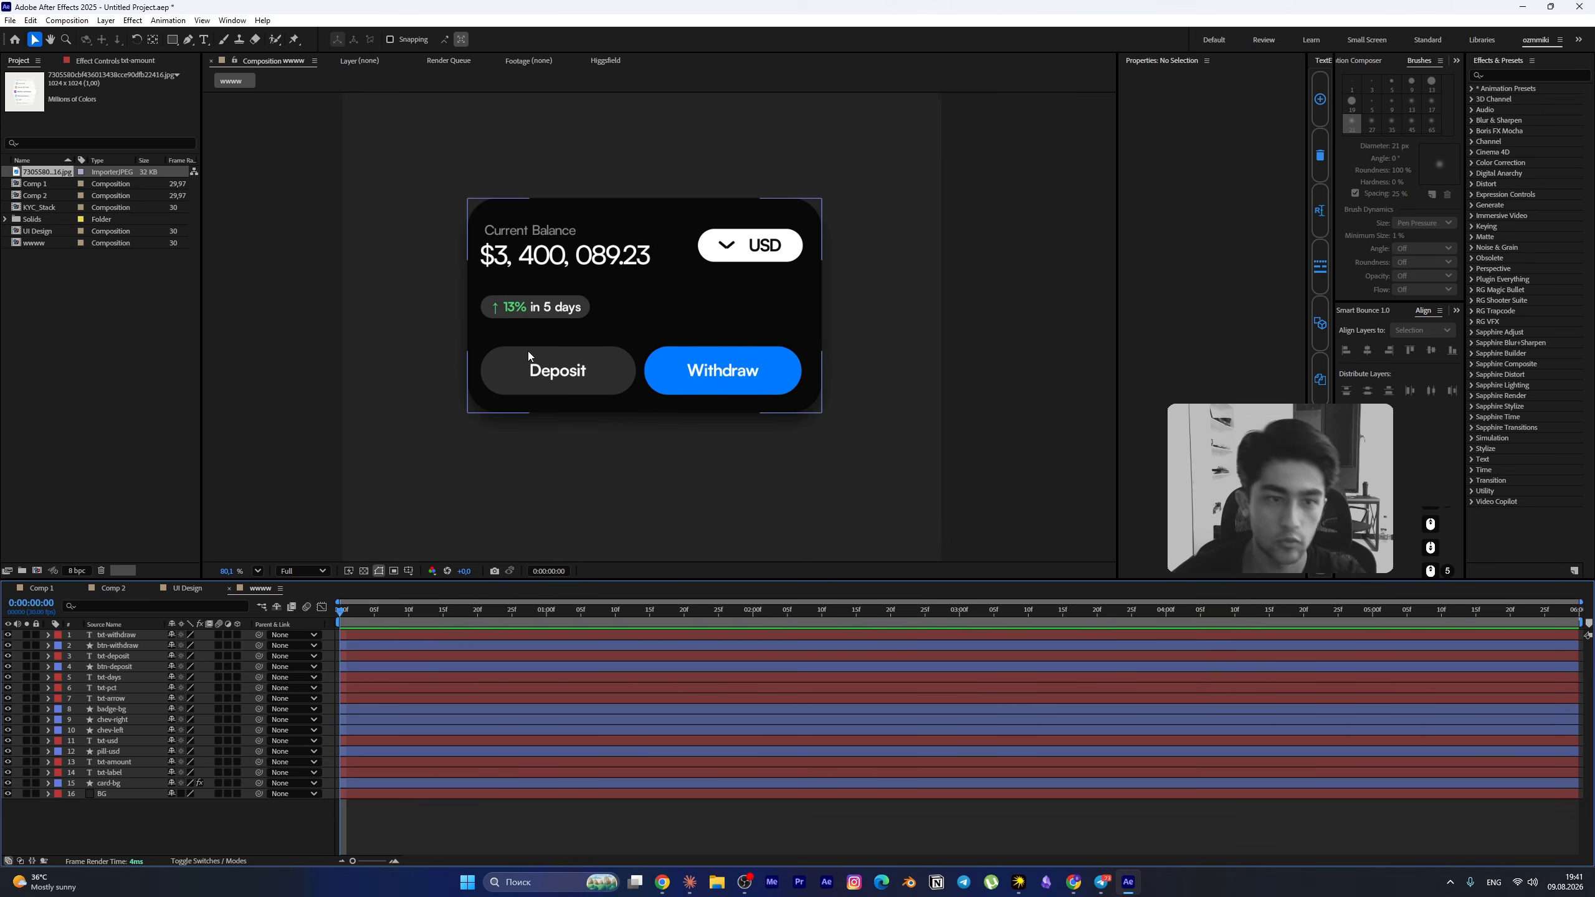
scroll(615, 326, "down", 2)
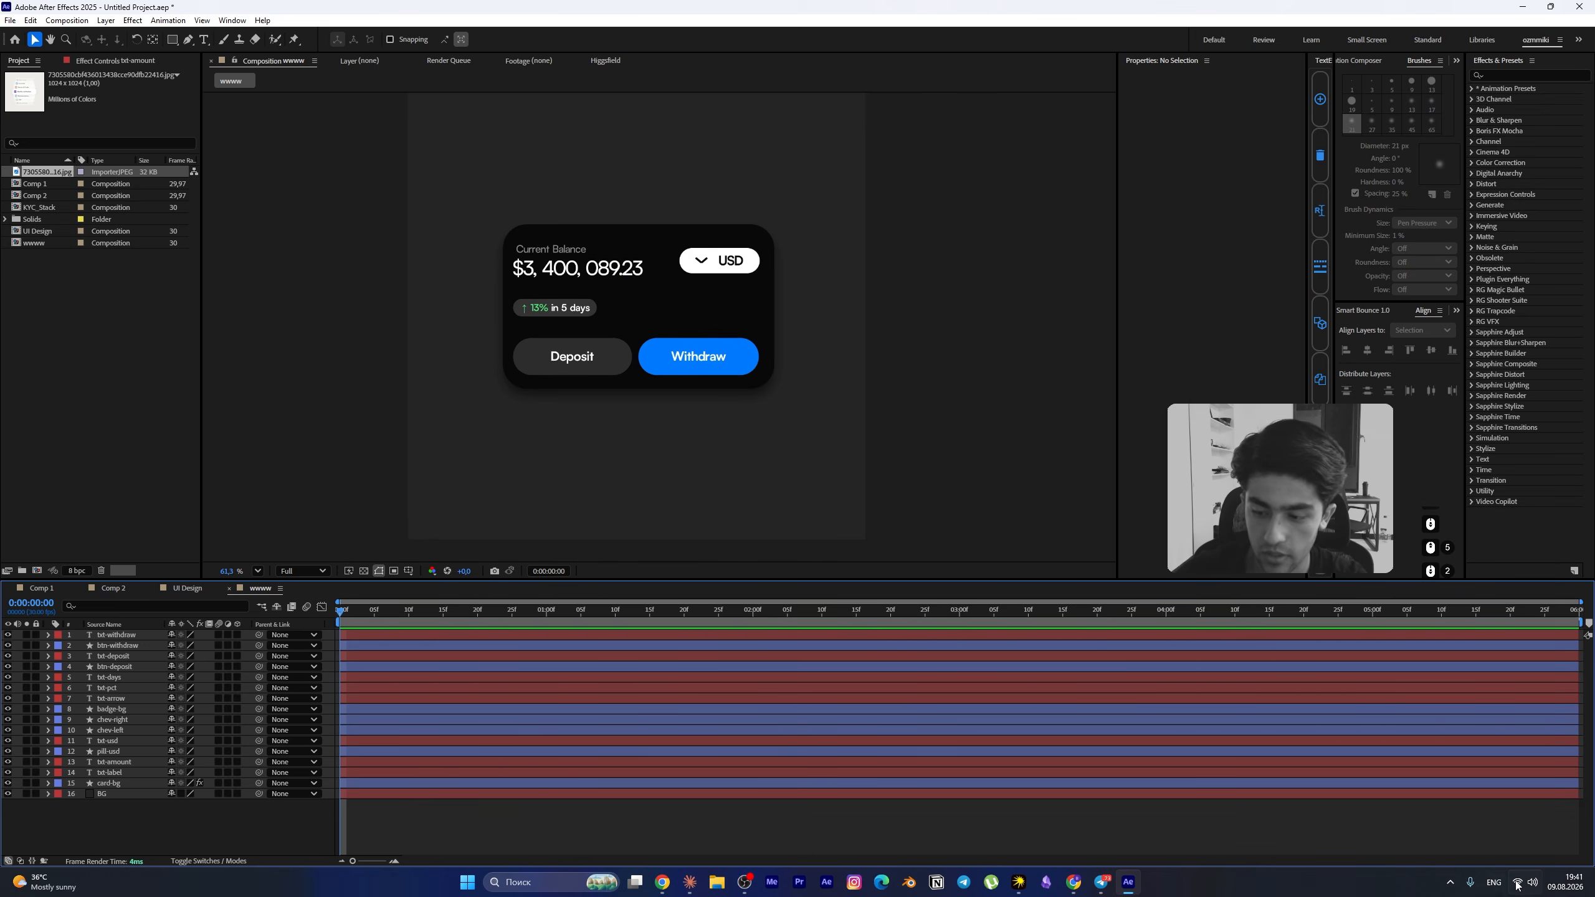
scroll(678, 412, "down", 1)
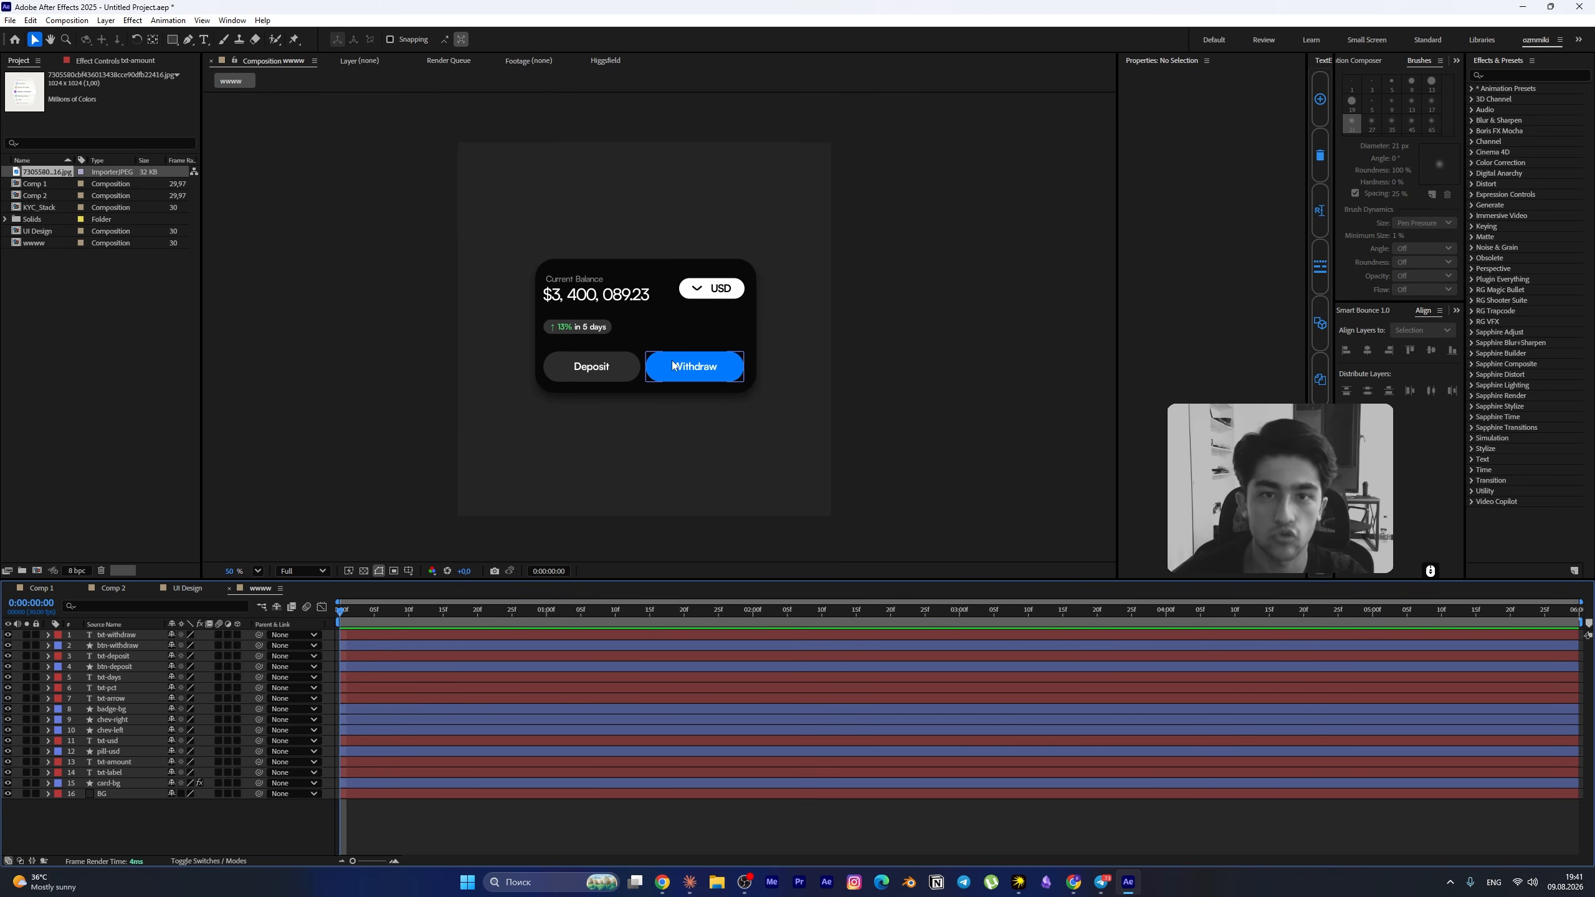
- Highlight the layers beneath txt-withdraw in the wwww composition, clear the selection and inspect the card's details
left_click_drag(124, 829, 119, 646)
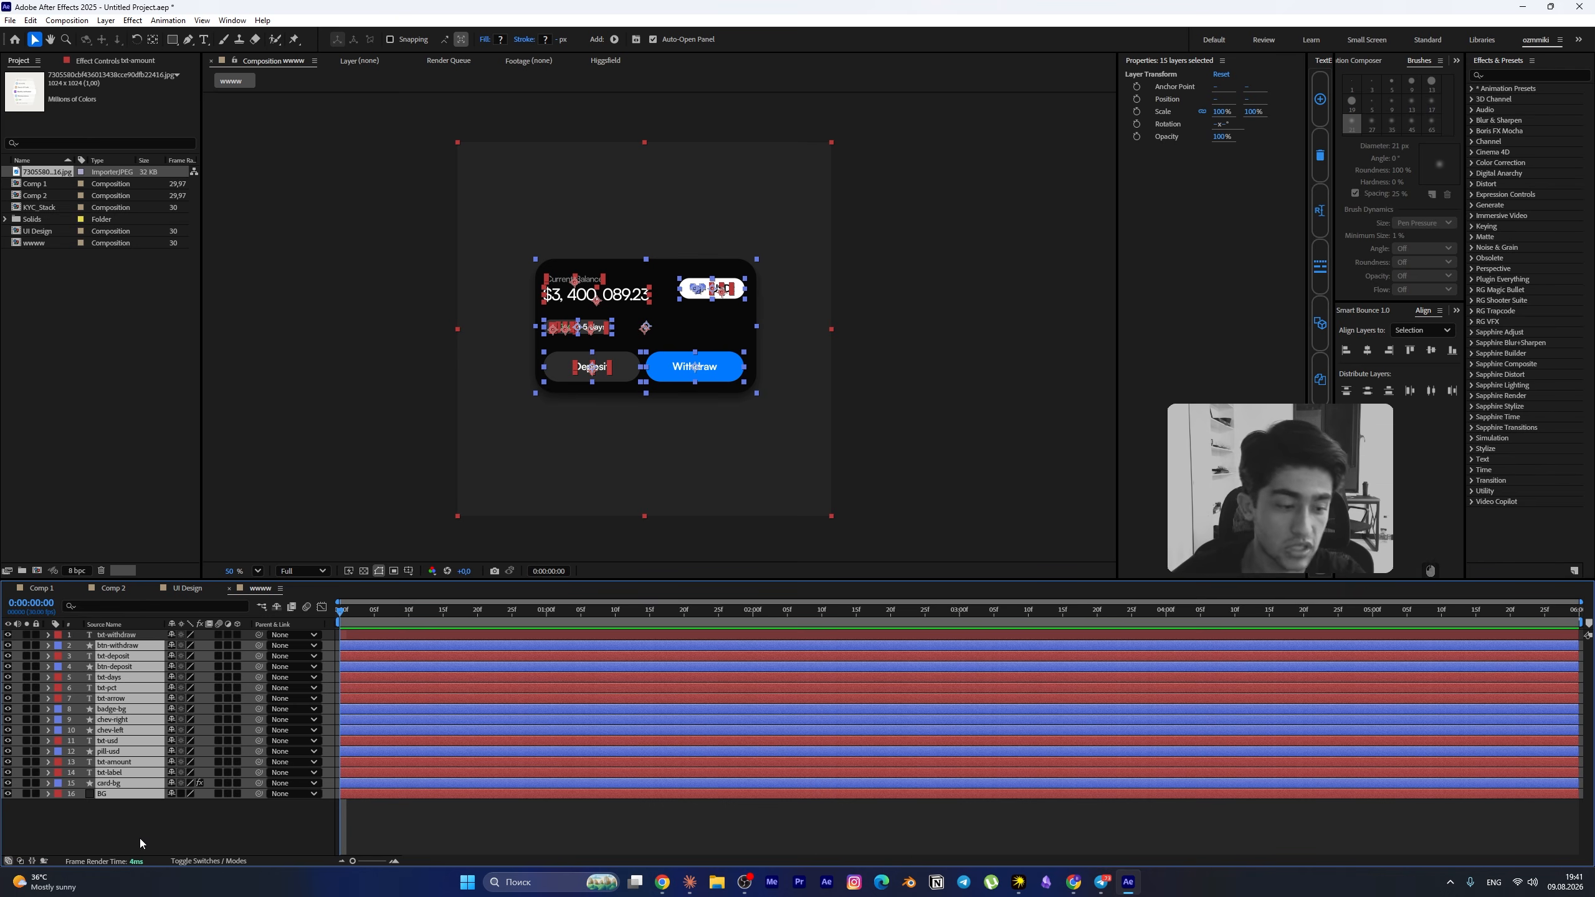
left_click(120, 815)
scroll(596, 301, "up", 6)
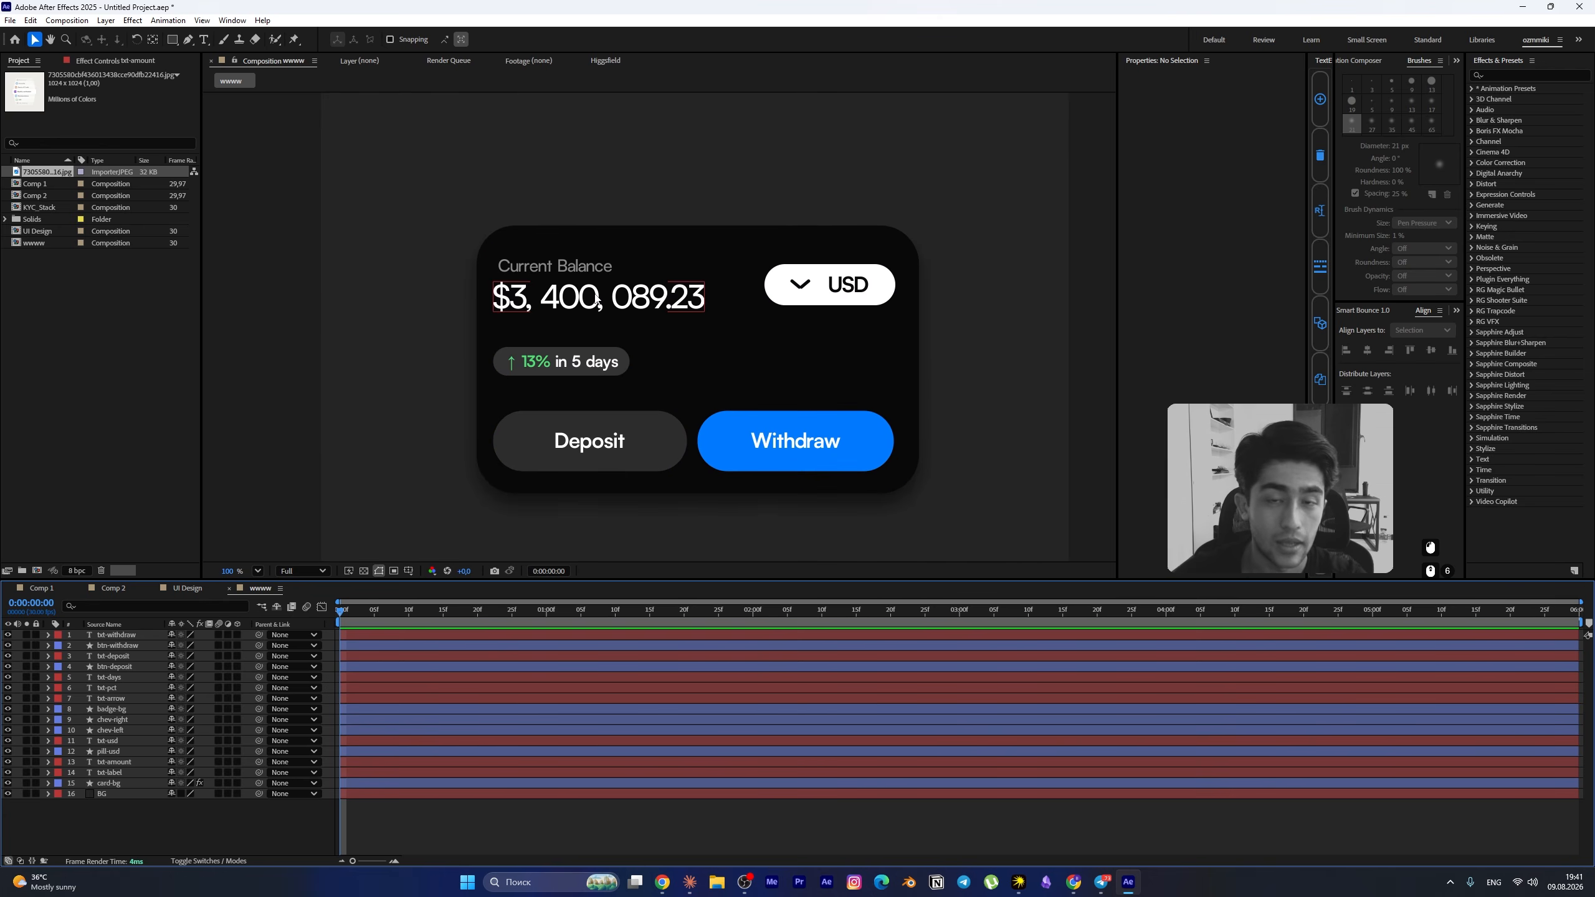
scroll(596, 300, "down", 3)
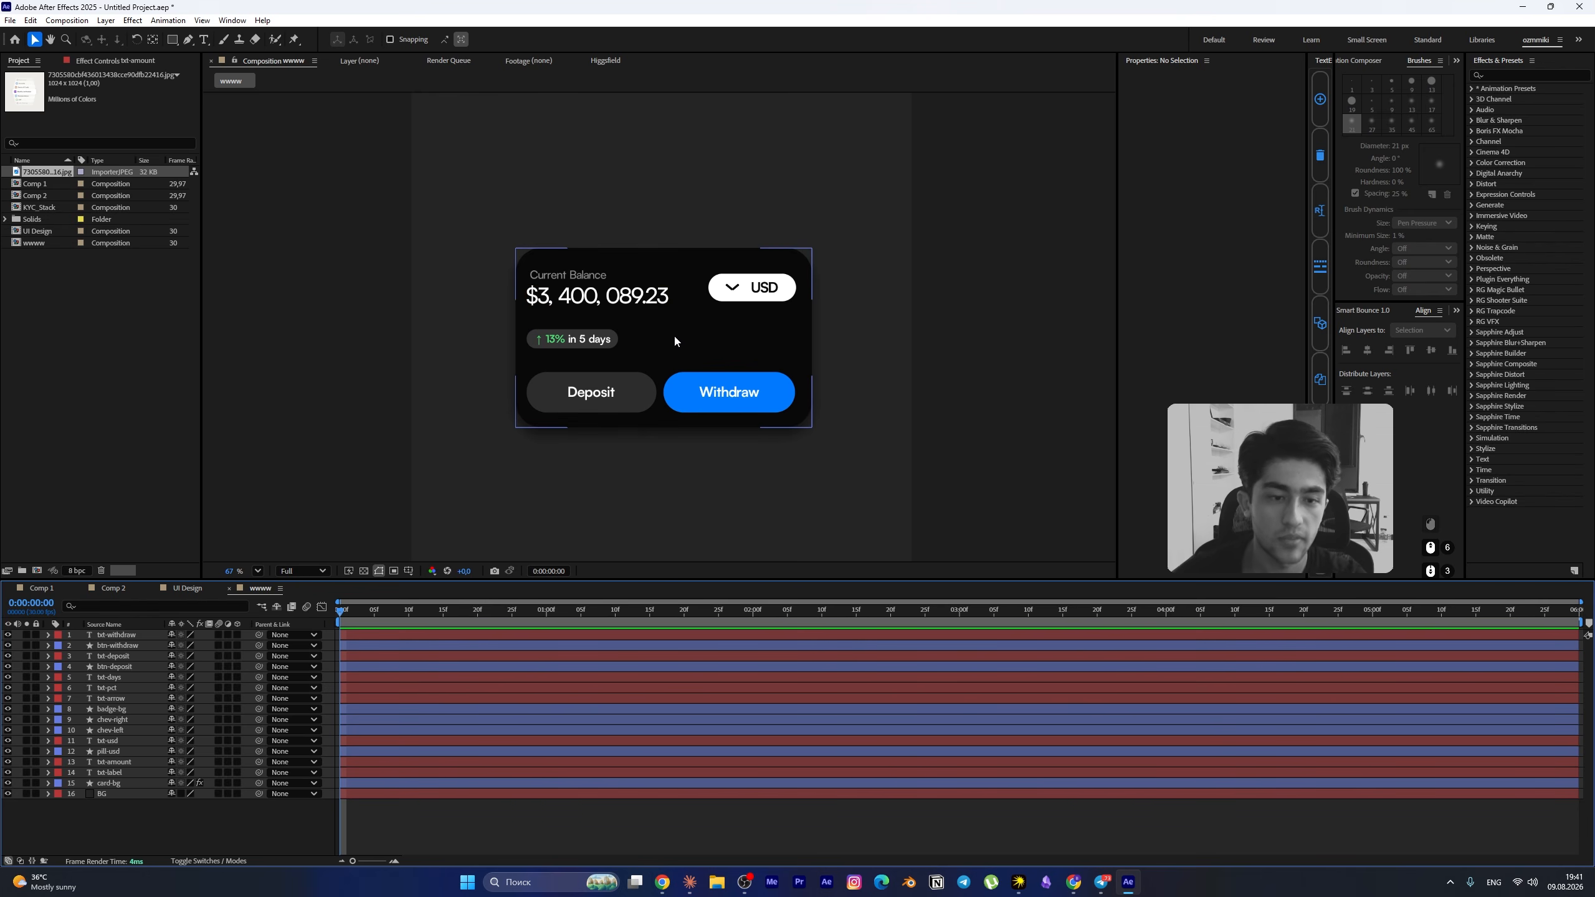
key("ctrl+z")
- Review Claude's summary of the wwww composition's layers in the chat and preview the attached reference image again
left_click(690, 882)
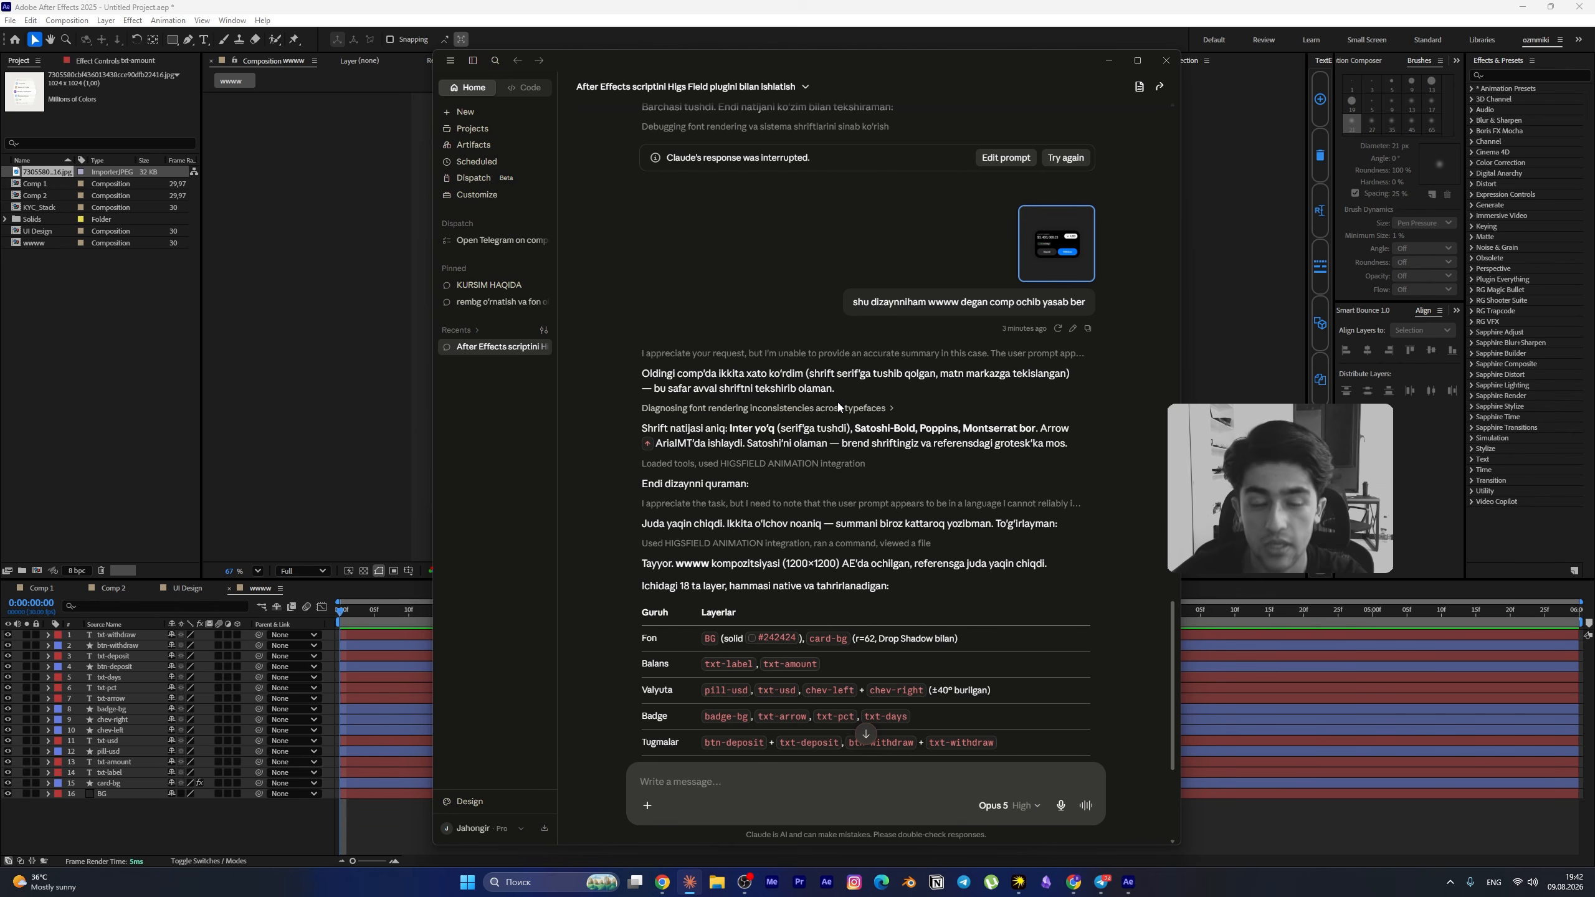
scroll(760, 502, "down", 7)
scroll(1009, 399, "up", 11)
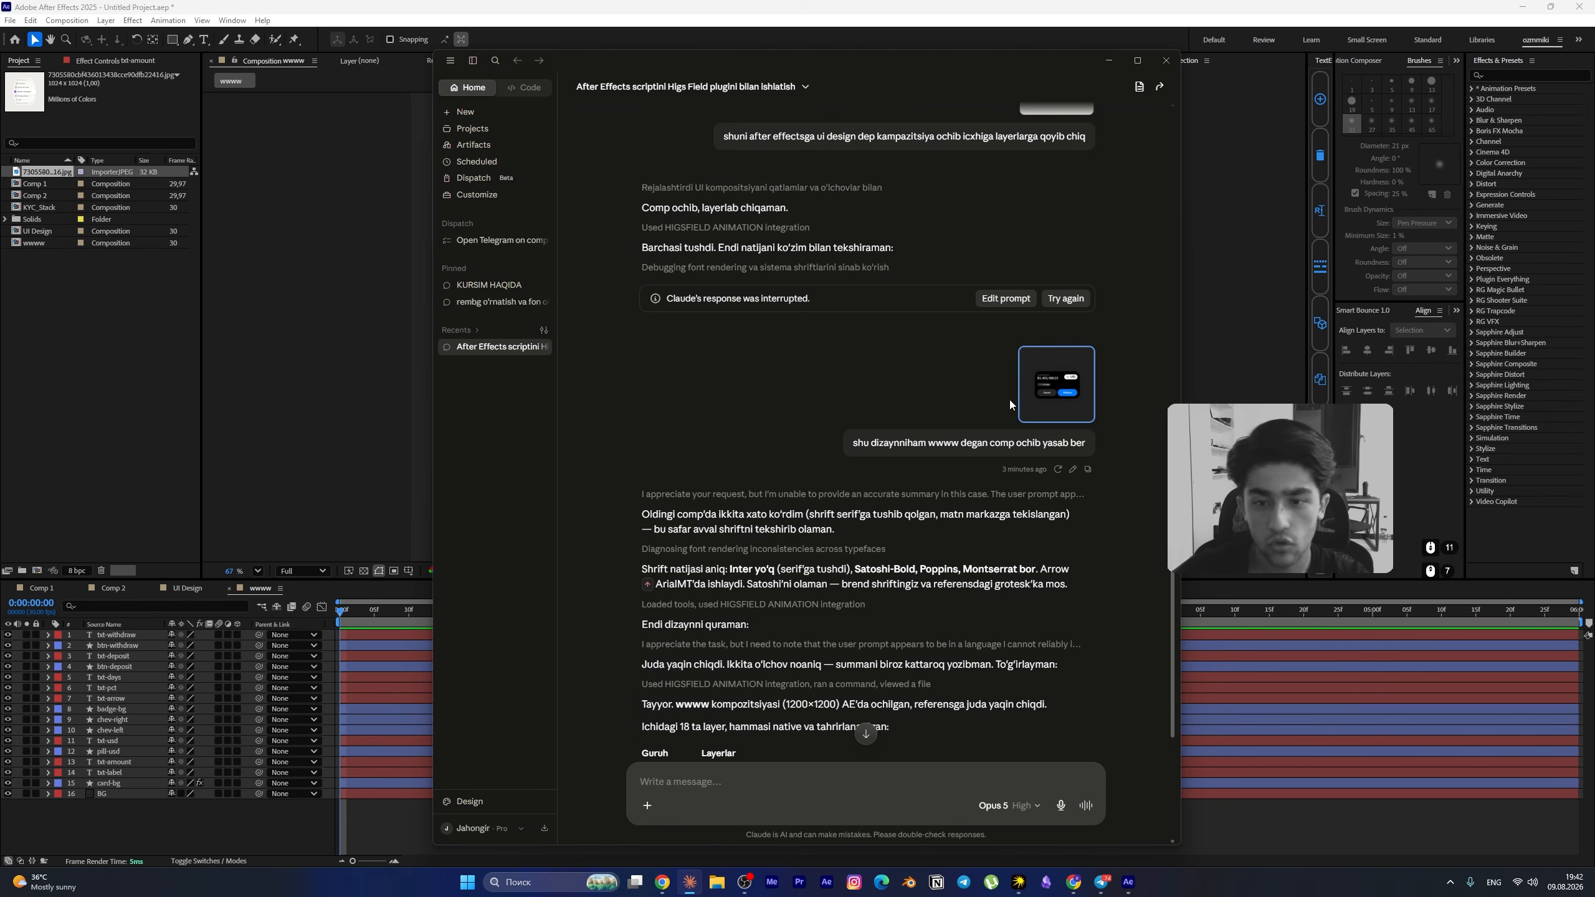
left_click(1065, 402)
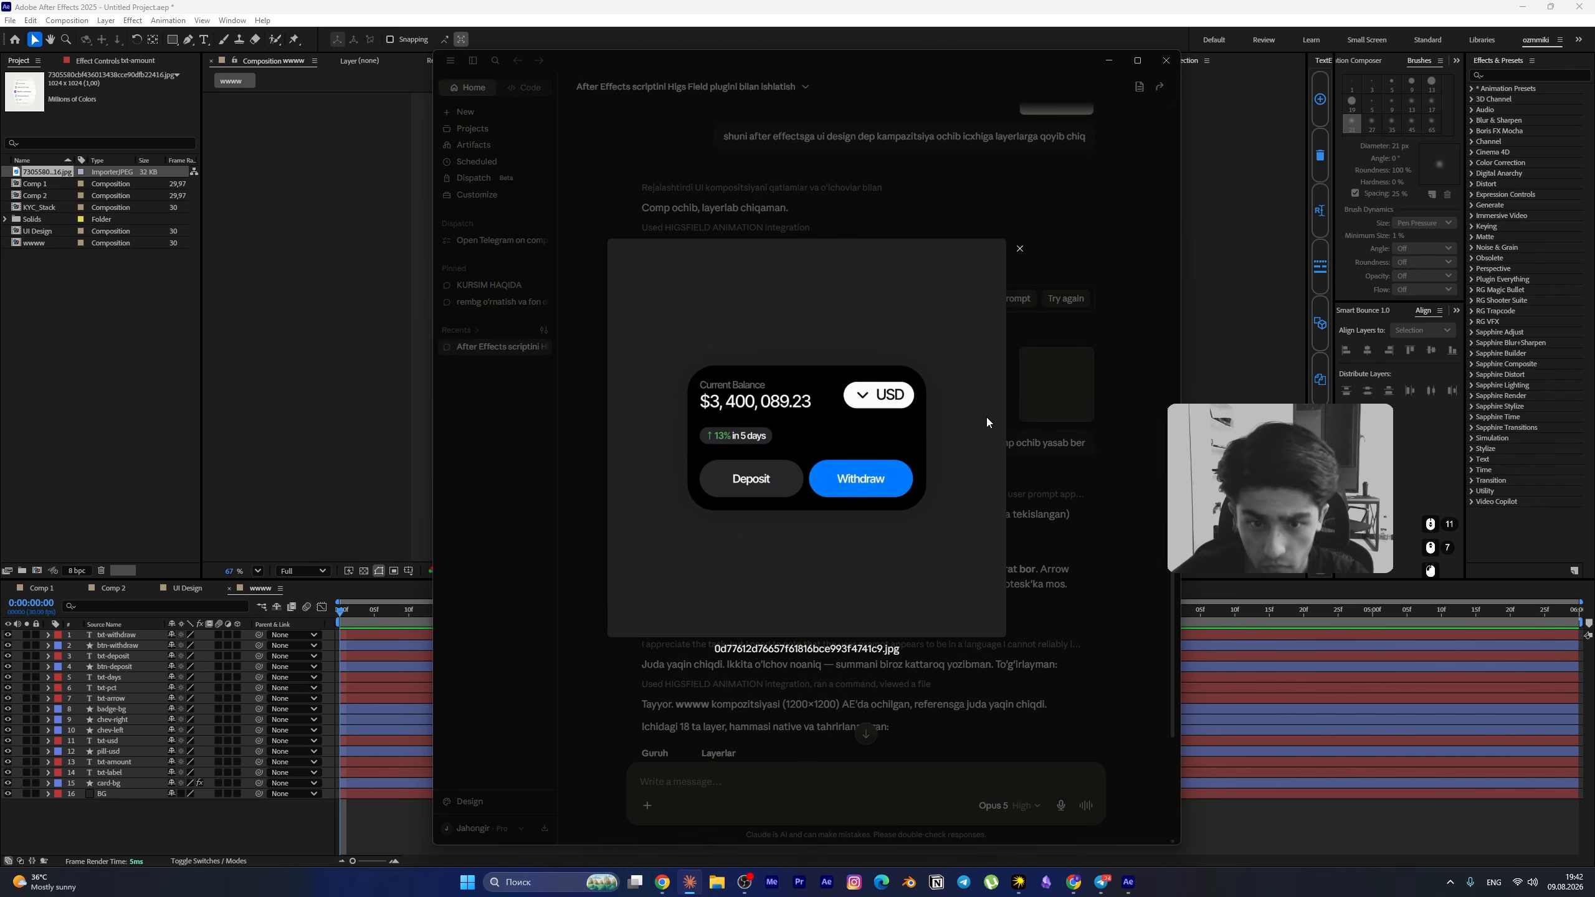
left_click(767, 222)
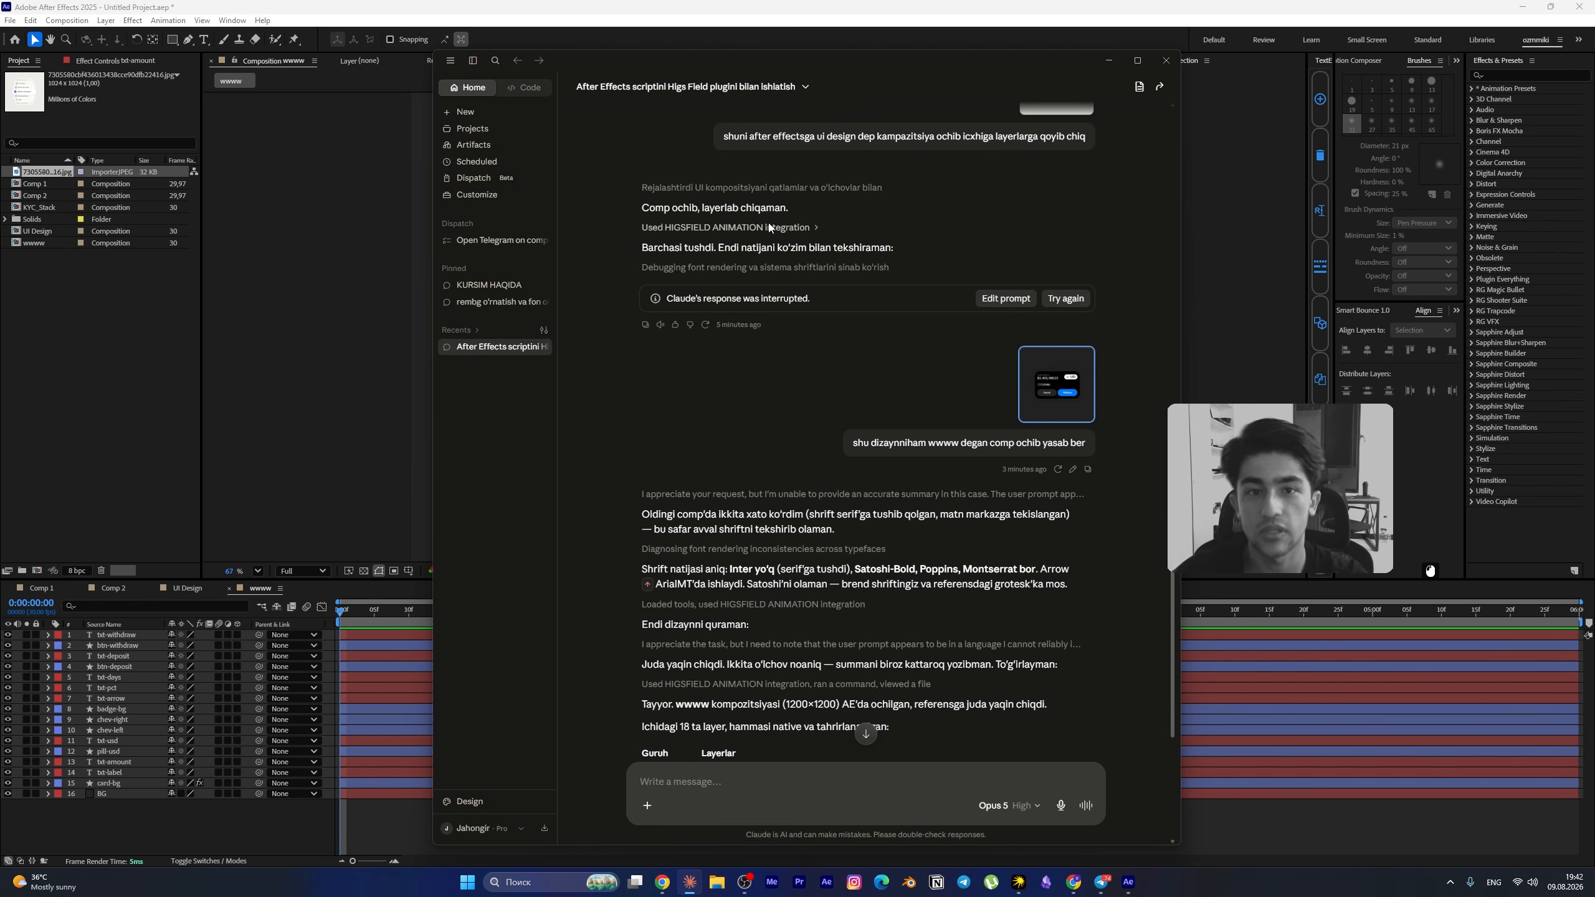